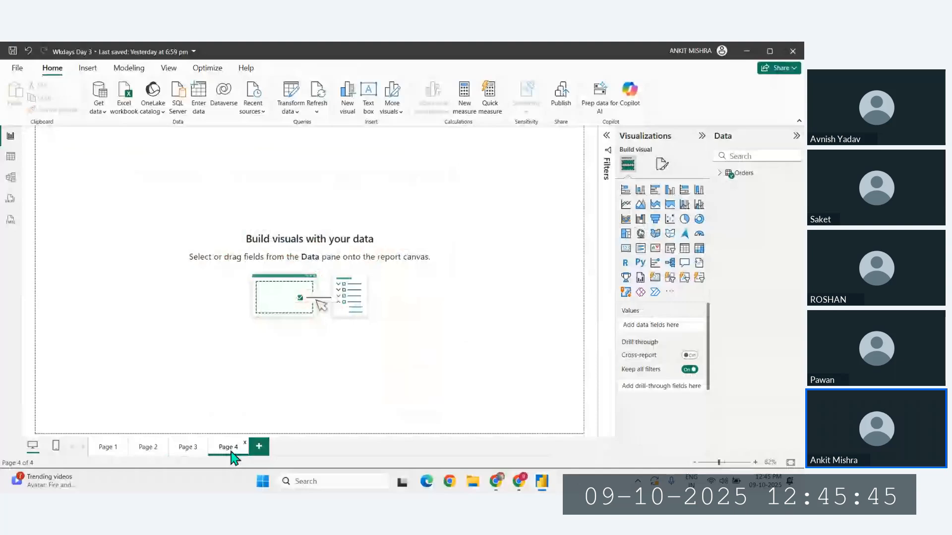
- Add a map visual to Page 4, enlarge it and move it toward the middle of the canvas
click(640, 233)
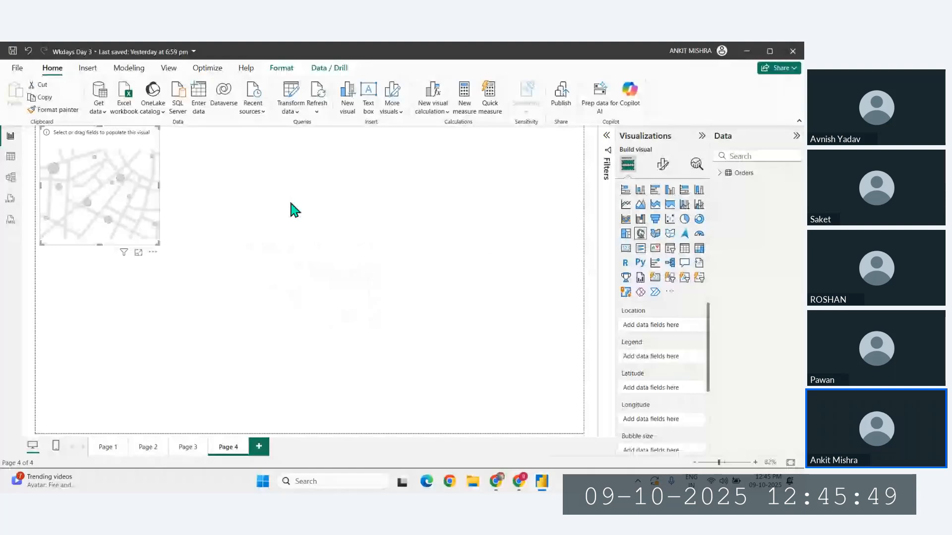
drag(158, 243, 461, 373)
drag(331, 319, 380, 335)
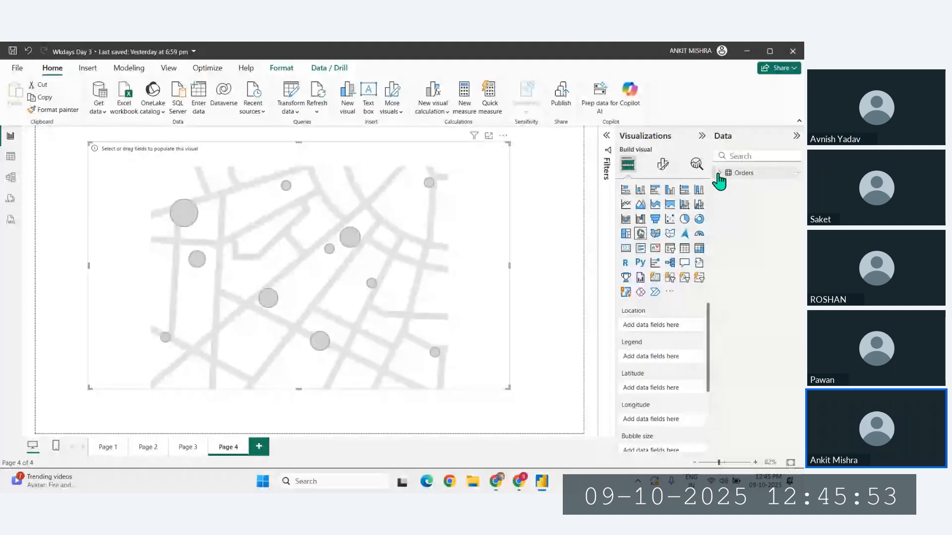
- Populate the map from the Orders table with State as location, Profit as bubble size and Region as legend
click(719, 177)
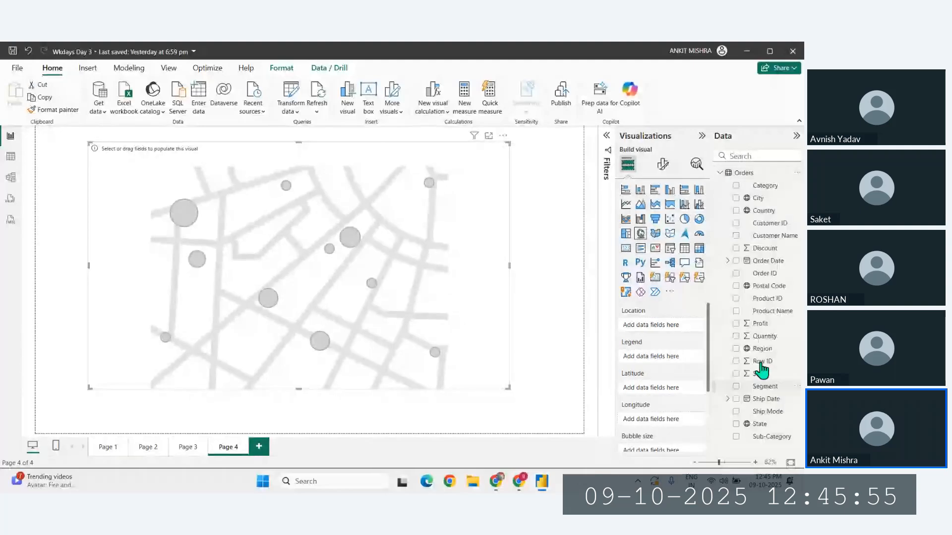
drag(760, 424, 659, 326)
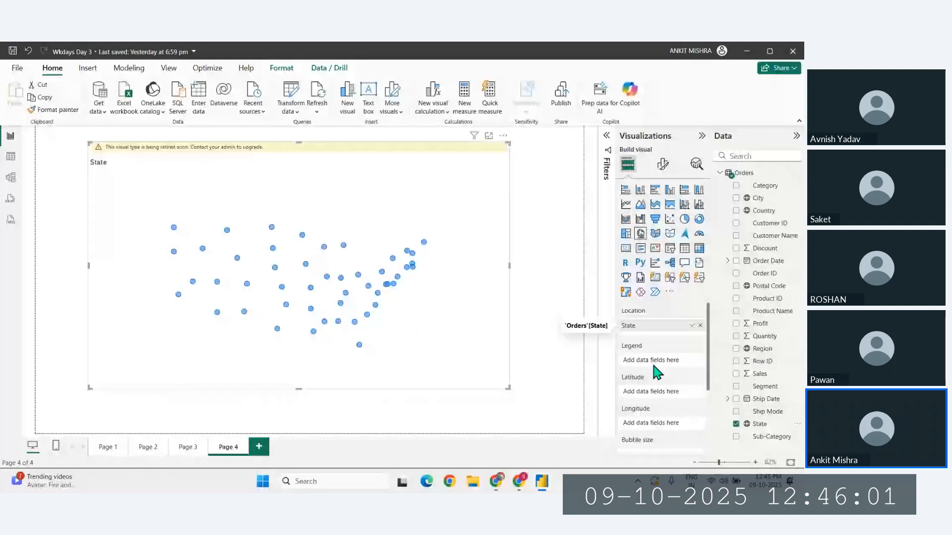
scroll(657, 373, down, 2)
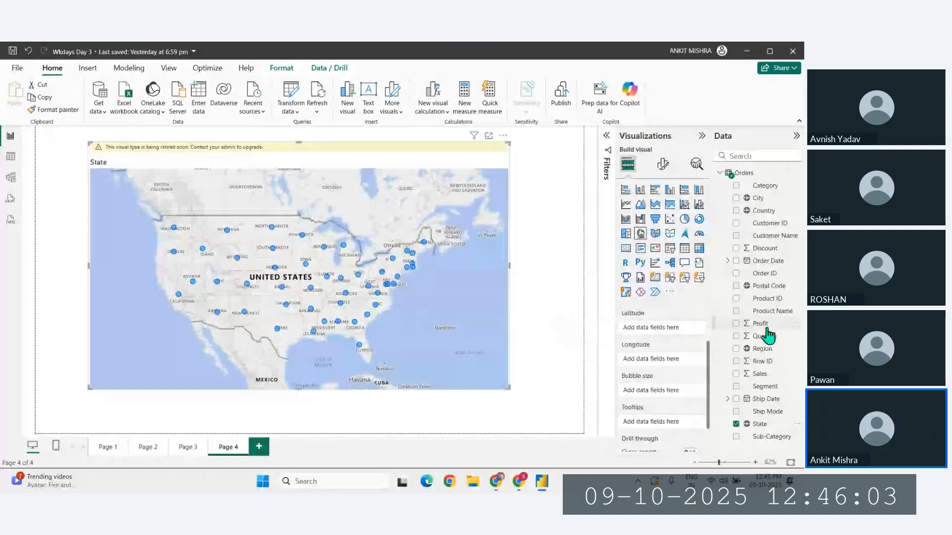
click(767, 328)
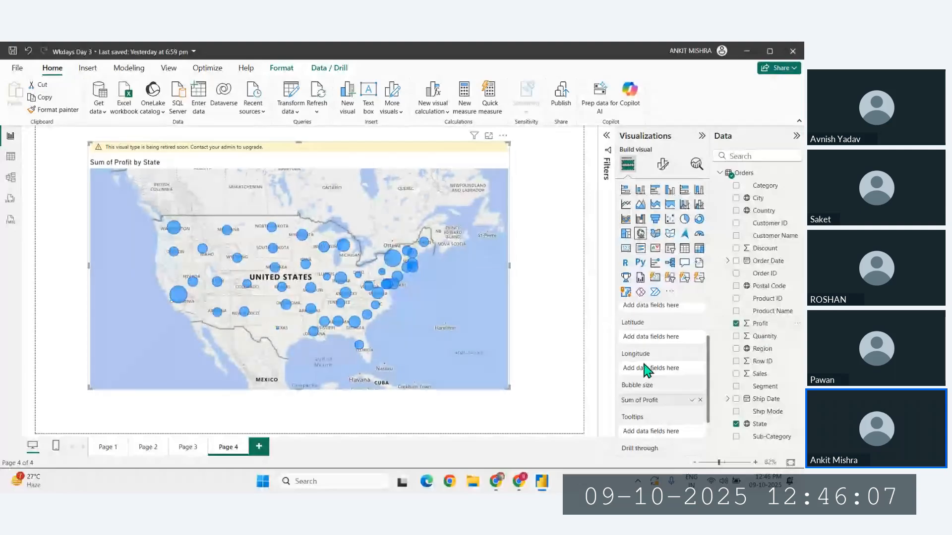
scroll(644, 367, up, 1)
drag(763, 349, 648, 338)
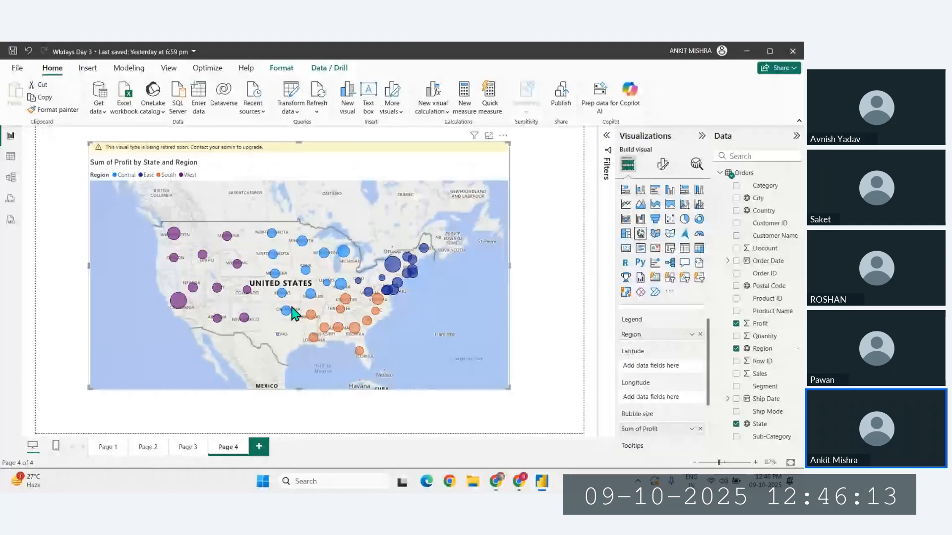
- Copy the map to a new page and replace Region with State in the copy's legend
key(ctrl+c)
click(259, 446)
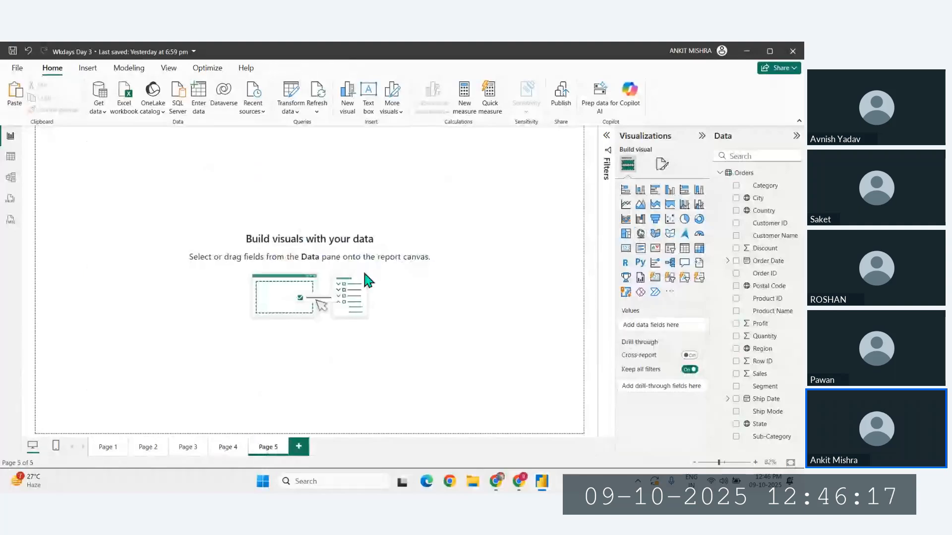
key(ctrl+v)
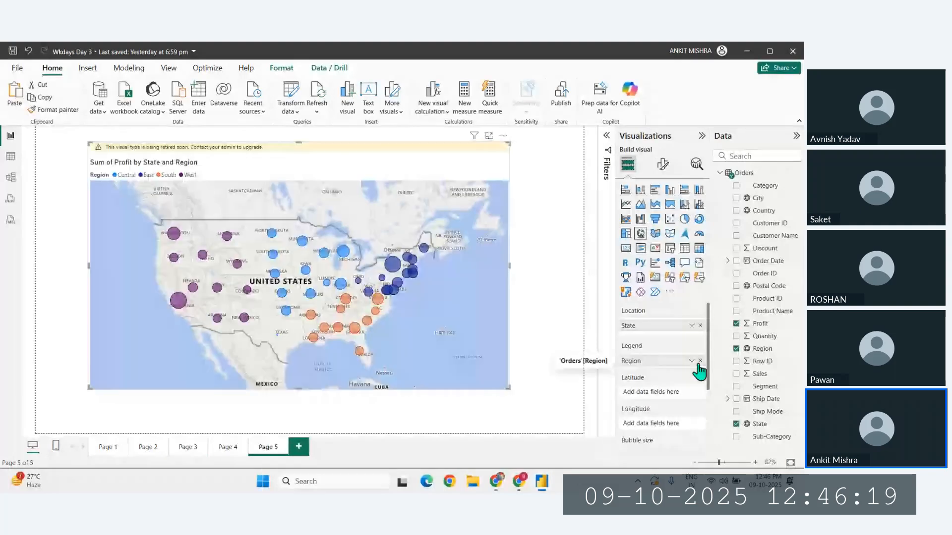
click(699, 362)
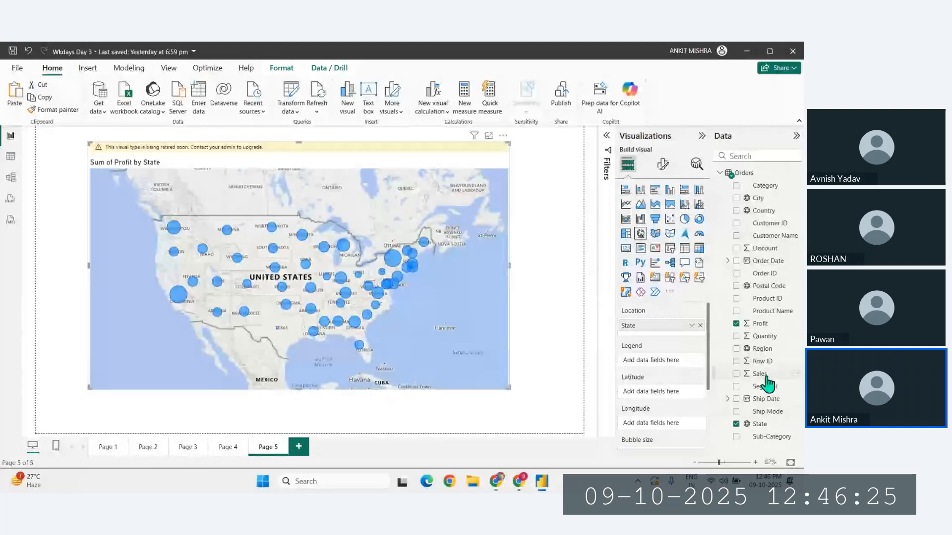
drag(759, 423, 648, 366)
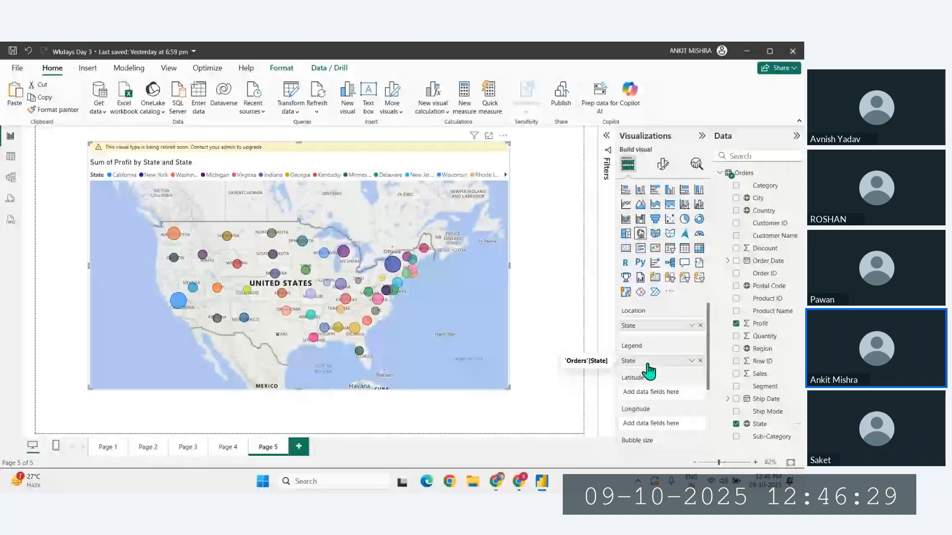
- Paste the copied map on another new page and replace Region with Segment in its legend
click(299, 447)
key(ctrl+v)
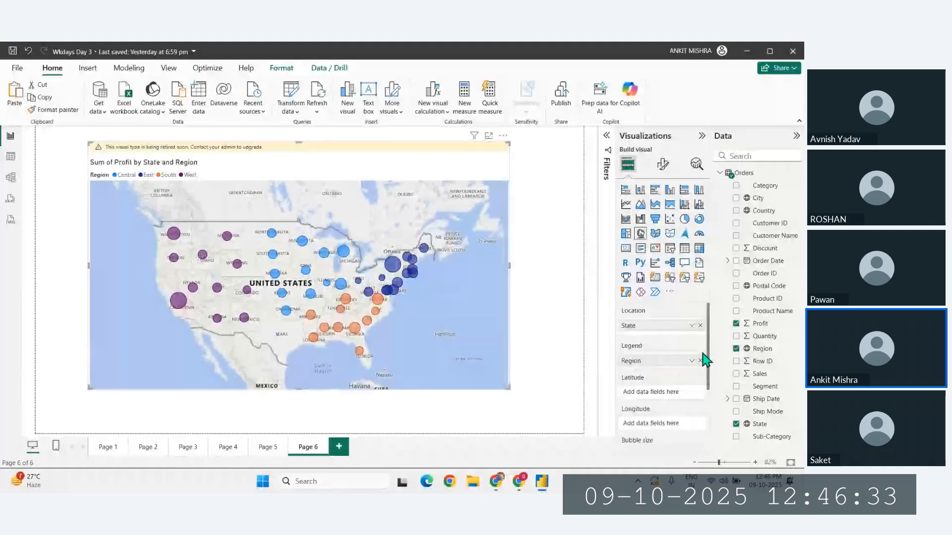
click(700, 361)
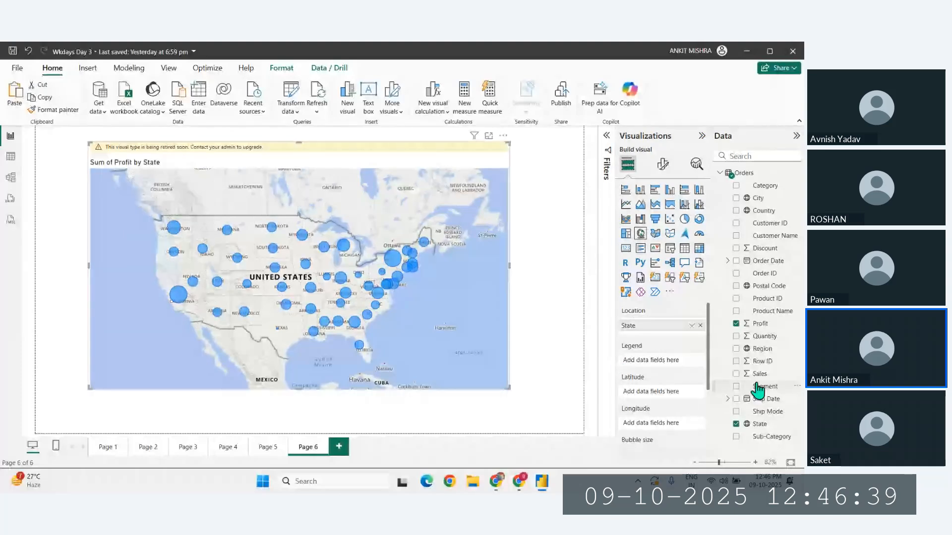
drag(757, 389, 652, 365)
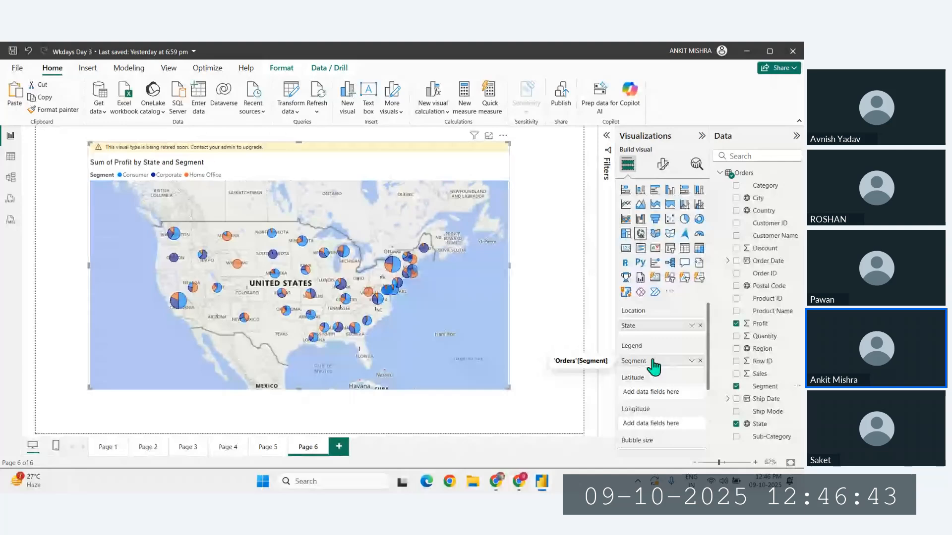
- Check California's bubble details, and replace Segment with Category in the Page 6 map's legend
mouse_move(191, 297)
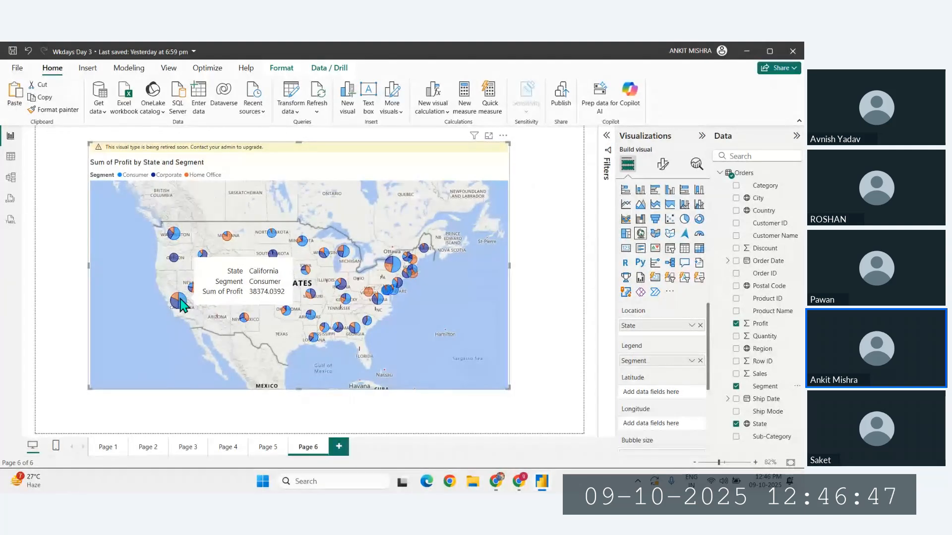
click(700, 360)
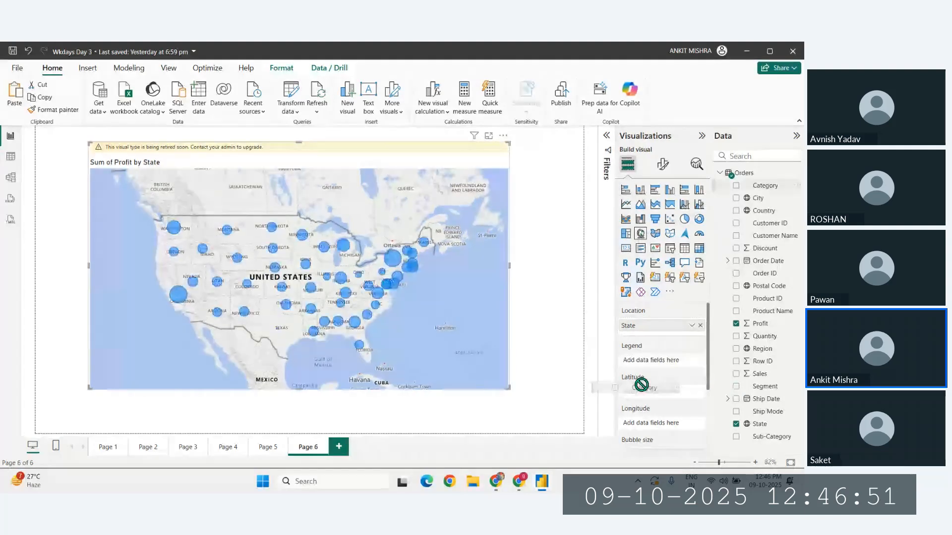
drag(642, 385, 650, 361)
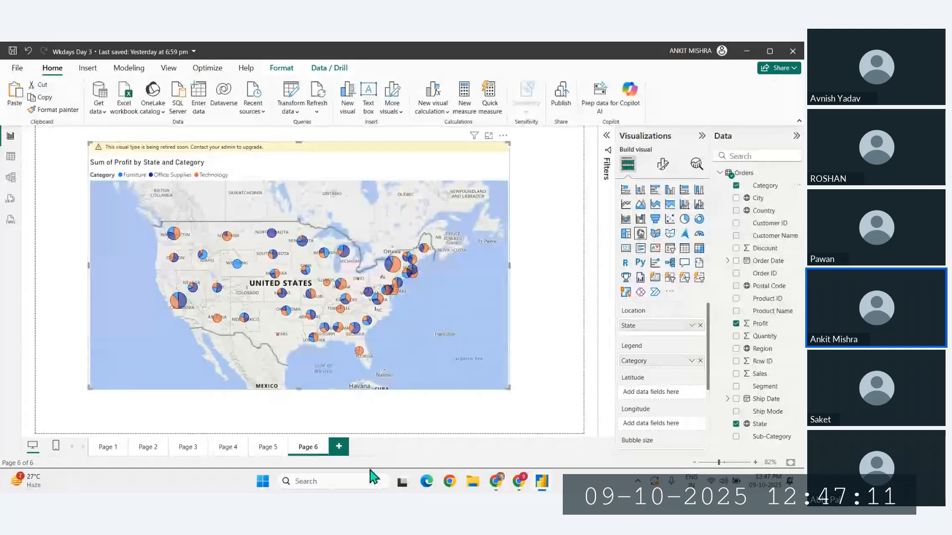
- Duplicate the category map onto a new Page 7 and remove Category from the copy's legend
click(338, 450)
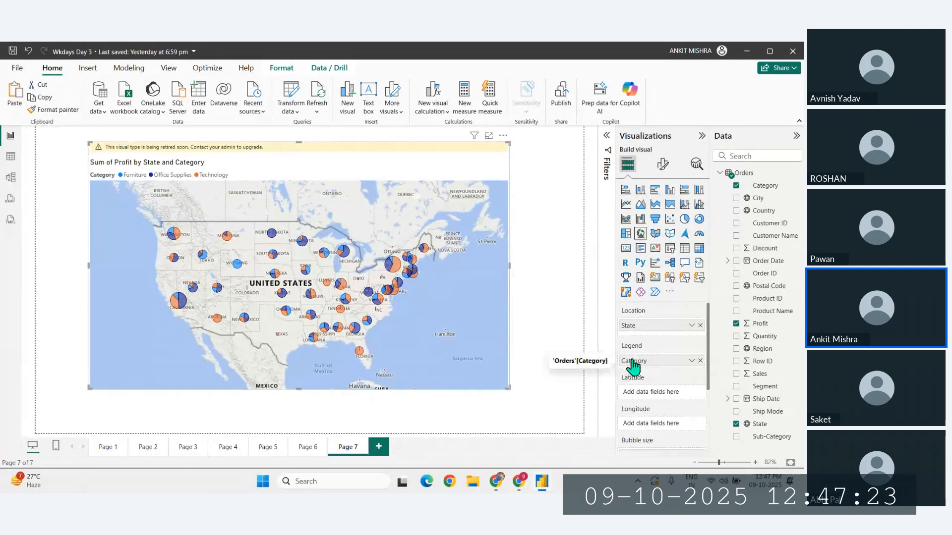
click(663, 164)
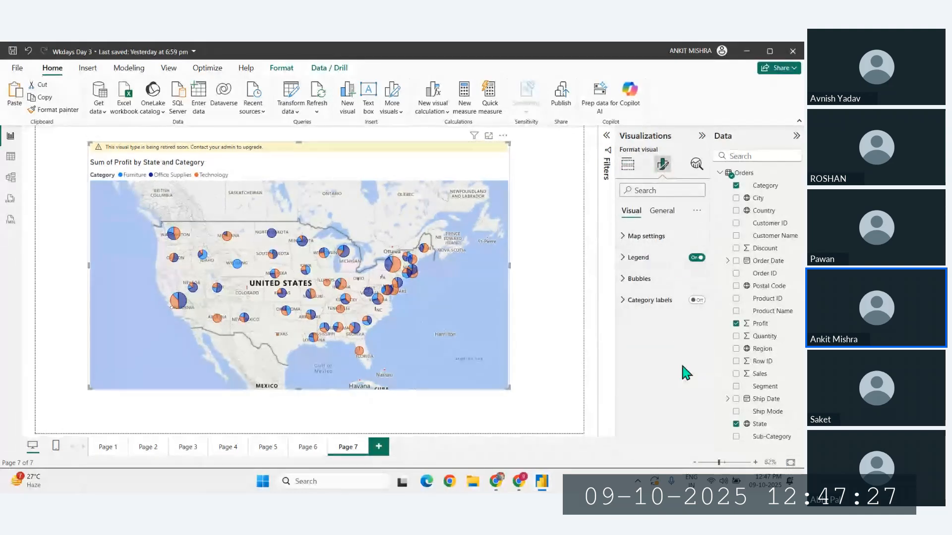
click(627, 164)
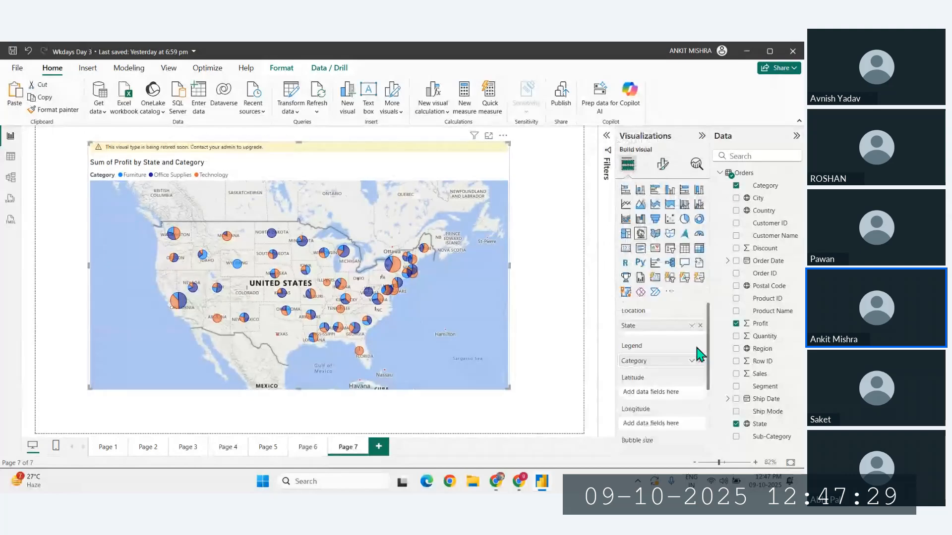
click(700, 361)
- Turn on the heat map for the Page 7 map and show its color settings
click(662, 163)
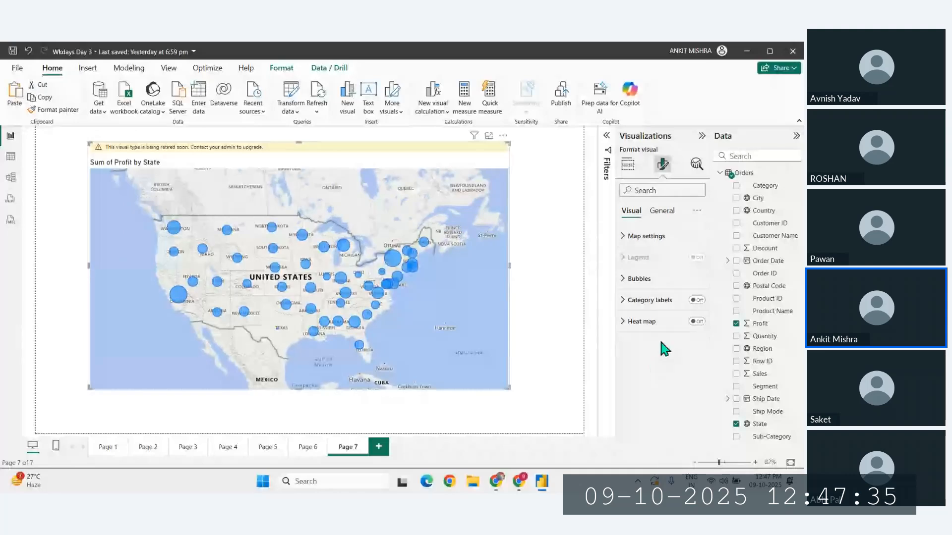
click(696, 322)
click(632, 300)
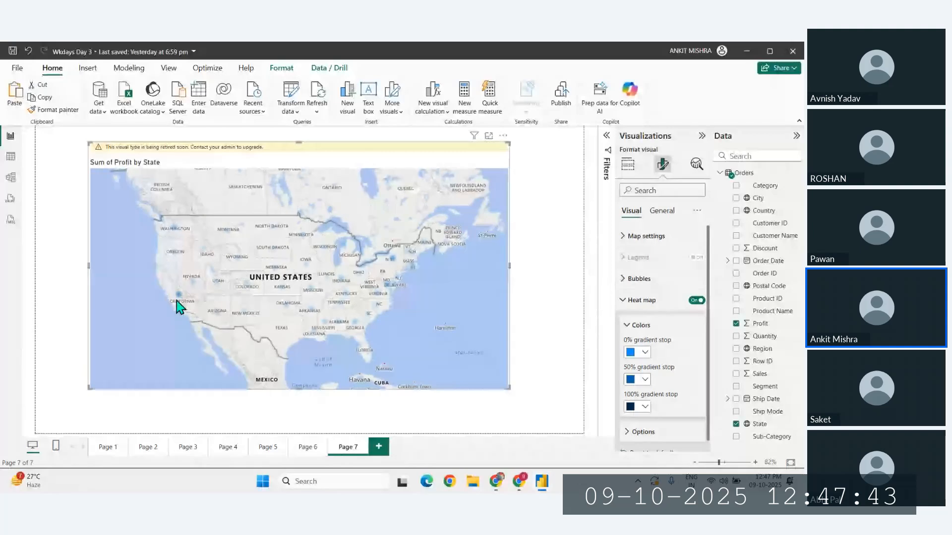
- Set the heat map's 0% gradient stop to a custom red
click(644, 352)
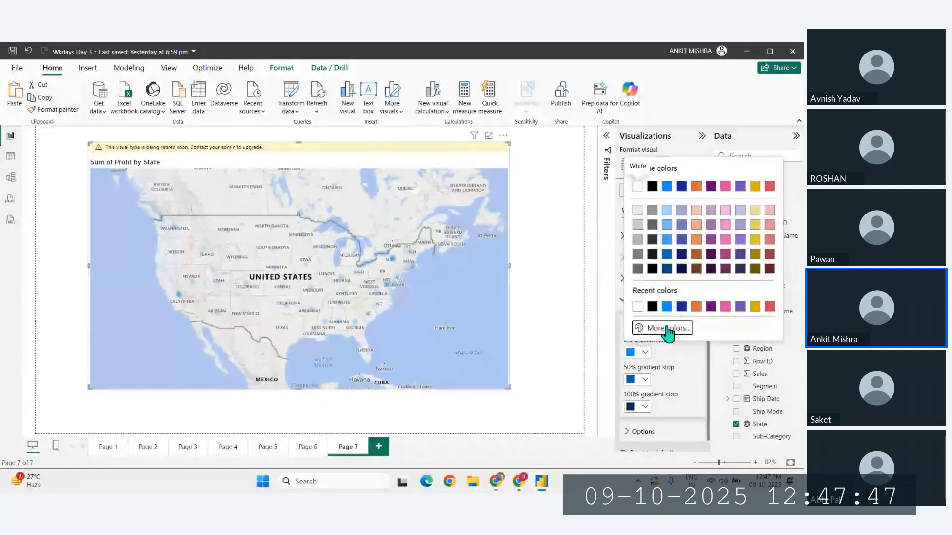
click(667, 329)
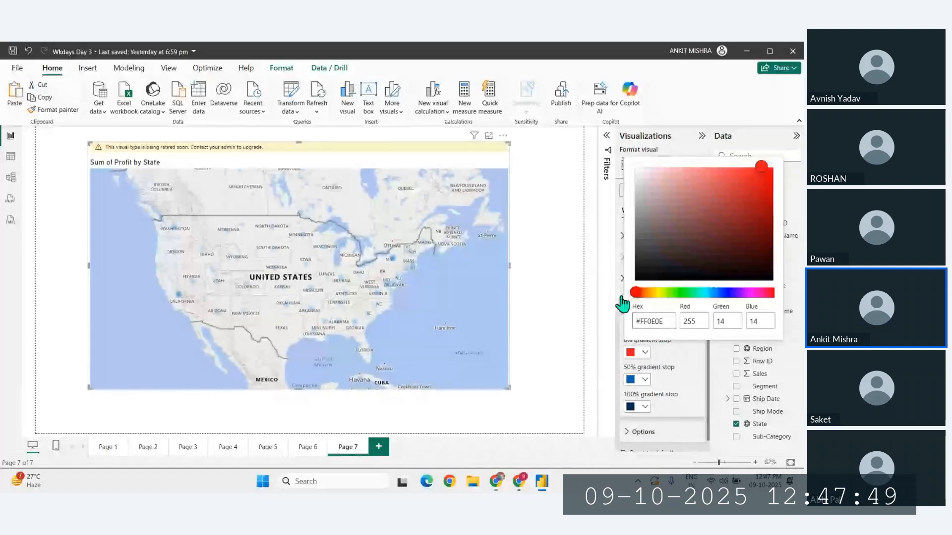
click(706, 375)
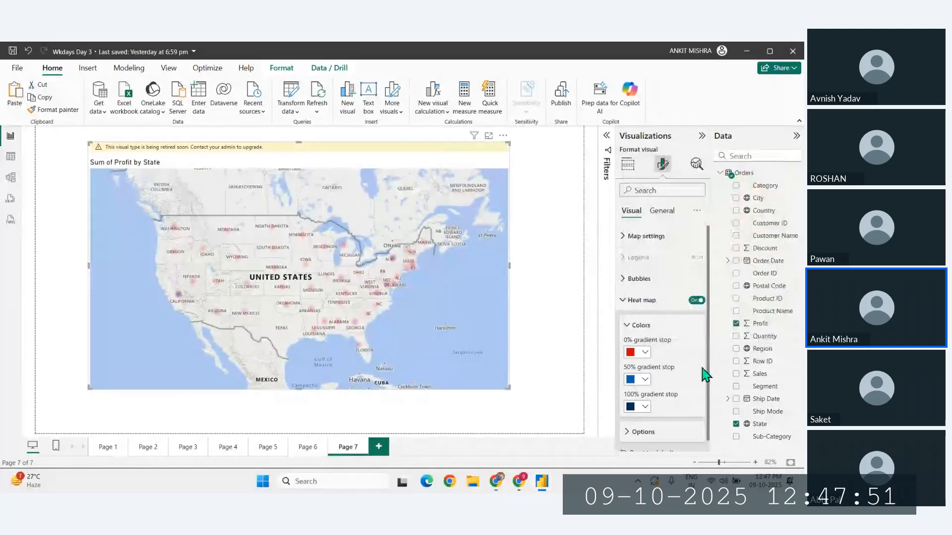
- Set the heat map's 100% gradient stop to a custom bright green
click(644, 407)
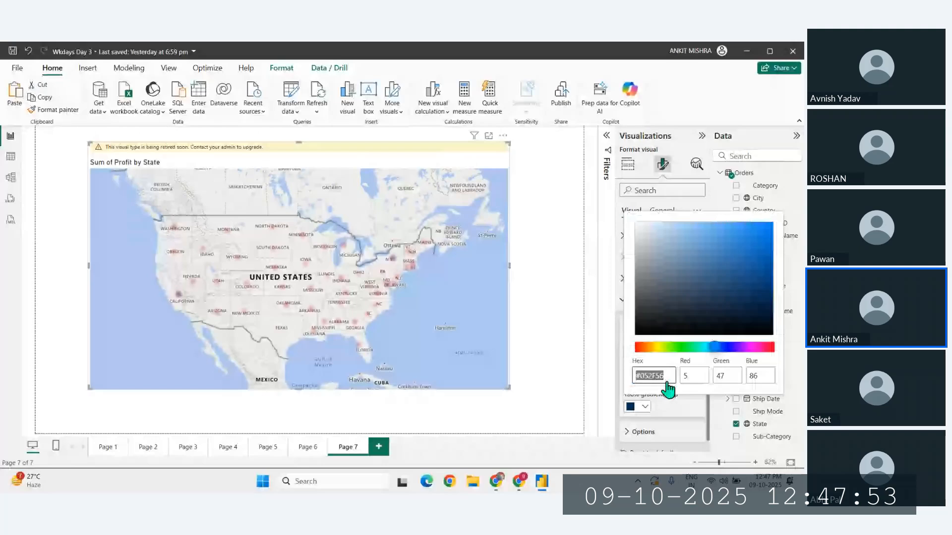
click(684, 348)
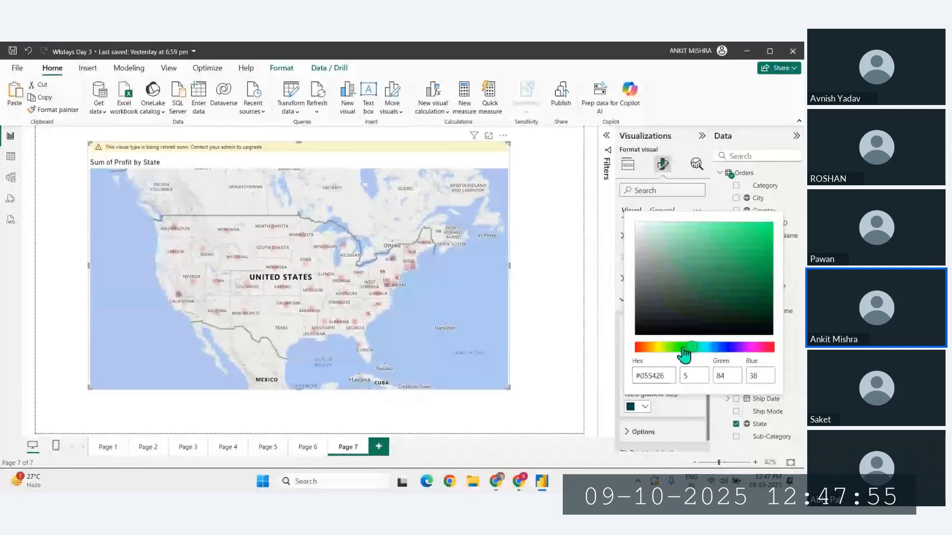
click(766, 222)
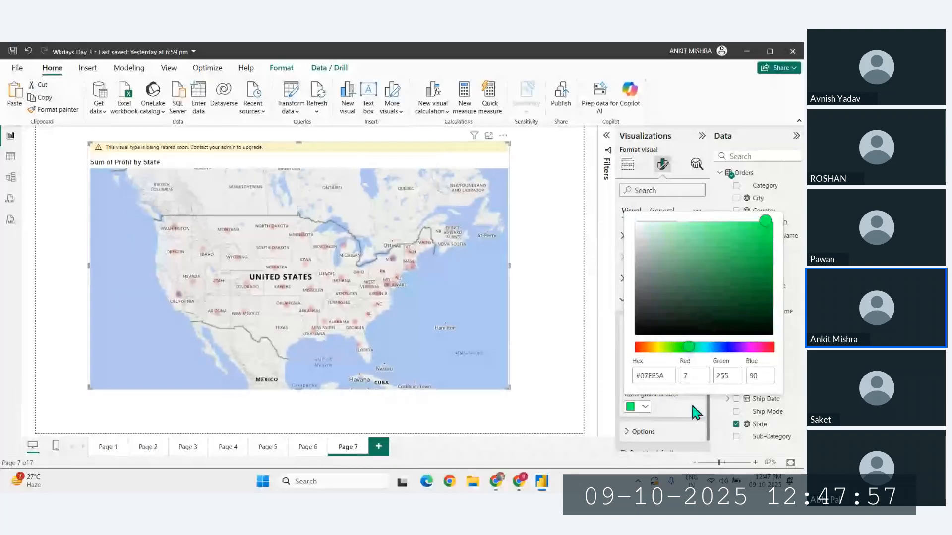
click(694, 412)
- Set the heat map's 50% gradient stop to a custom yellow
click(645, 380)
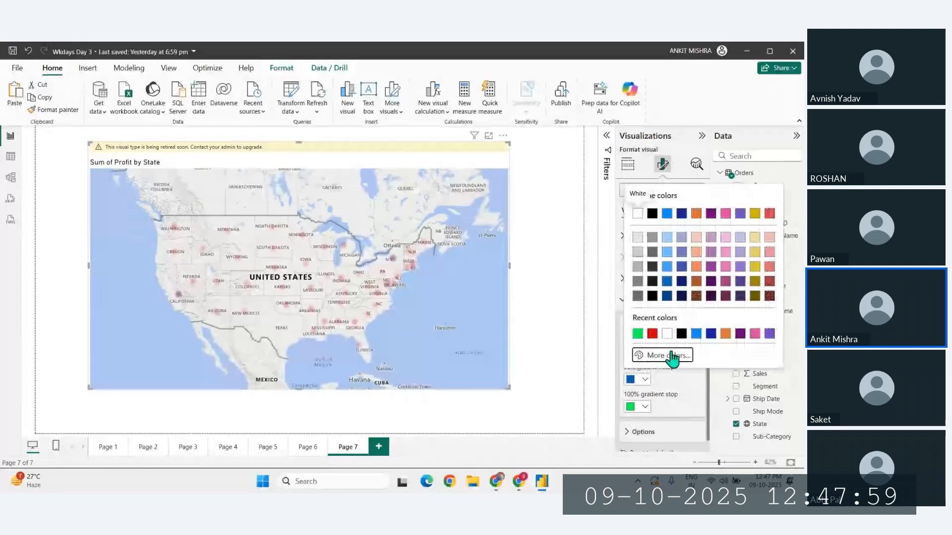
click(672, 356)
click(657, 321)
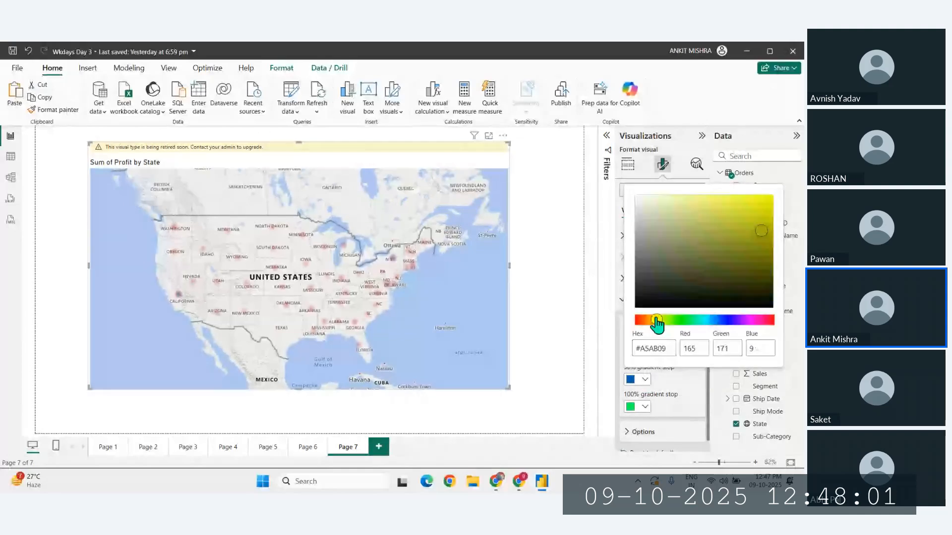
click(672, 376)
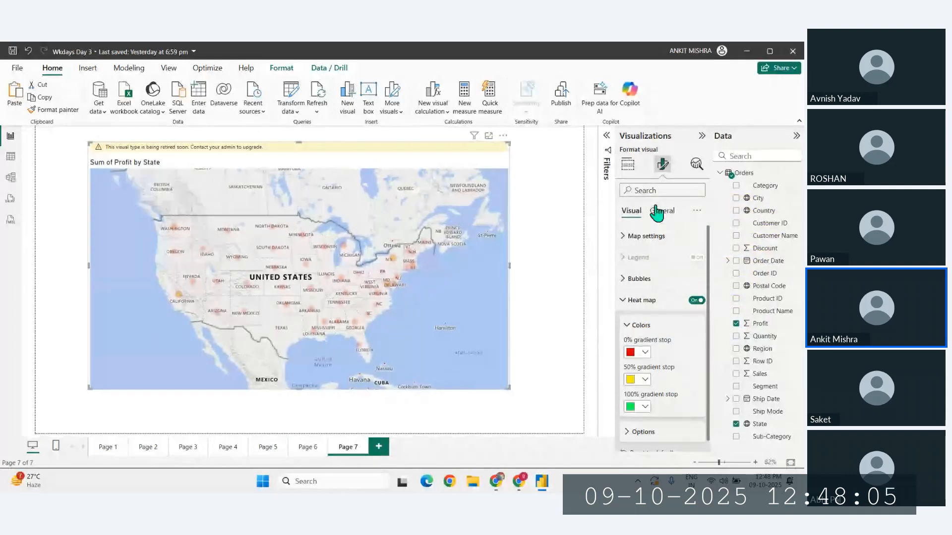
- Set the heat map's radius to 59 px in its options
click(633, 441)
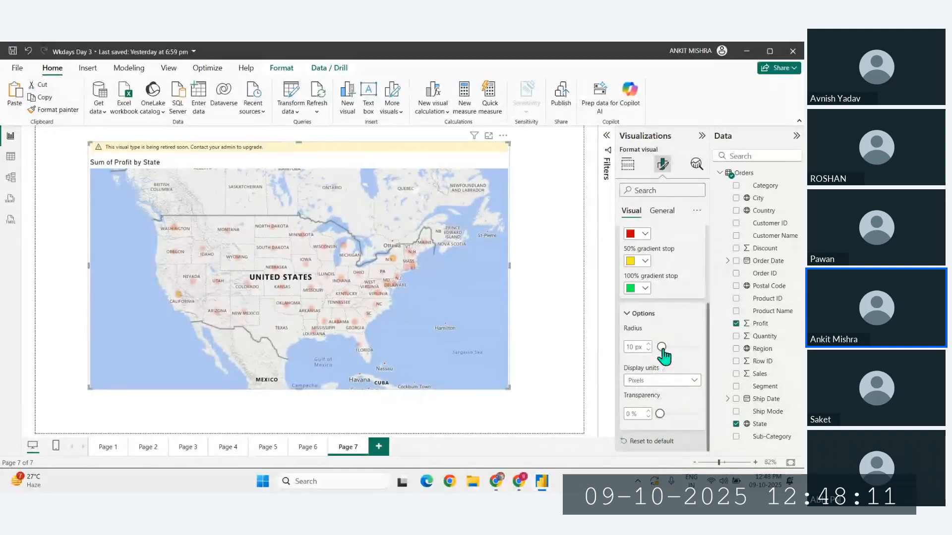
drag(662, 347, 683, 347)
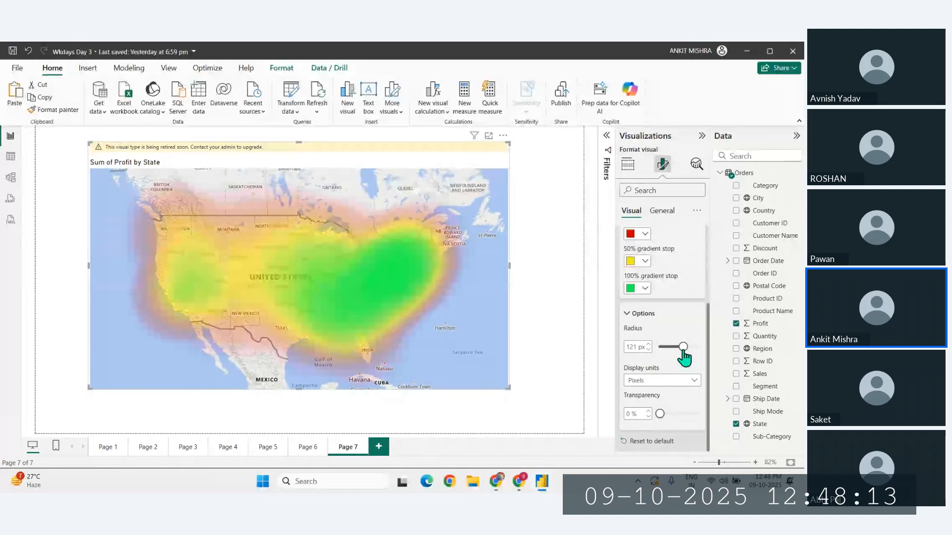
drag(683, 347, 671, 347)
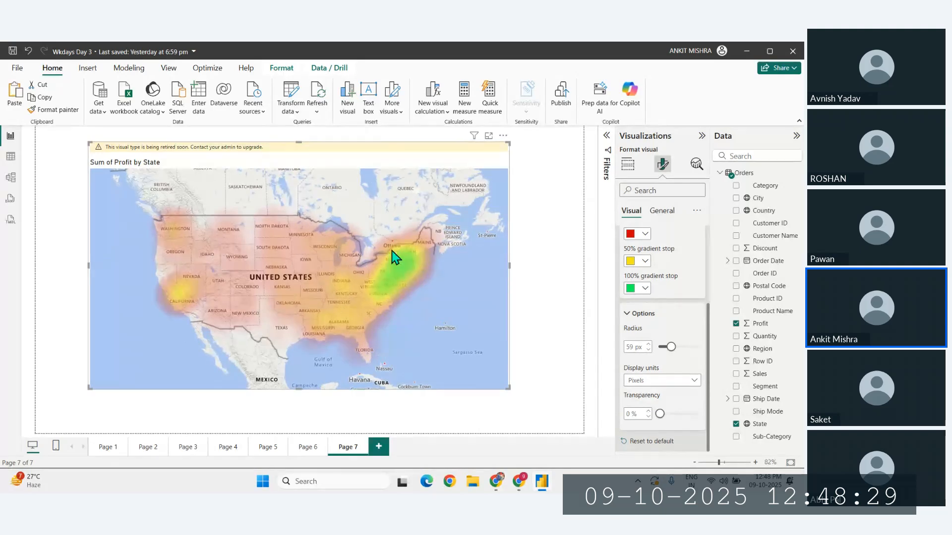
- Set the map style of the profit heat map on Page 7 to Dark
click(309, 454)
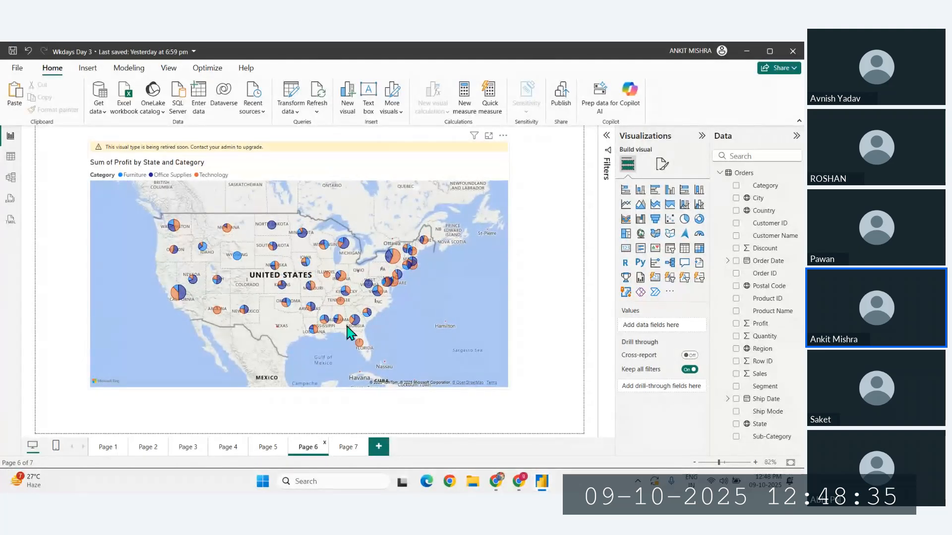
click(347, 447)
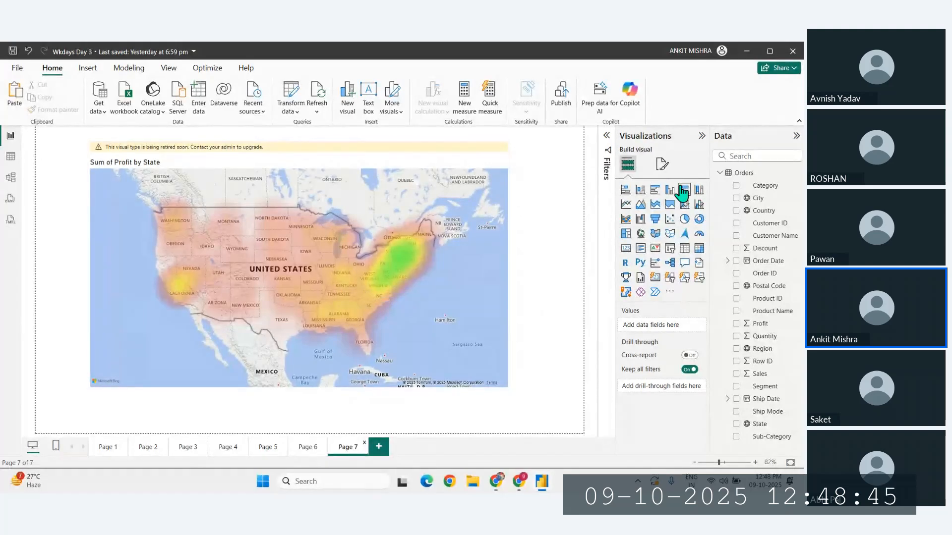
click(662, 165)
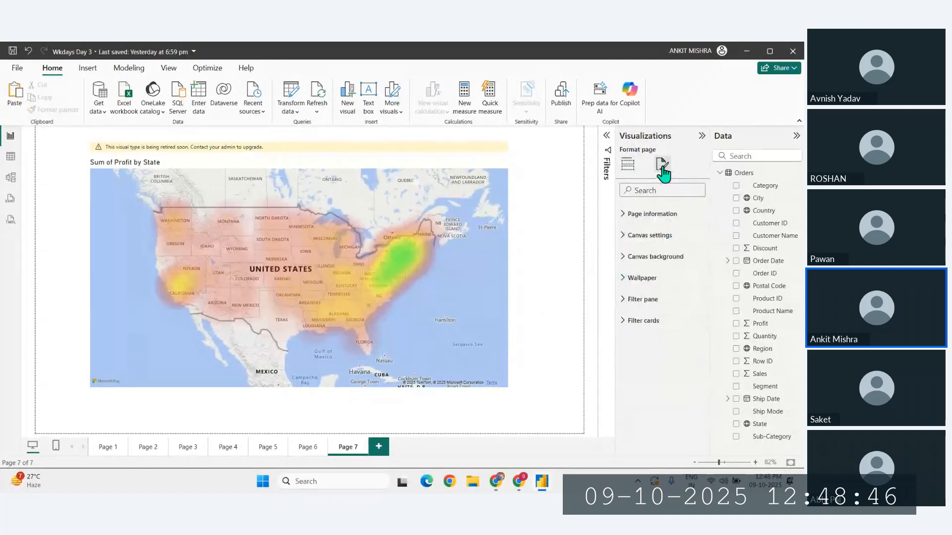
click(638, 237)
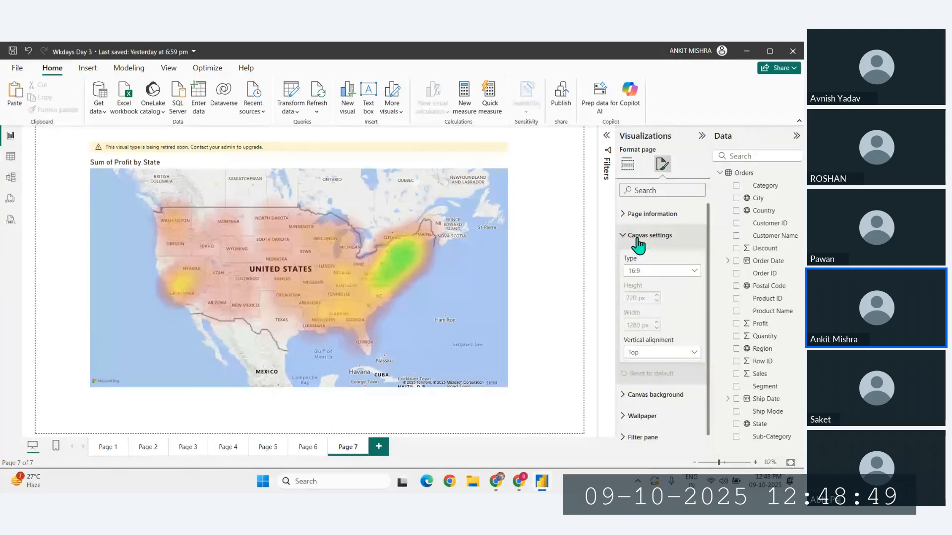
click(478, 255)
click(662, 288)
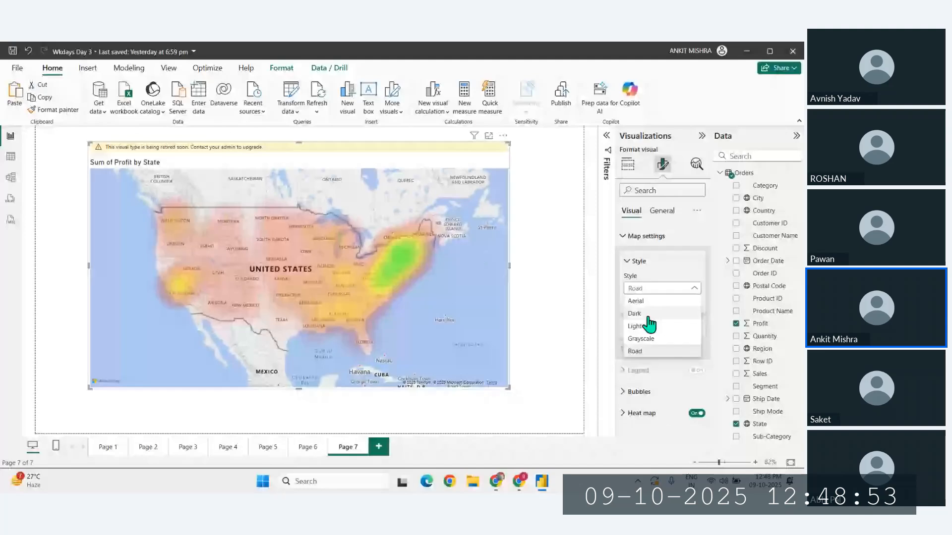
click(650, 323)
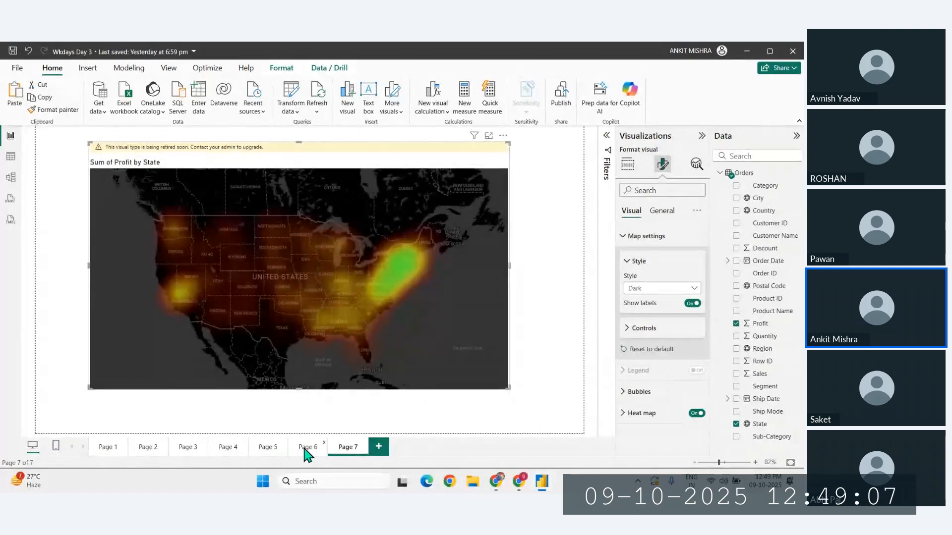
- Compare the region, state and category legend maps on Pages 4 to 6 with the heat map on Page 7
click(265, 448)
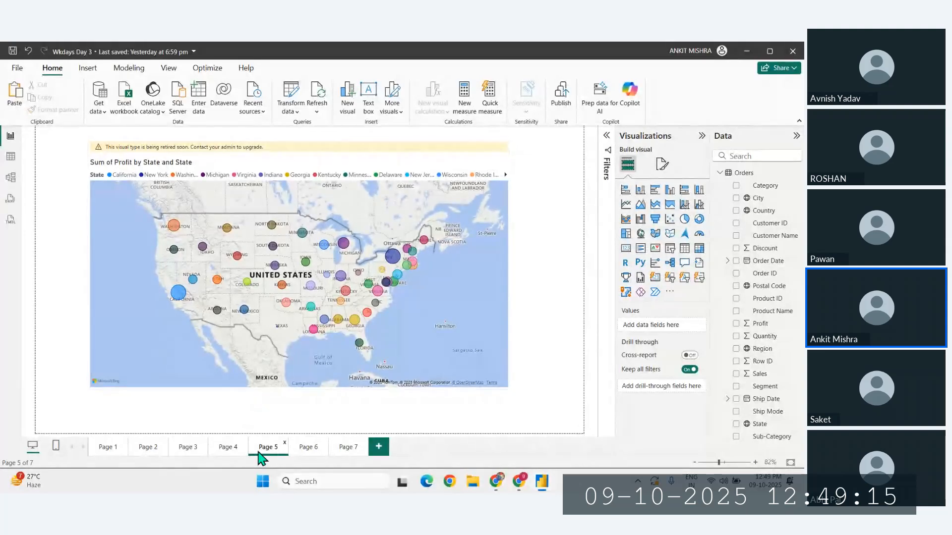
click(300, 447)
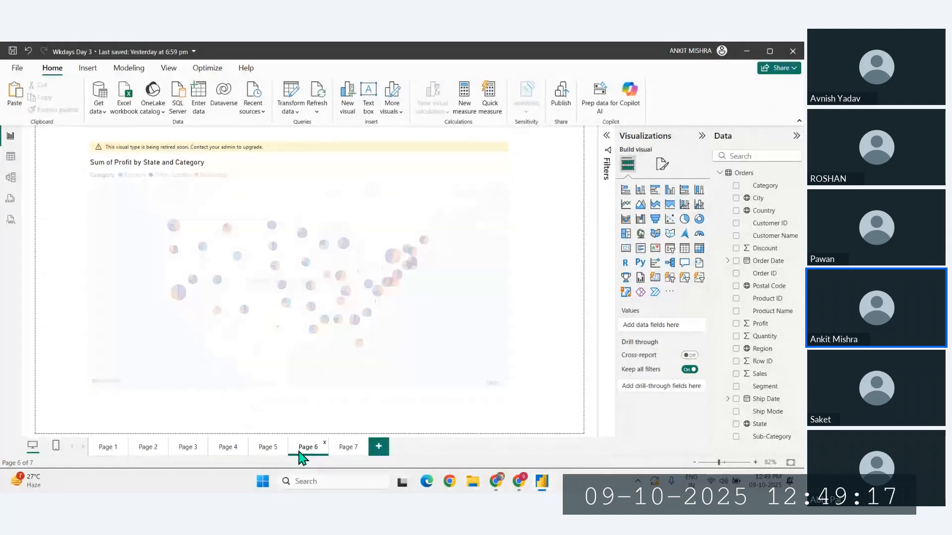
click(227, 452)
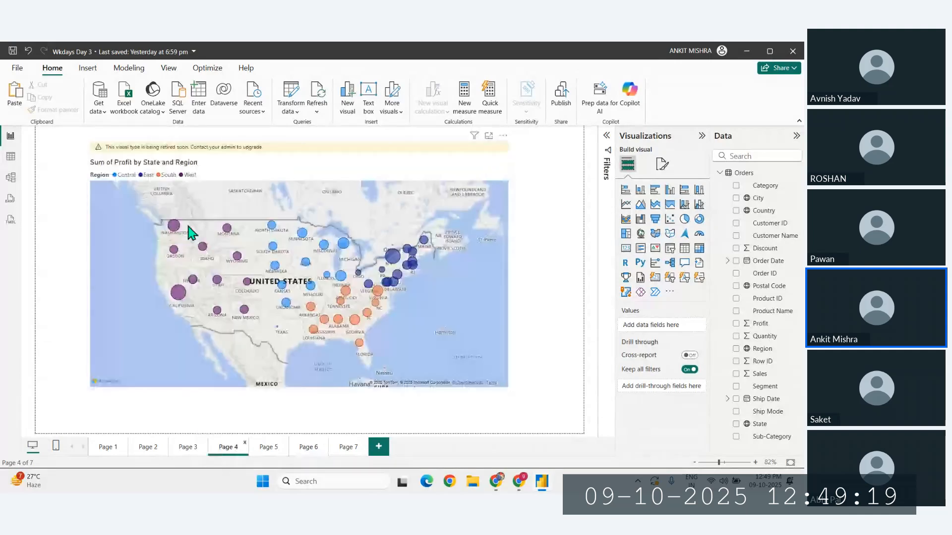
click(308, 447)
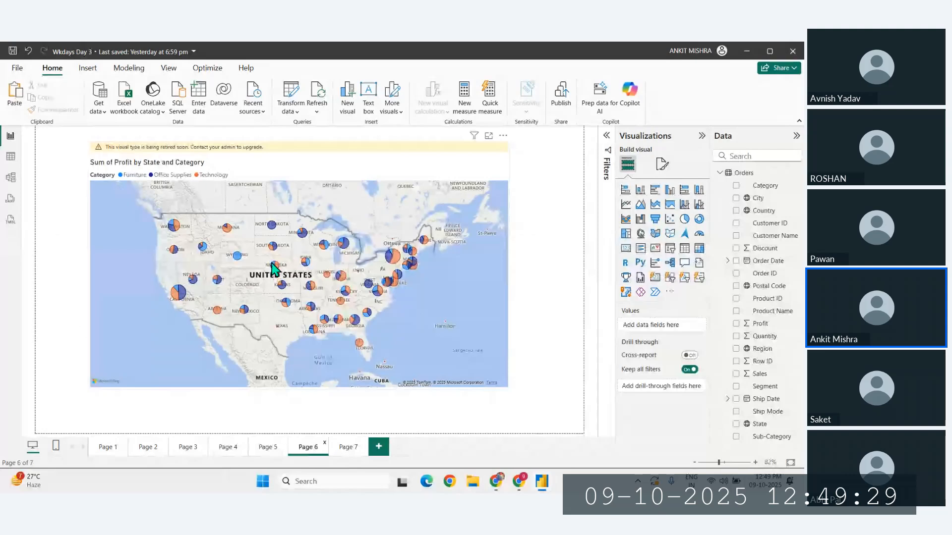
click(348, 447)
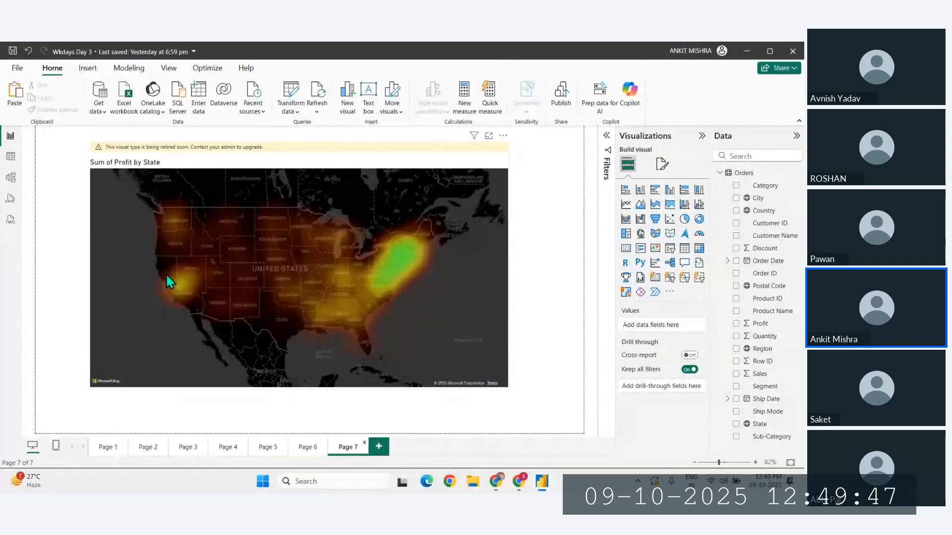
click(418, 322)
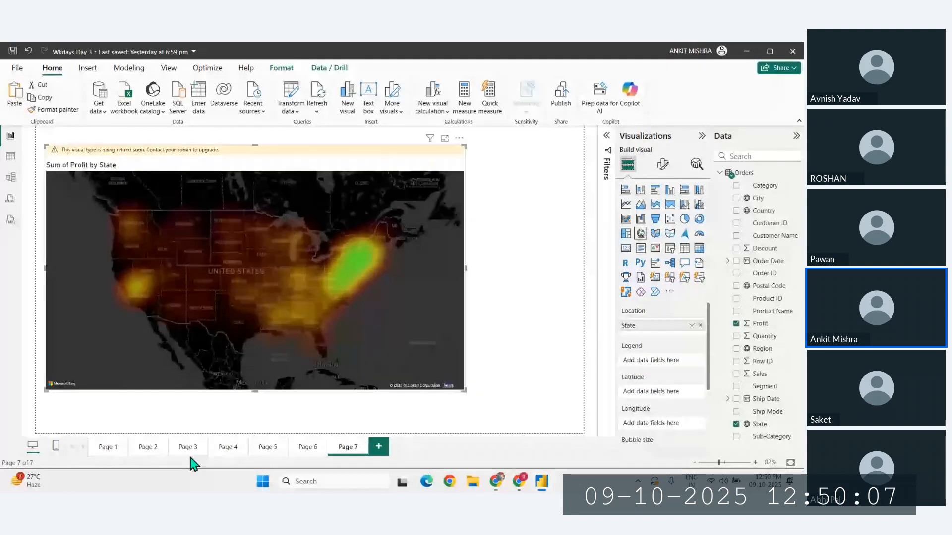
click(228, 448)
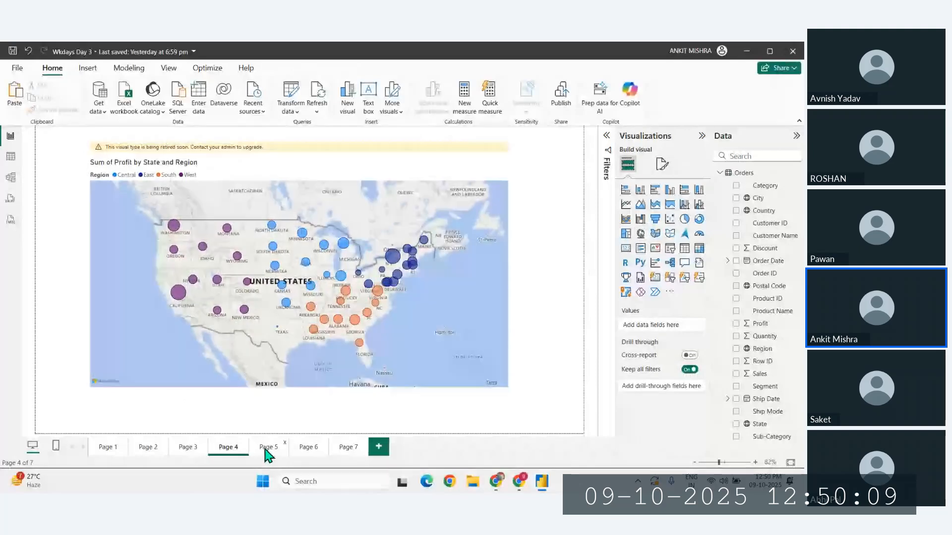
click(365, 448)
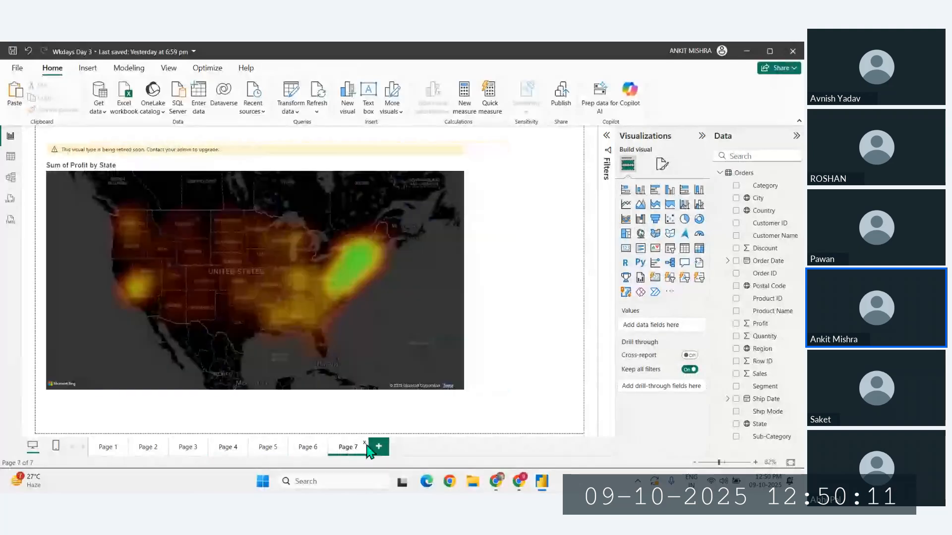
- Add a new report page and insert a filled map enlarged to span most of the canvas
click(379, 446)
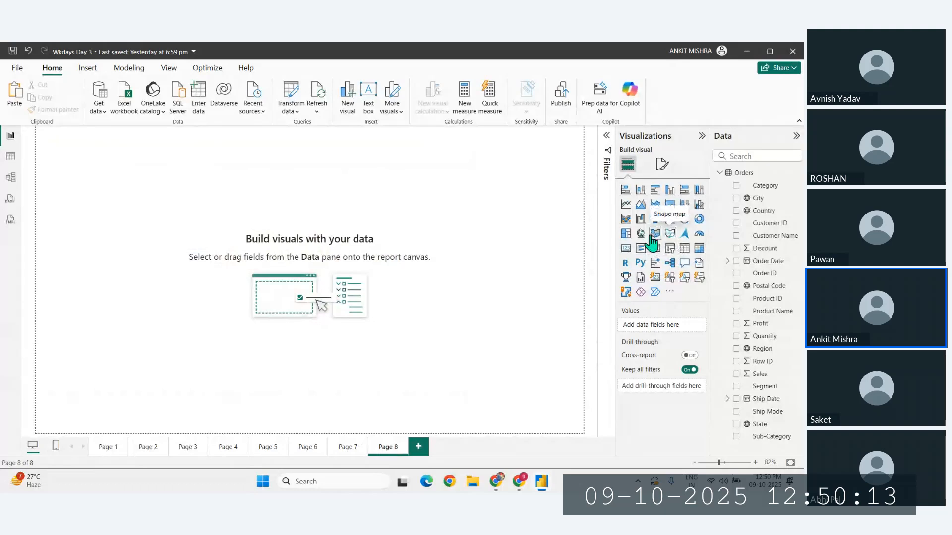
click(652, 237)
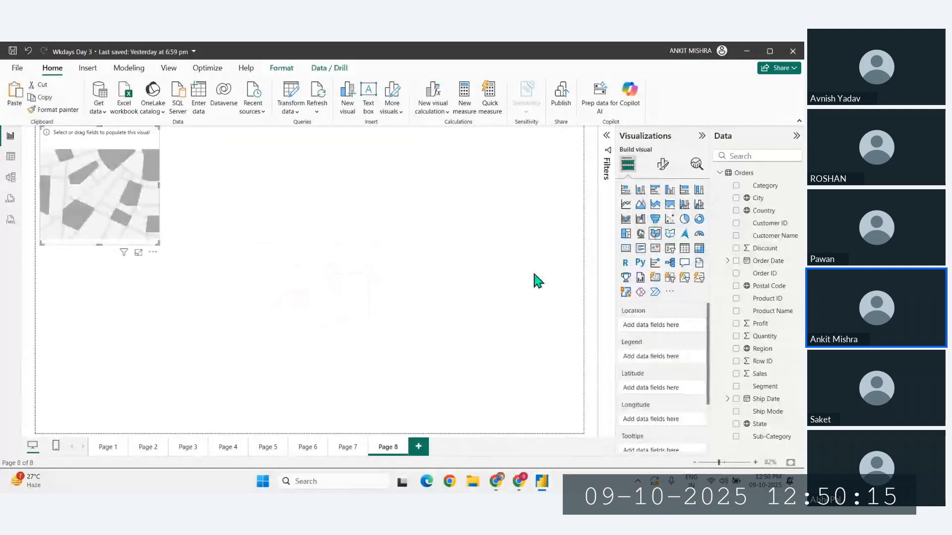
drag(157, 243, 585, 394)
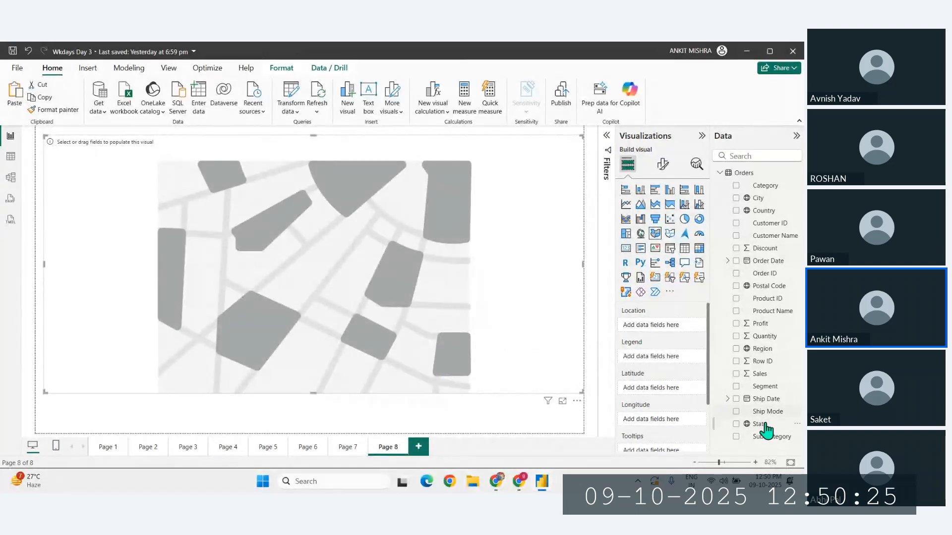
- Use State as the filled map's location and legend, and add Sales and Profit to its tooltips
drag(765, 426, 643, 334)
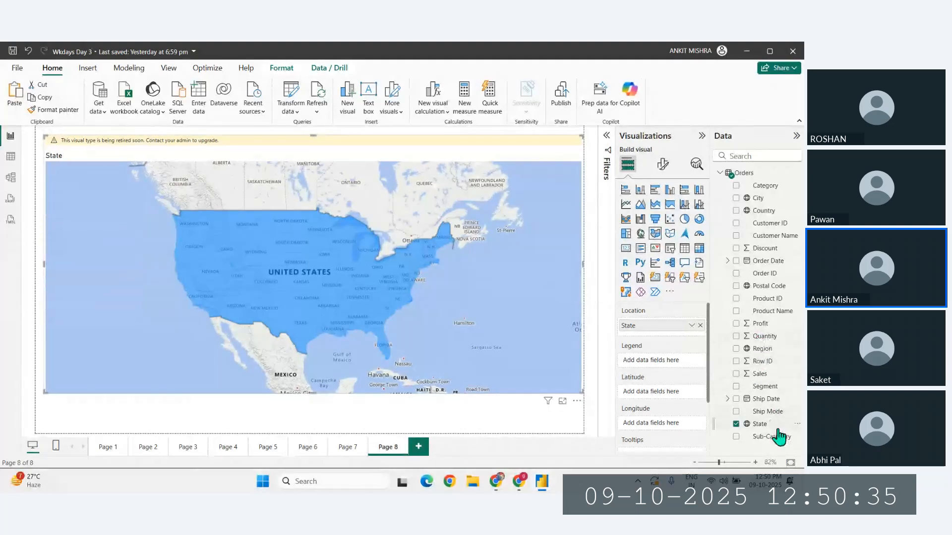
drag(766, 424, 649, 360)
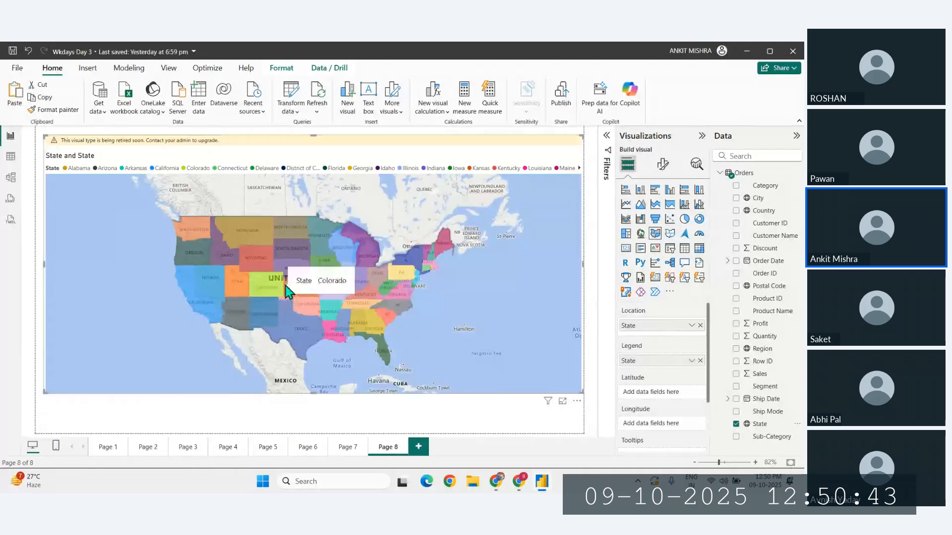
scroll(630, 394, down, 2)
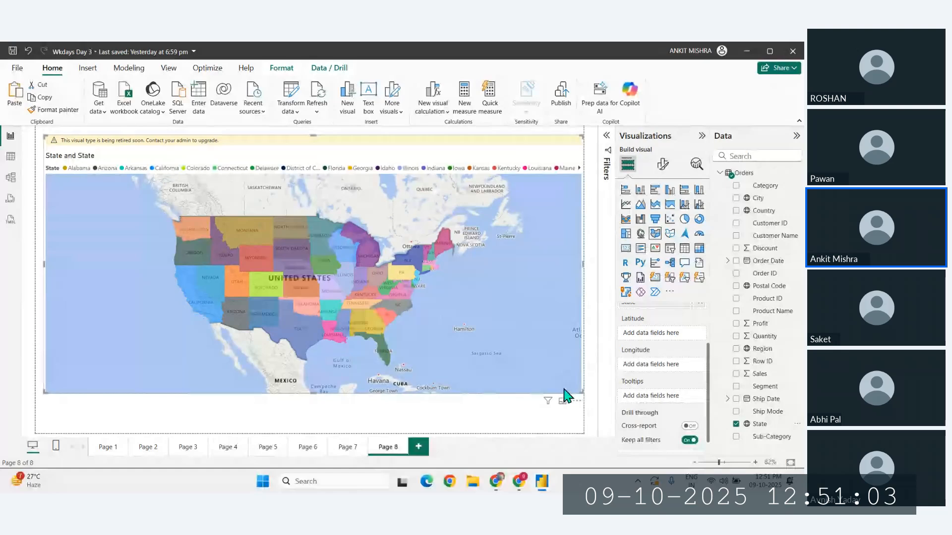
drag(760, 373, 647, 401)
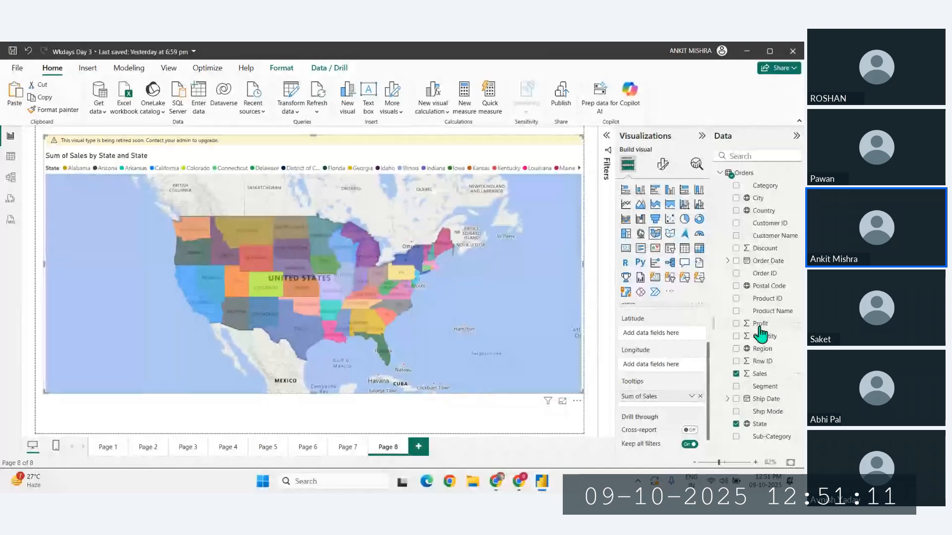
drag(760, 328, 652, 409)
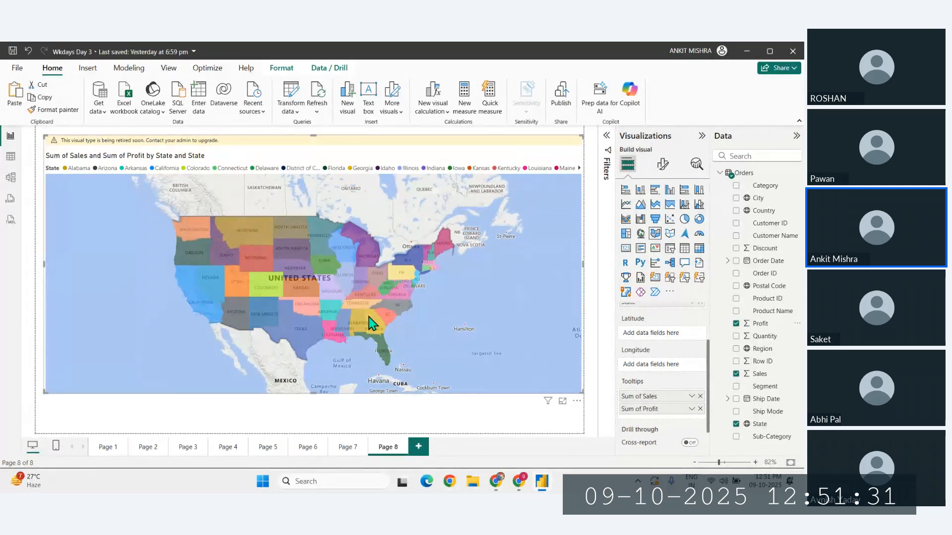
mouse_move(251, 278)
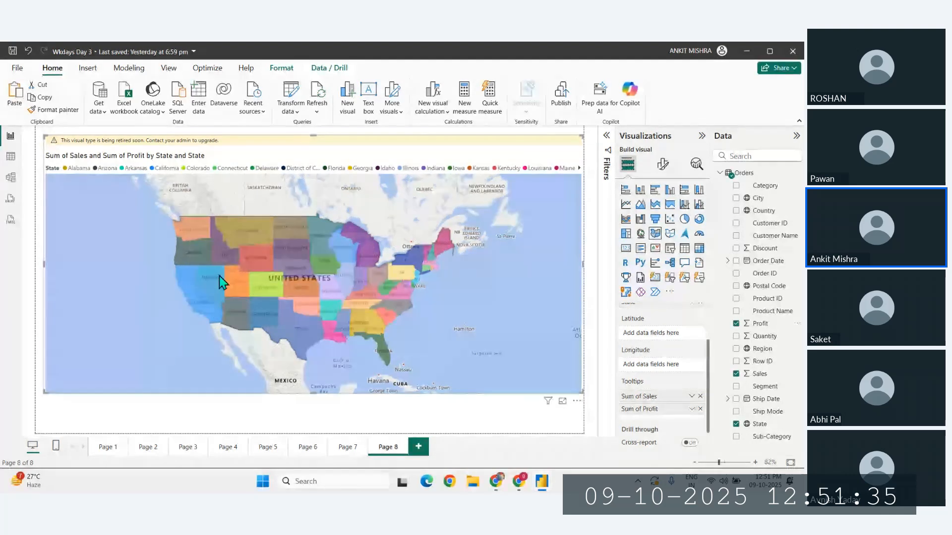
mouse_move(229, 266)
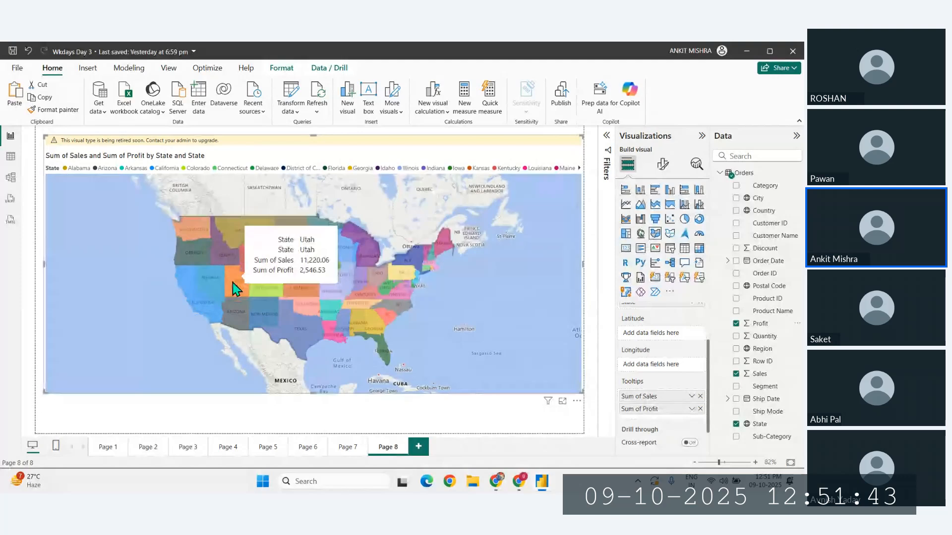
- Add another blank report page and look through the common data sources for the web import option
click(418, 448)
click(98, 107)
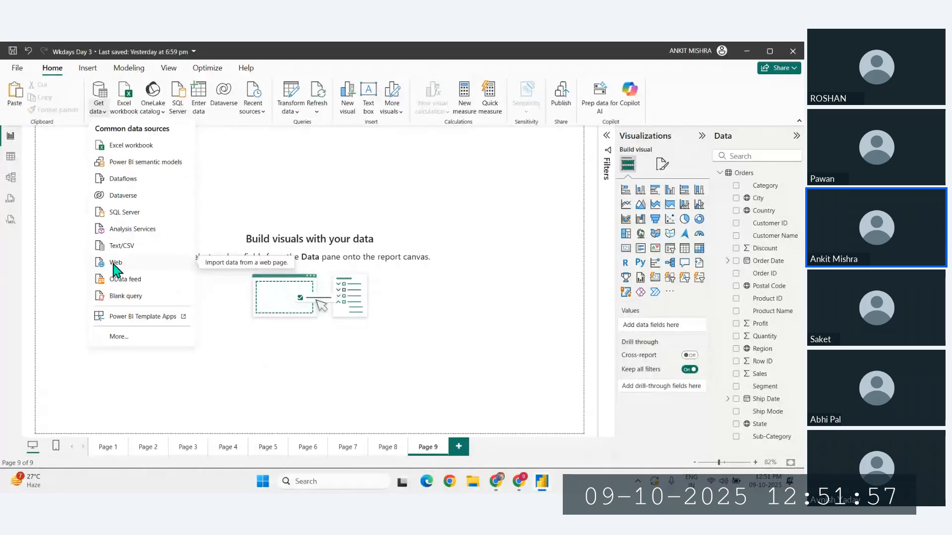
click(411, 378)
- Switch to Chrome and search Google for "indian states and population wikipedia"
click(496, 480)
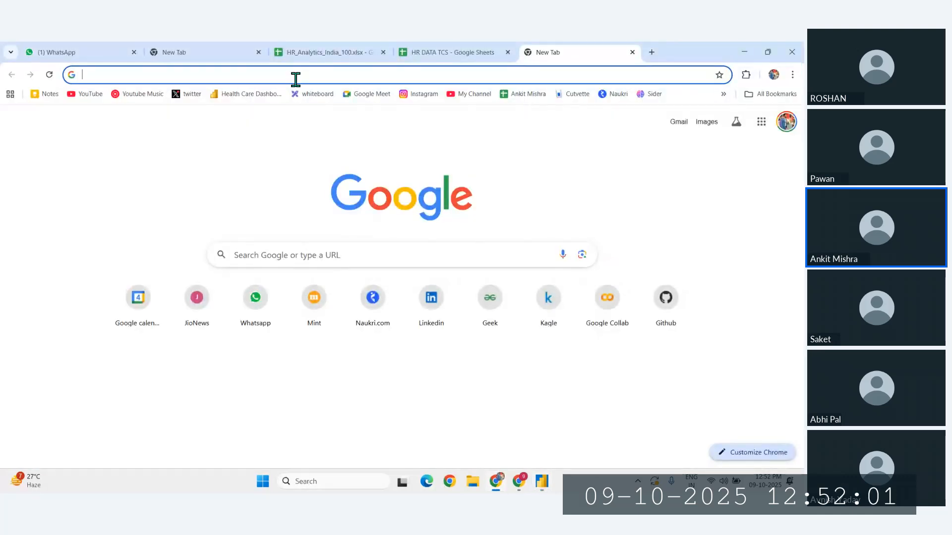
text(indian )
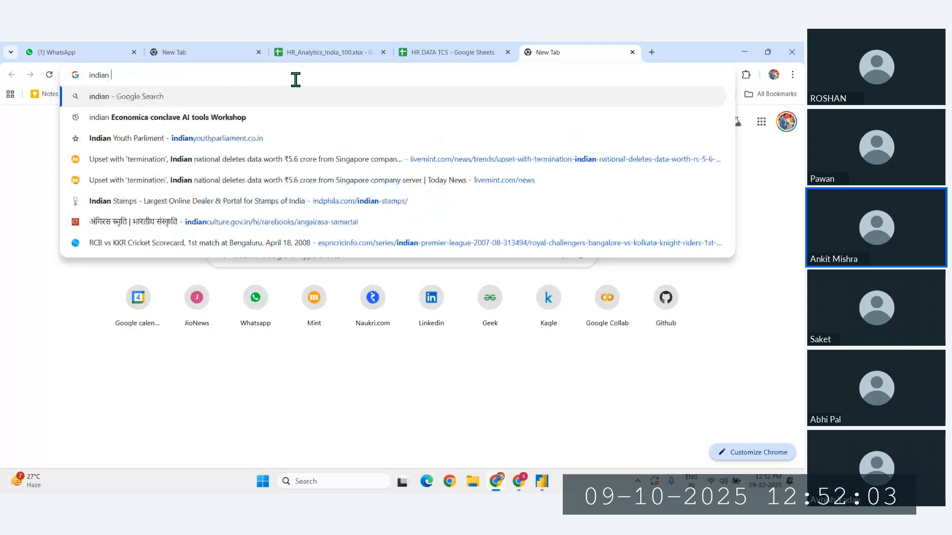
text(states and po)
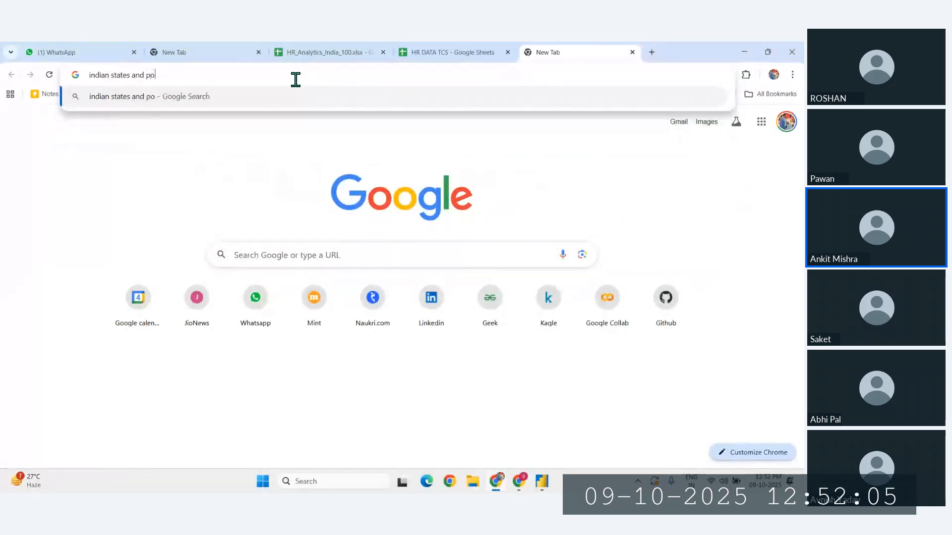
text(pulation )
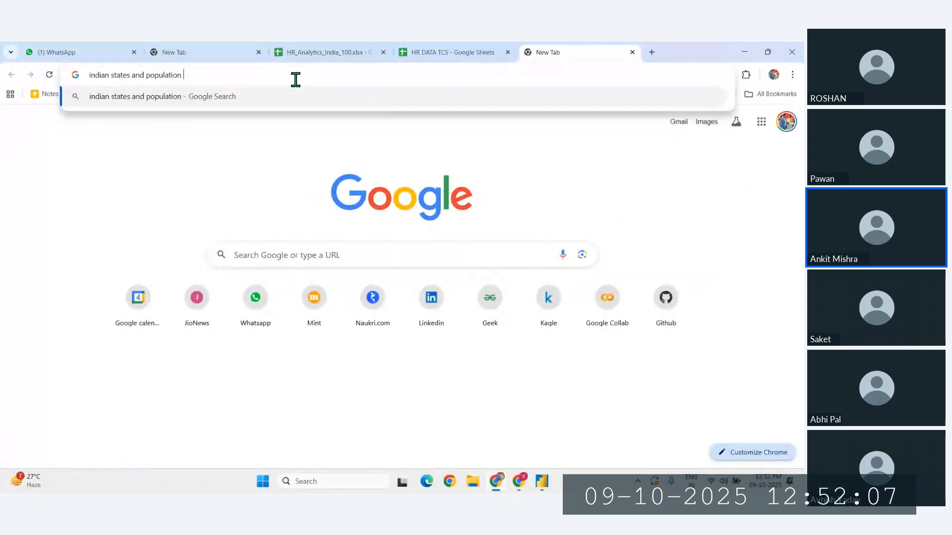
text(wikipedia)
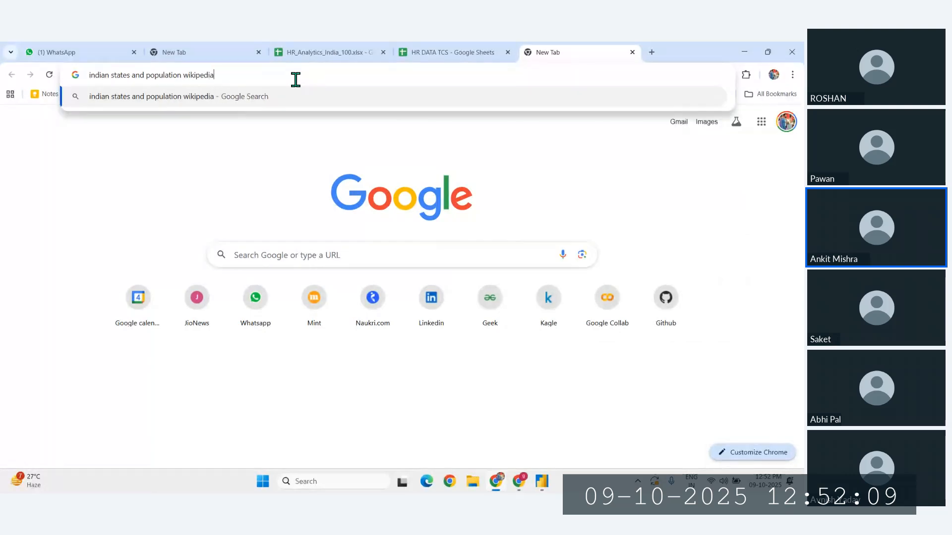
key(Return)
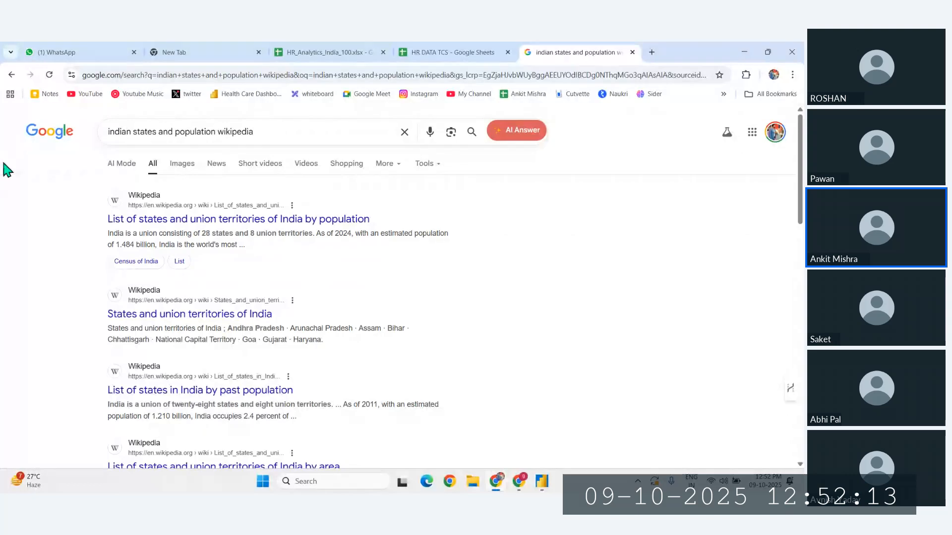
- Open Wikipedia's "List of states and union territories of India by population" article and go to its population table
ctrl+scroll(127, 224, up, 4)
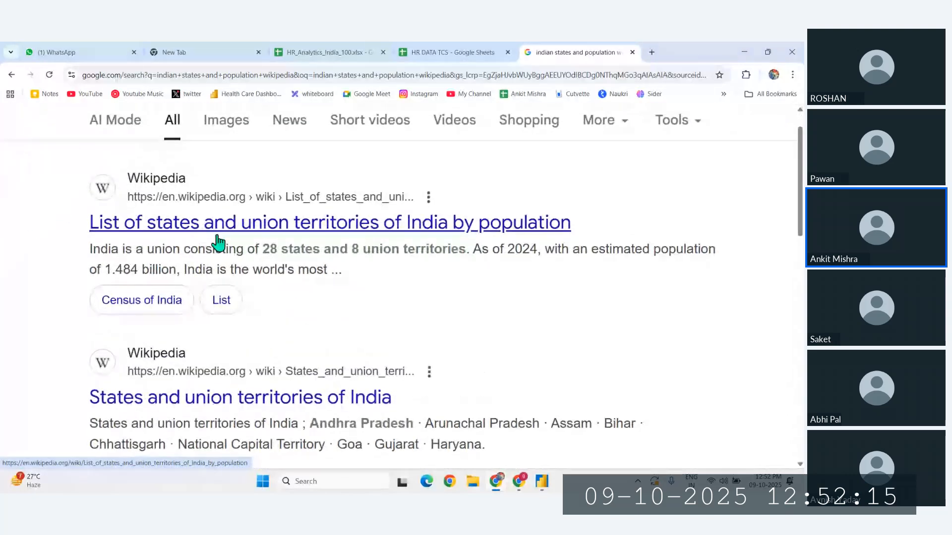
ctrl+scroll(182, 240, down, 1)
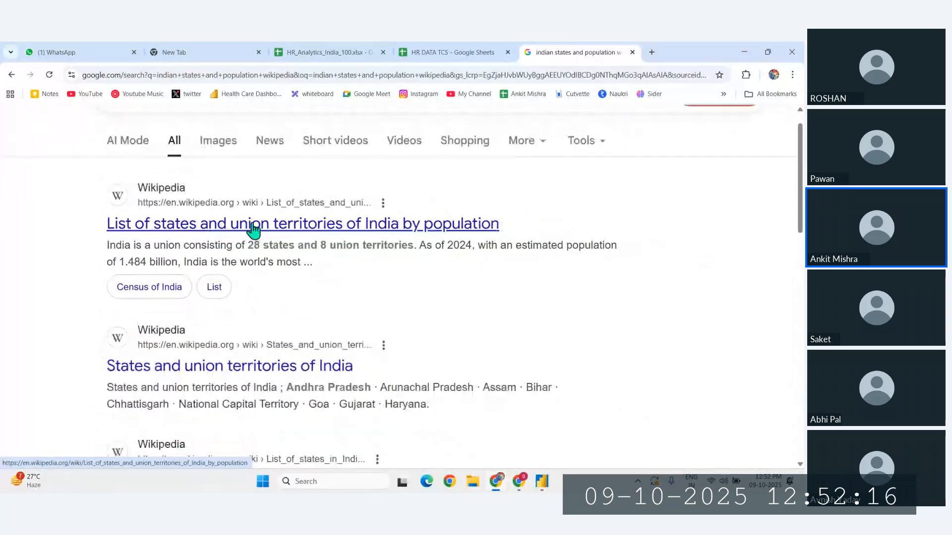
click(373, 229)
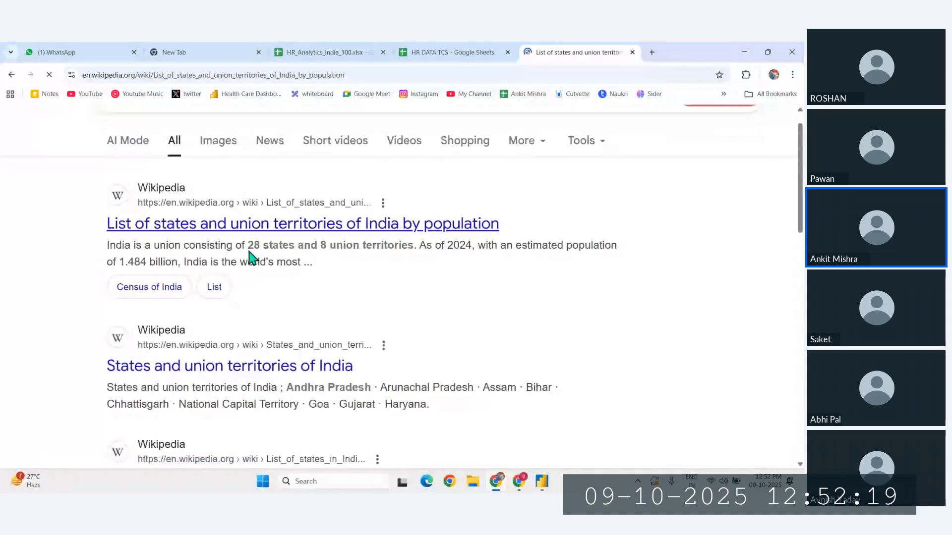
scroll(327, 305, down, 10)
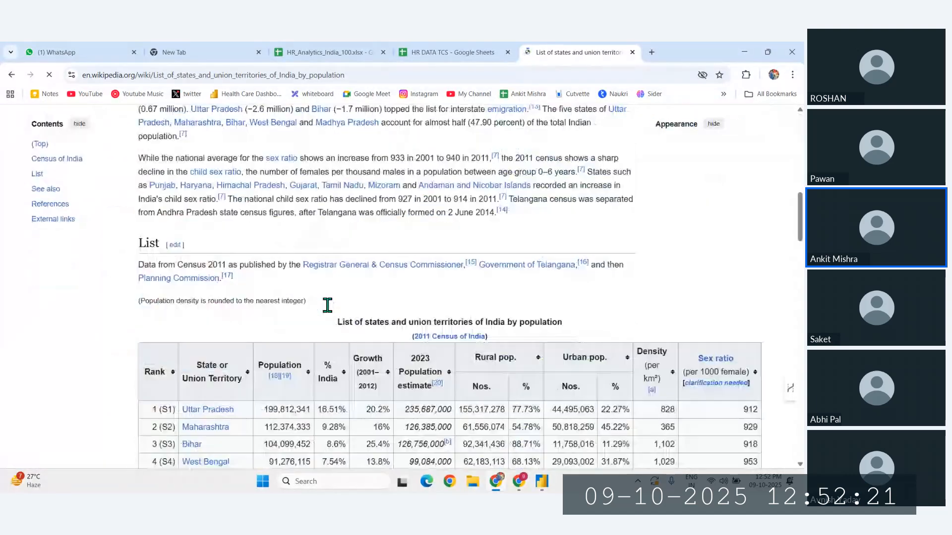
- Copy the Wikipedia article's URL, switch to Power BI and connect to that address as a web data source
scroll(329, 312, up, 2)
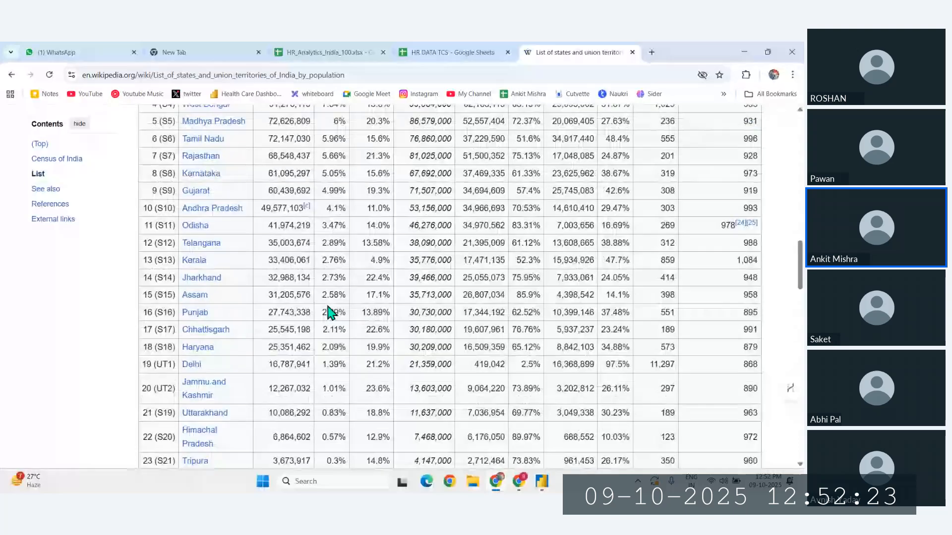
scroll(330, 312, up, 5)
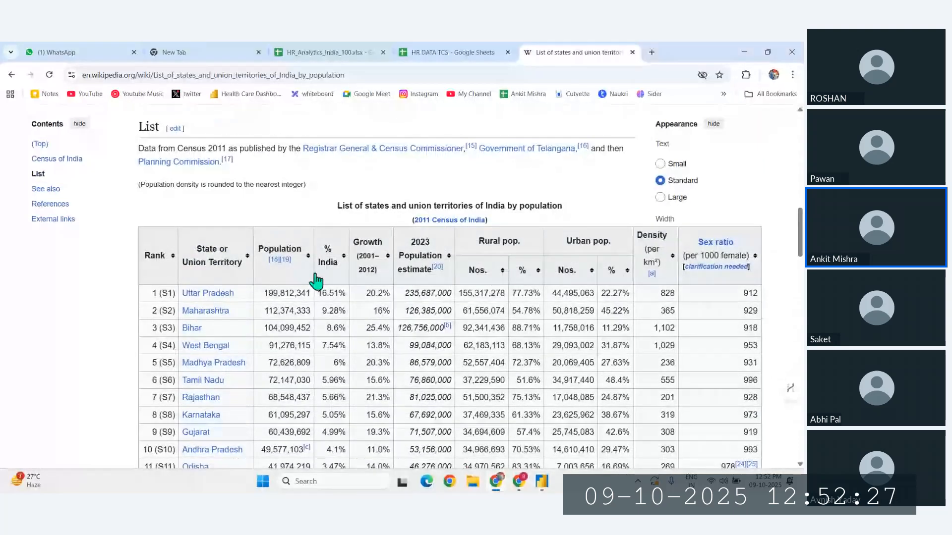
click(358, 75)
key(ctrl+c)
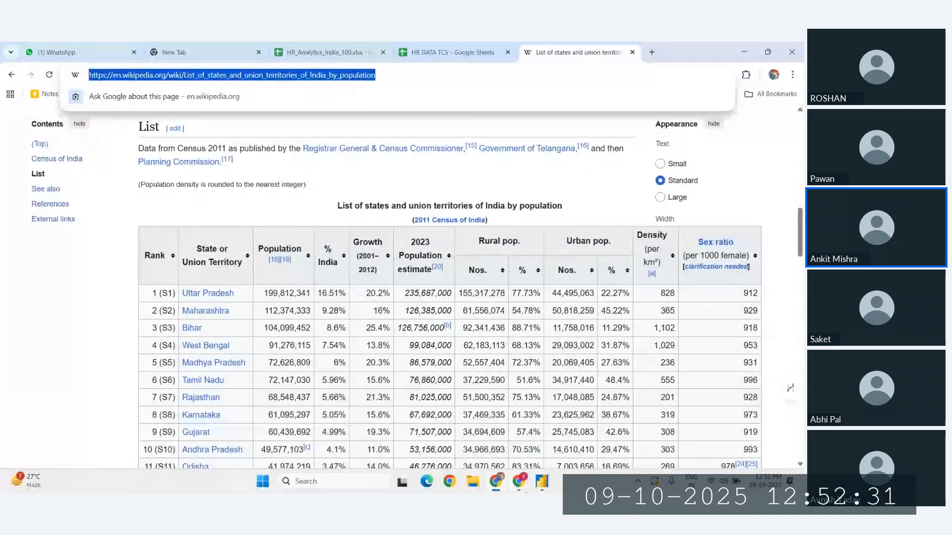
click(542, 483)
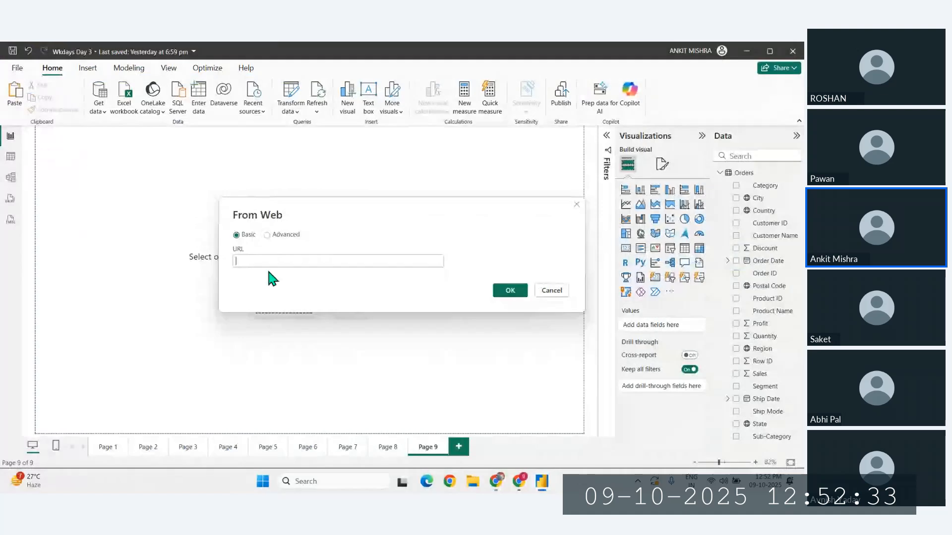
key(ctrl+v)
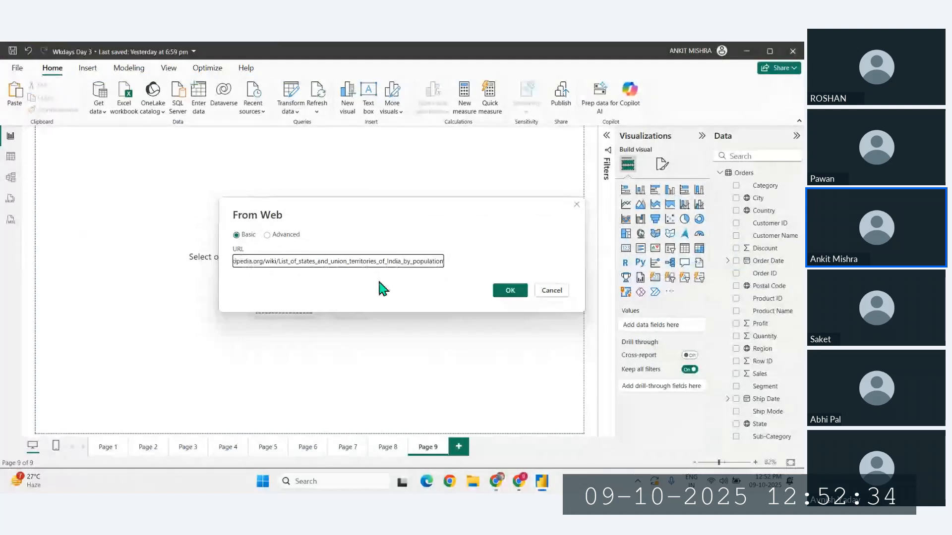
click(521, 294)
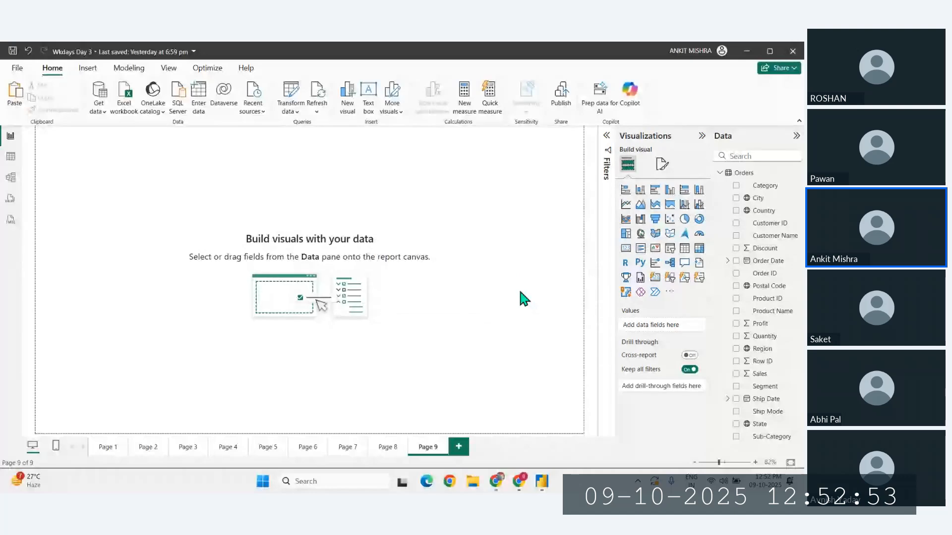
key(alt+Tab)
scroll(388, 362, down, 10)
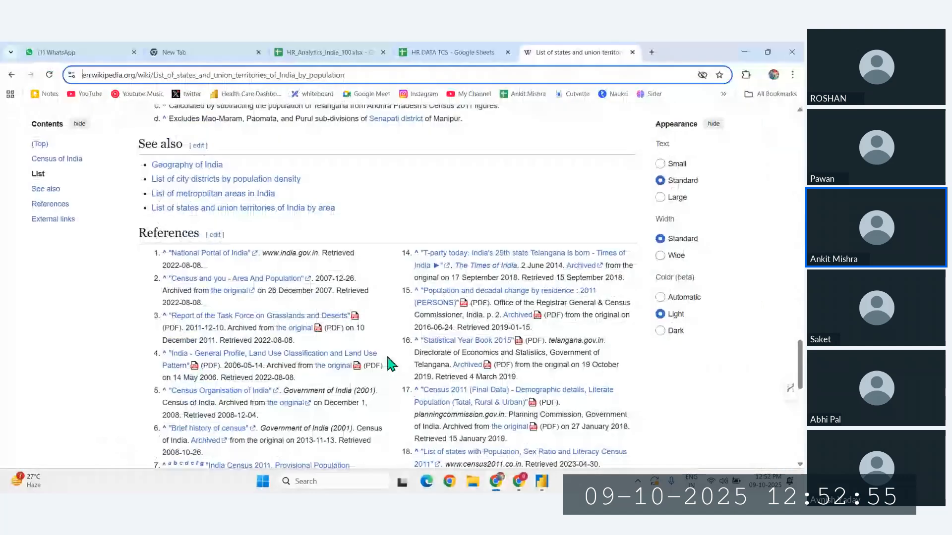
scroll(388, 362, down, 10)
scroll(387, 362, up, 9)
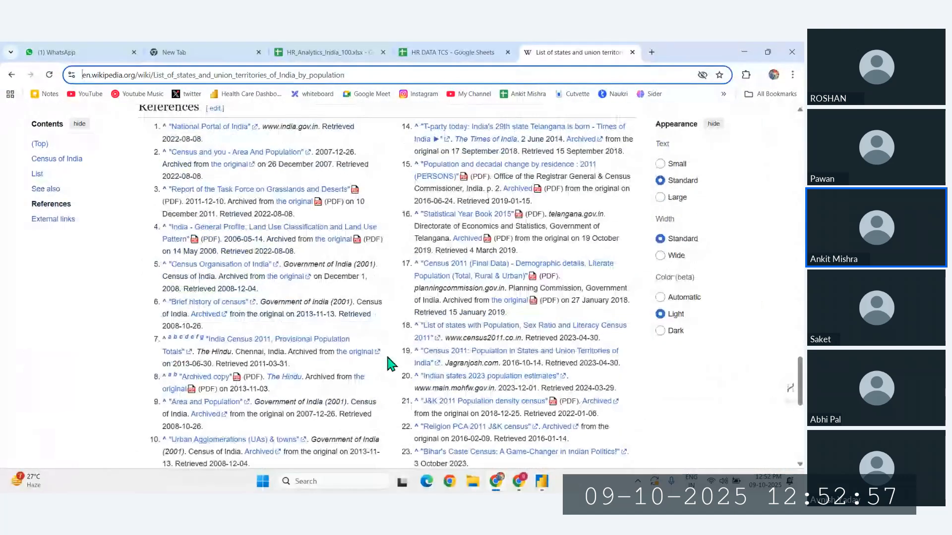
scroll(385, 352, up, 5)
key(alt+Tab)
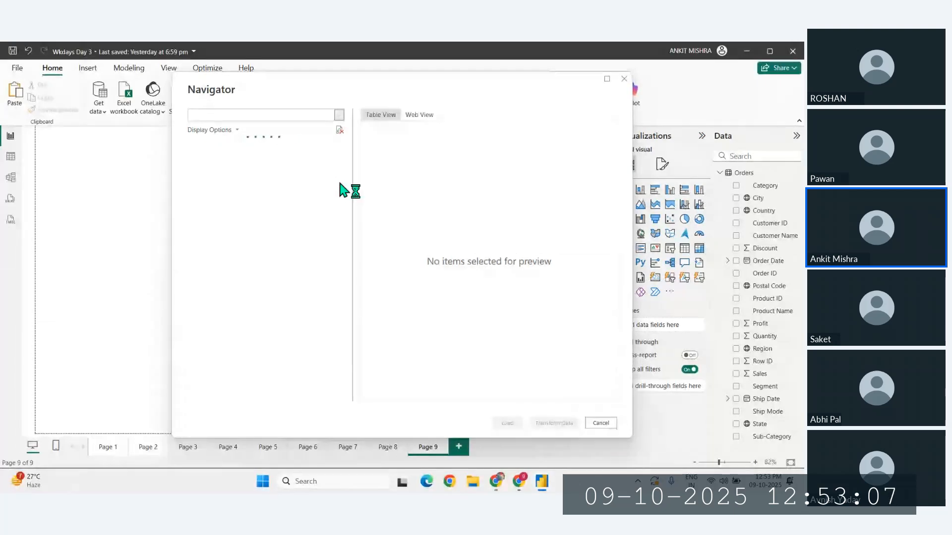
- Preview the tables found on the web page and load "List of states and union territories of India by population"
click(228, 160)
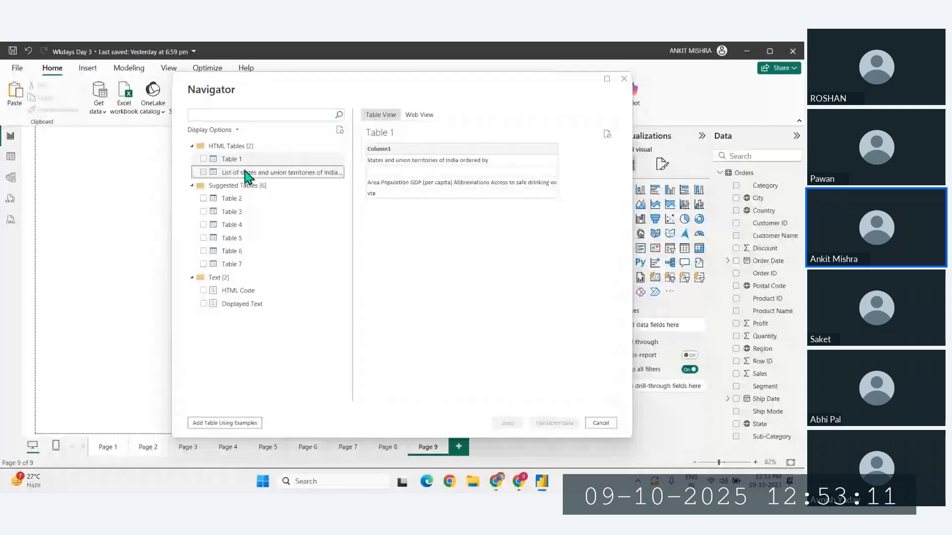
click(247, 174)
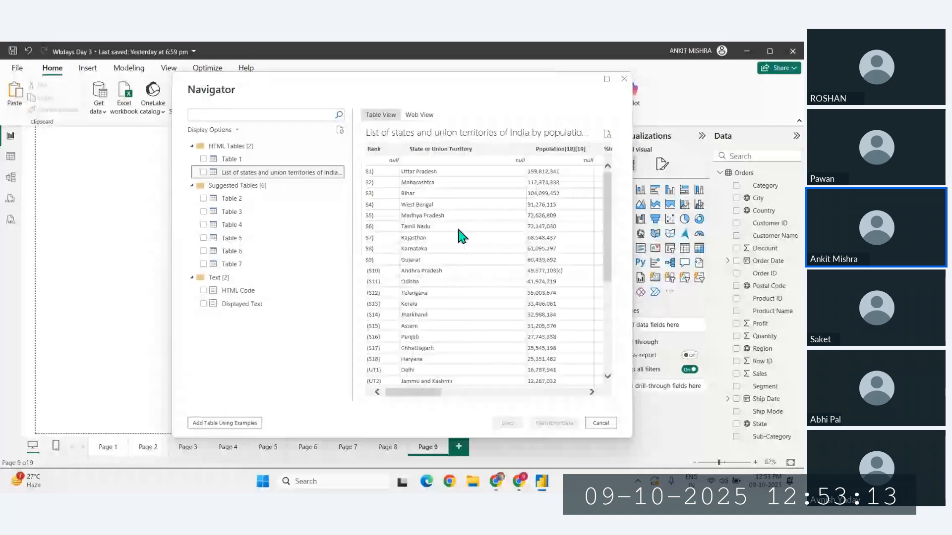
scroll(457, 225, left, 10)
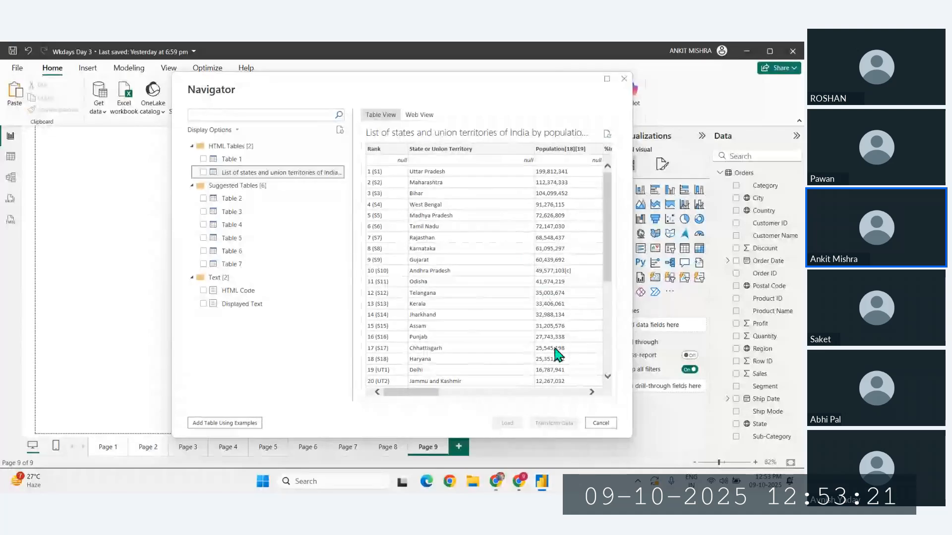
click(204, 173)
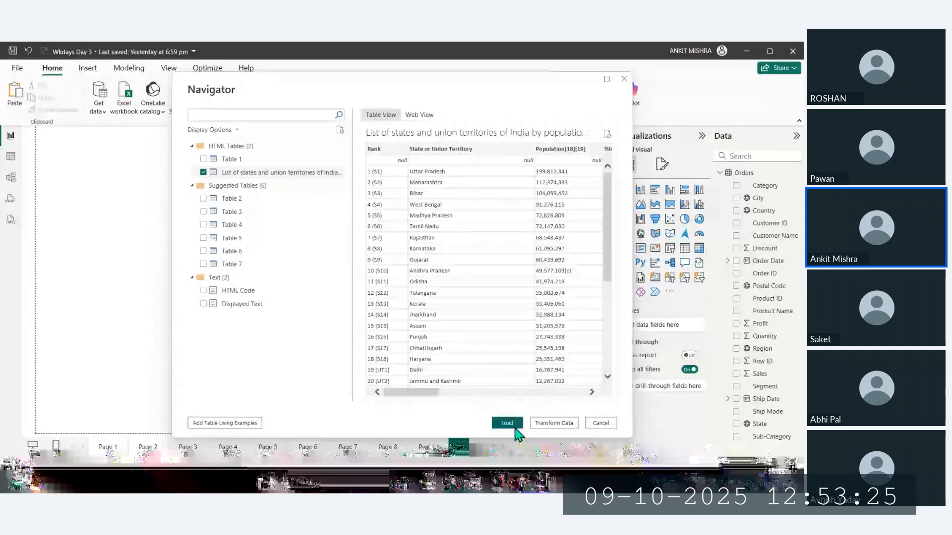
click(514, 428)
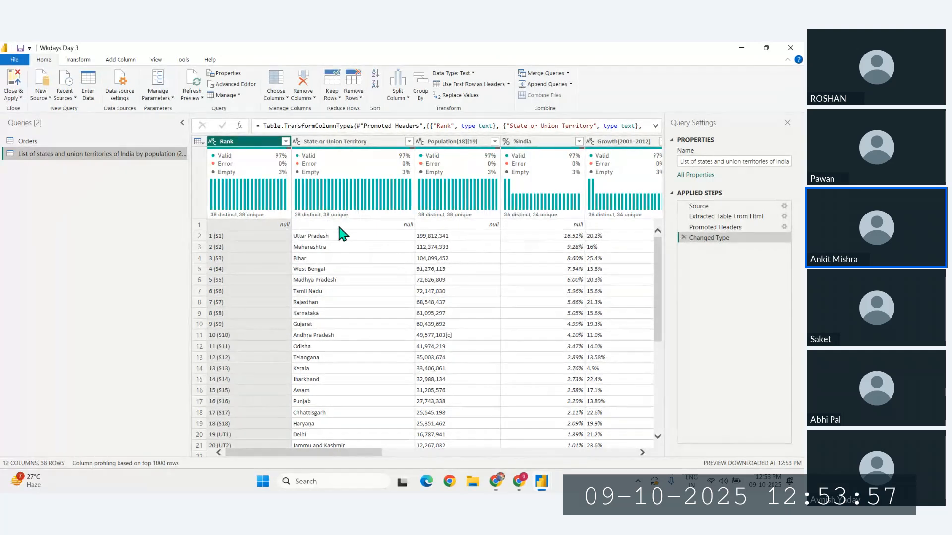
- Remove blank rows from the state population query and check its columns through to the sex ratio
click(354, 99)
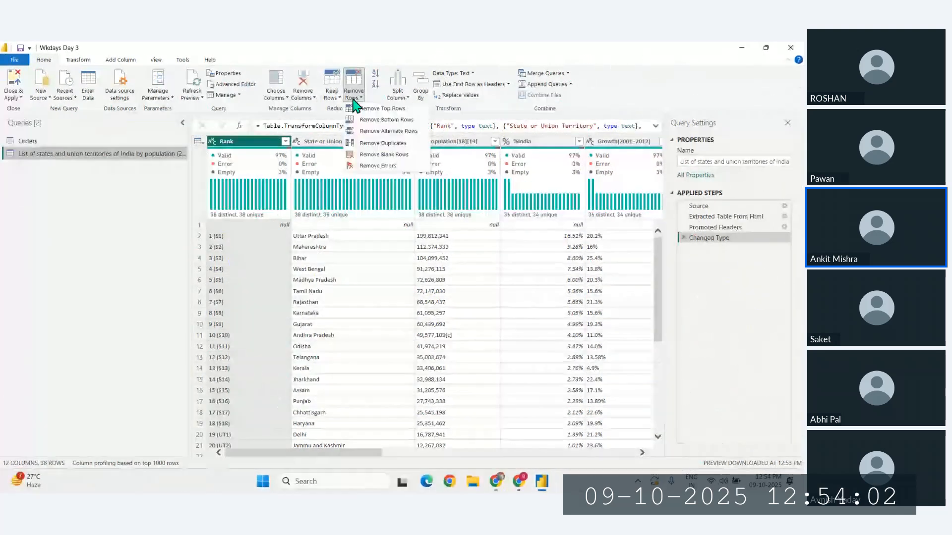
click(379, 155)
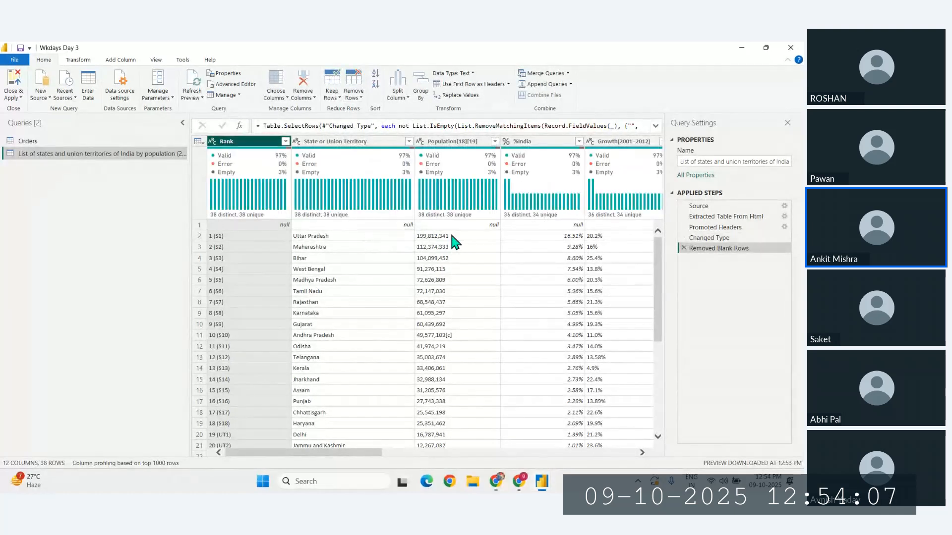
scroll(450, 235, right, 8)
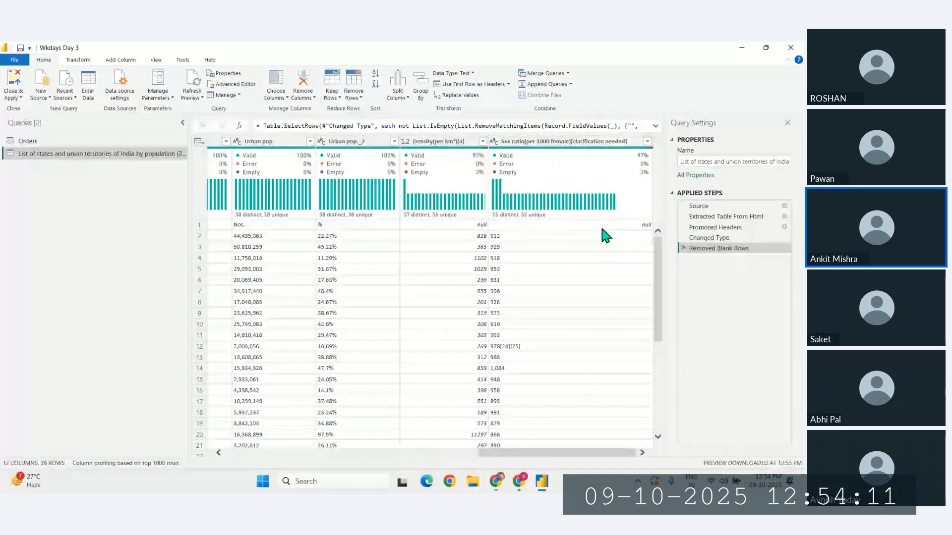
scroll(600, 224, left, 8)
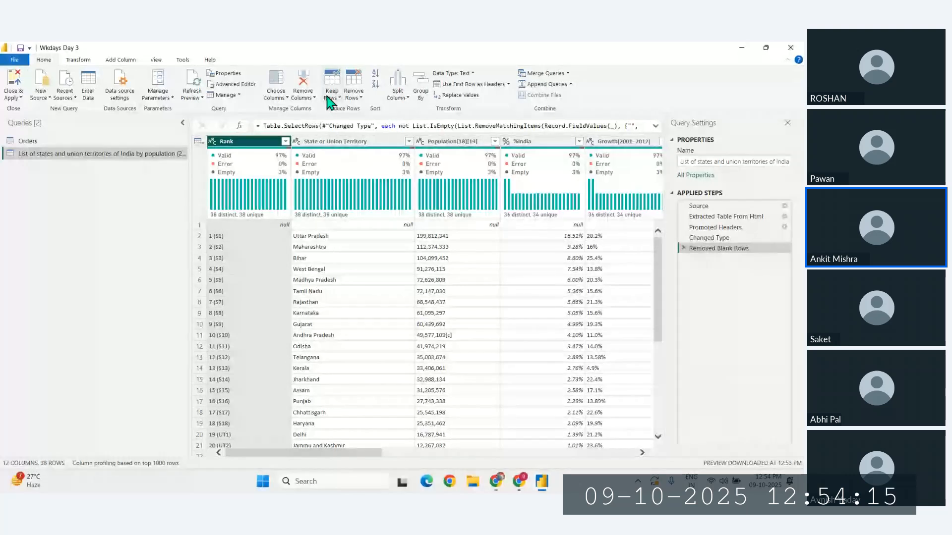
- Remove the top 1 row from the state population query
click(358, 98)
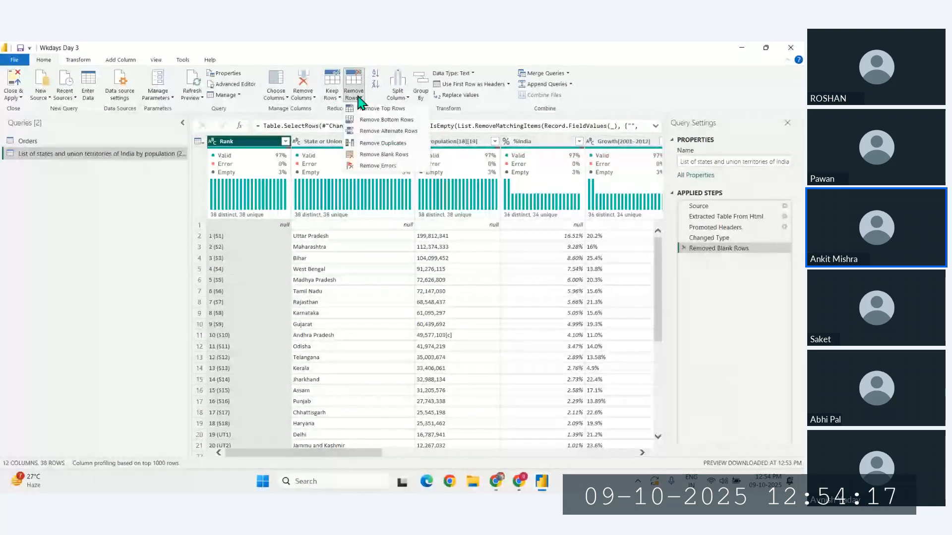
click(384, 109)
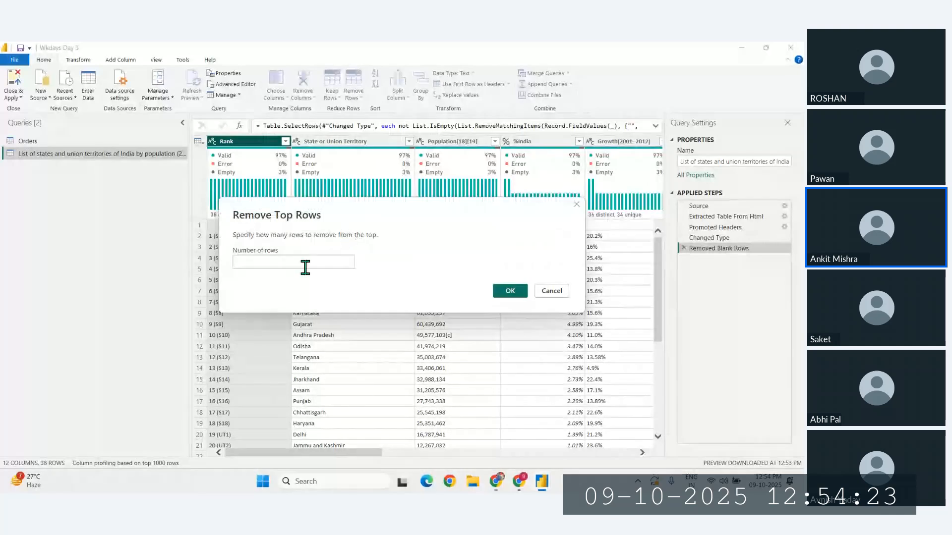
text(1)
key(Return)
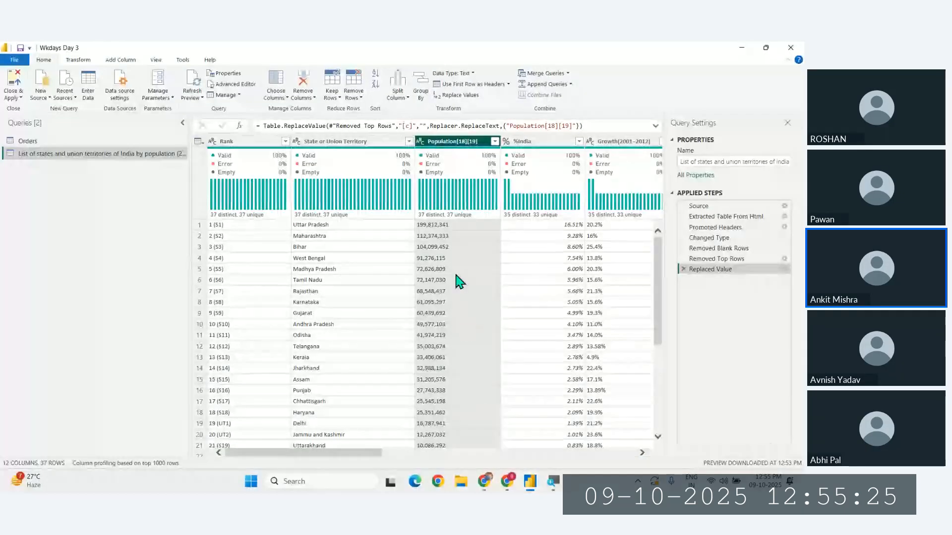
- Change the data type of the Population[18][19] column to Decimal Number
click(421, 143)
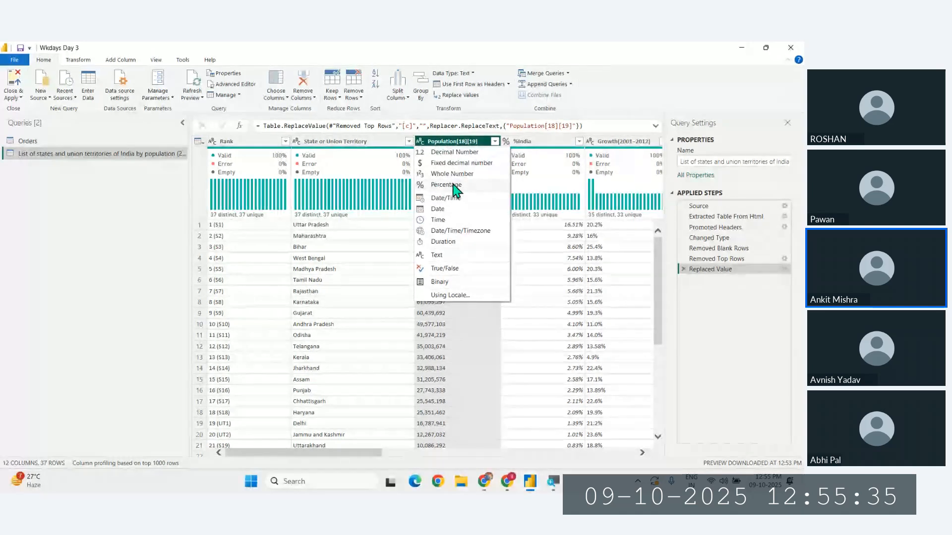
click(452, 154)
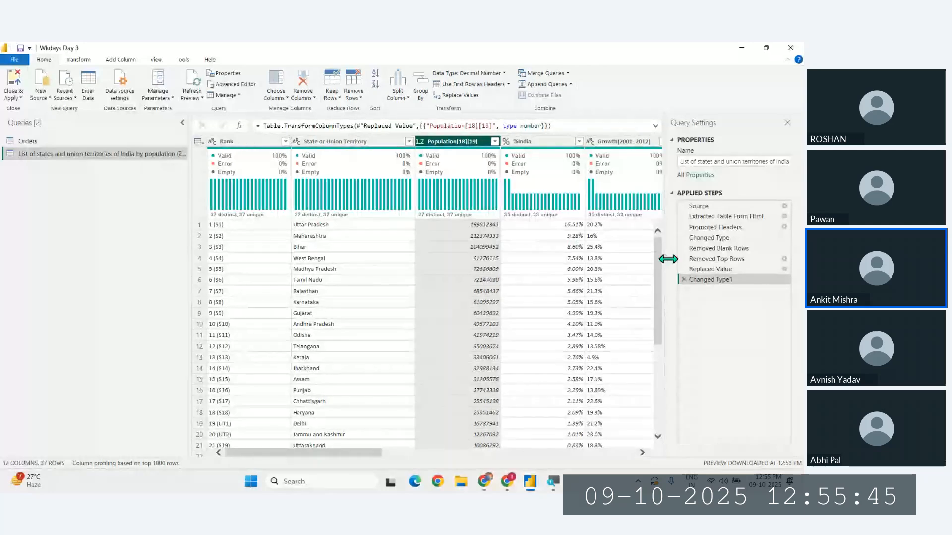
- Look over the query's growth, population estimate, rural, urban and density columns and the state names
scroll(623, 260, right, 6)
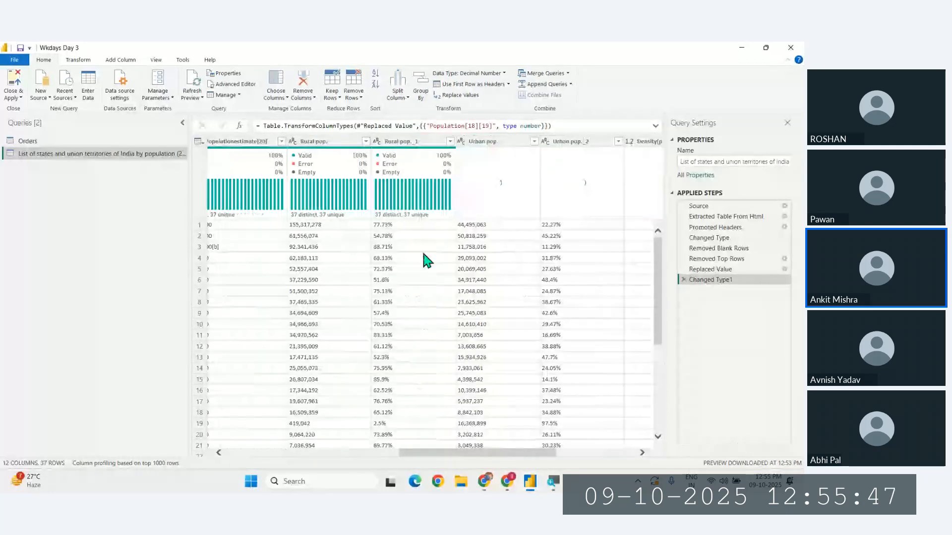
scroll(551, 239, right, 2)
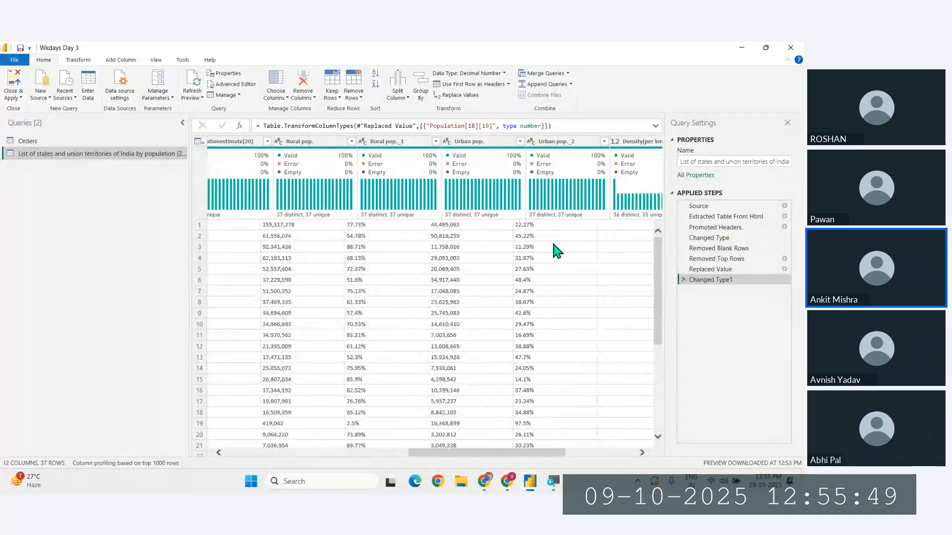
scroll(372, 276, down, 2)
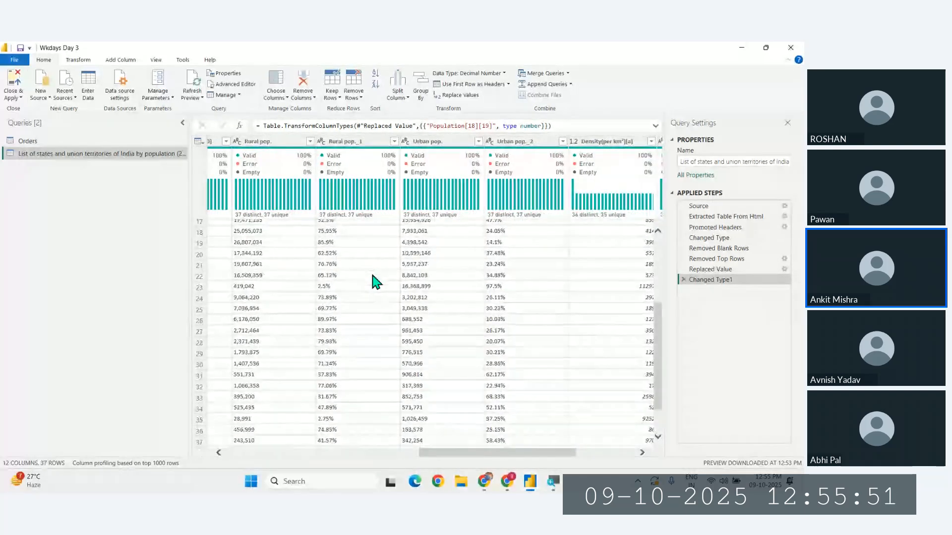
scroll(373, 276, left, 5)
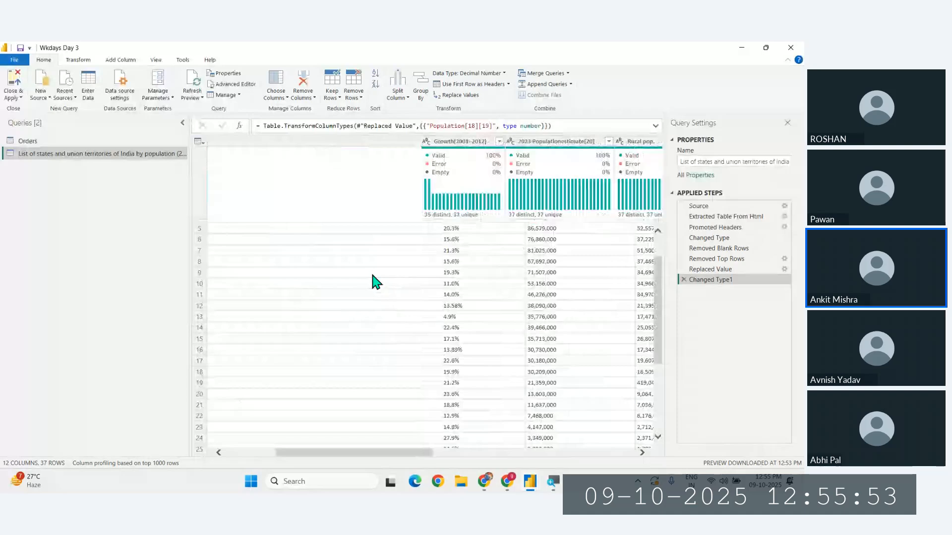
scroll(373, 278, left, 1)
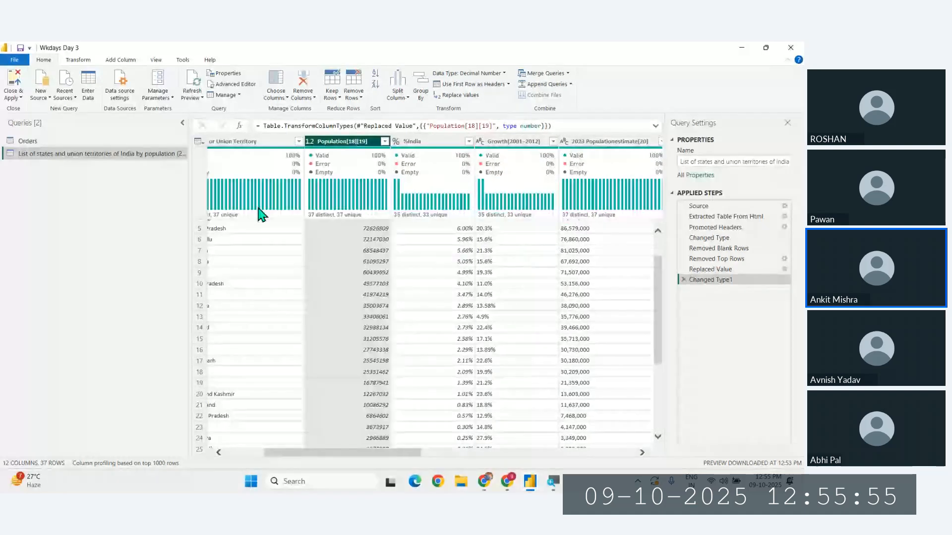
mouse_move(312, 250)
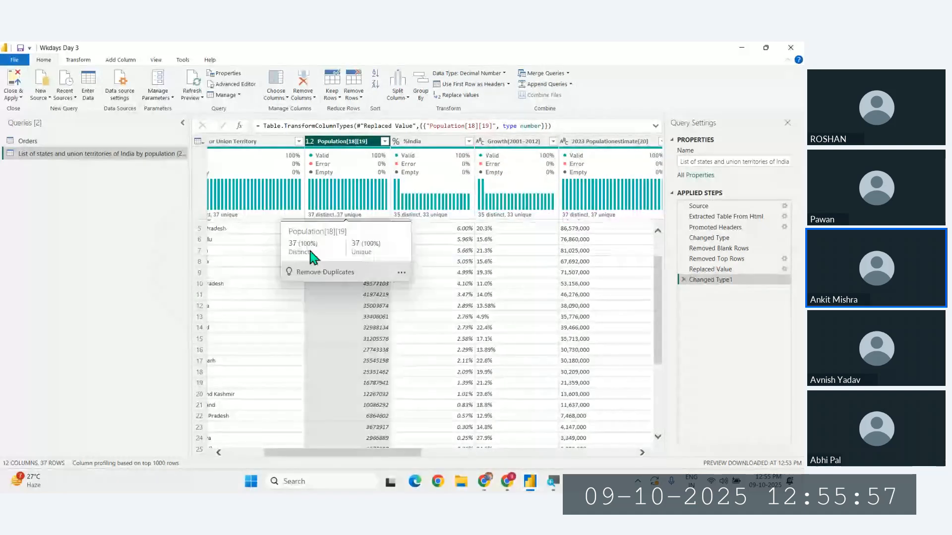
click(284, 252)
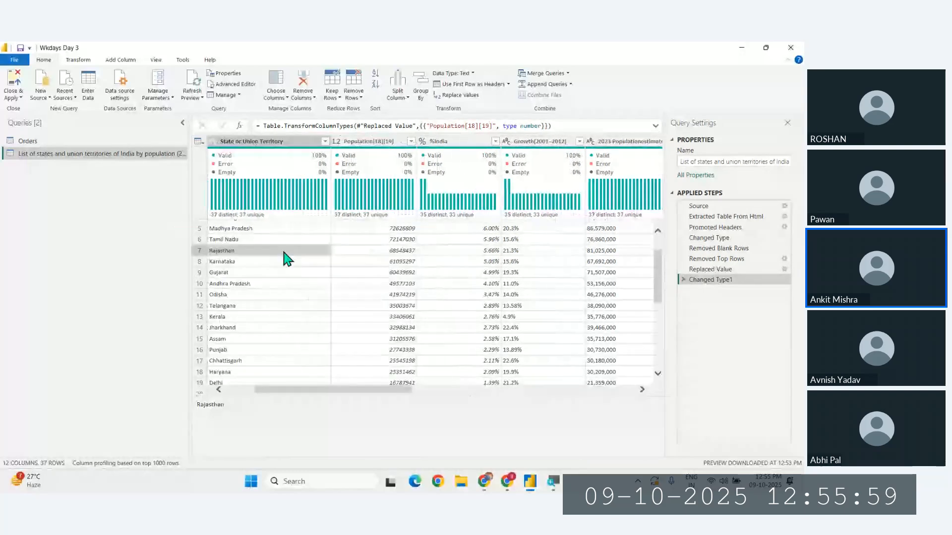
scroll(285, 258, left, 1)
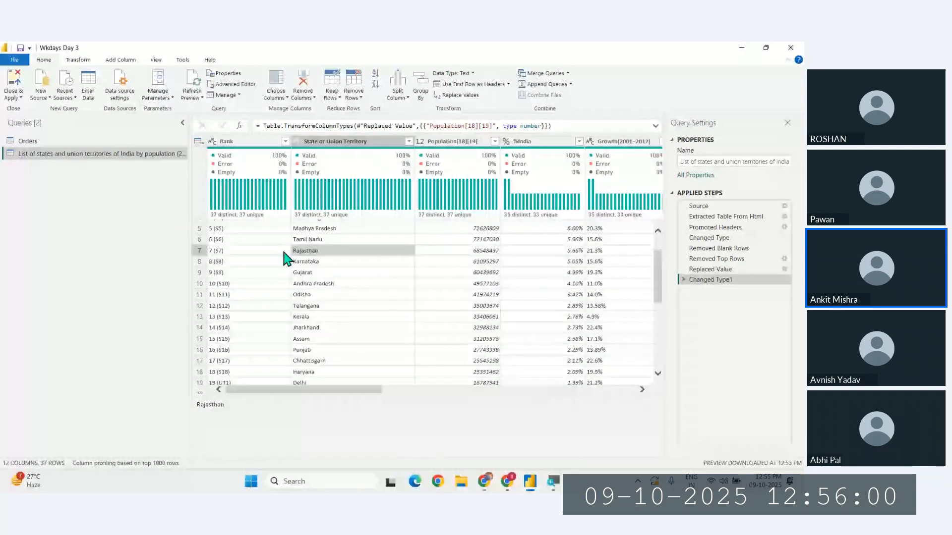
- Rename the Population[18][19] column to "Population"
double_click(467, 143)
key(Return)
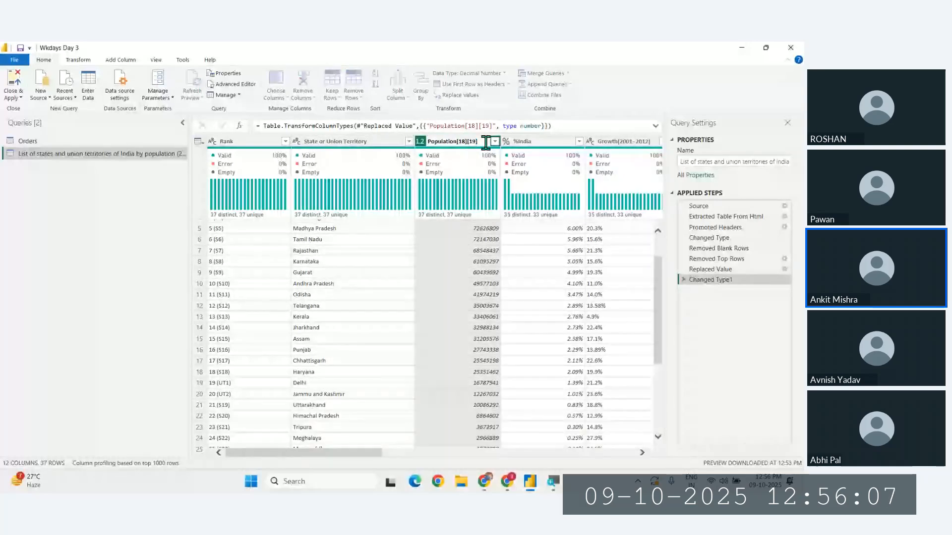
key(BackSpace)
key(BackSpace)
key(BackSpace)
key(BackSpace)
key(BackSpace)
key(BackSpace)
key(BackSpace)
key(BackSpace)
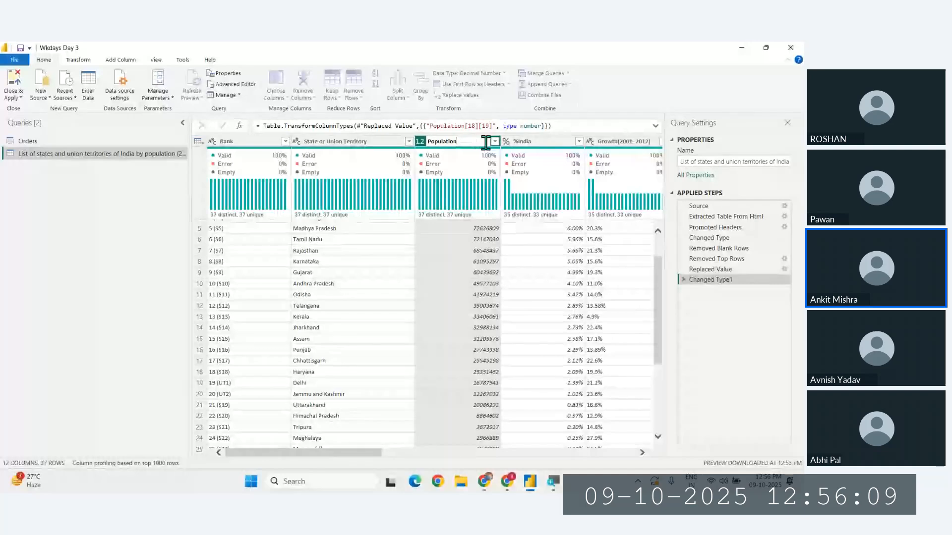
key(Return)
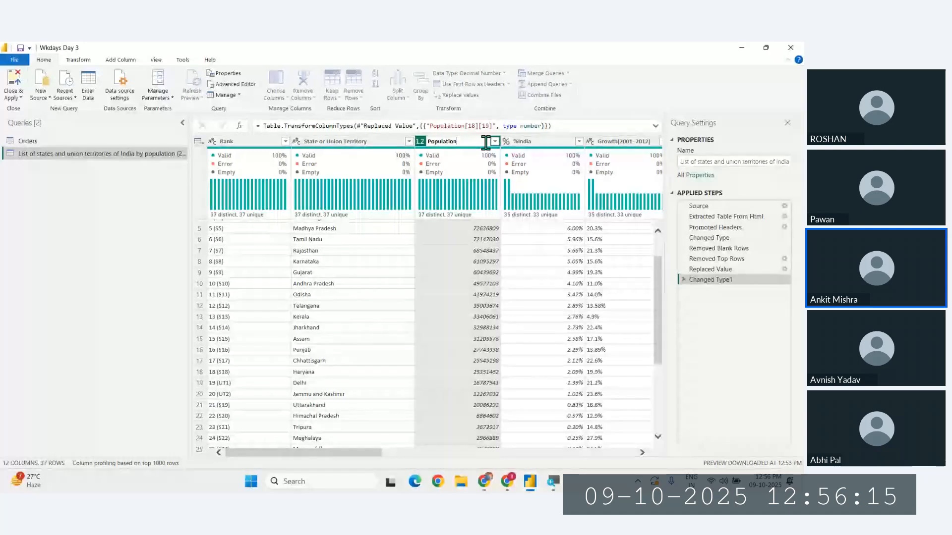
key(Return)
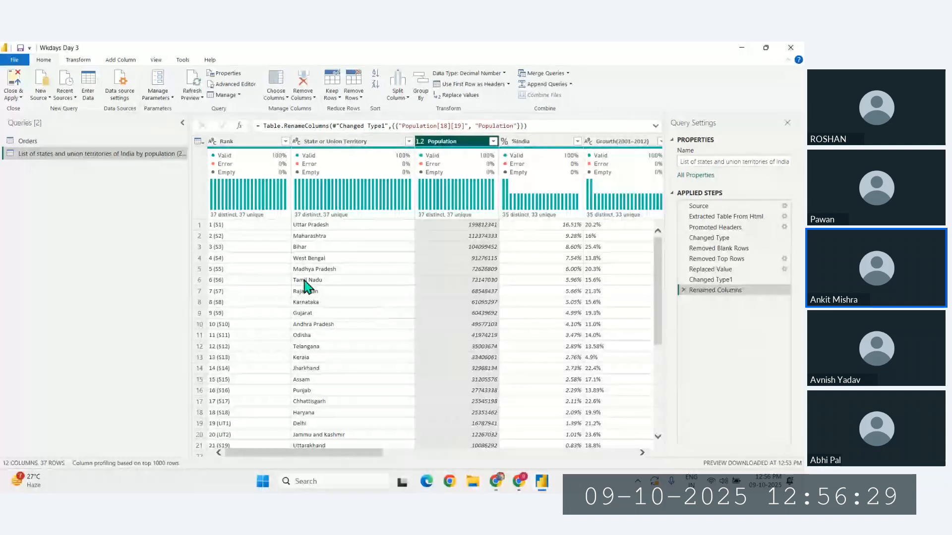
- Apply the Power Query changes to the report and expand the imported state population table's field list
click(12, 97)
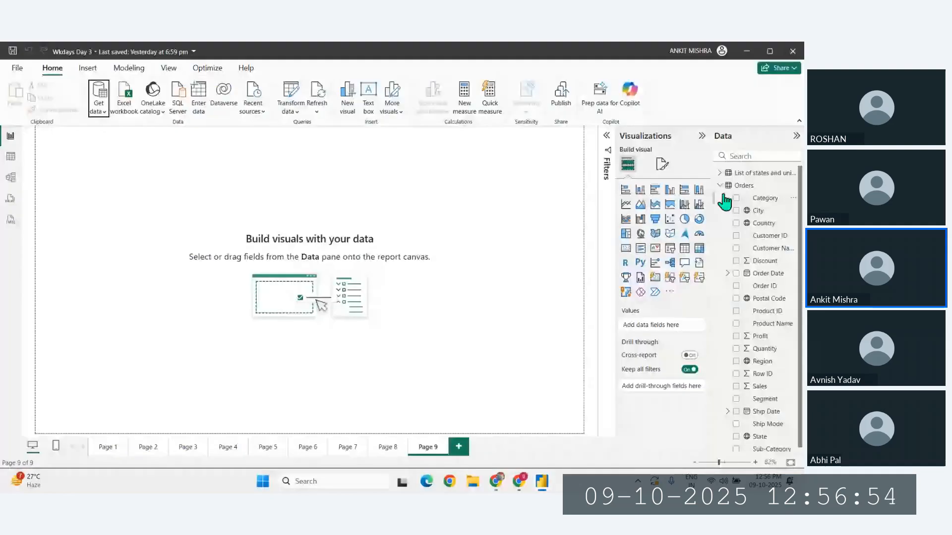
click(720, 185)
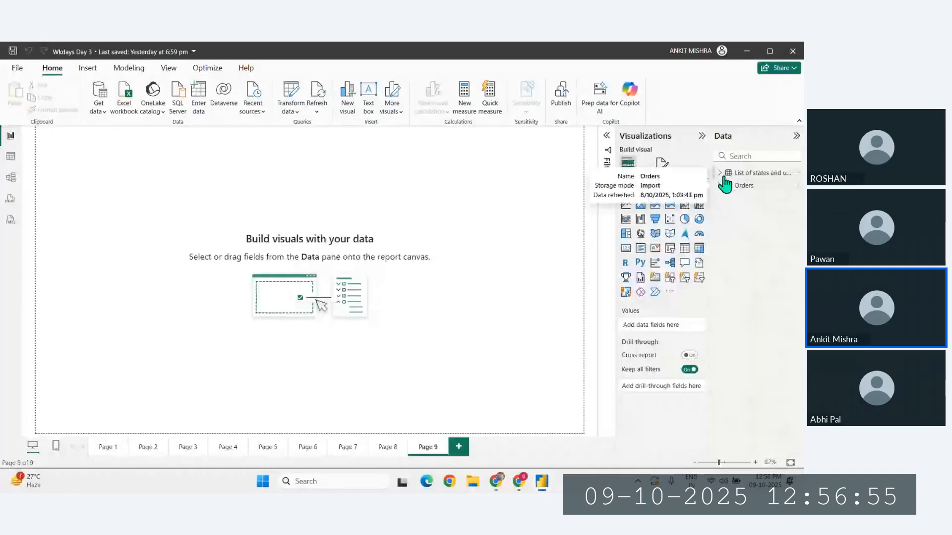
click(720, 173)
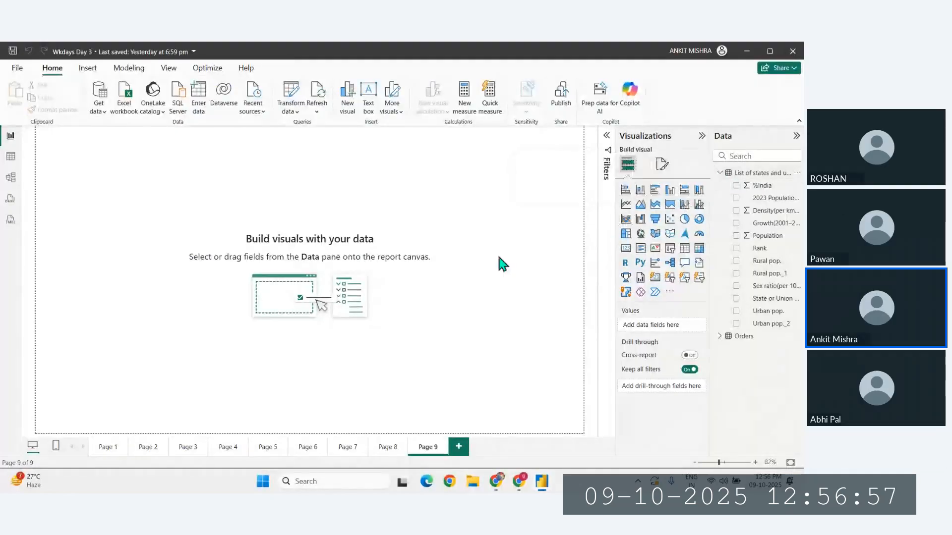
- Insert a filled map on Page 9, enlarge it to cover most of the canvas and centre it
click(641, 235)
click(655, 236)
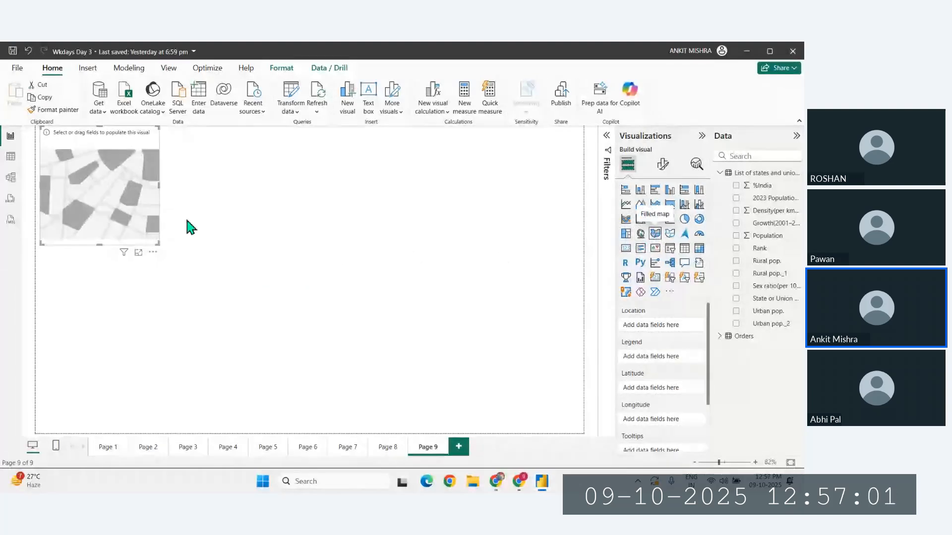
drag(158, 237, 562, 422)
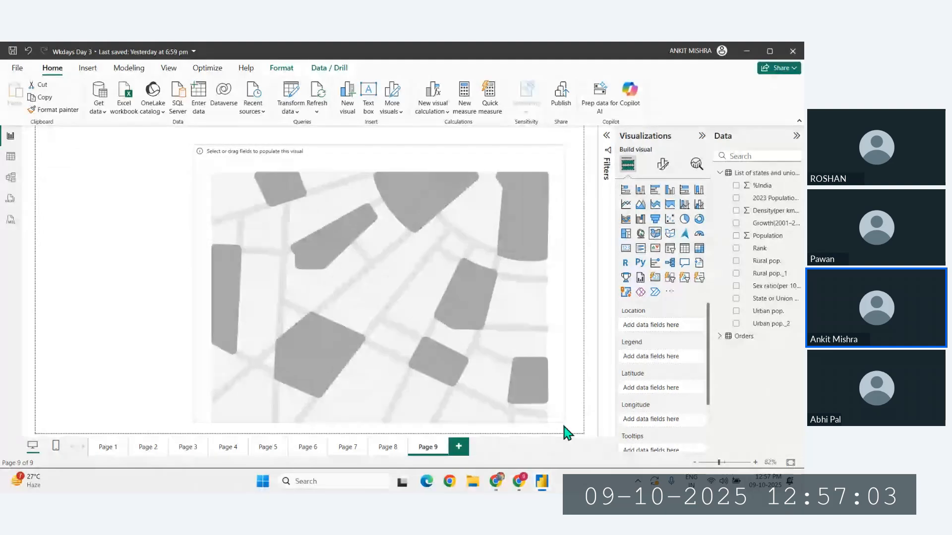
drag(456, 374, 362, 344)
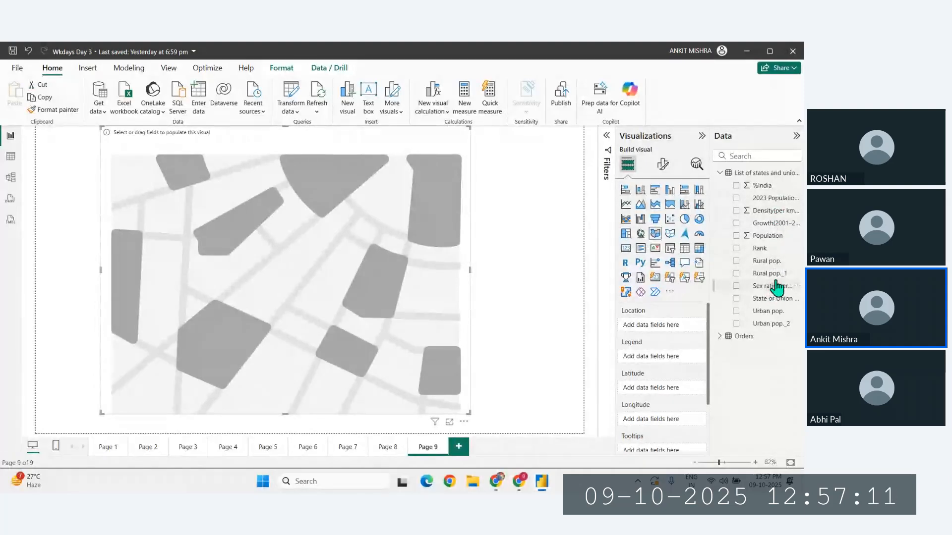
- Assign the State or Union Territory field to both the location and the legend of the filled map
drag(775, 306, 669, 330)
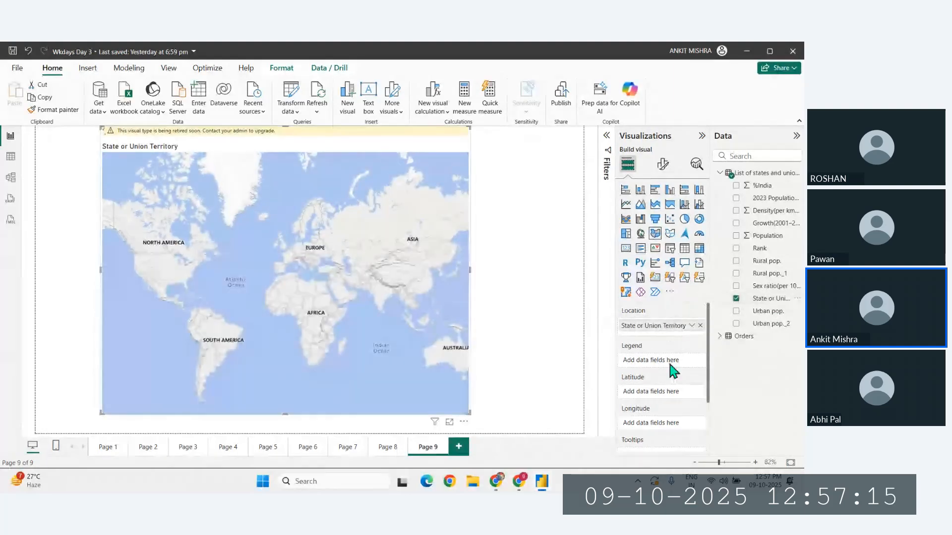
drag(782, 309, 671, 367)
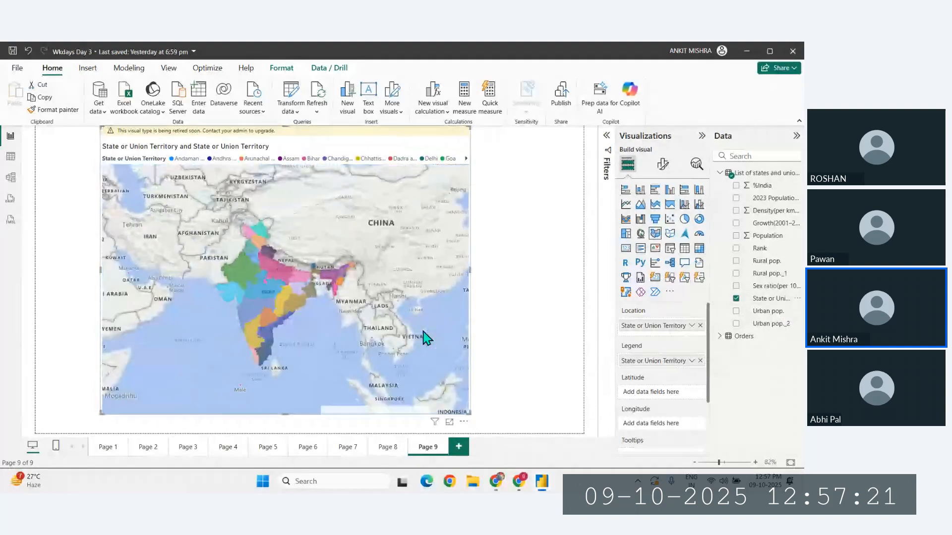
- Examine the coloured Indian states on the filled map, from the far north to the southern tip
scroll(304, 334, up, 3)
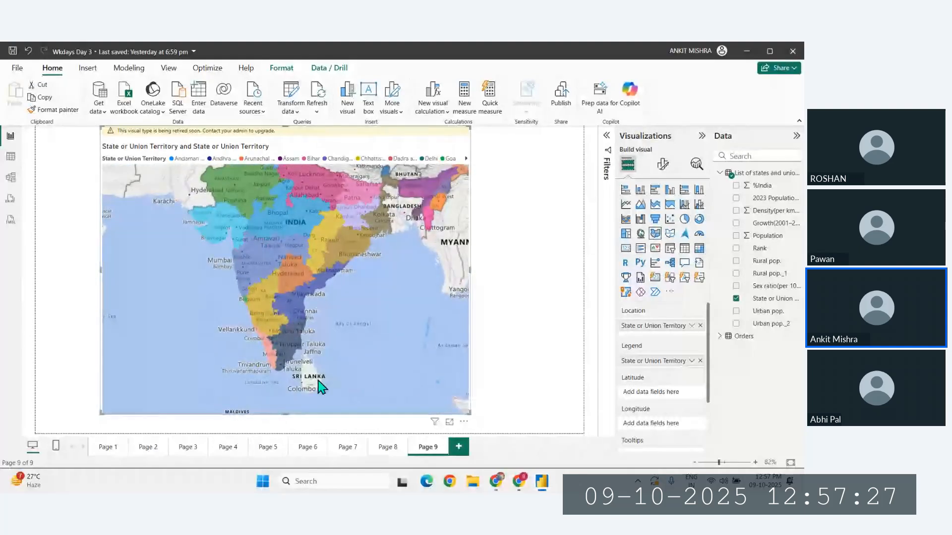
drag(319, 383, 321, 417)
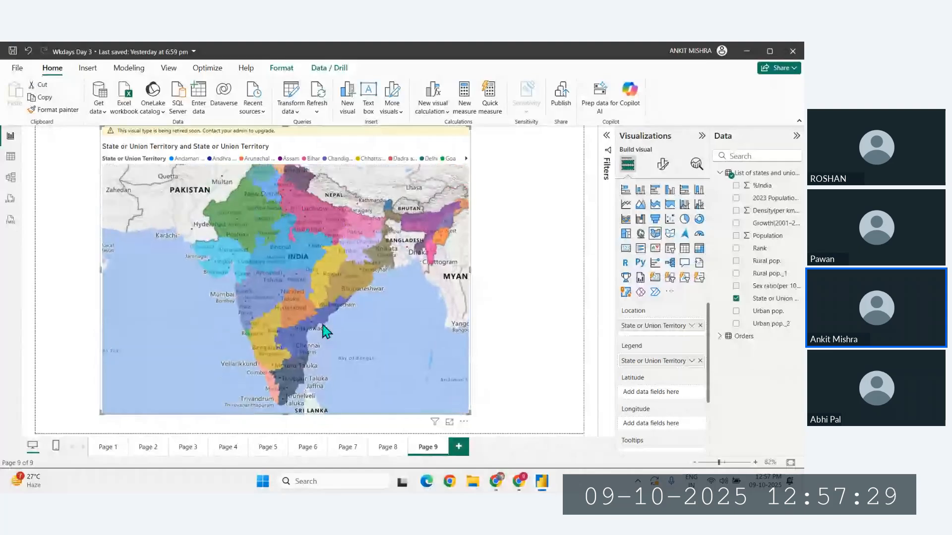
drag(322, 326, 323, 389)
drag(273, 201, 281, 261)
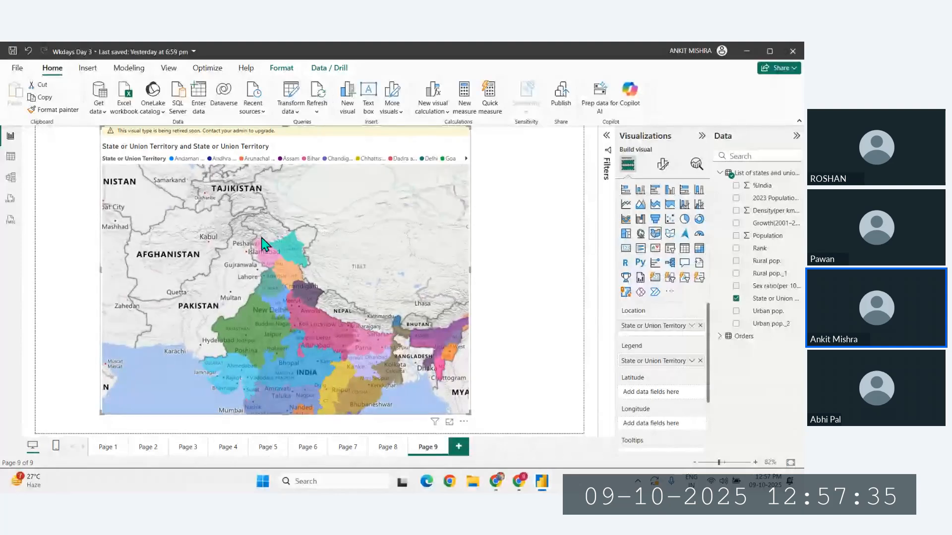
scroll(262, 165, down, 2)
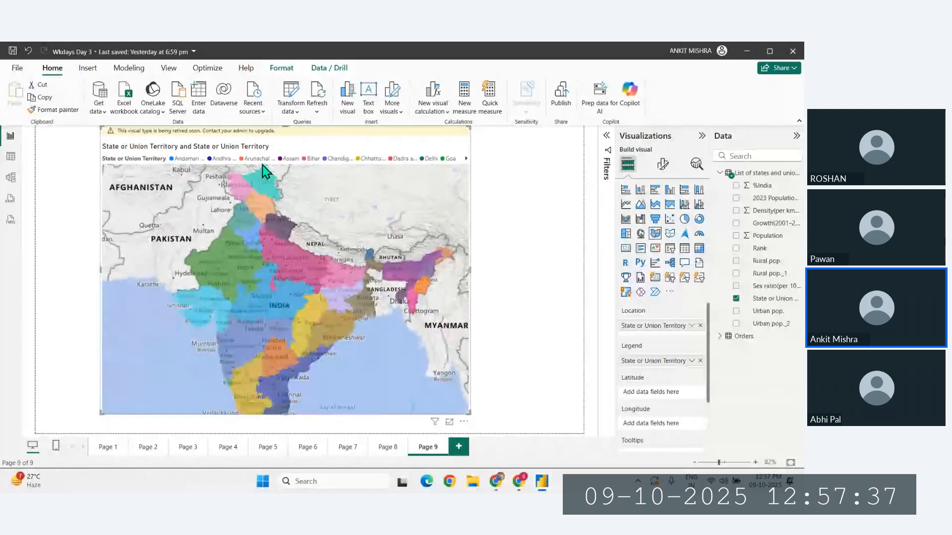
ctrl+scroll(280, 185, down, 1)
drag(281, 183, 304, 210)
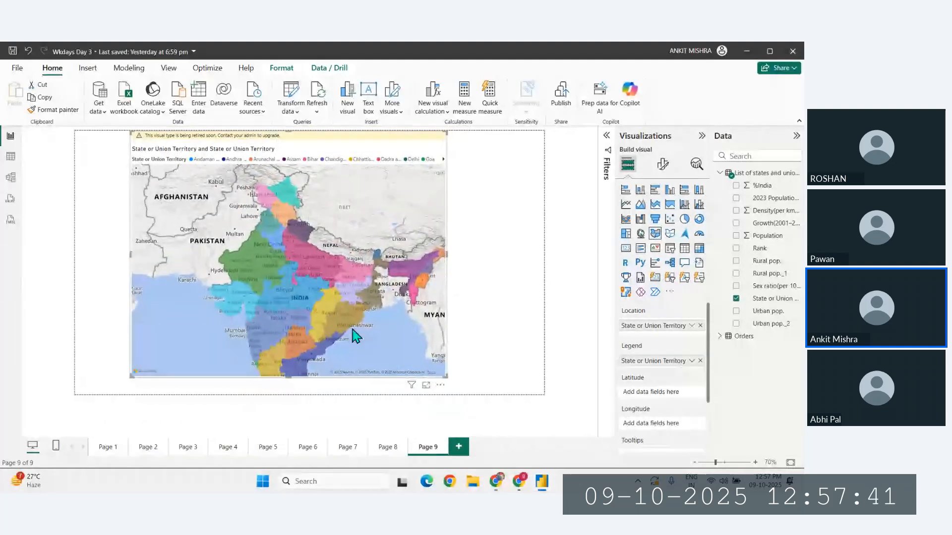
drag(355, 333, 322, 281)
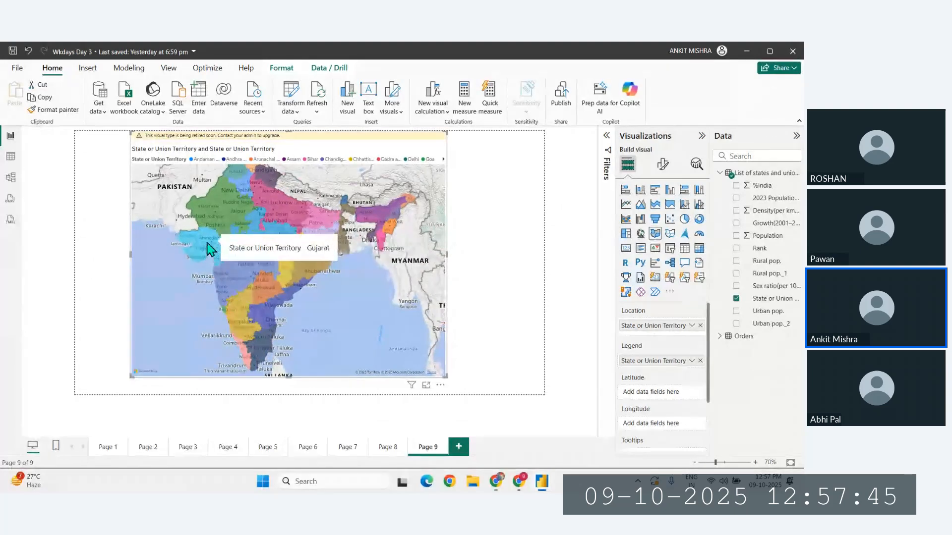
mouse_move(268, 224)
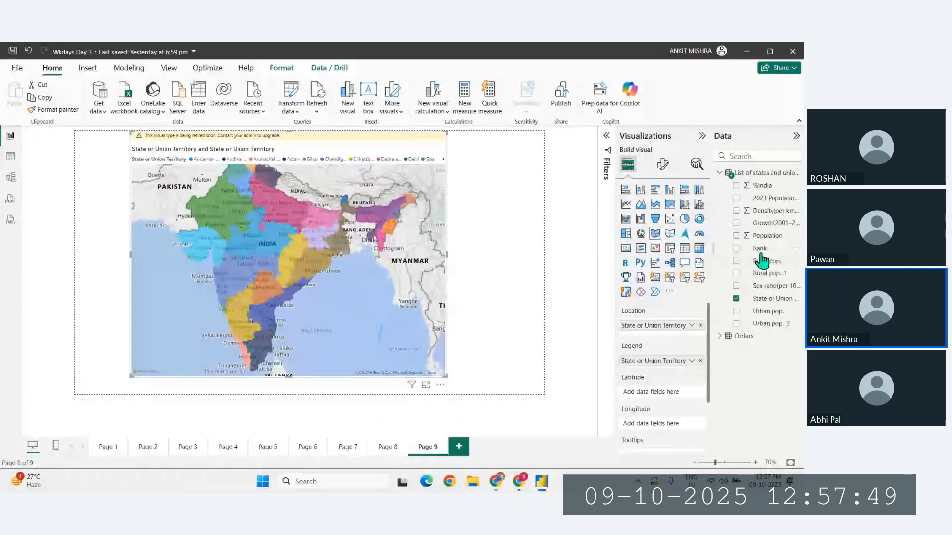
- Add the Population field to the filled map's tooltips and inspect the states on the map
drag(766, 236, 659, 394)
mouse_move(291, 291)
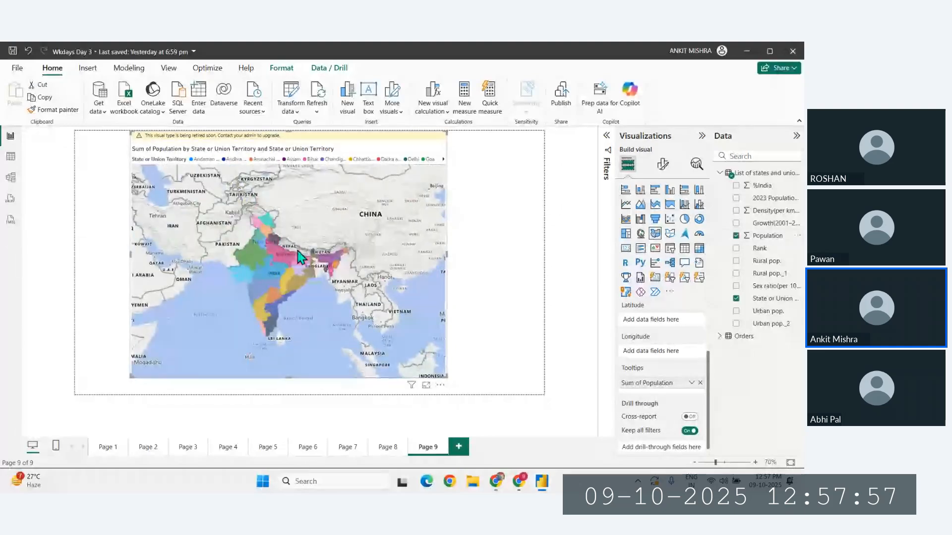
scroll(304, 256, up, 3)
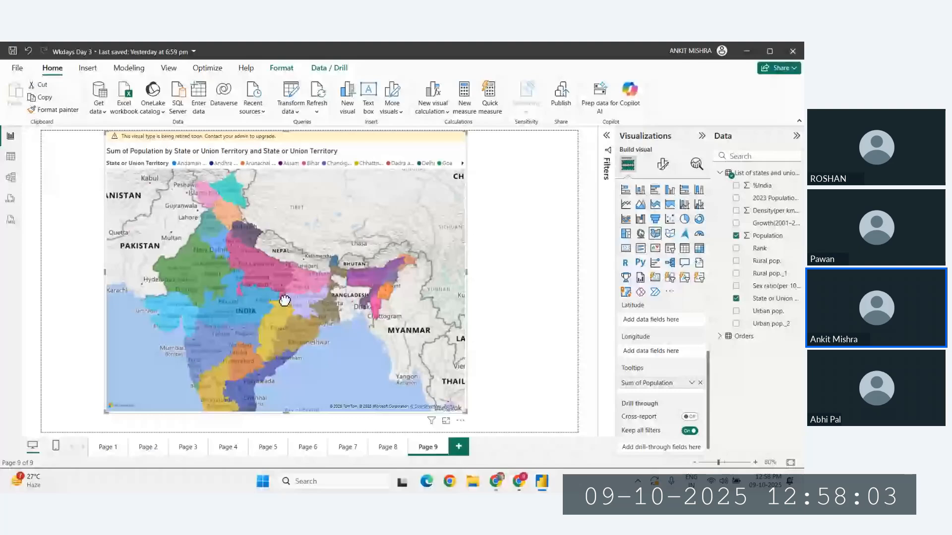
drag(284, 301, 293, 290)
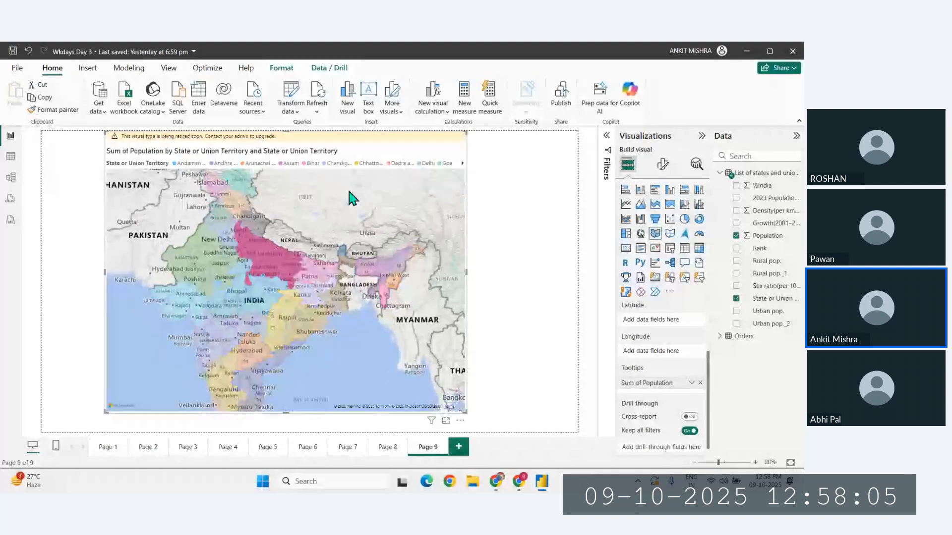
scroll(353, 197, down, 2)
scroll(334, 295, up, 2)
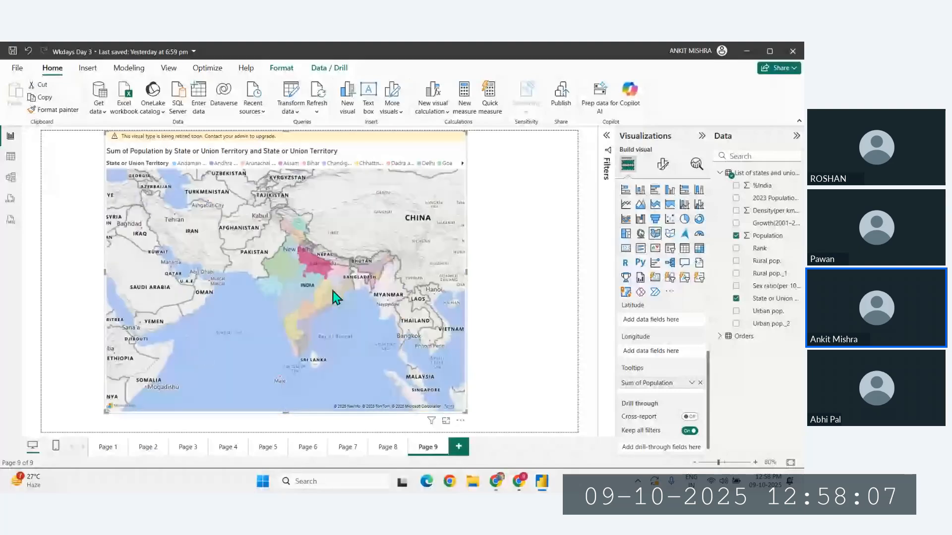
ctrl+scroll(330, 290, up, 1)
drag(331, 290, 287, 248)
click(319, 273)
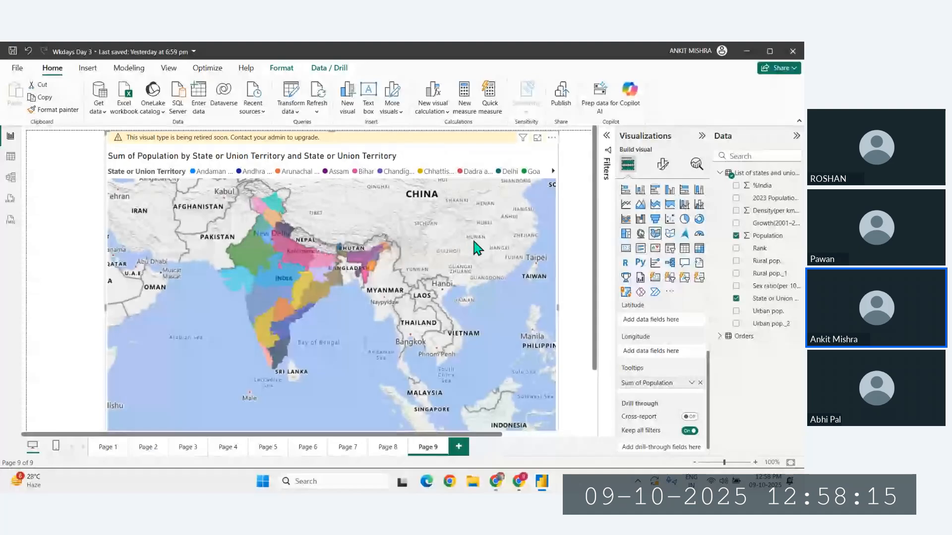
- Add a new report page and insert a shape map on it
click(459, 447)
click(670, 234)
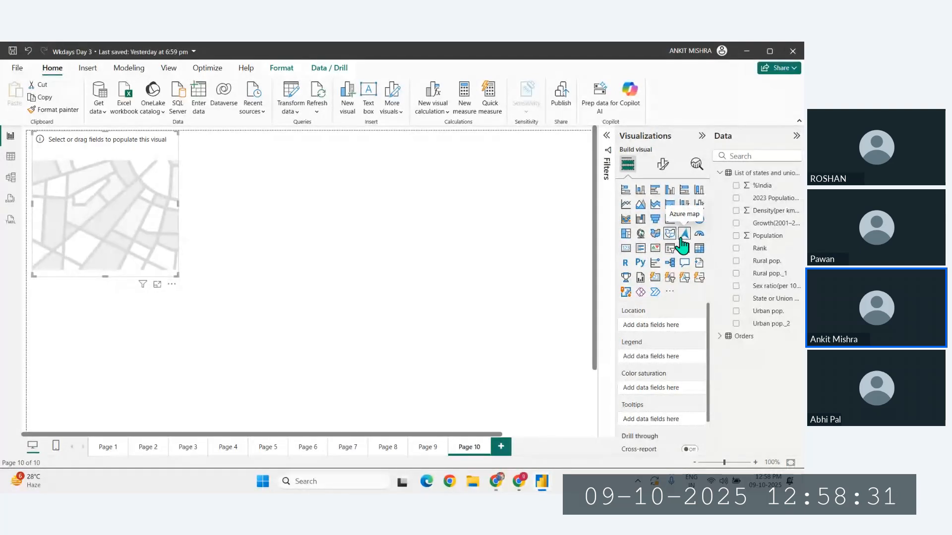
- Check in the global preview features that the Shape map visual option is enabled
click(20, 69)
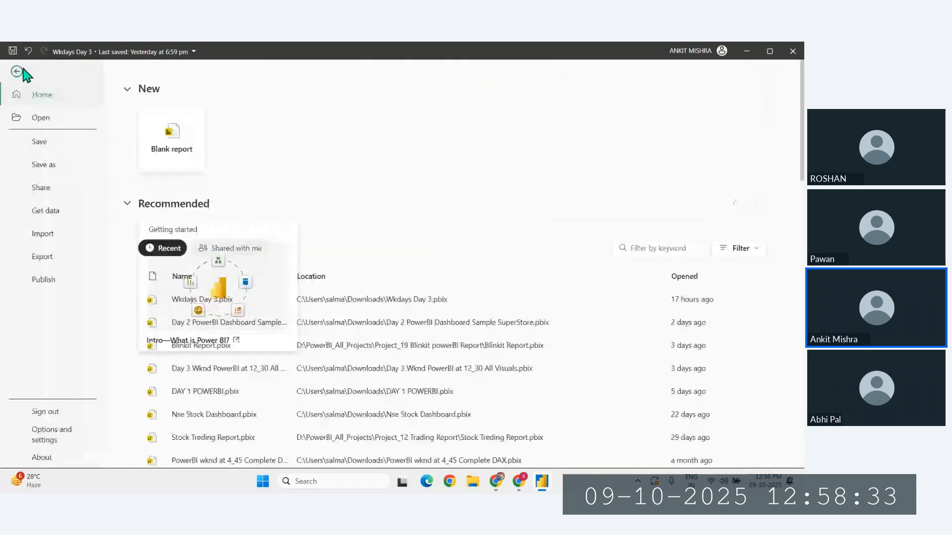
click(49, 436)
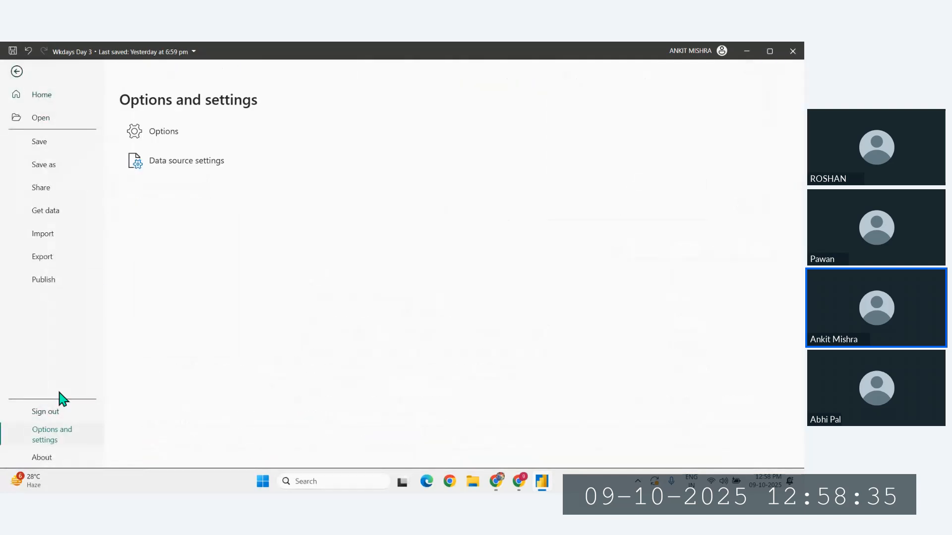
click(164, 132)
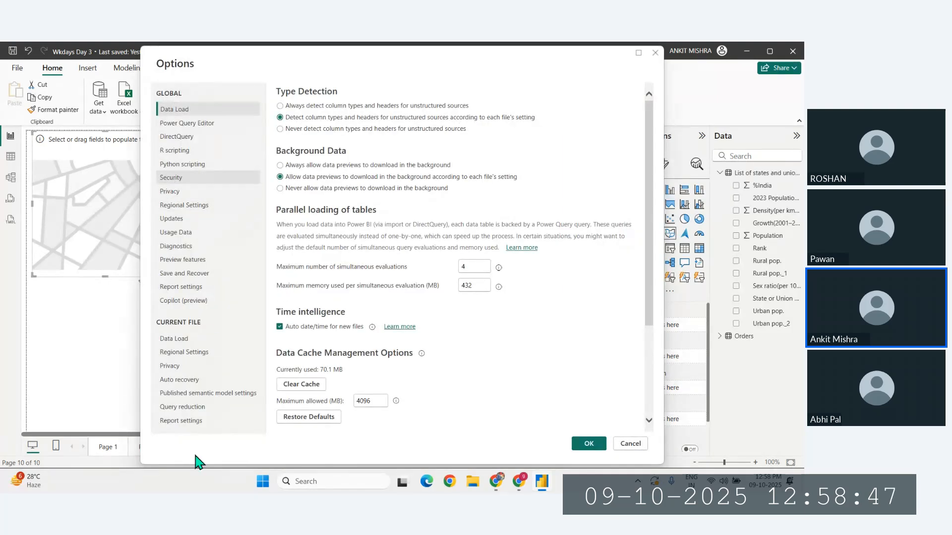
click(187, 262)
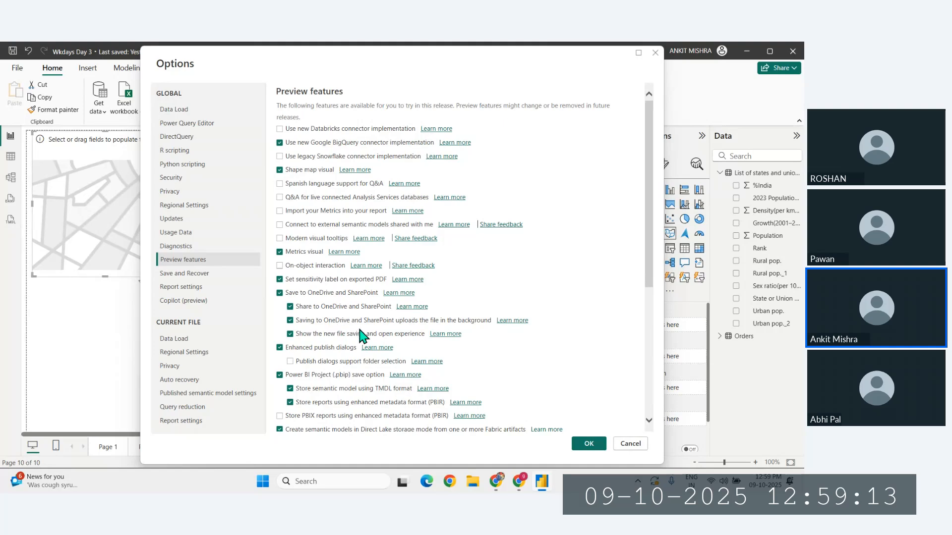
click(588, 444)
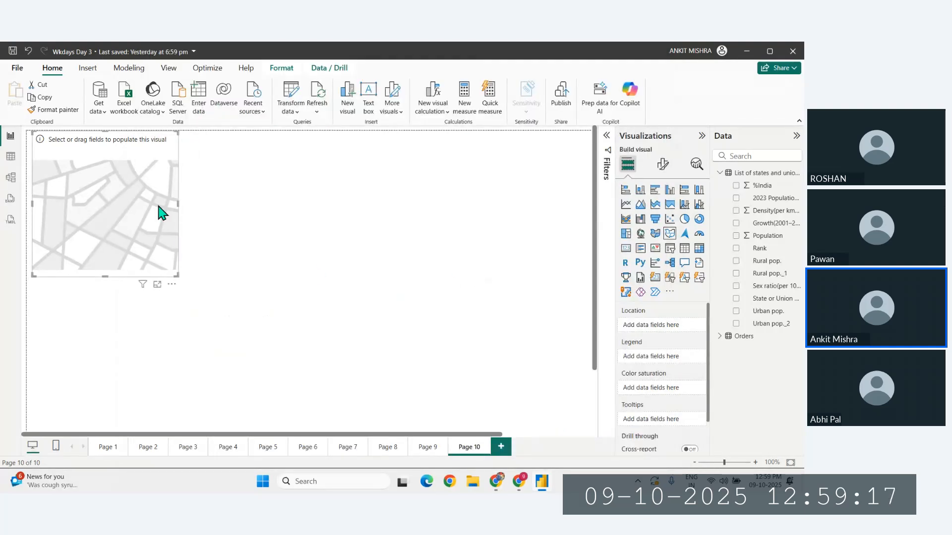
- Enlarge the empty shape map and move it towards the middle of the Page 10 canvas
drag(159, 211, 263, 224)
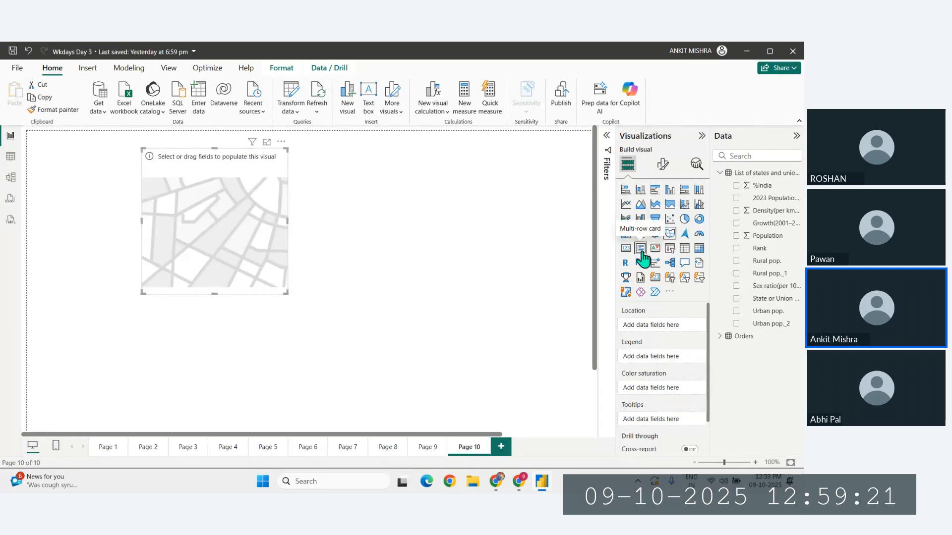
drag(270, 233, 270, 245)
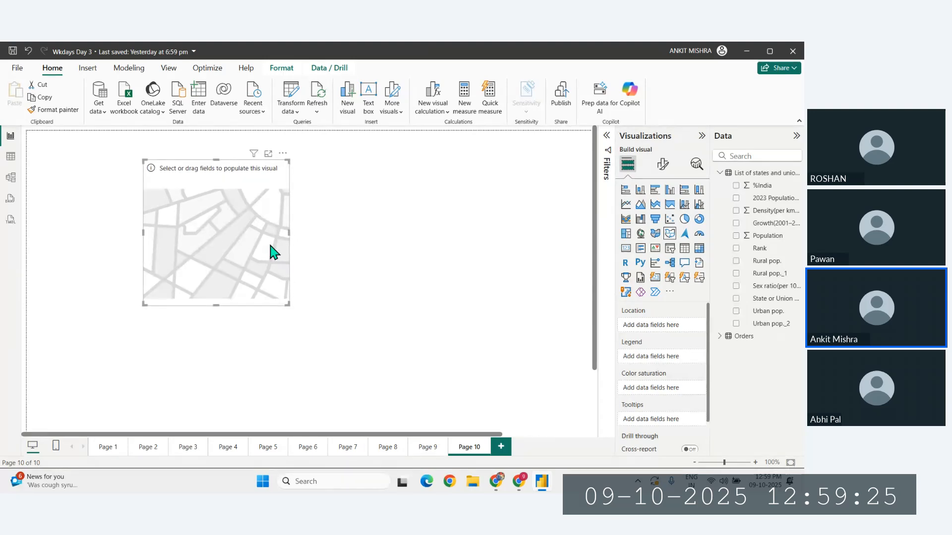
drag(291, 303, 423, 321)
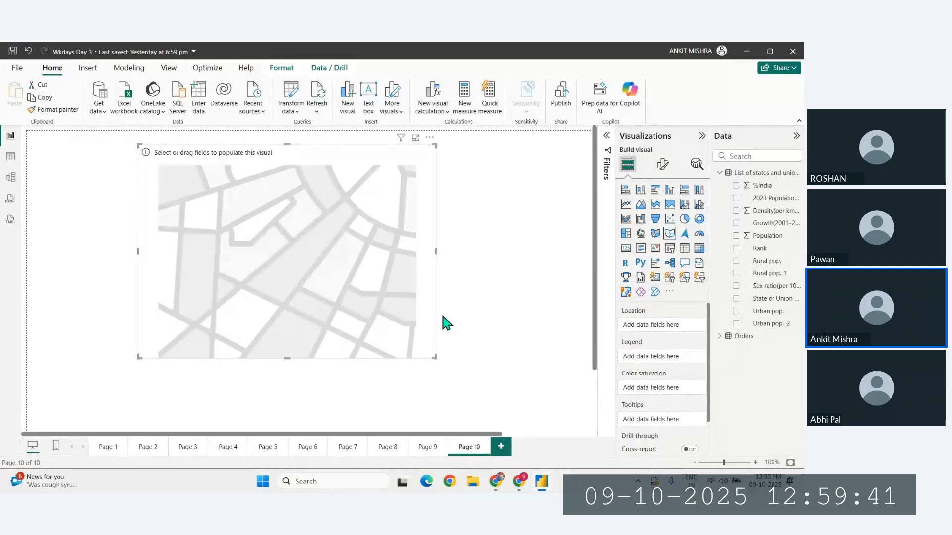
drag(323, 272, 317, 276)
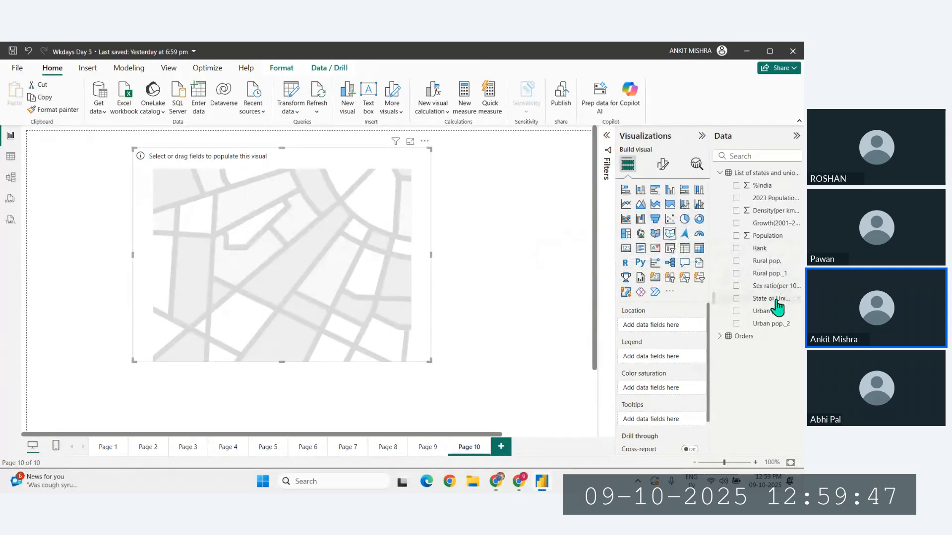
- Try State or Union Territory as the shape map's location with Population in its tooltips, and clear both fields
drag(774, 301, 658, 328)
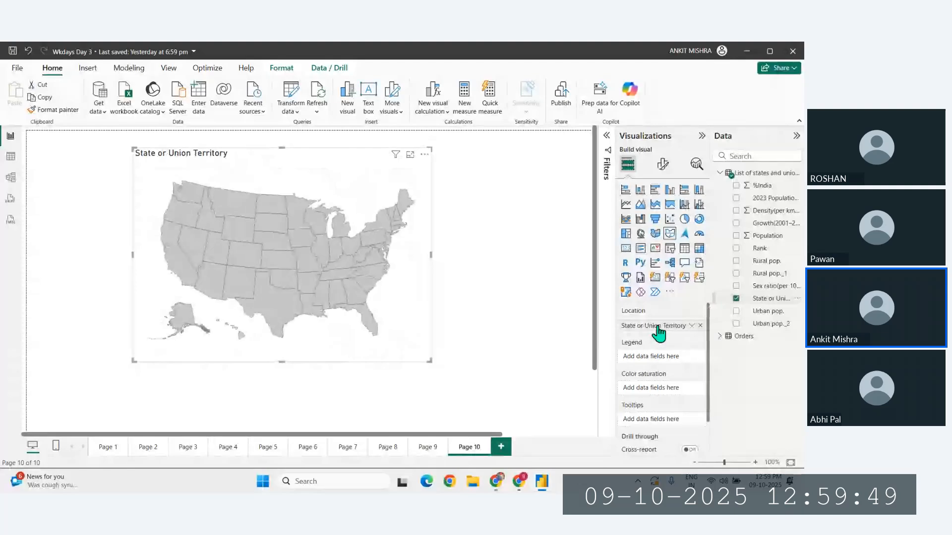
drag(768, 236, 667, 424)
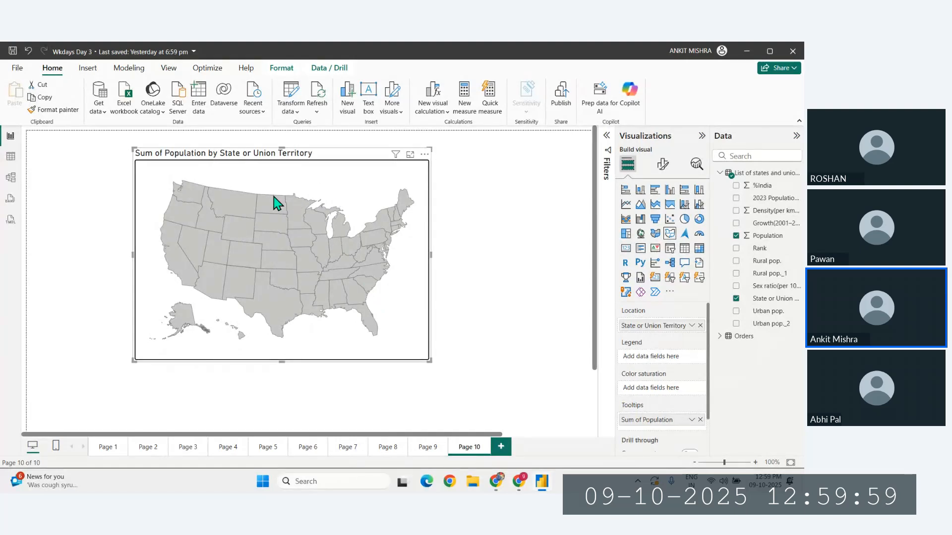
mouse_move(283, 161)
mouse_down()
mouse_move(299, 212)
mouse_move(281, 171)
mouse_up()
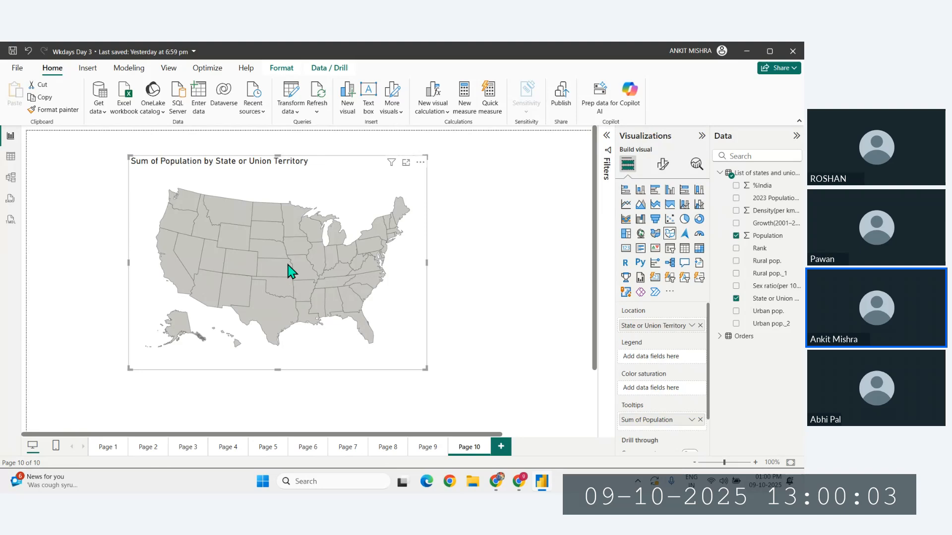
mouse_move(290, 271)
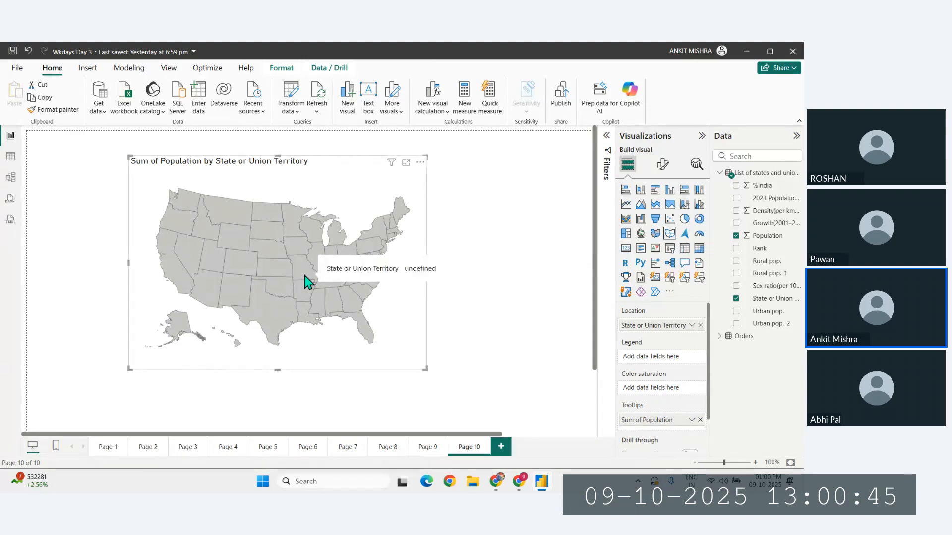
click(700, 326)
click(700, 420)
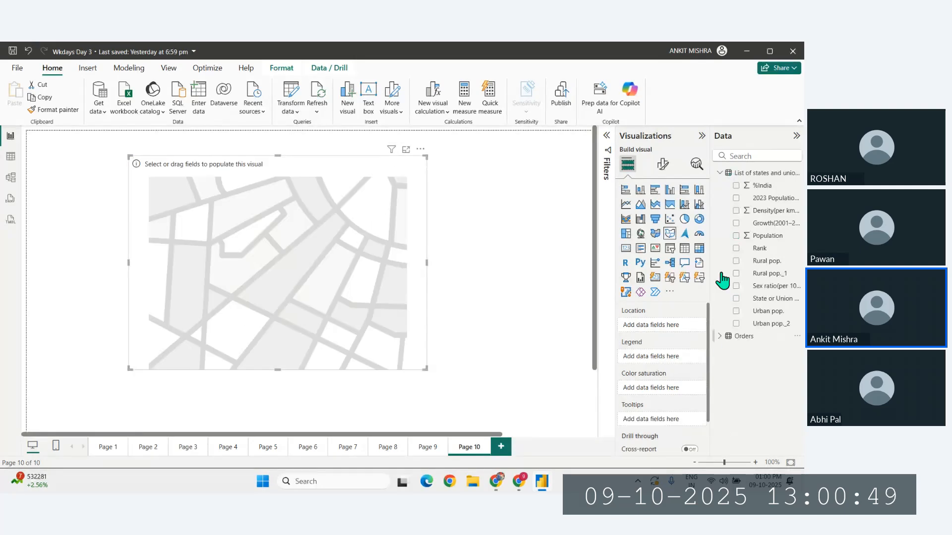
- Assign State from the Orders table as the shape map's location and Region as its legend
click(721, 172)
click(720, 185)
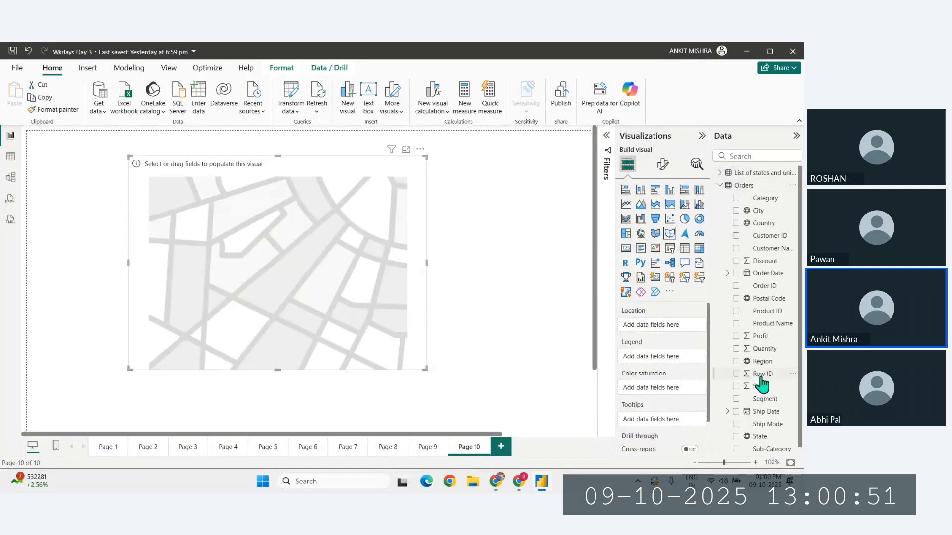
scroll(761, 380, down, 1)
drag(760, 436, 667, 339)
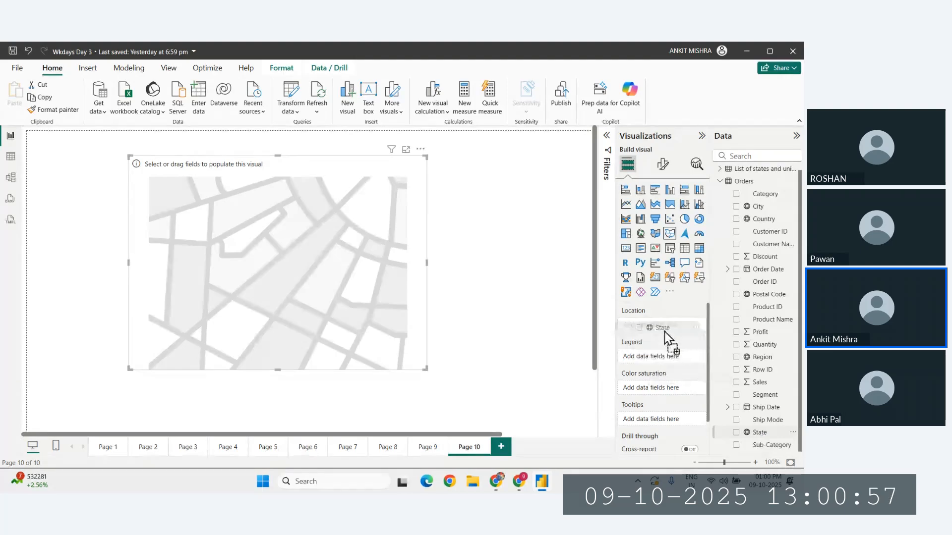
drag(666, 338, 665, 335)
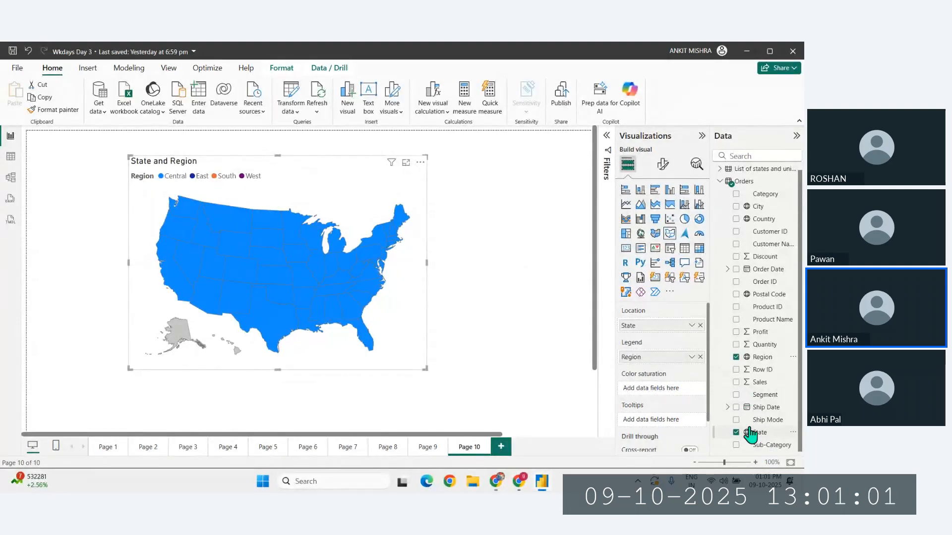
- Replace Region with State in the shape map's legend and add Sales to its tooltips
click(700, 357)
drag(757, 433, 659, 367)
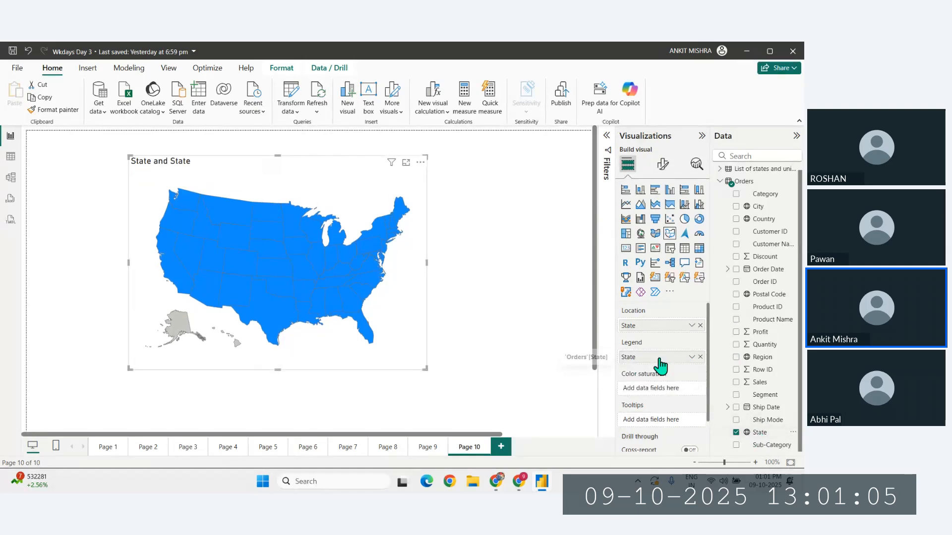
scroll(640, 416, down, 1)
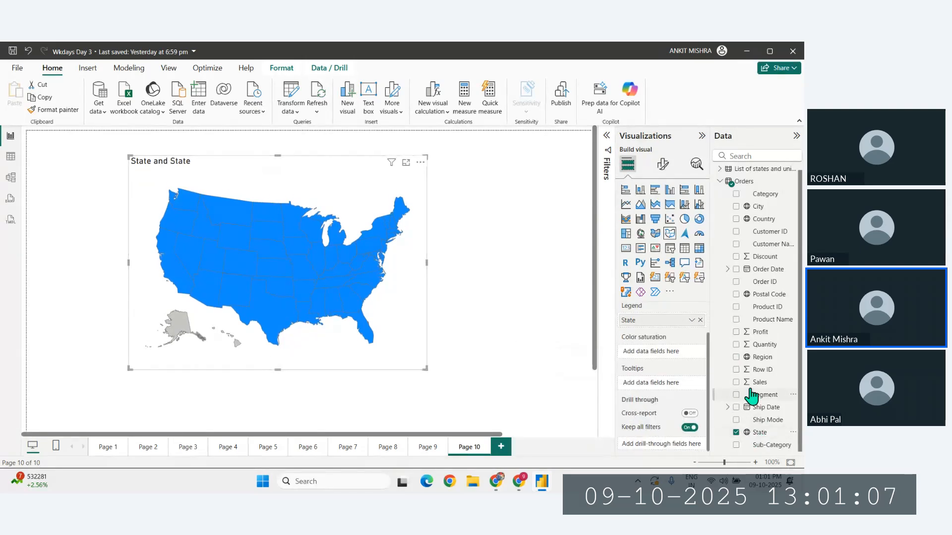
drag(751, 387, 653, 389)
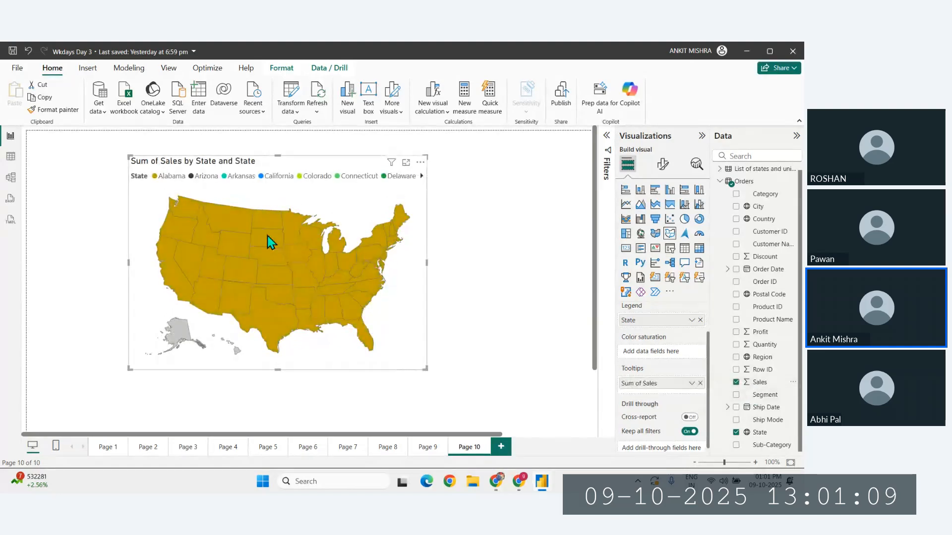
- Highlight individual states on the shape map through its legend, from Arizona and Arkansas to Connecticut and Delaware
click(192, 178)
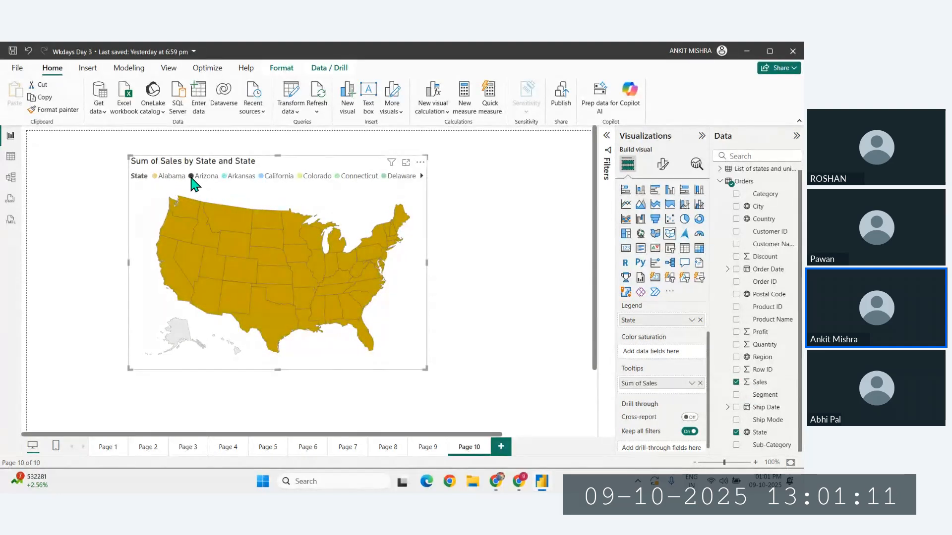
click(225, 177)
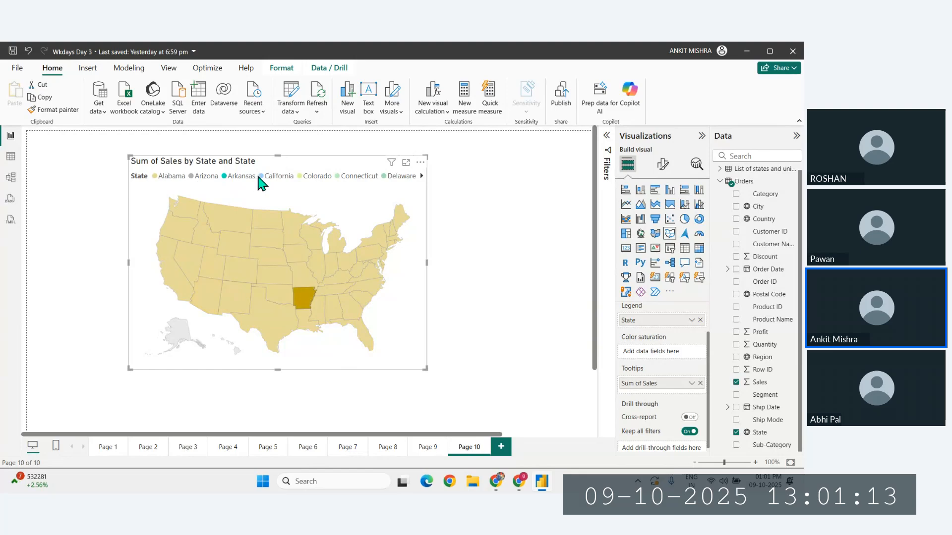
click(263, 180)
click(322, 177)
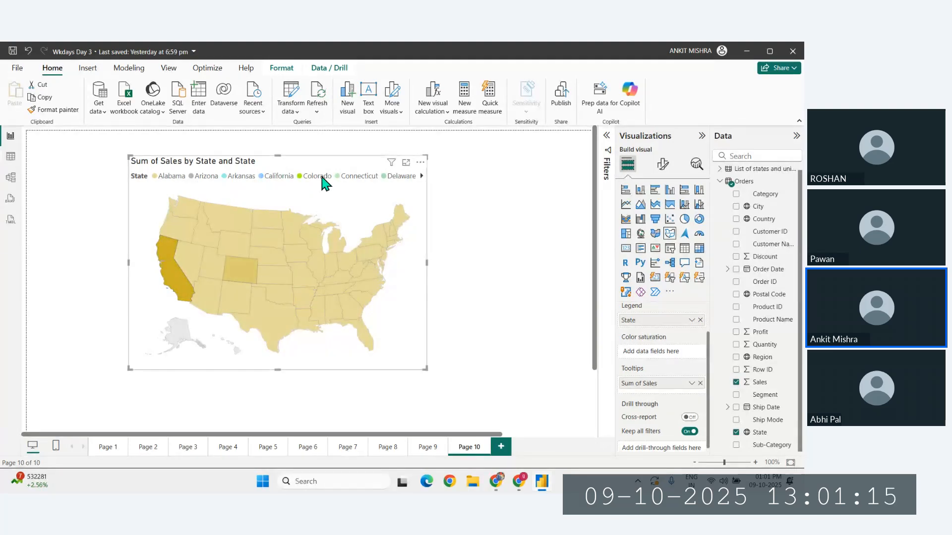
click(337, 178)
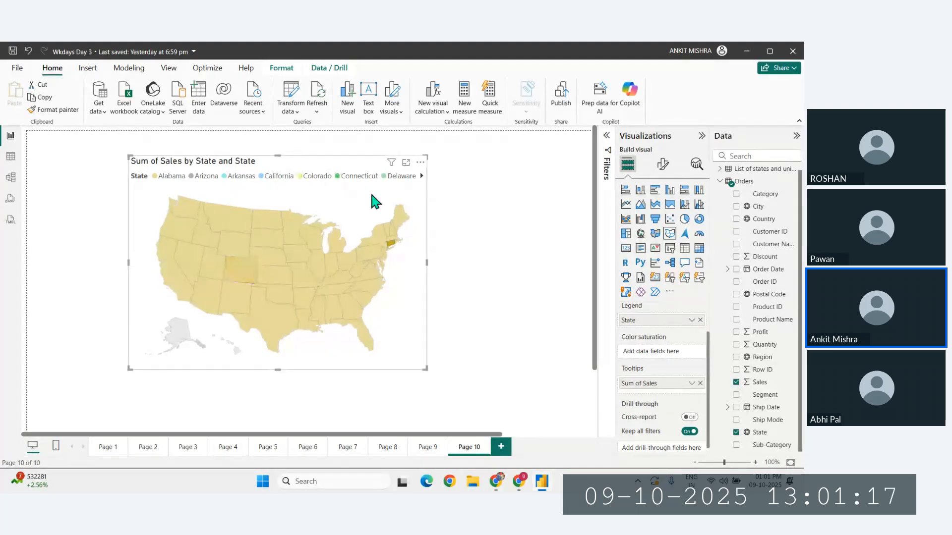
click(389, 178)
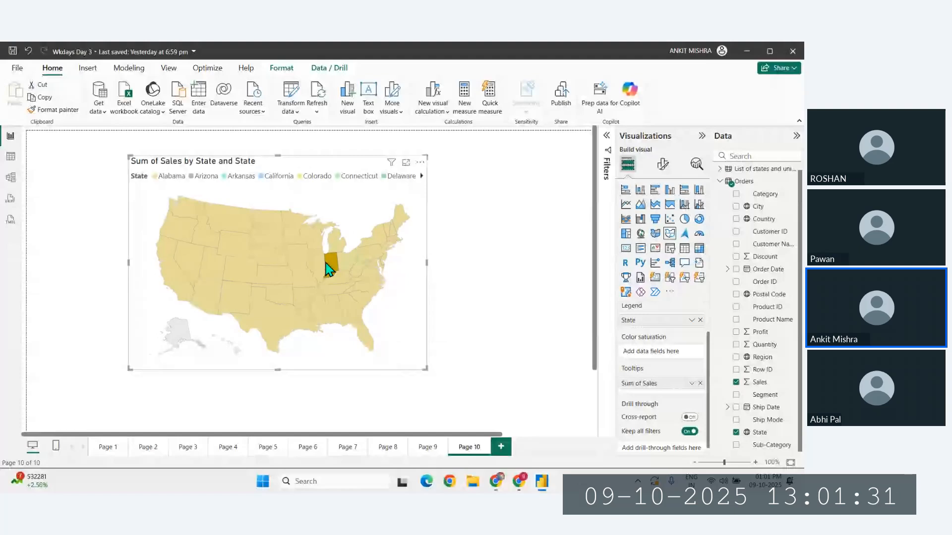
- Try the filled map type on the sales visual, examine North America, and switch back to the shape map
click(655, 233)
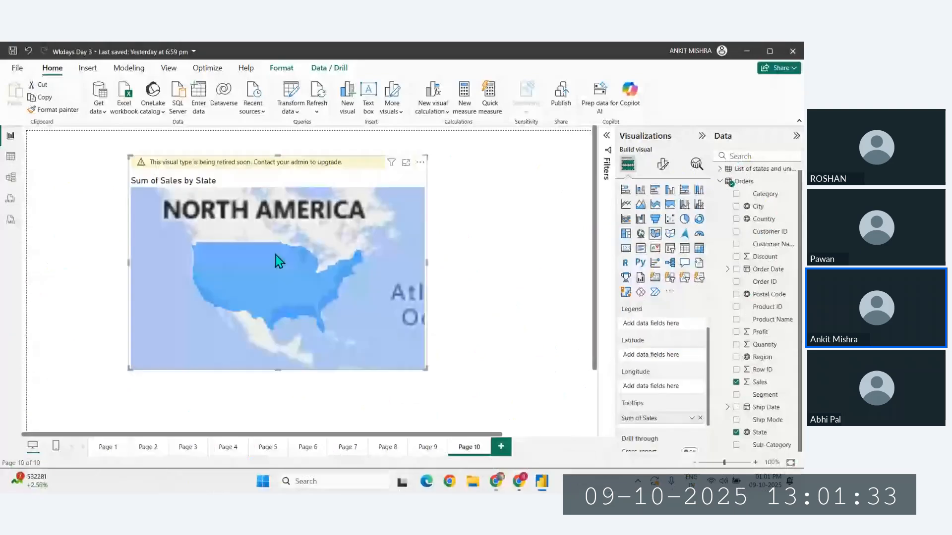
scroll(262, 225, up, 2)
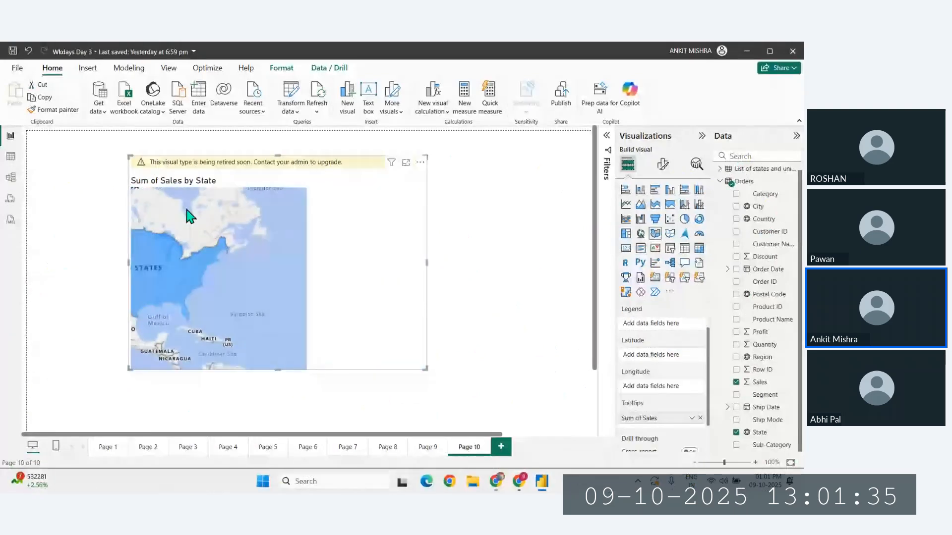
drag(205, 241, 329, 212)
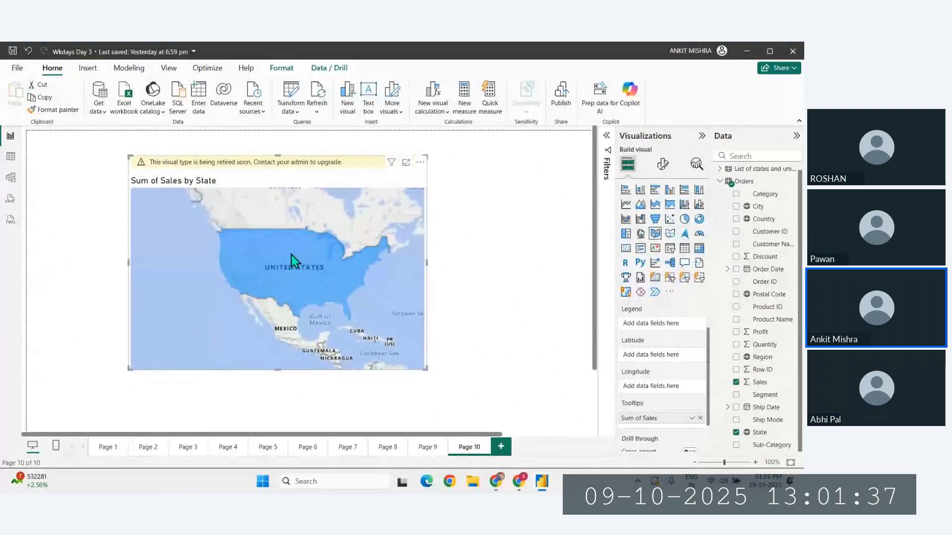
click(669, 234)
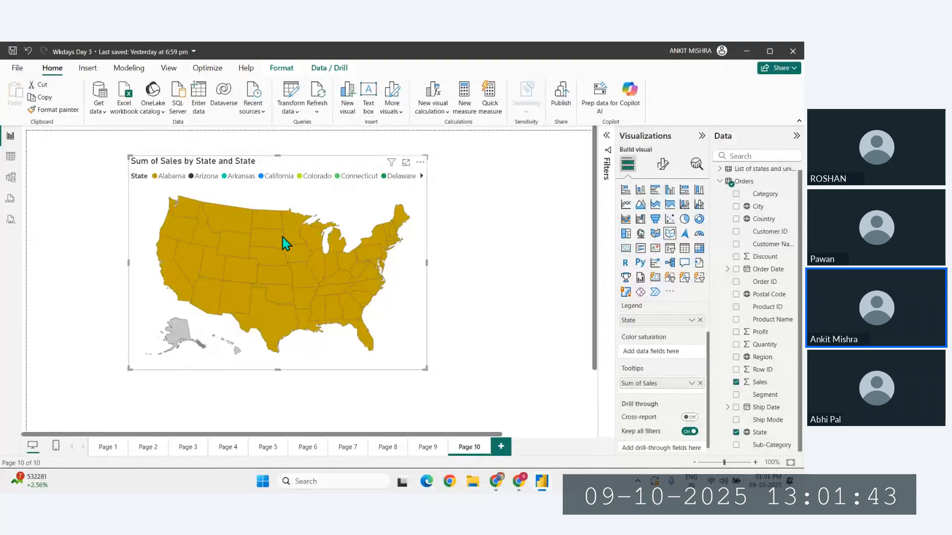
- Move the shape map closer to the upper-left corner of the Page 10 canvas
drag(333, 166, 274, 151)
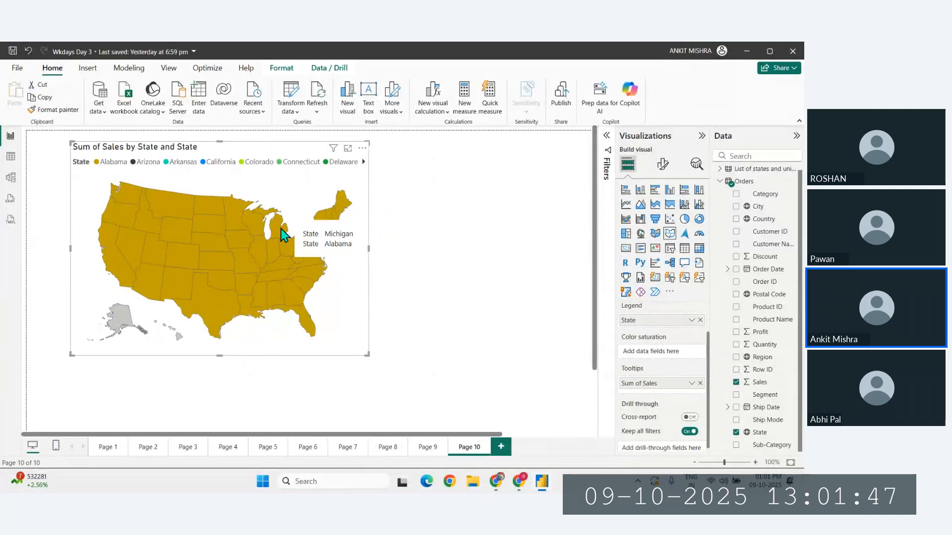
- Add a new report page and insert an Azure map, enlarged across the upper part of the canvas
click(501, 447)
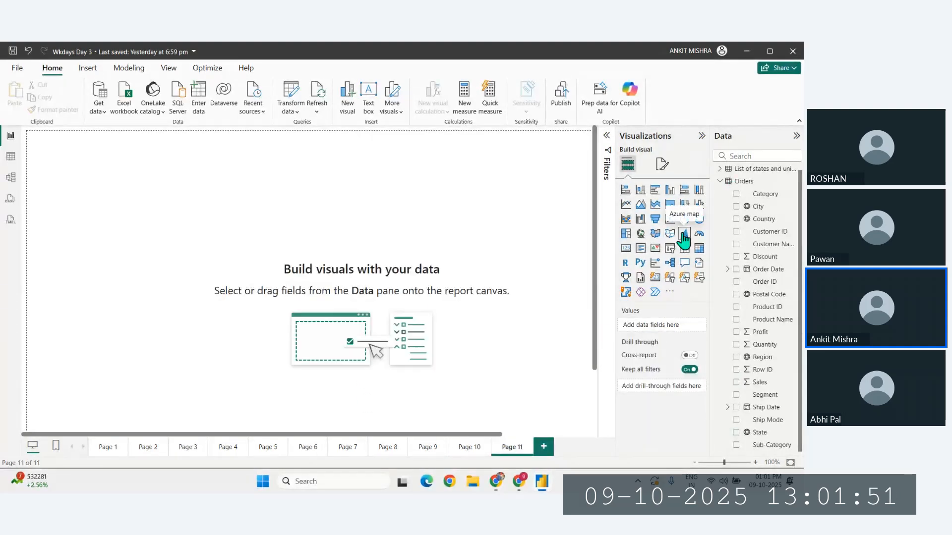
click(683, 234)
drag(137, 227, 212, 238)
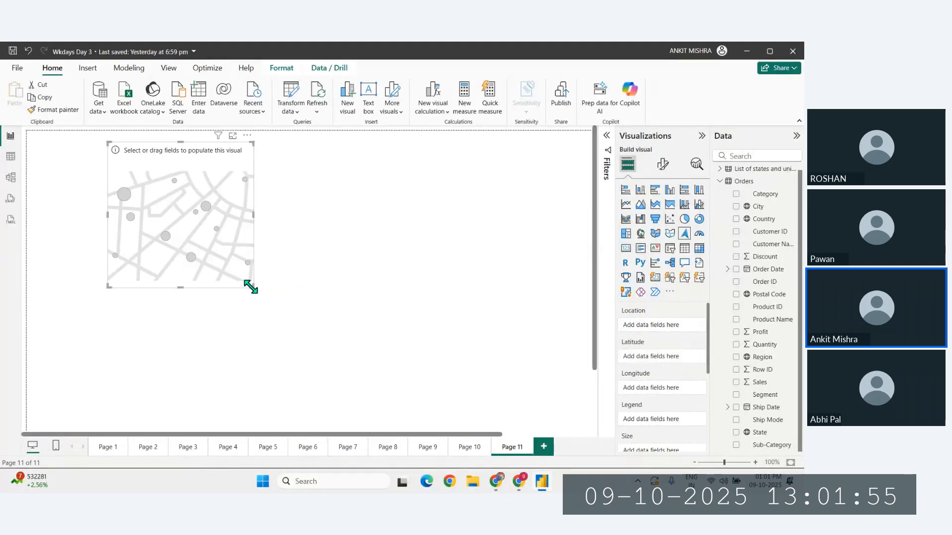
drag(252, 288, 448, 355)
drag(387, 330, 376, 325)
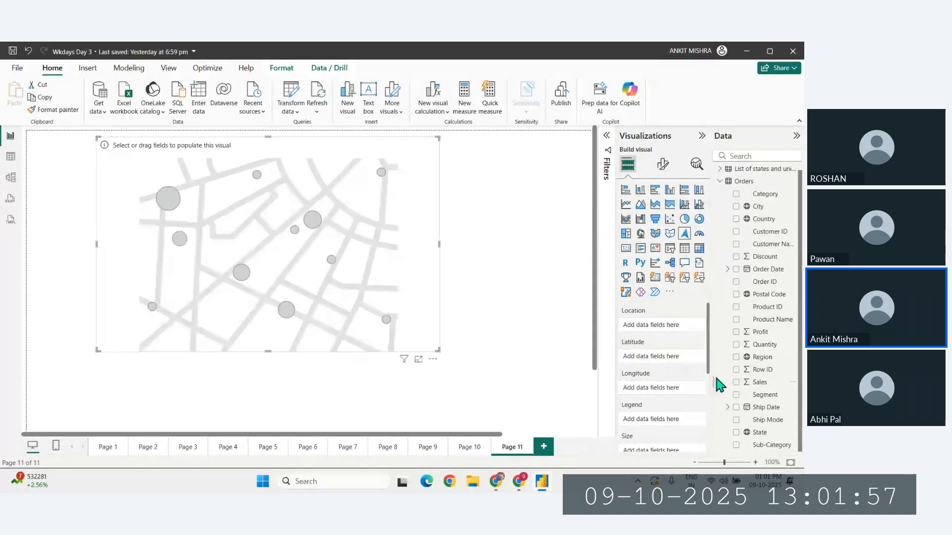
- Set State as the Azure map's location and Sales as its size, and shift the visual slightly down
drag(753, 429, 655, 332)
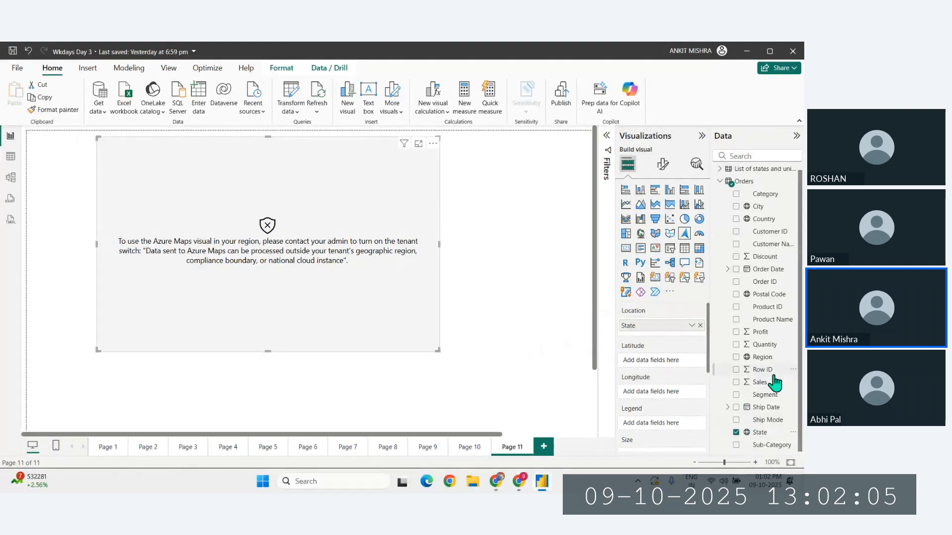
drag(771, 383, 660, 318)
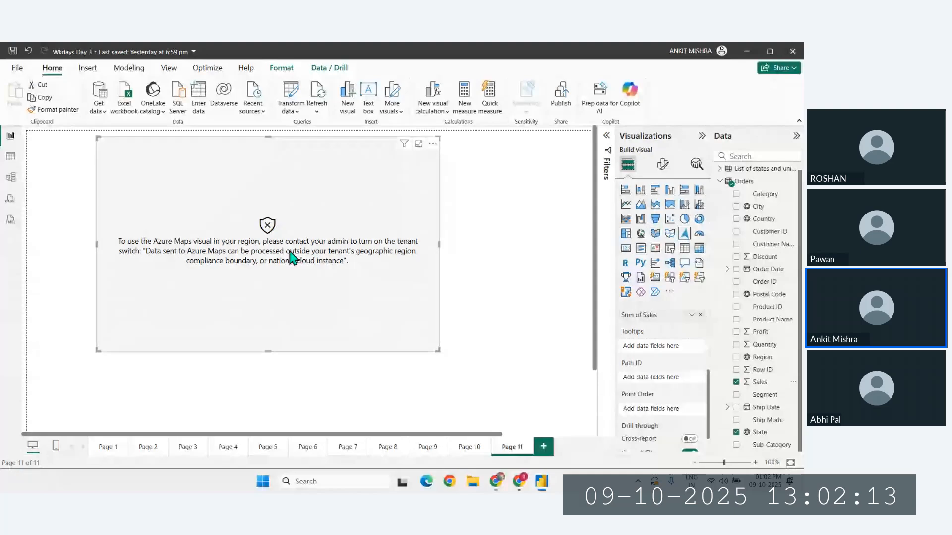
drag(277, 242, 275, 252)
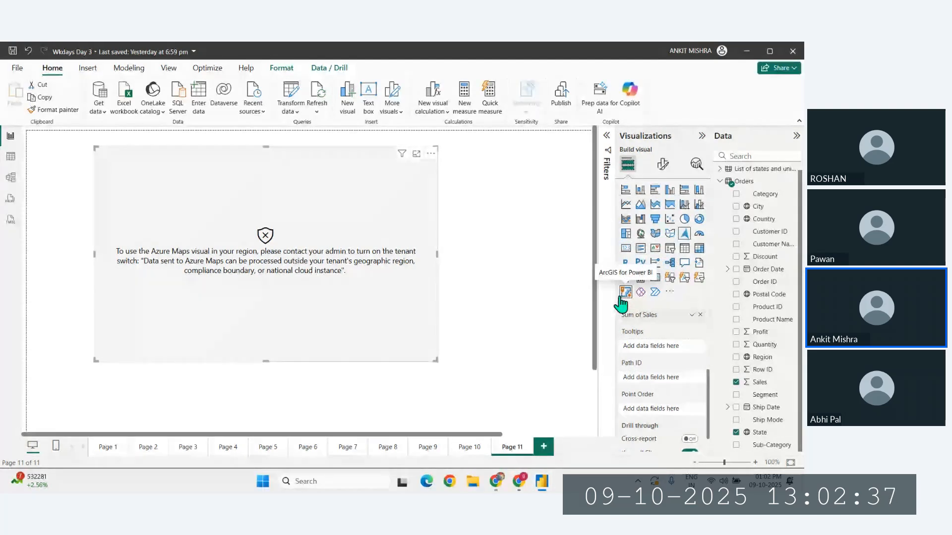
- Add another report page and insert an enlarged ArcGIS for Power BI visual on it
click(543, 447)
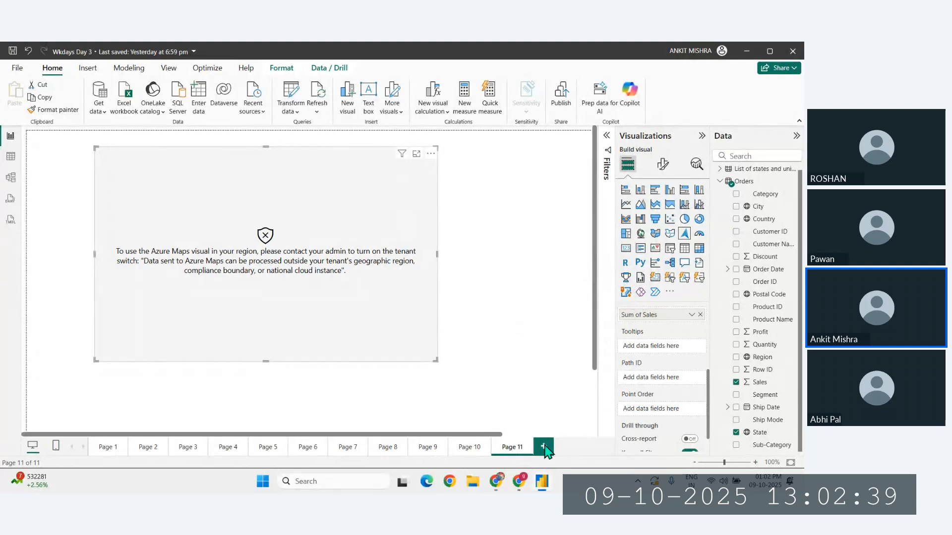
click(627, 292)
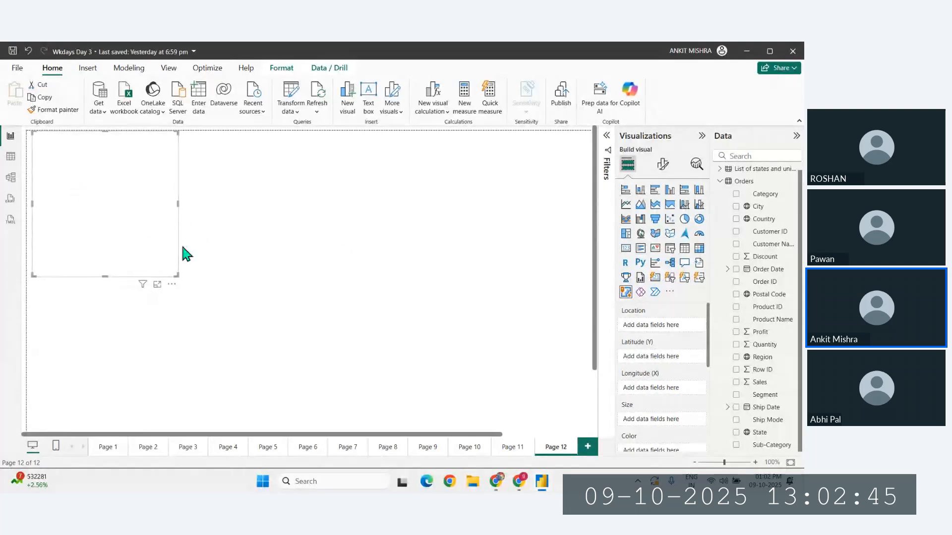
click(203, 356)
click(129, 204)
drag(174, 275, 415, 355)
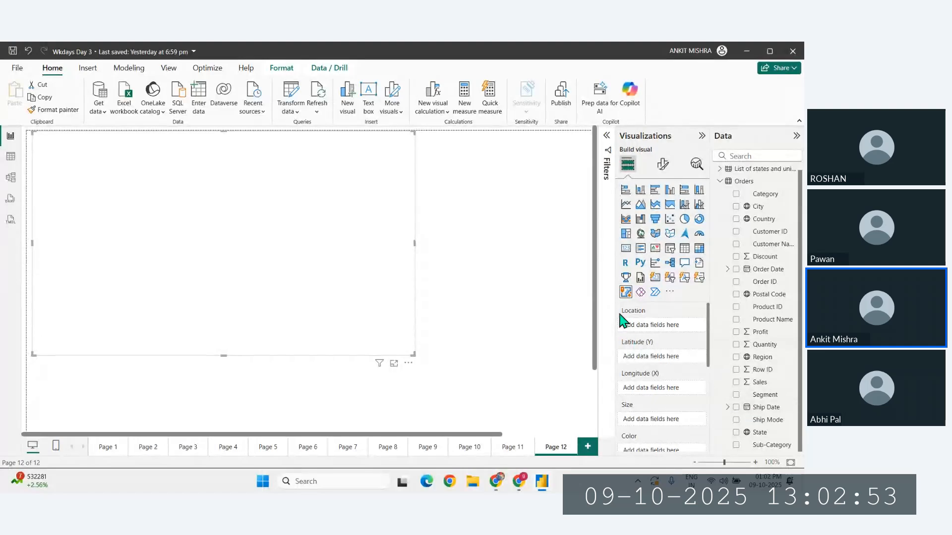
- Set State as the ArcGIS map's location and Sales as its bubble size
drag(770, 437, 655, 326)
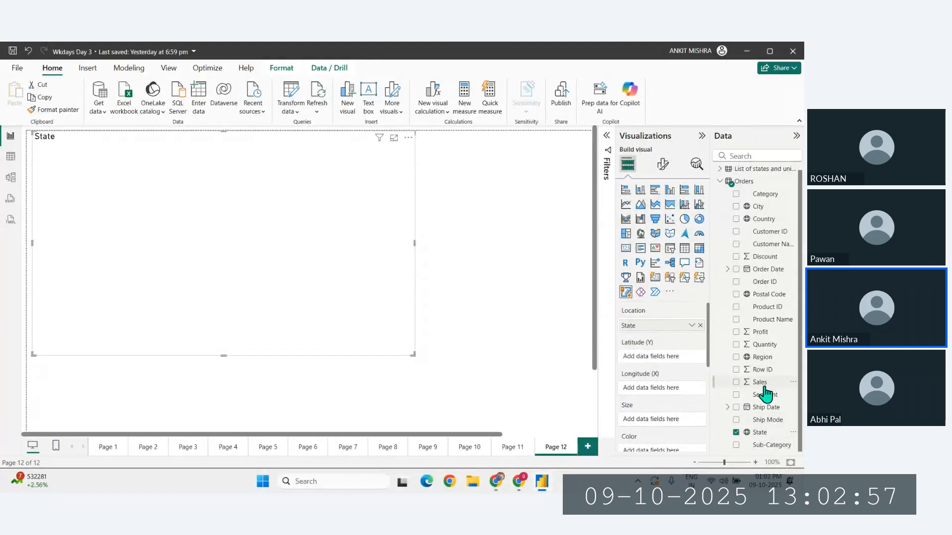
drag(761, 383, 652, 421)
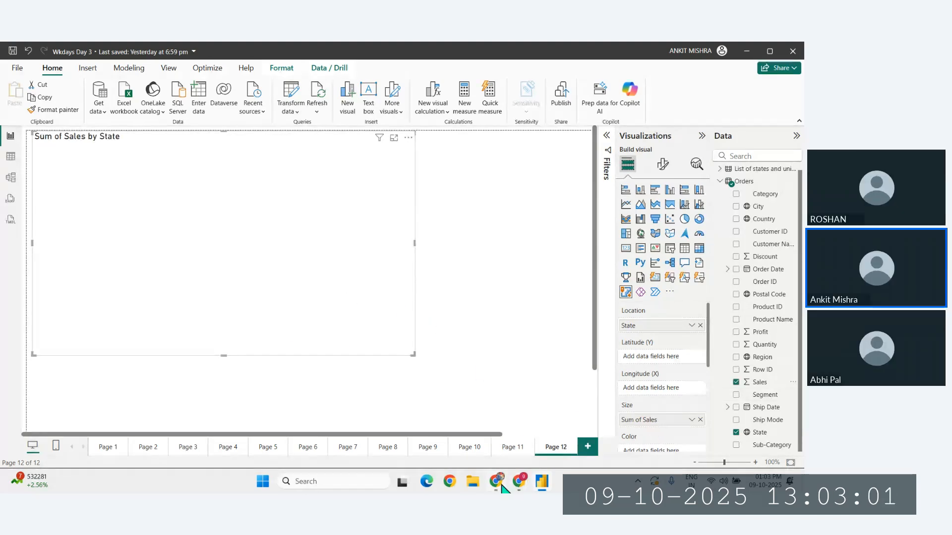
mouse_move(500, 487)
click(459, 426)
click(457, 457)
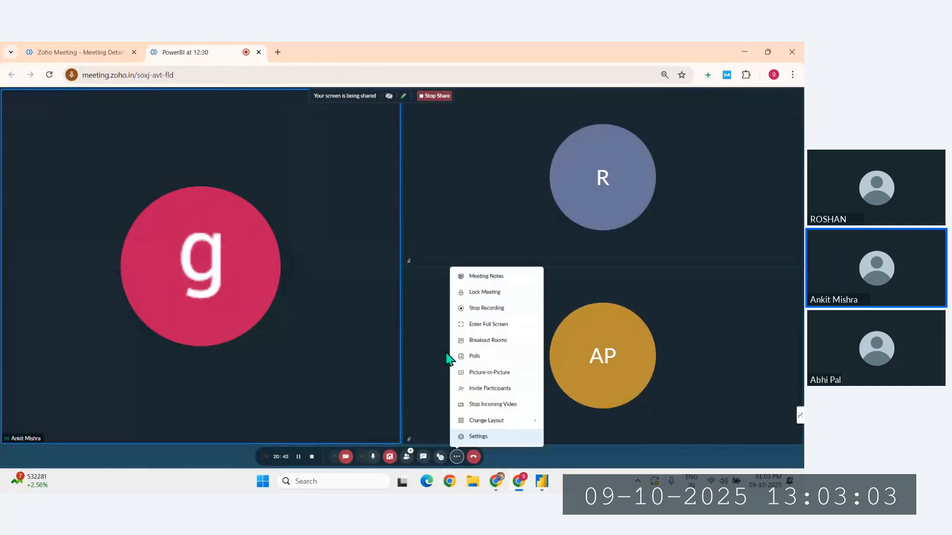
click(413, 383)
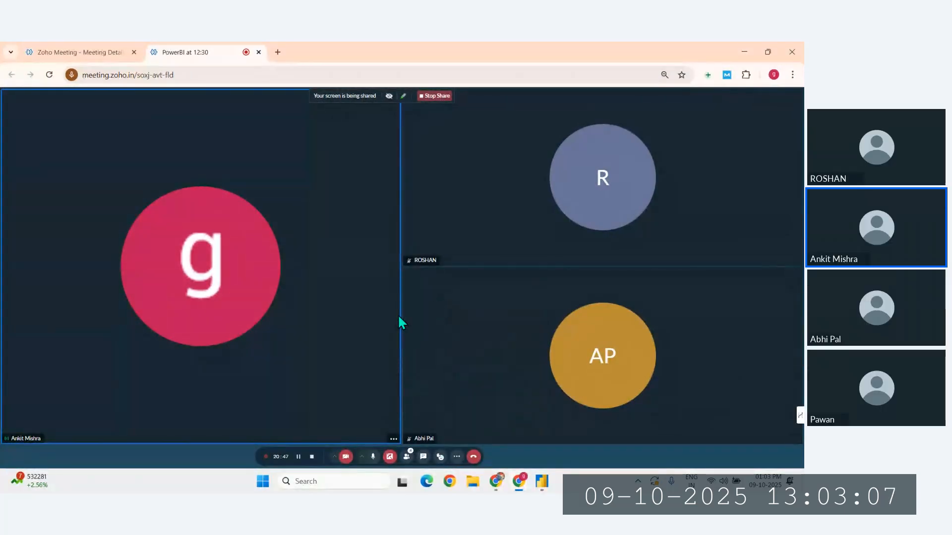
click(542, 484)
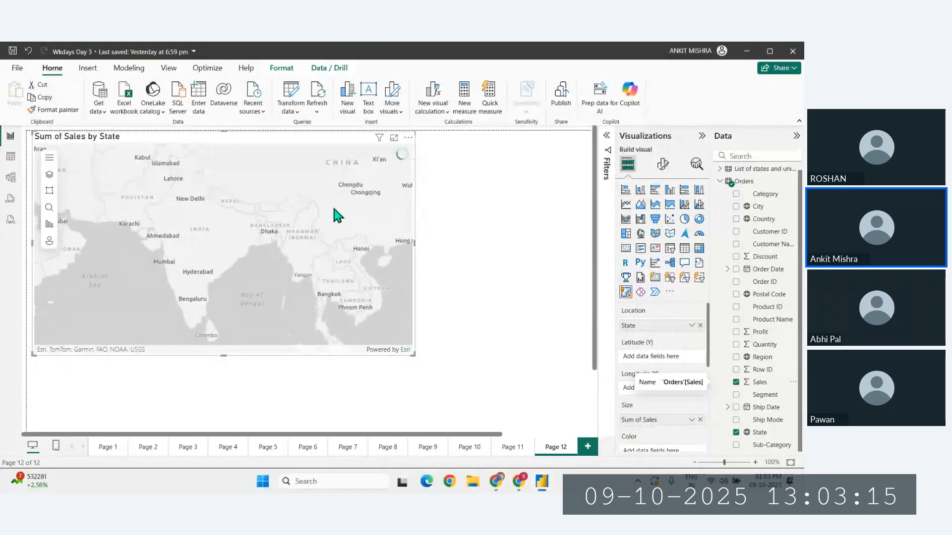
- Move the ArcGIS map inward from the canvas edge and centre its map view on the United States
drag(308, 144, 368, 154)
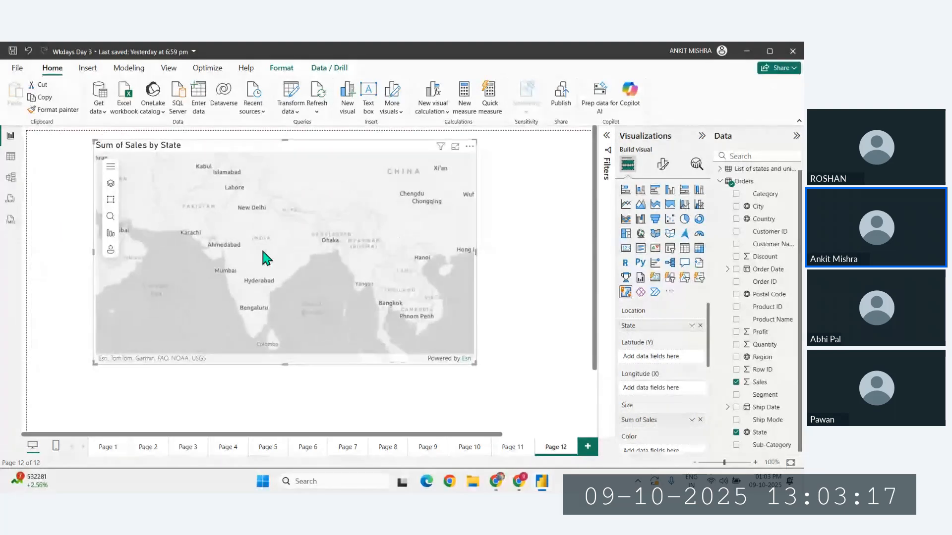
scroll(238, 253, down, 3)
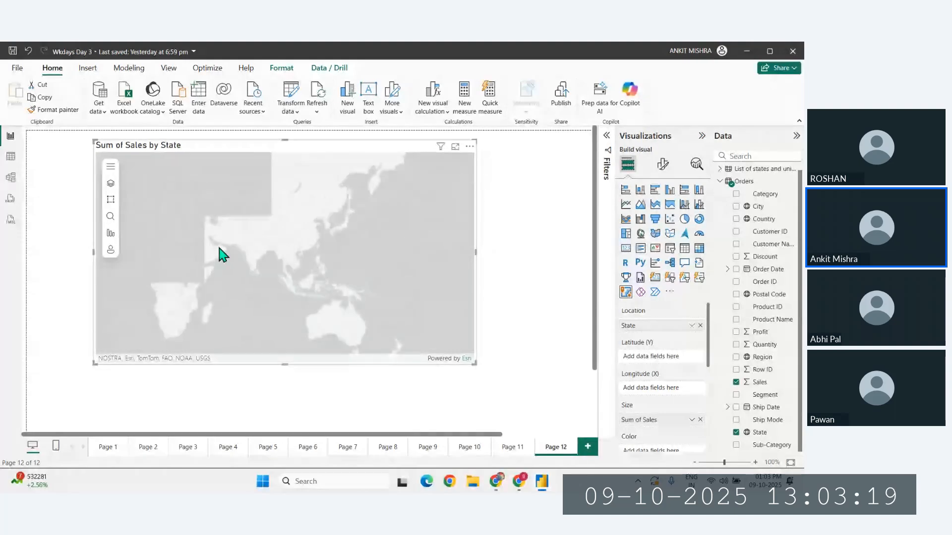
drag(223, 254, 325, 253)
drag(233, 276, 361, 272)
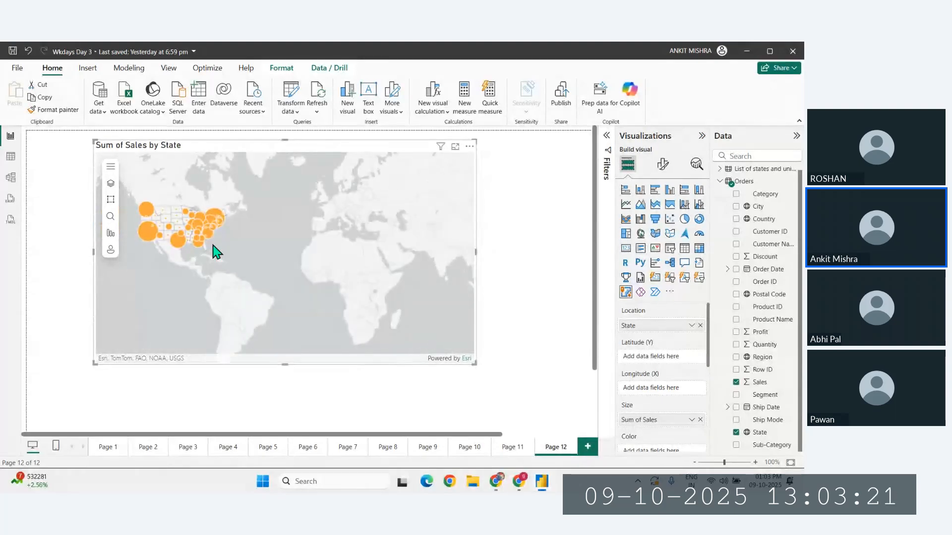
scroll(213, 245, up, 2)
drag(211, 245, 351, 285)
scroll(278, 246, up, 3)
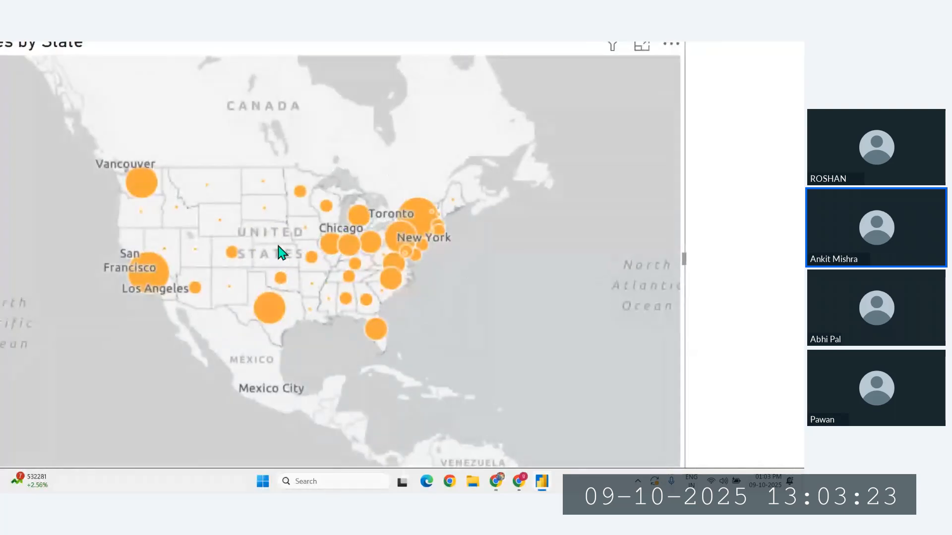
scroll(278, 246, down, 3)
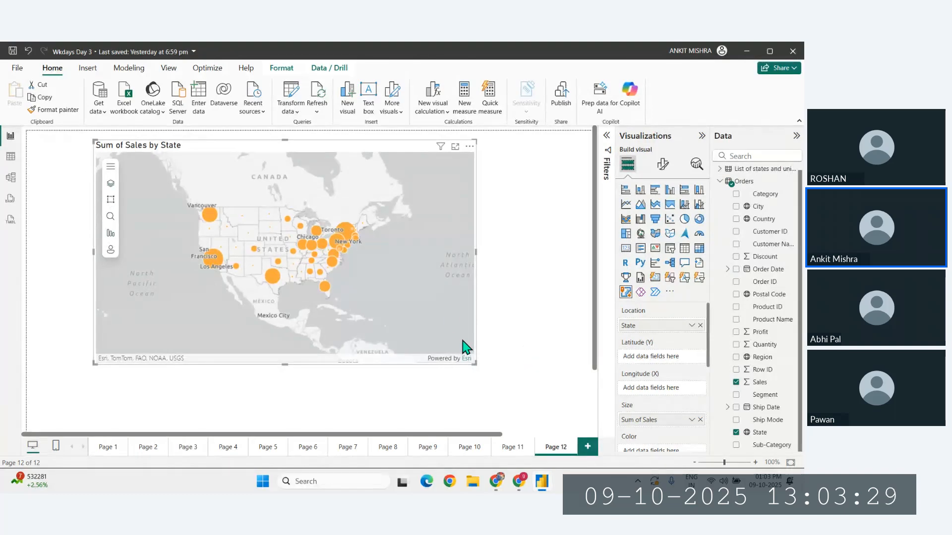
- Enlarge the ArcGIS map visual to fill more of the page and shift its map view back over the United States
drag(473, 363, 559, 410)
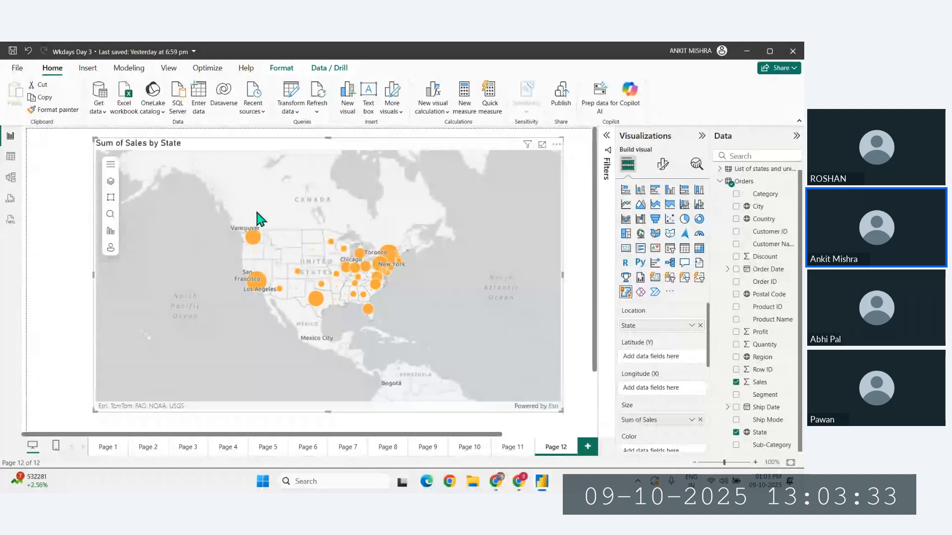
drag(260, 215, 234, 200)
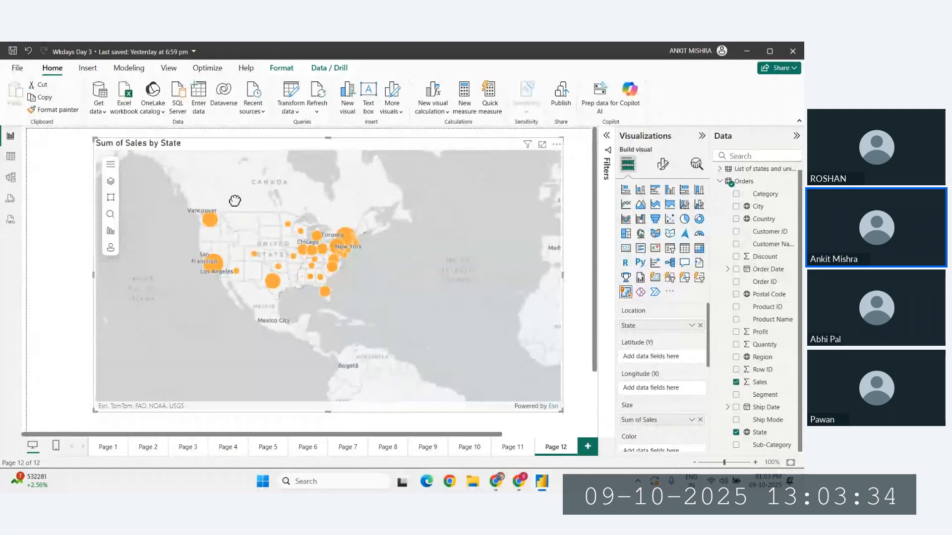
- Add the Current Weather and Wind Station Data layer from ArcGIS data to the map, including Stations and Buoys
click(111, 168)
click(111, 167)
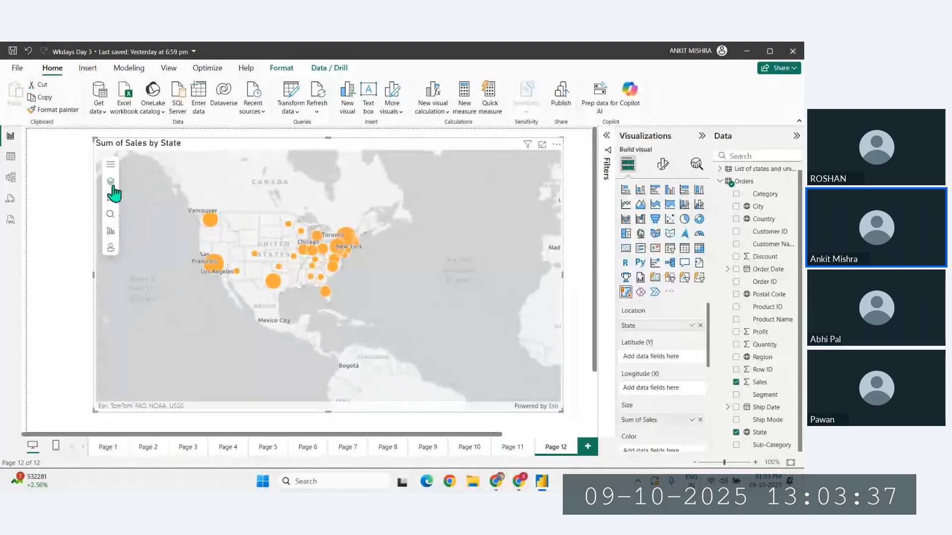
click(111, 184)
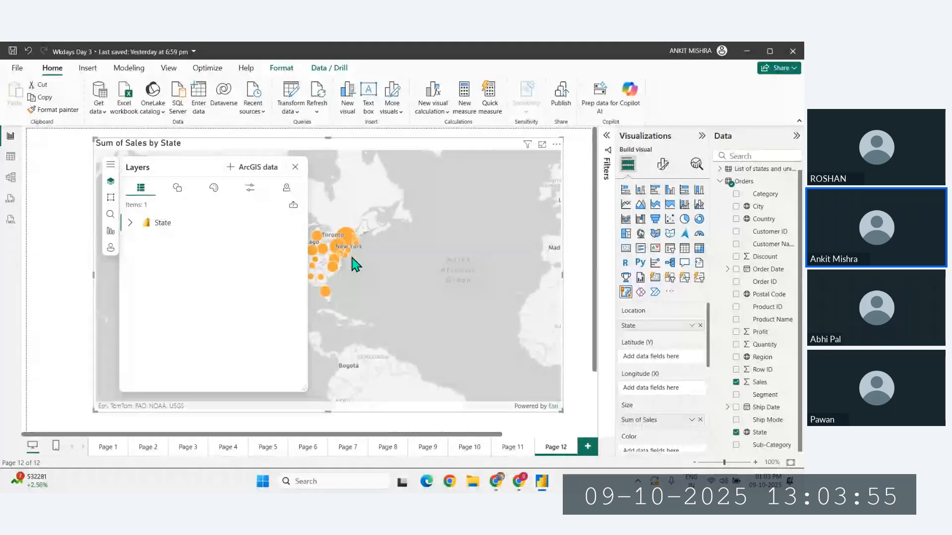
click(240, 170)
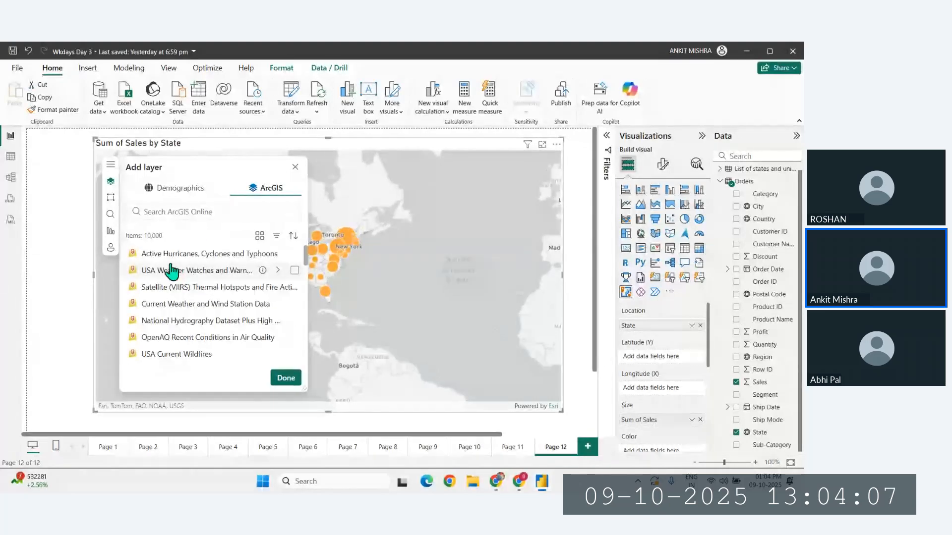
click(193, 307)
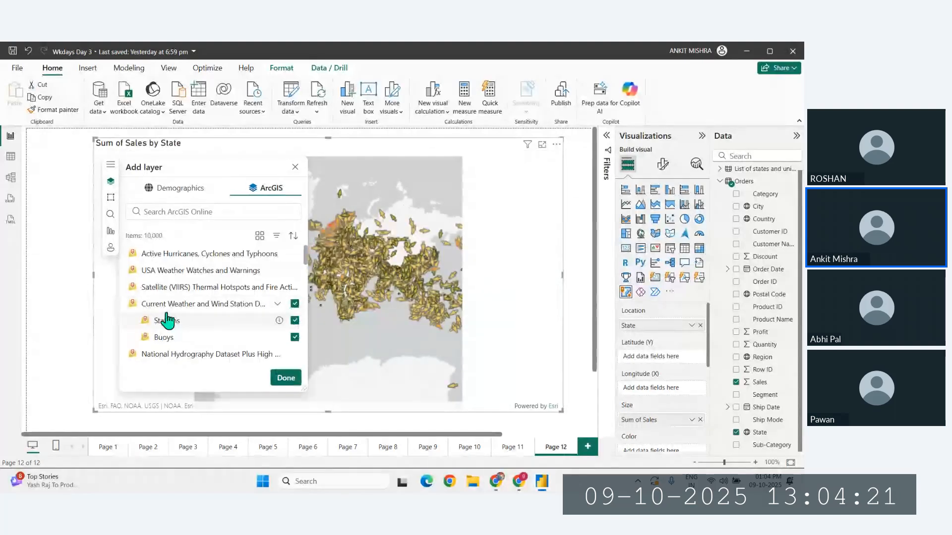
click(286, 378)
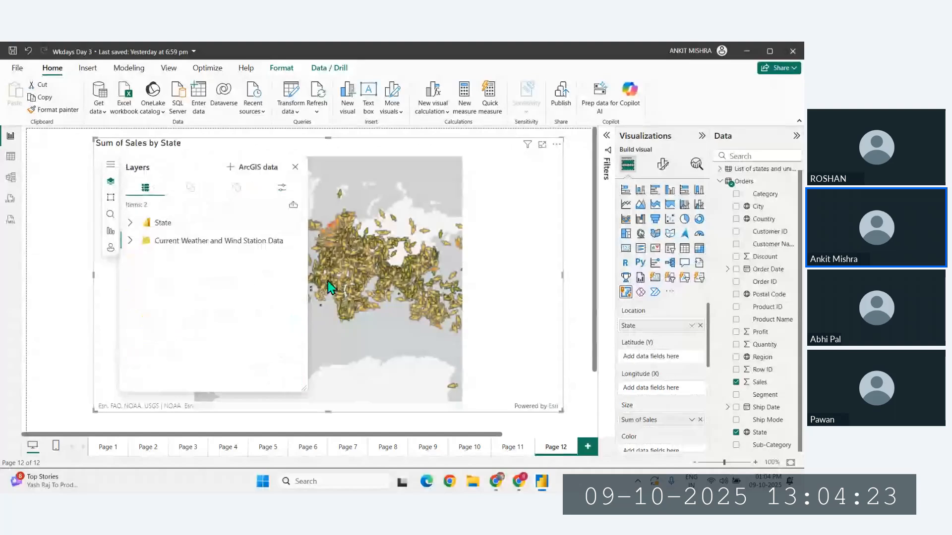
click(295, 168)
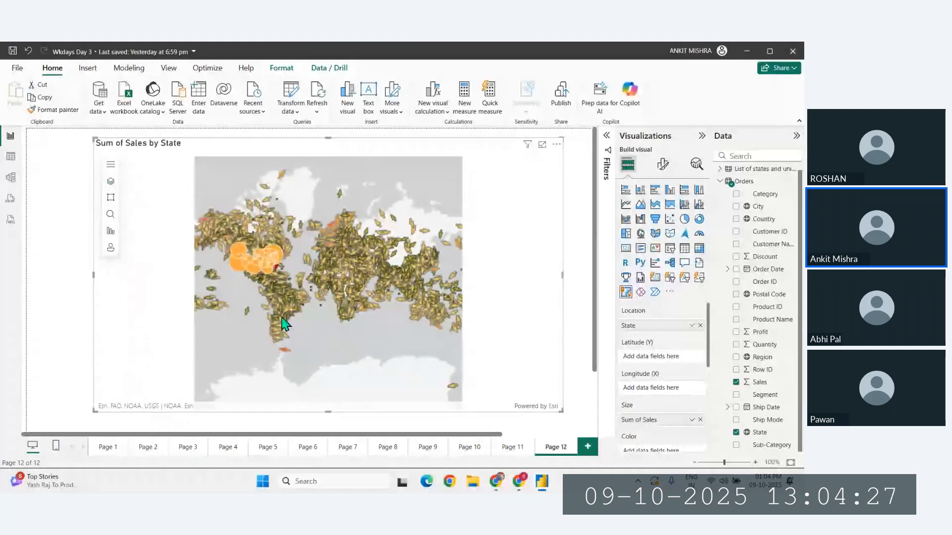
- Examine the weather and wind station symbols across the world map, and fit the report page to the window
mouse_move(256, 253)
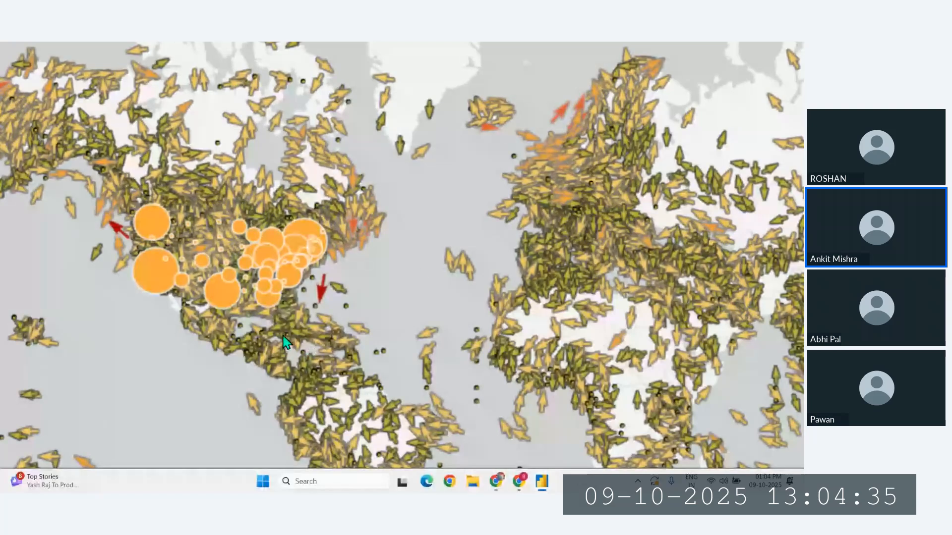
scroll(442, 267, down, 3)
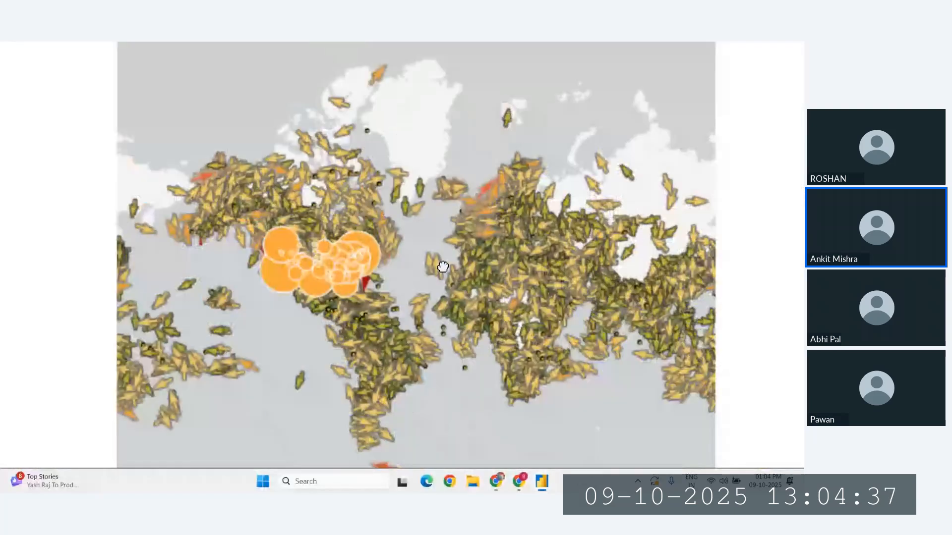
drag(442, 267, 262, 250)
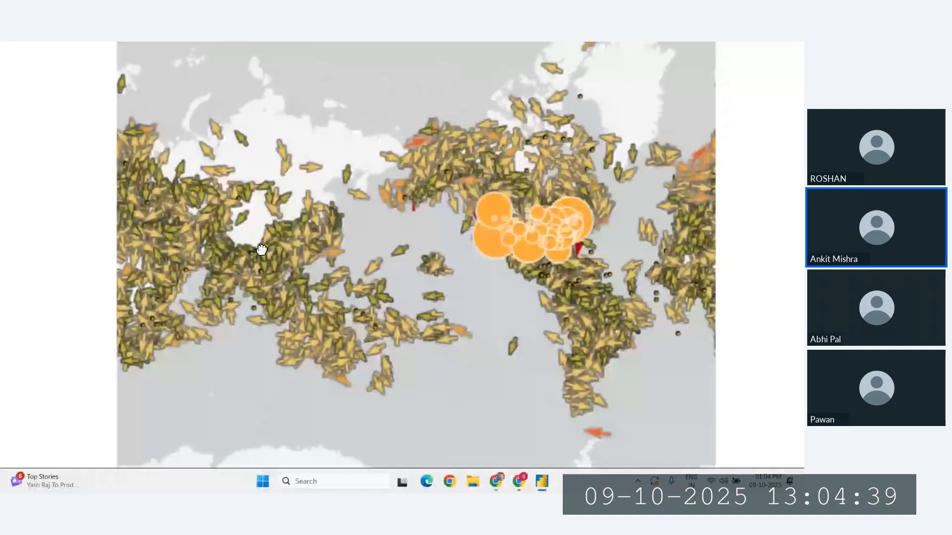
drag(505, 280, 329, 265)
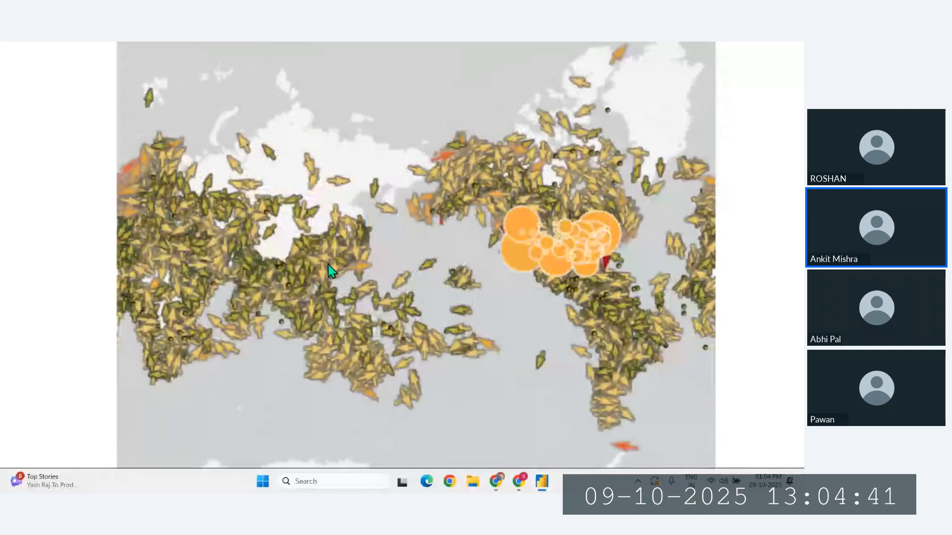
drag(686, 270, 387, 274)
drag(233, 272, 305, 282)
scroll(342, 253, down, 1)
scroll(346, 258, down, 1)
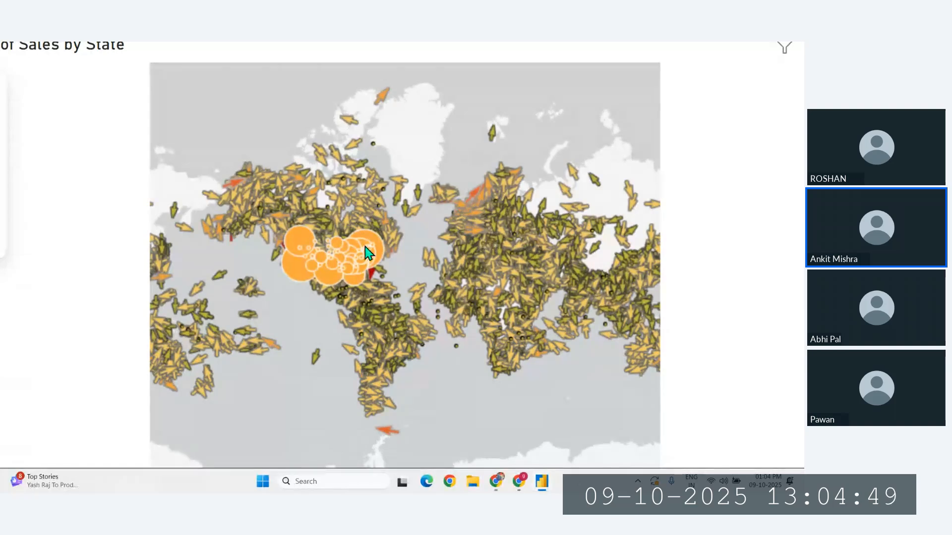
scroll(447, 45, down, 4)
scroll(559, 325, down, 5)
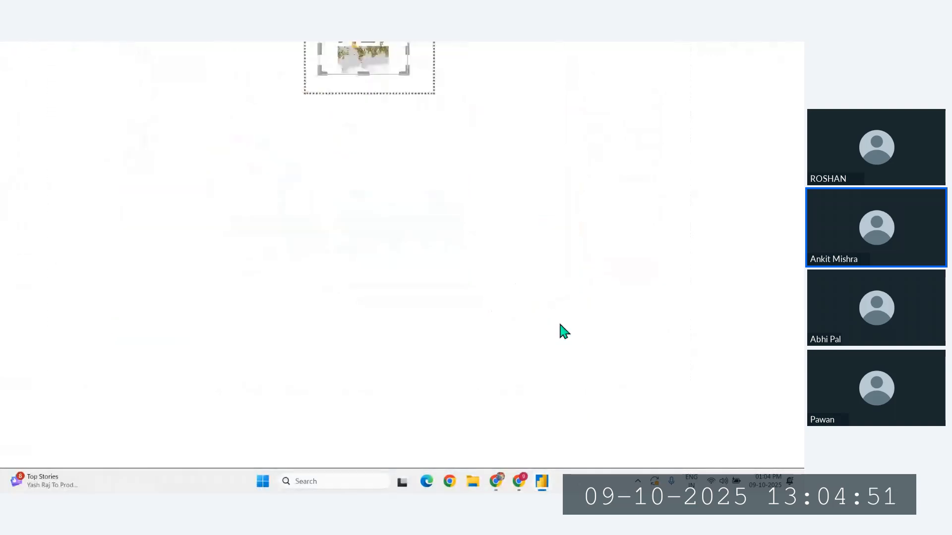
scroll(511, 43, up, 3)
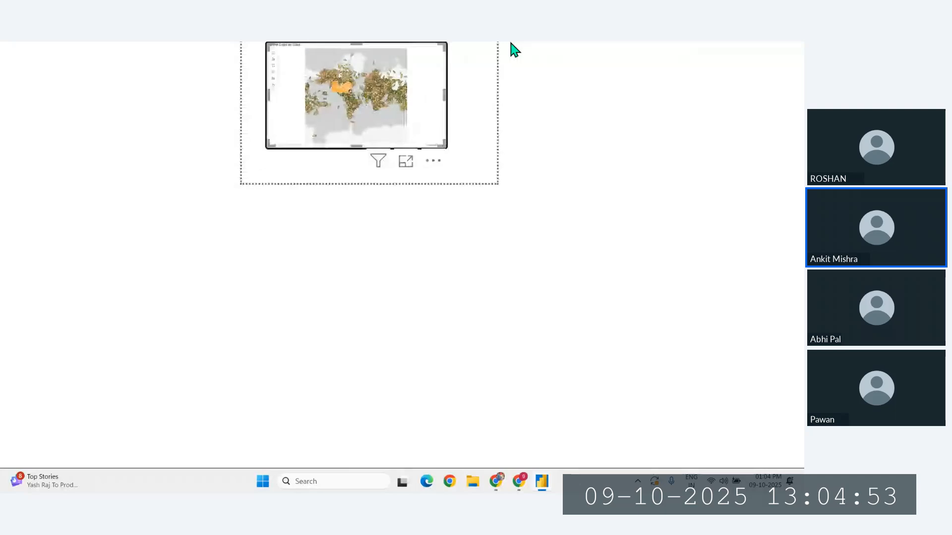
scroll(544, 182, up, 5)
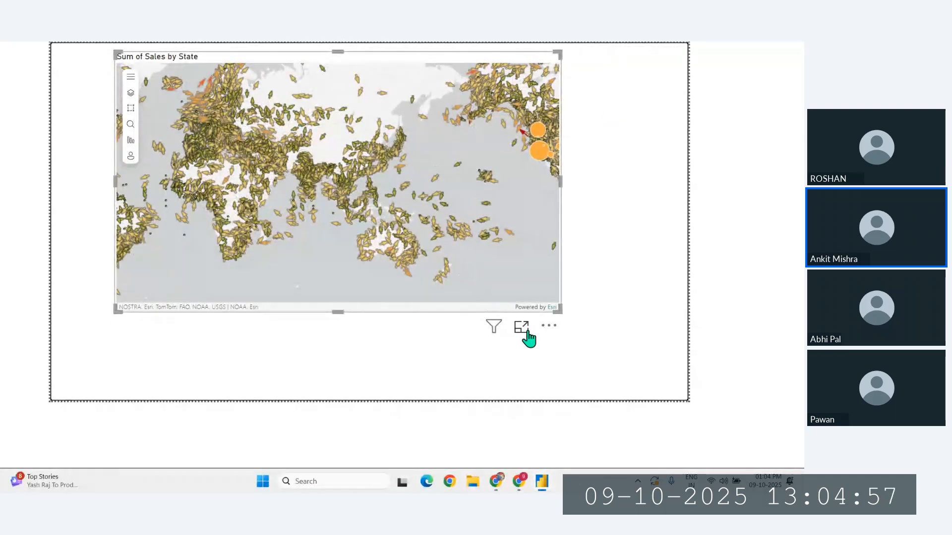
scroll(78, 145, down, 5)
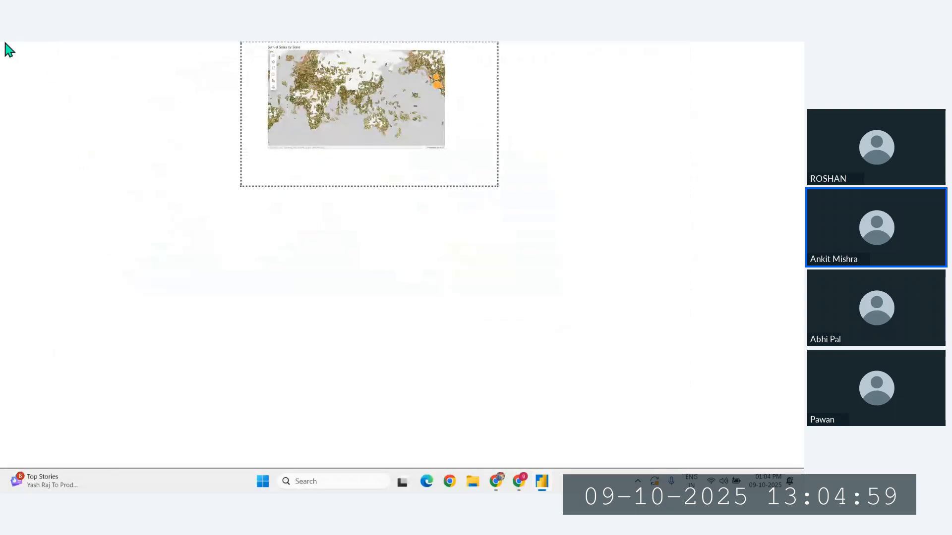
scroll(700, 442, up, 4)
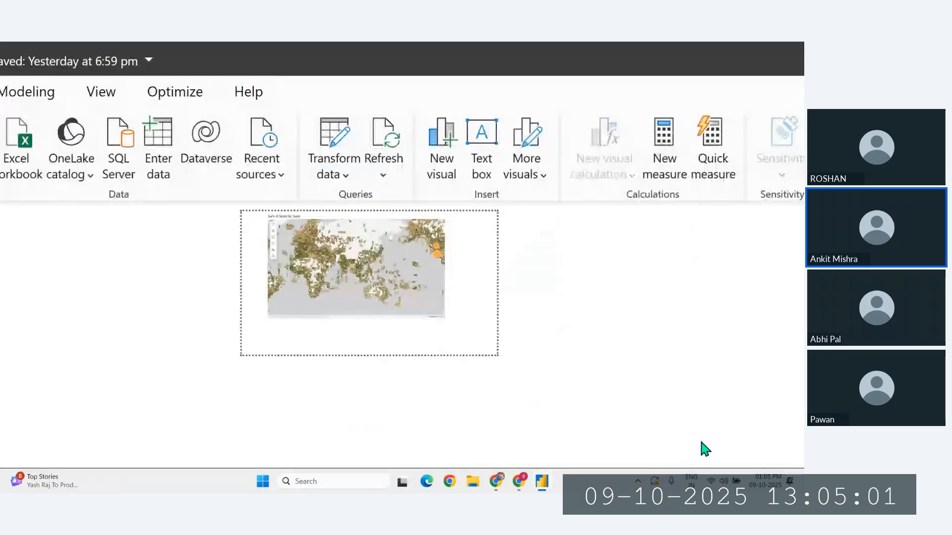
scroll(484, 132, down, 4)
scroll(485, 132, down, 2)
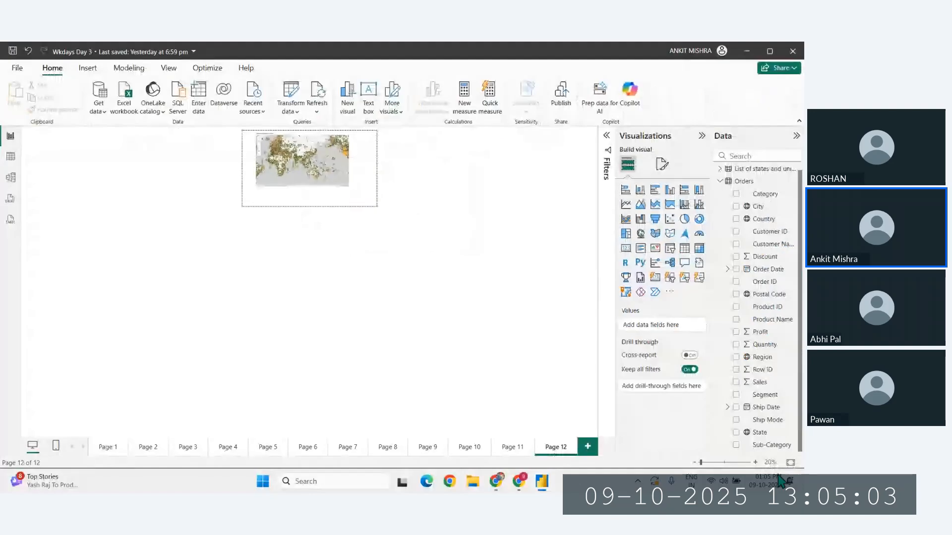
click(790, 464)
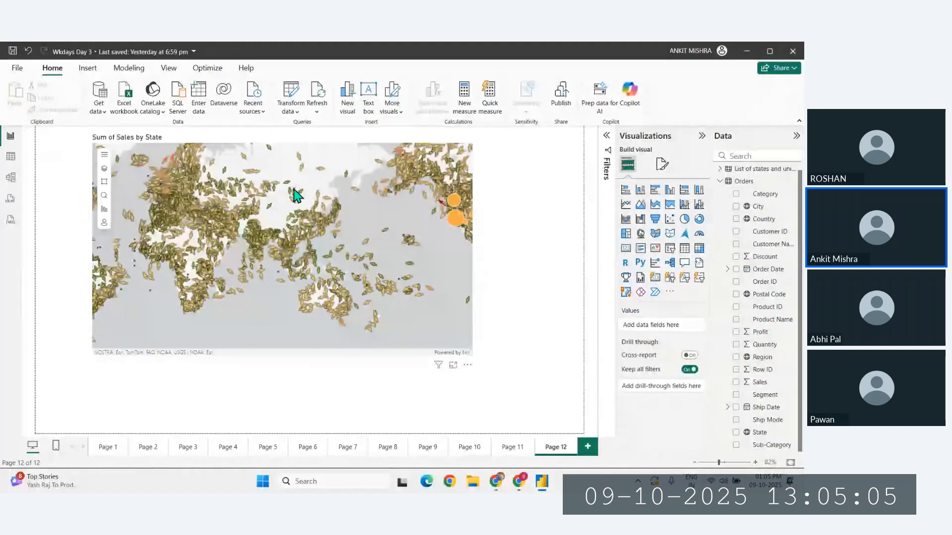
- Hide the Current Weather and Wind Station Data layer on the ArcGIS map
click(104, 190)
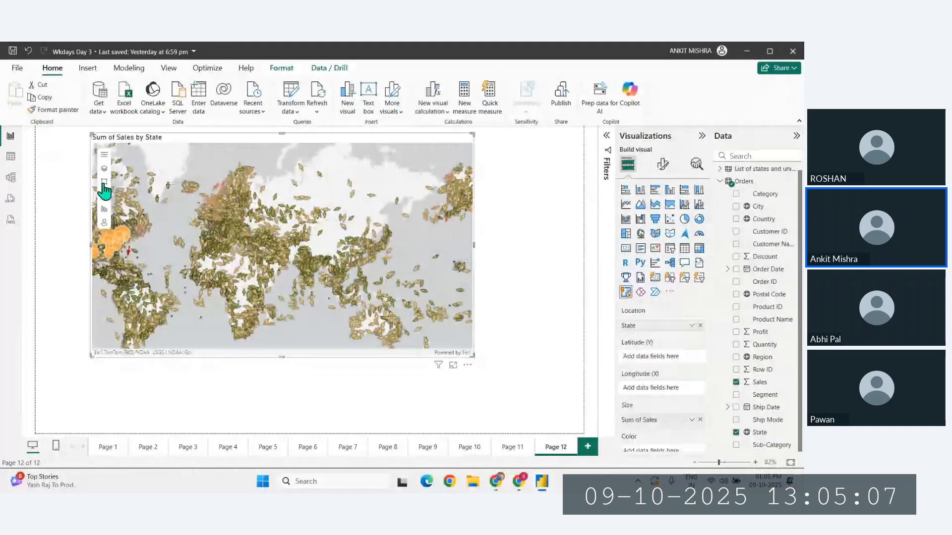
click(103, 170)
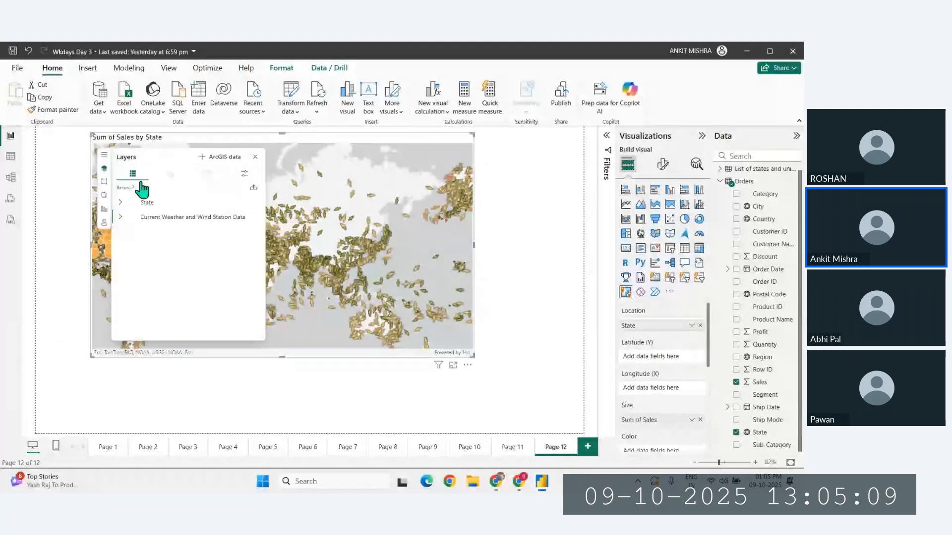
click(243, 218)
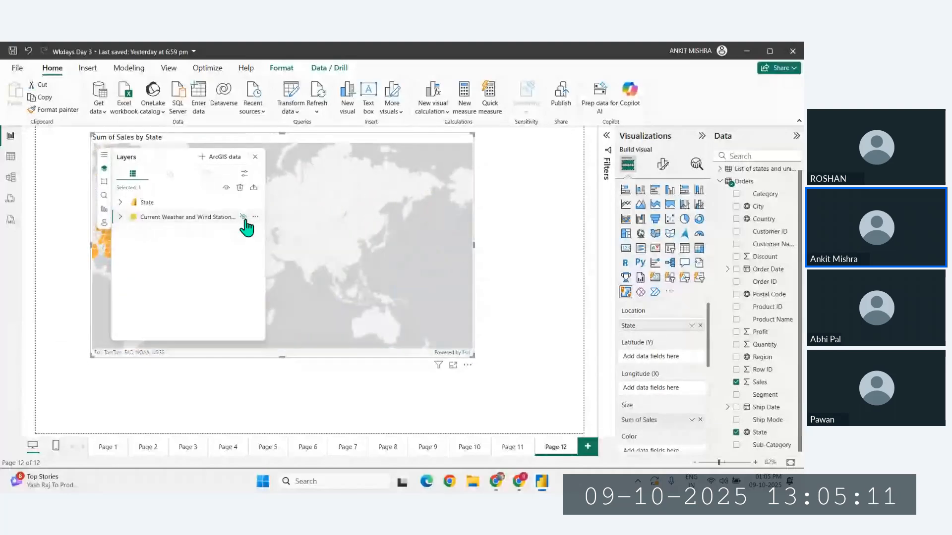
- Add the Recent Earthquakes layer from ArcGIS data to the map, including Events by Magnitude and Shake intensity
click(204, 164)
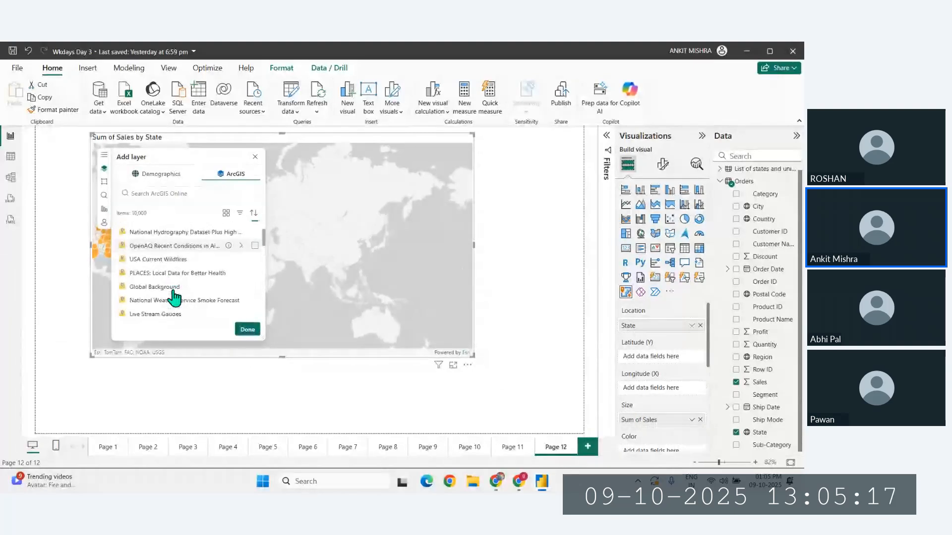
click(180, 283)
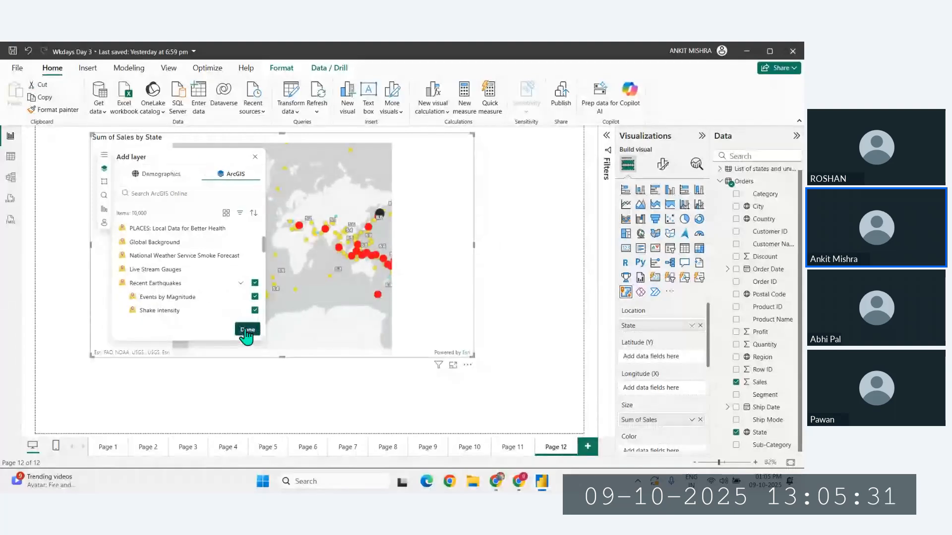
click(245, 330)
click(255, 158)
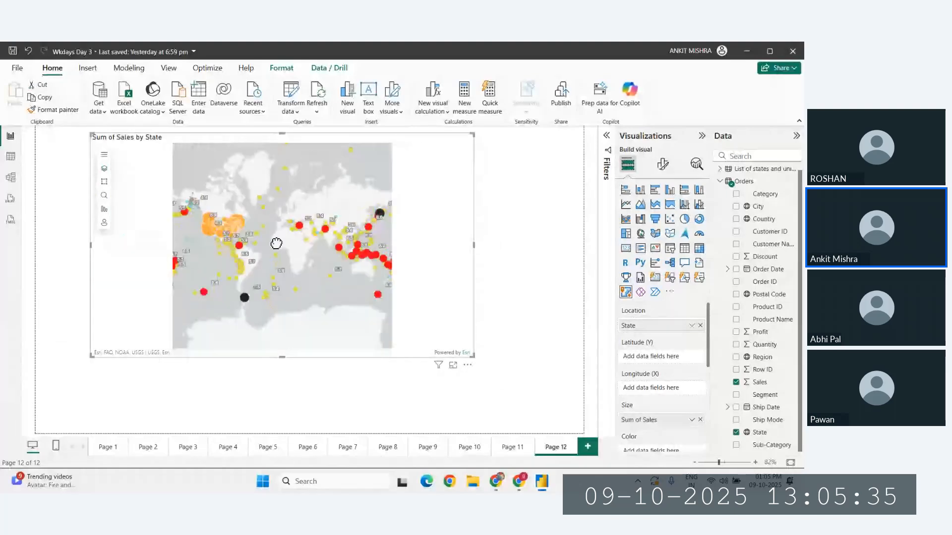
- Examine the recent earthquake markers and magnitudes around the Americas and the Pacific on the ArcGIS map
scroll(255, 231, up, 2)
drag(154, 262, 232, 266)
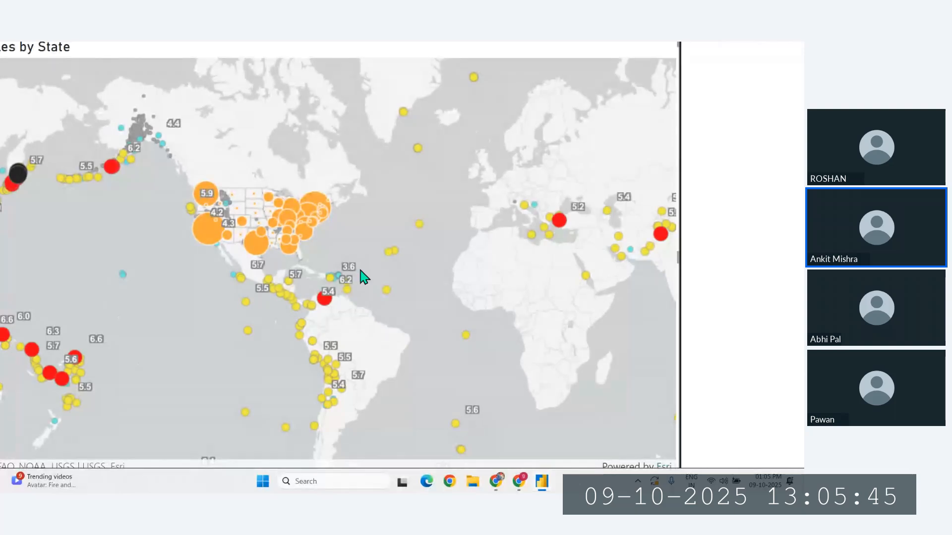
scroll(771, 44, down, 7)
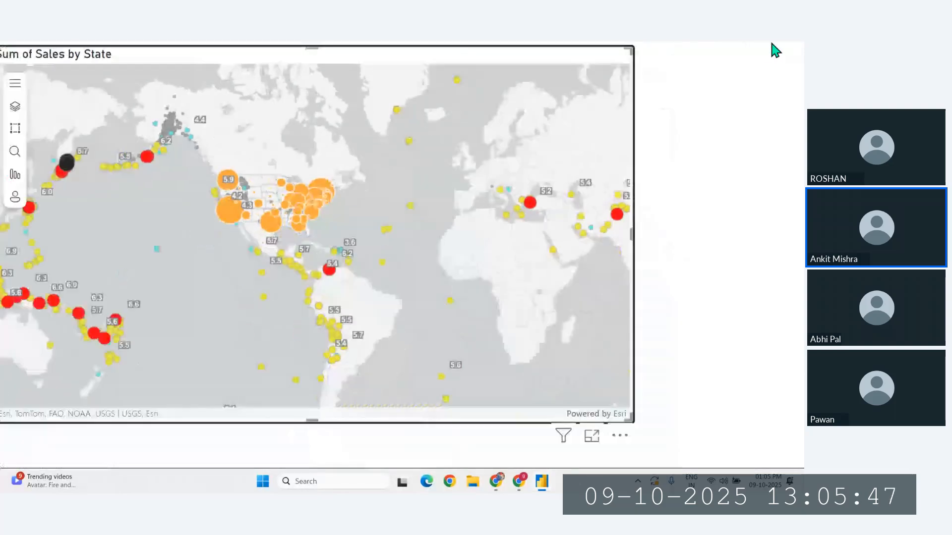
scroll(700, 423, up, 1)
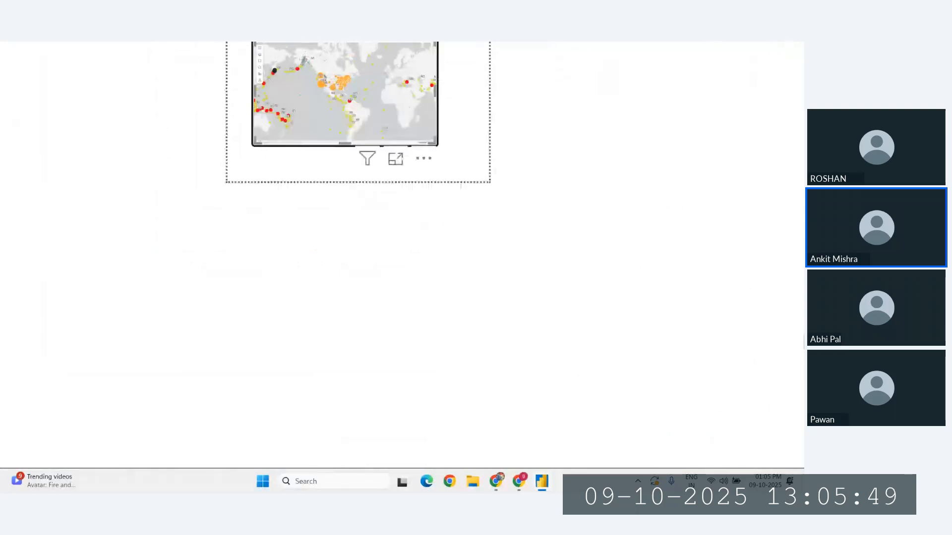
scroll(798, 43, down, 1)
scroll(797, 44, up, 2)
scroll(799, 50, up, 3)
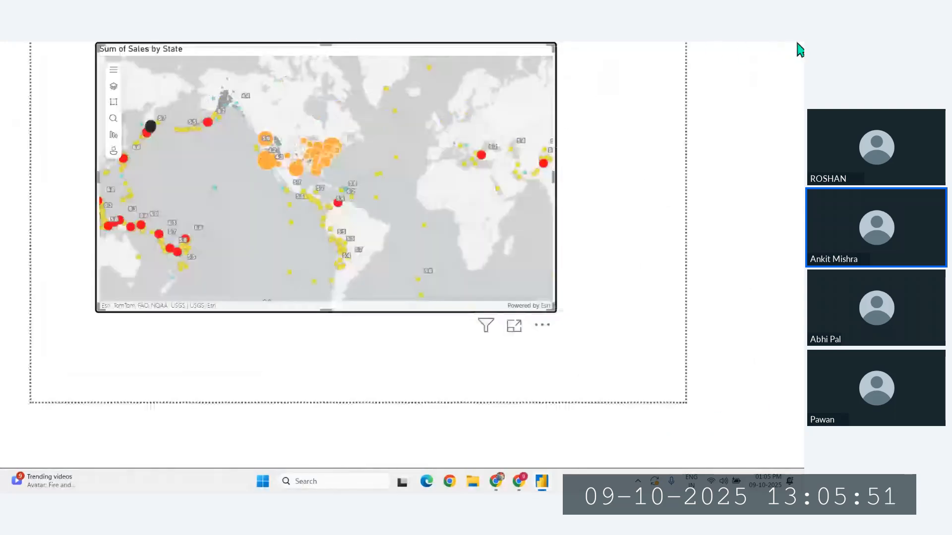
scroll(423, 47, up, 4)
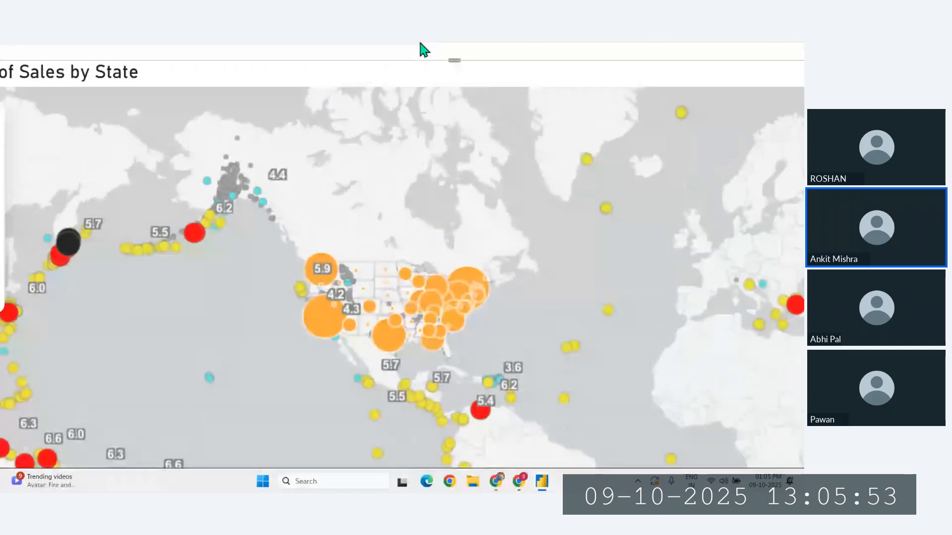
scroll(377, 98, down, 5)
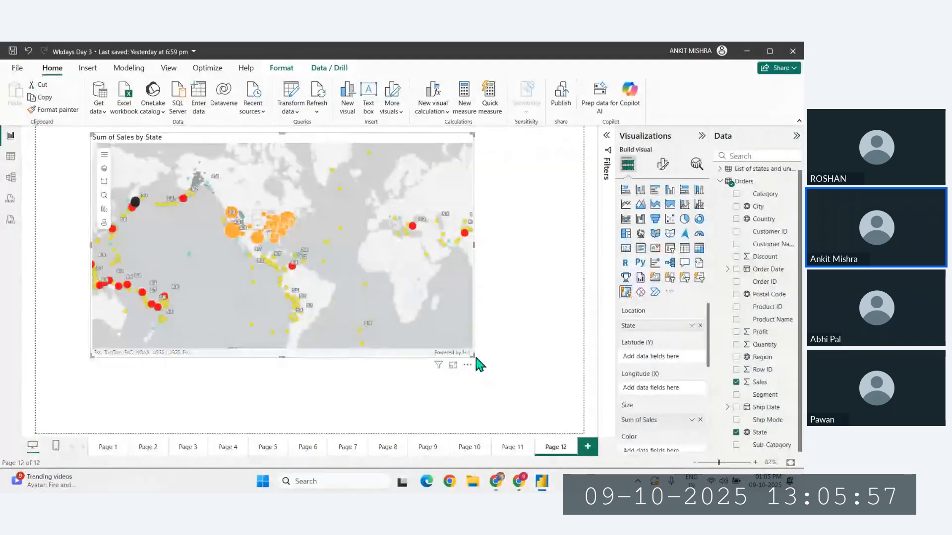
- Enlarge the ArcGIS map visual within the report page, keeping its upper corner near the page edge in place
drag(475, 356, 535, 392)
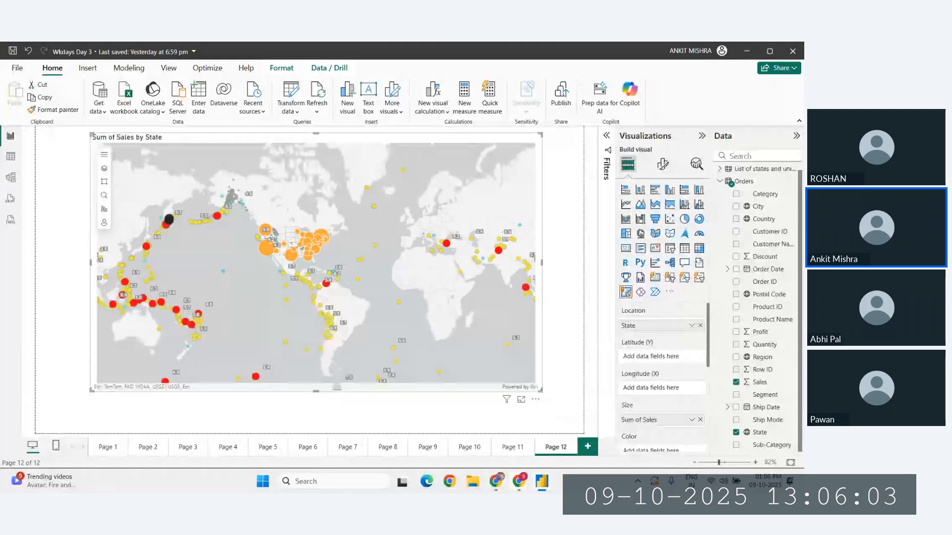
- Switch to Chrome, search the web for "esri" and read the company description
click(496, 484)
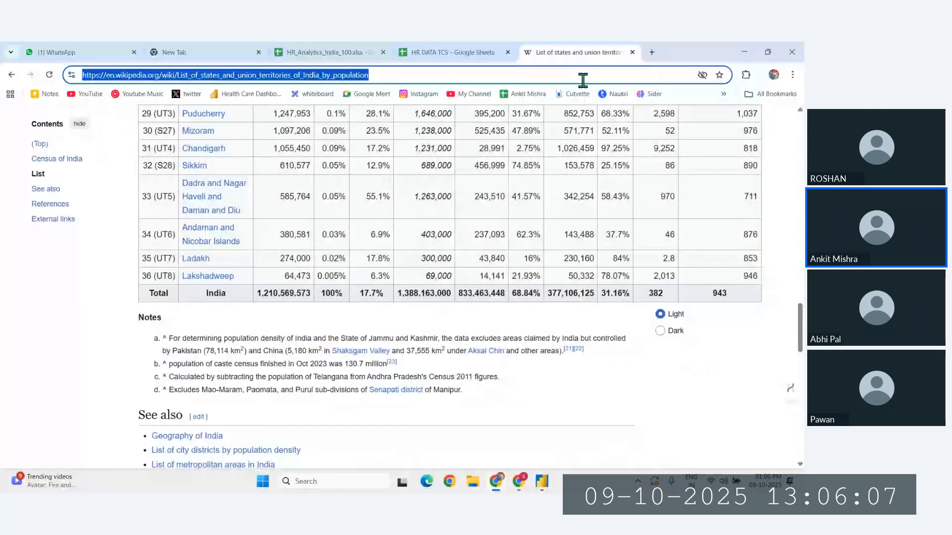
text(esri)
key(Return)
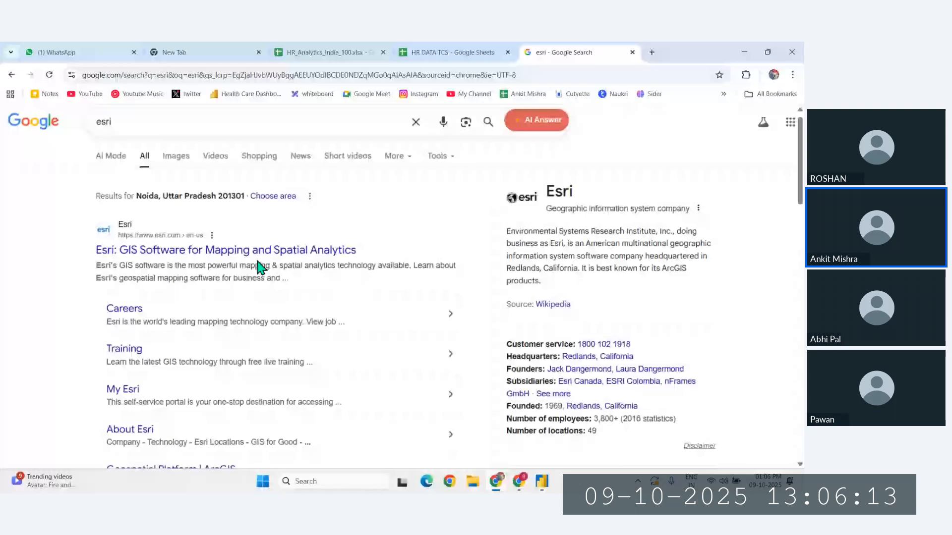
scroll(533, 251, up, 3)
drag(462, 221, 685, 223)
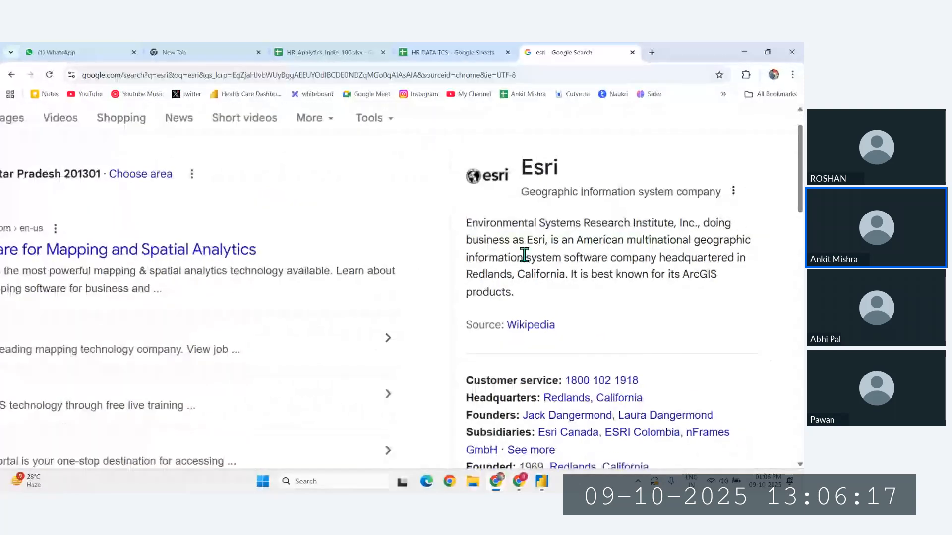
- Search the web for "esri python"
scroll(524, 255, down, 3)
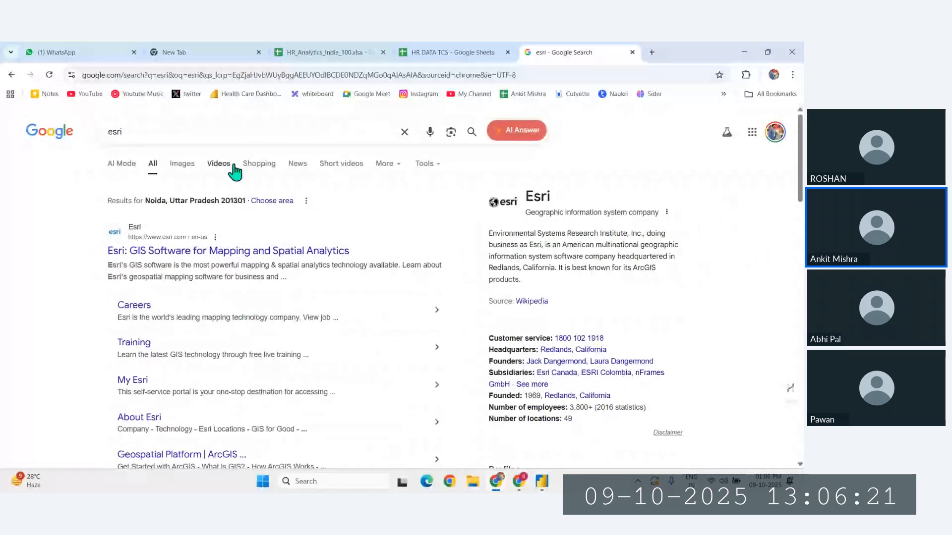
click(203, 130)
text(python for everyone)
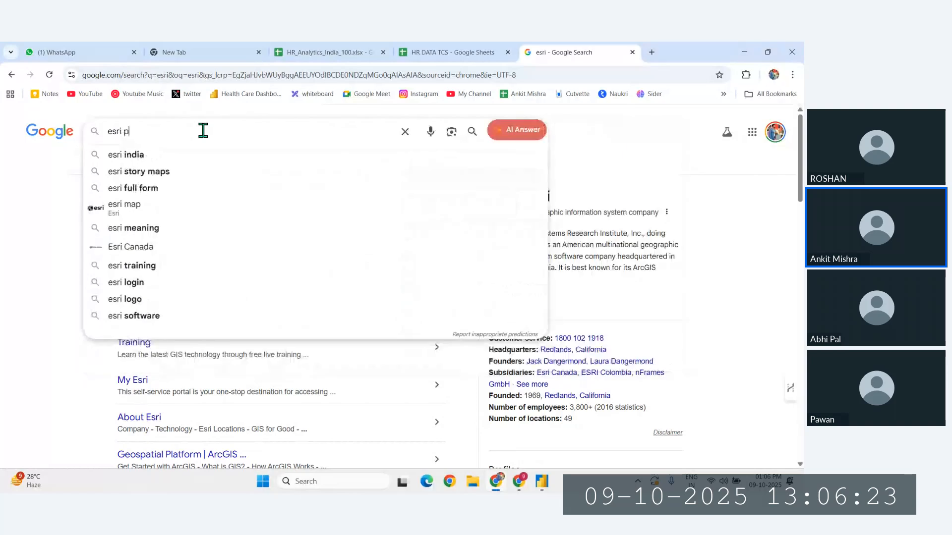
key(BackSpace)
key(BackSpace)
key(BackSpace)
key(BackSpace)
key(BackSpace)
key(BackSpace)
key(BackSpace)
key(BackSpace)
key(BackSpace)
key(BackSpace)
key(BackSpace)
key(BackSpace)
key(BackSpace)
key(Return)
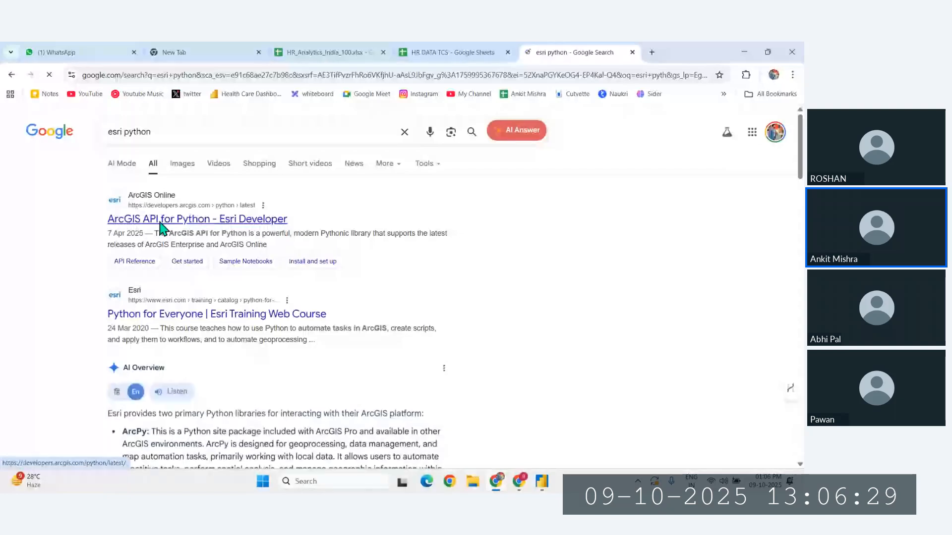
- Open the ArcGIS API for Python page on Esri Developer, accept all cookies and look through its Sample Notebooks section
click(161, 222)
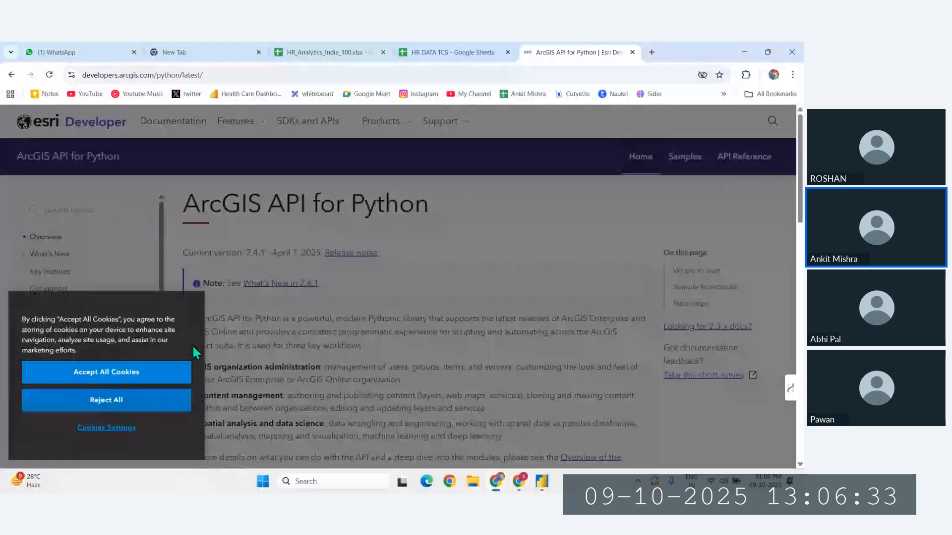
click(141, 377)
scroll(426, 385, down, 10)
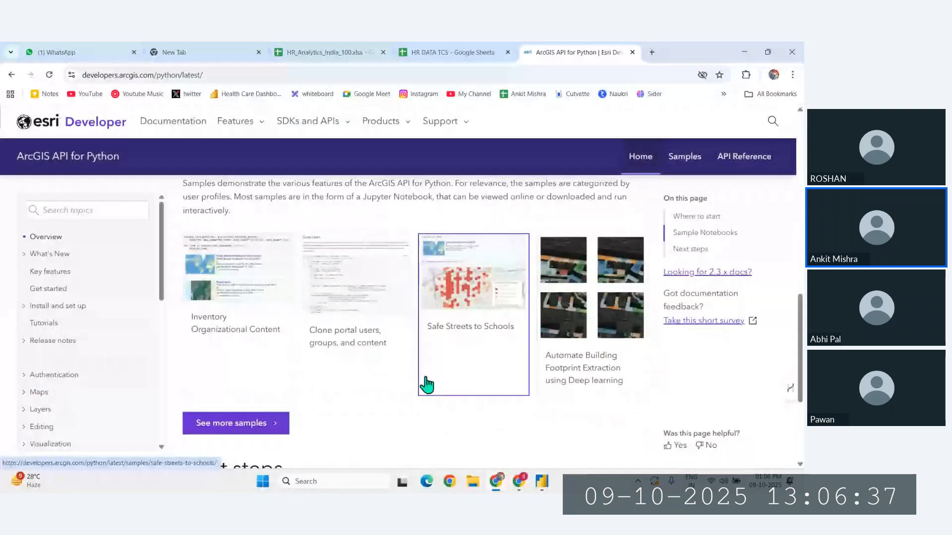
scroll(426, 385, down, 3)
scroll(428, 385, up, 5)
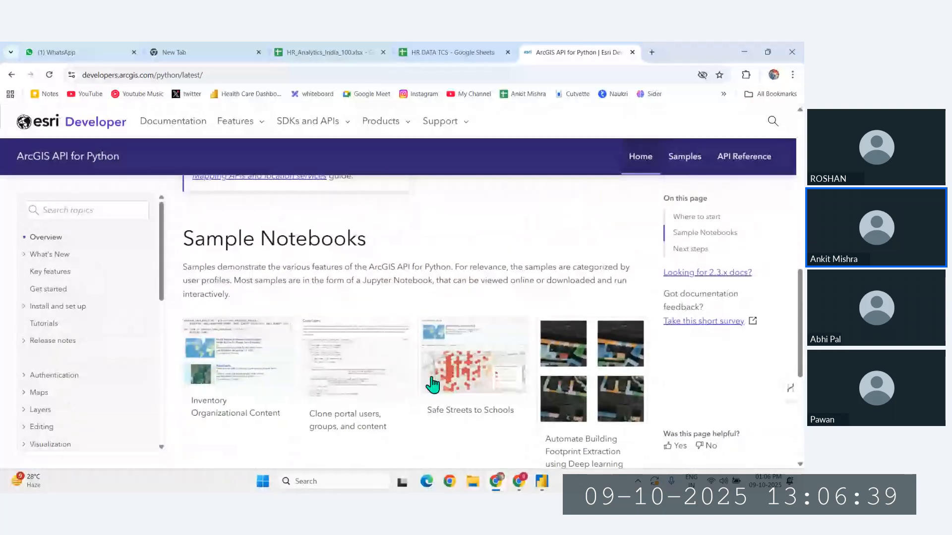
scroll(427, 385, up, 5)
scroll(516, 340, down, 5)
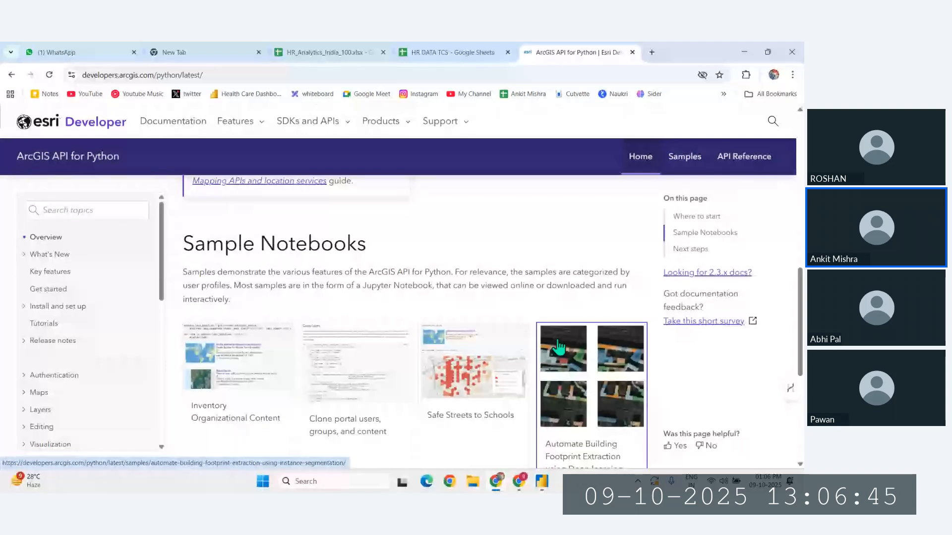
- Open the Automate Building Footprint Extraction using Deep learning sample and examine its training data images
click(580, 357)
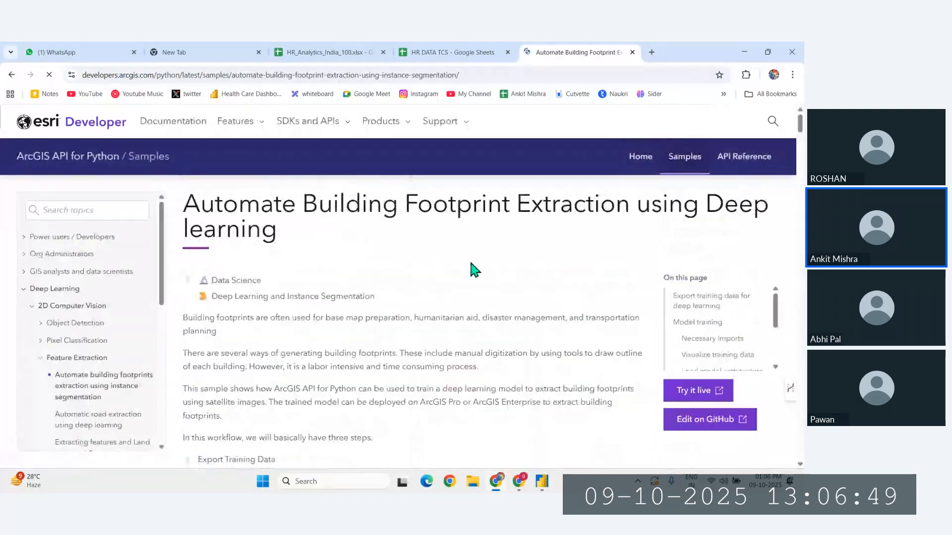
scroll(568, 251, down, 10)
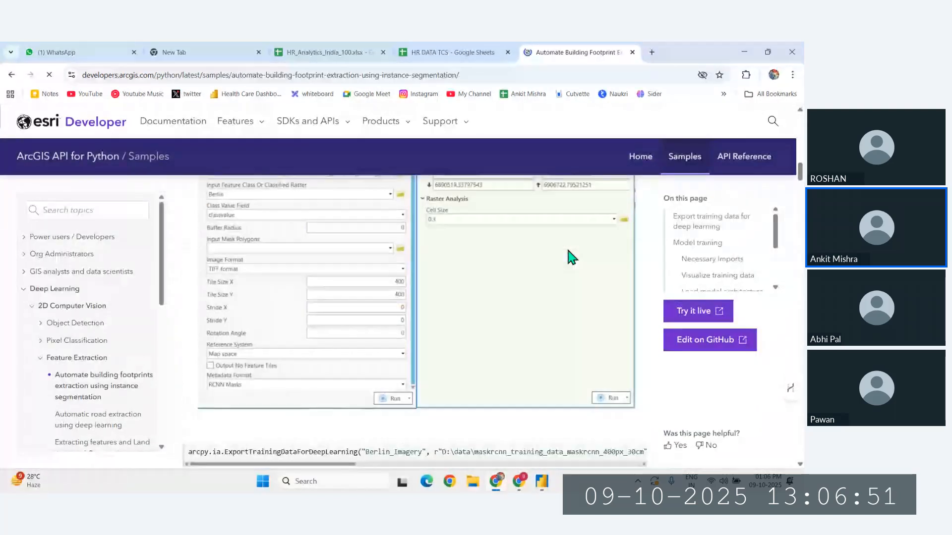
scroll(570, 256, down, 10)
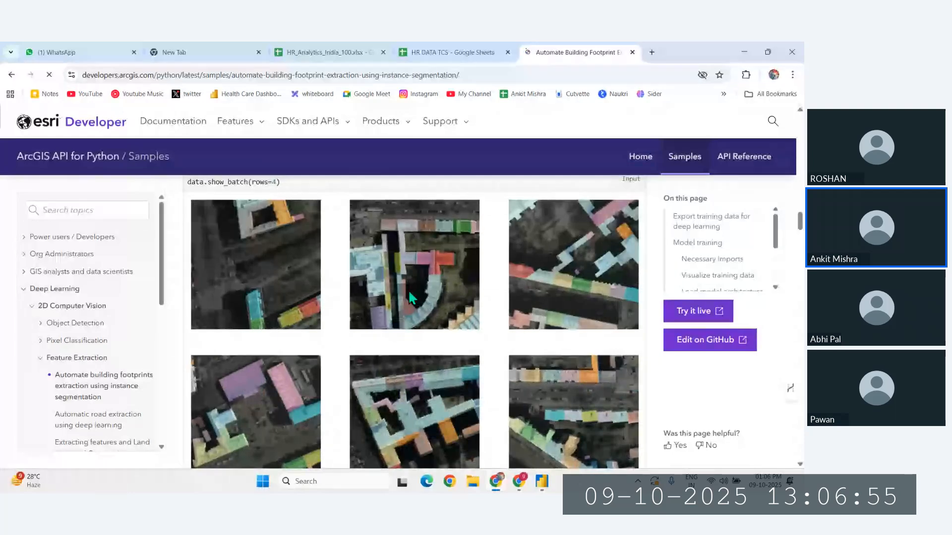
scroll(410, 293, up, 5)
scroll(559, 317, down, 4)
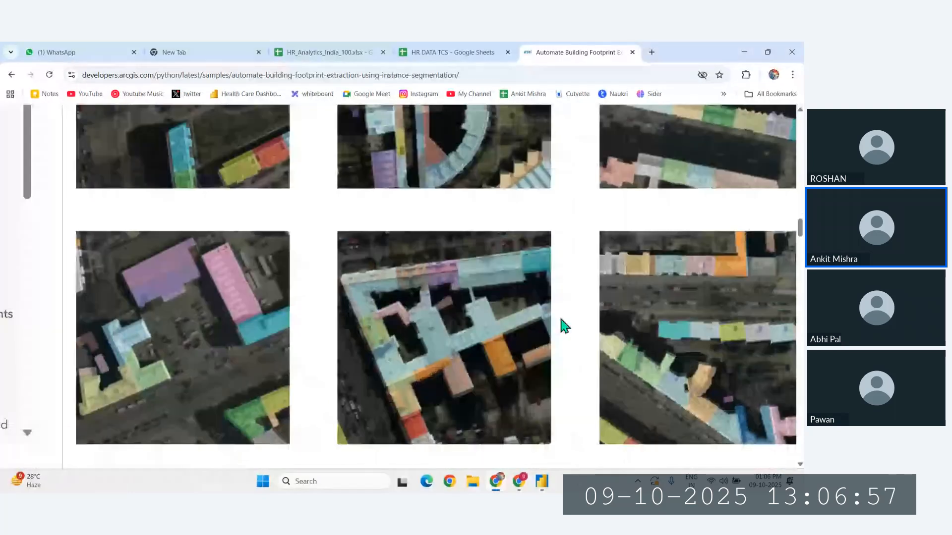
scroll(557, 314, down, 5)
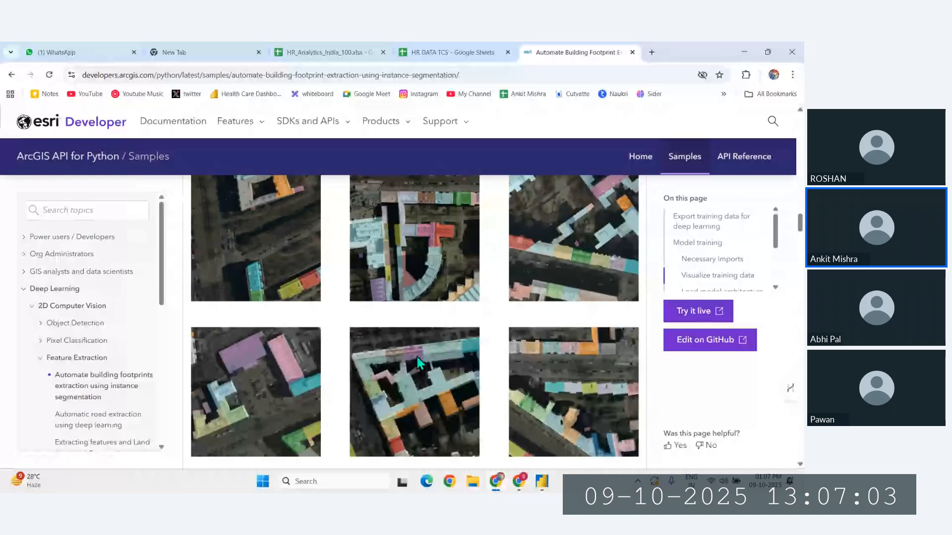
- Read on through the sample's model architecture and detected building footprints, and return to the Power BI report
scroll(426, 362, down, 5)
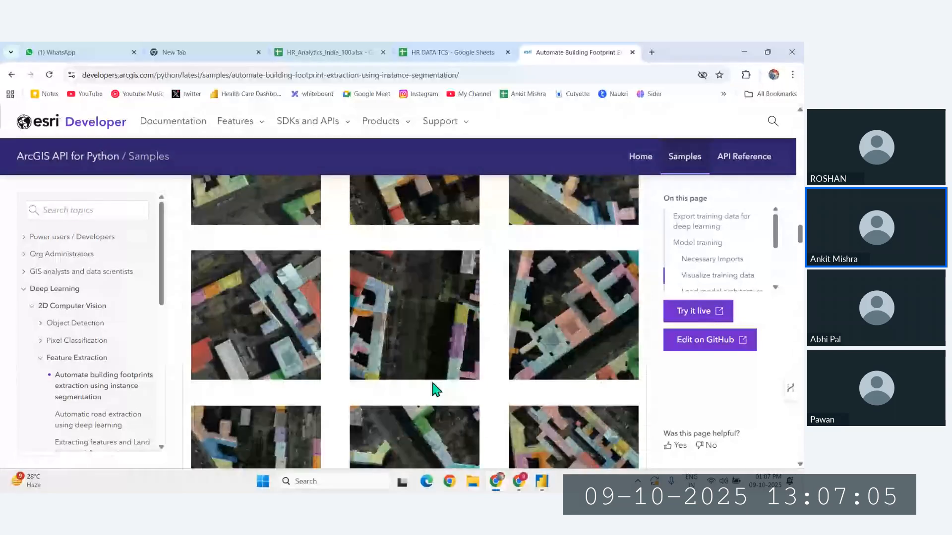
scroll(431, 366, down, 5)
scroll(430, 365, down, 1)
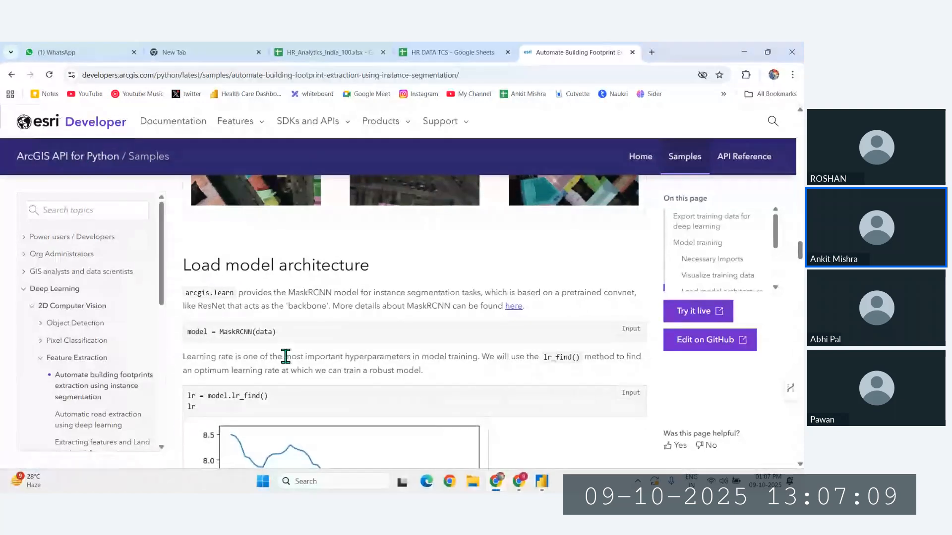
scroll(416, 397, down, 15)
scroll(443, 396, down, 10)
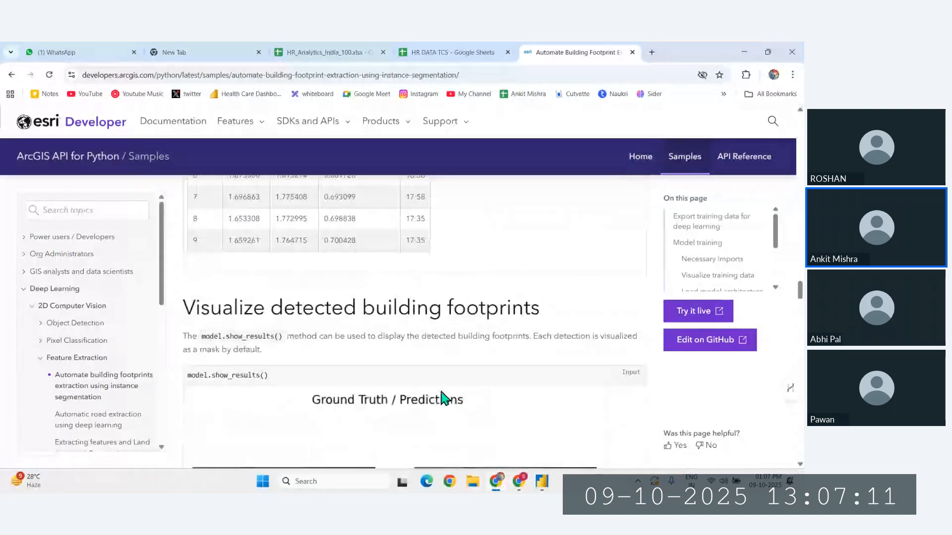
scroll(440, 390, down, 5)
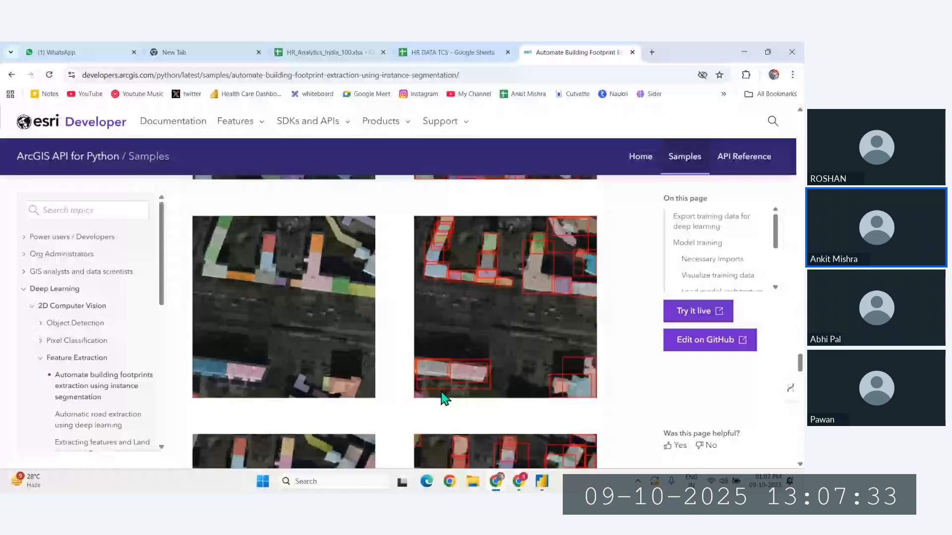
click(545, 488)
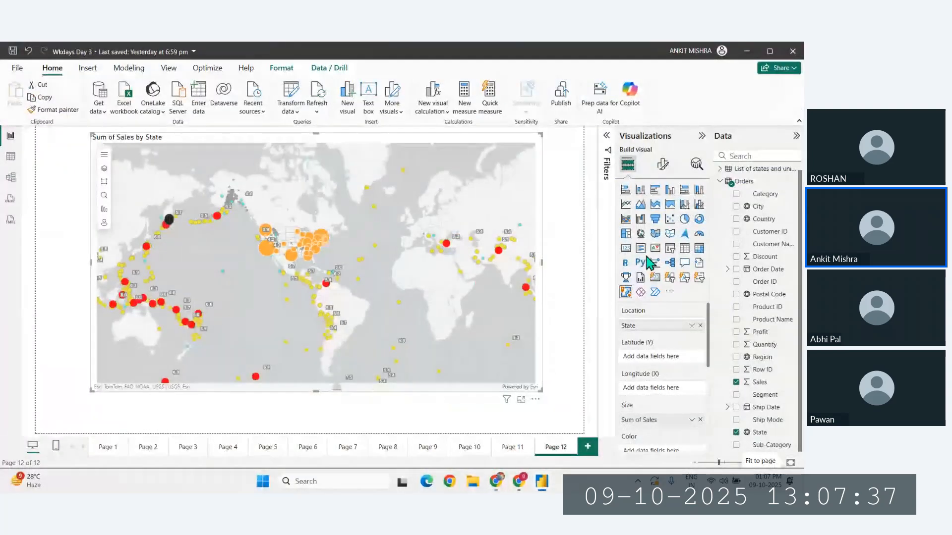
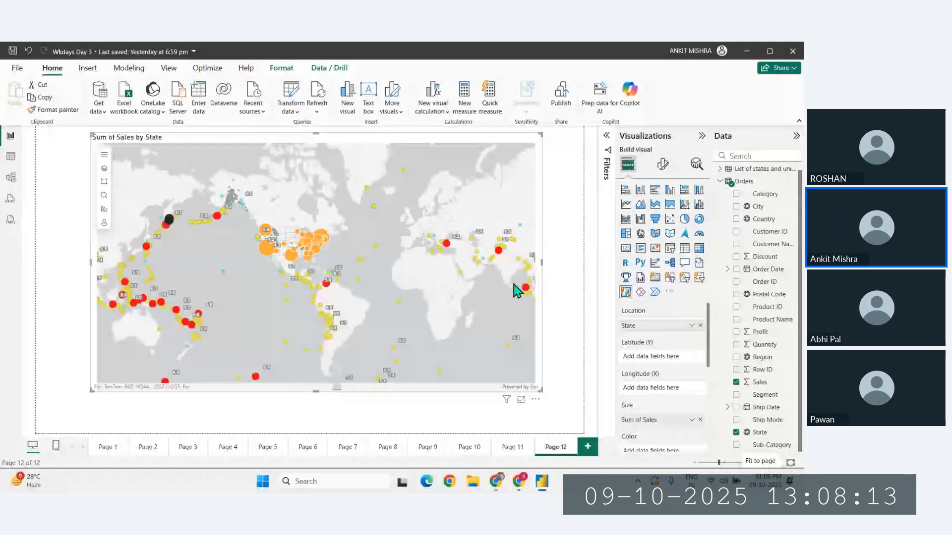
- Add a new report page and insert a gauge visual, enlarged and positioned left of the canvas centre
click(587, 447)
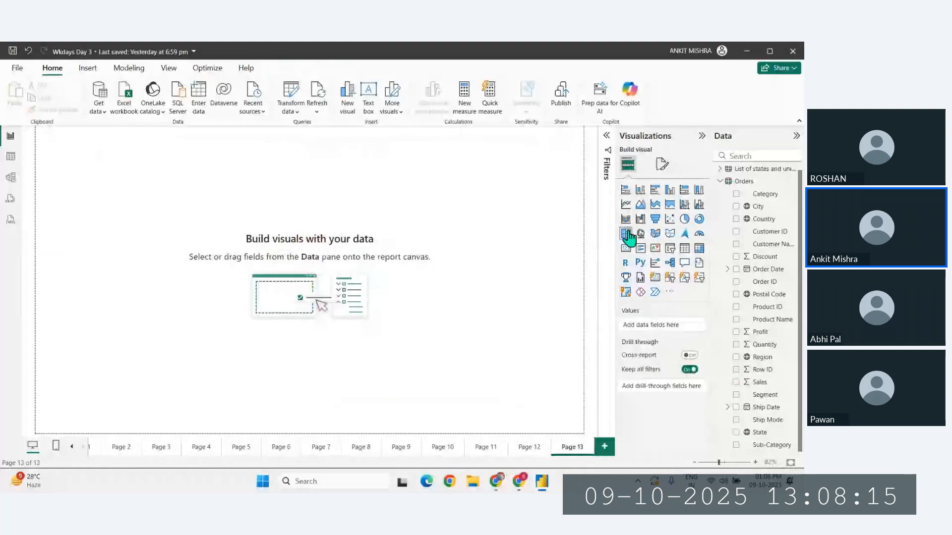
click(700, 235)
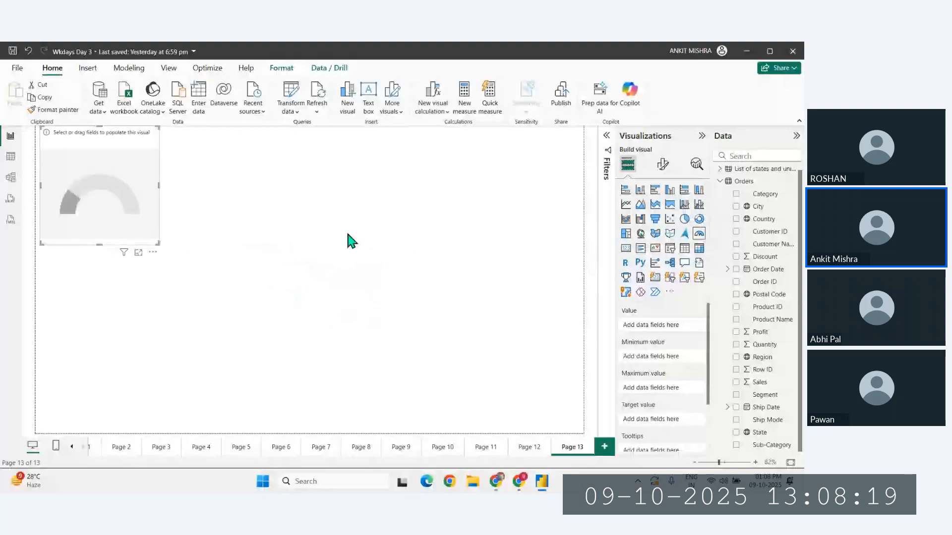
drag(140, 192, 189, 224)
drag(209, 276, 421, 383)
drag(324, 327, 287, 309)
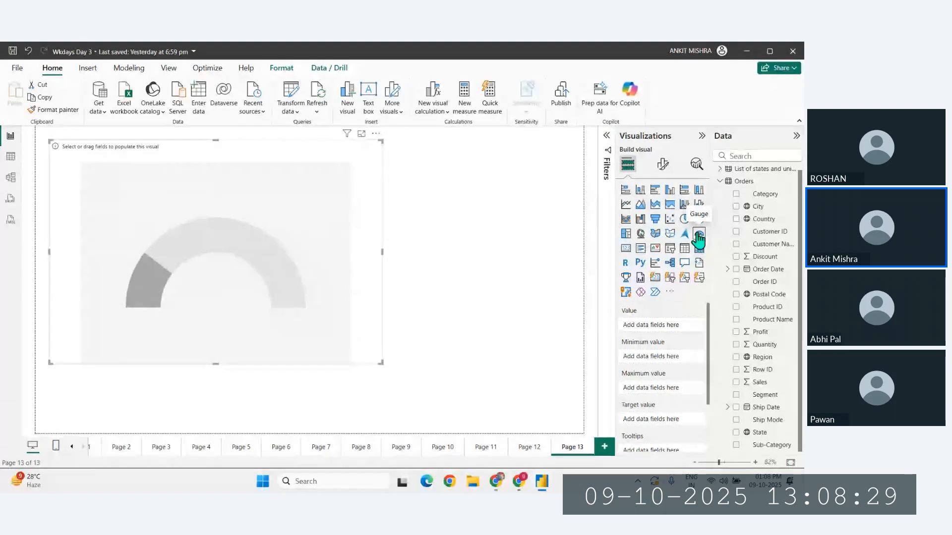
drag(355, 257, 404, 269)
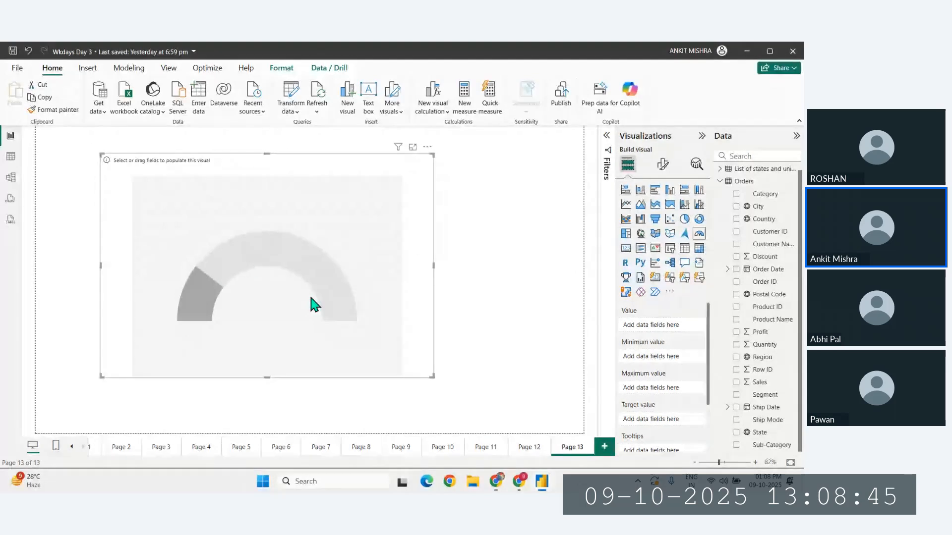
drag(314, 304, 313, 299)
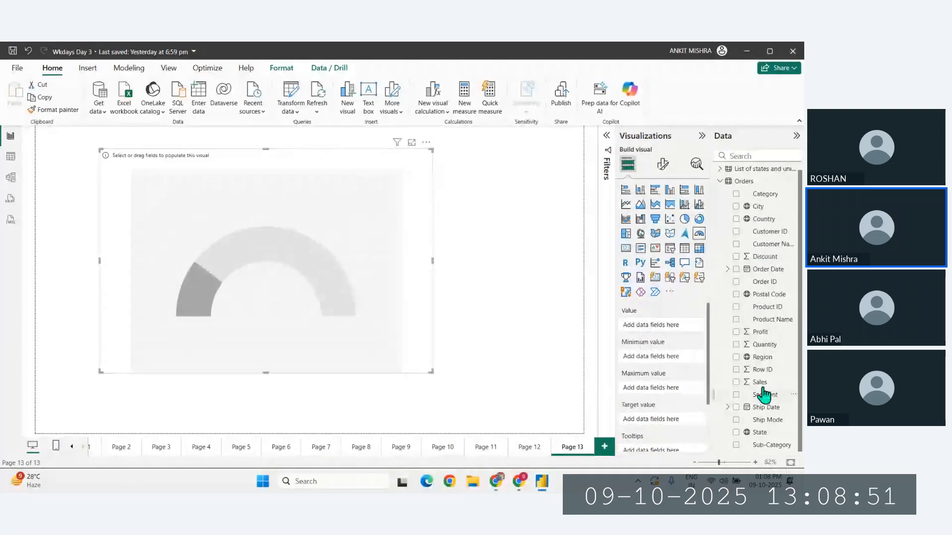
- Add the Sales field from Orders as the gauge's value and look over its remaining field options
drag(762, 389, 653, 326)
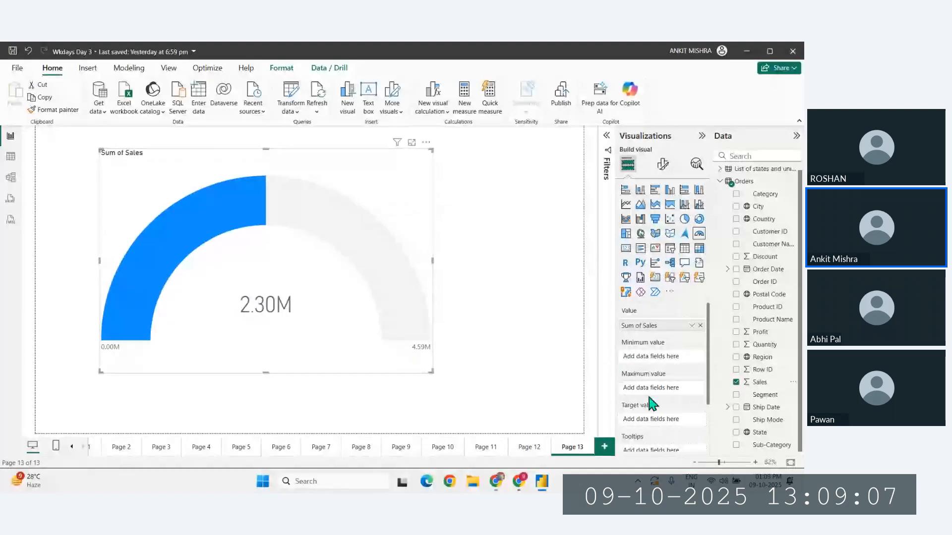
scroll(649, 400, down, 1)
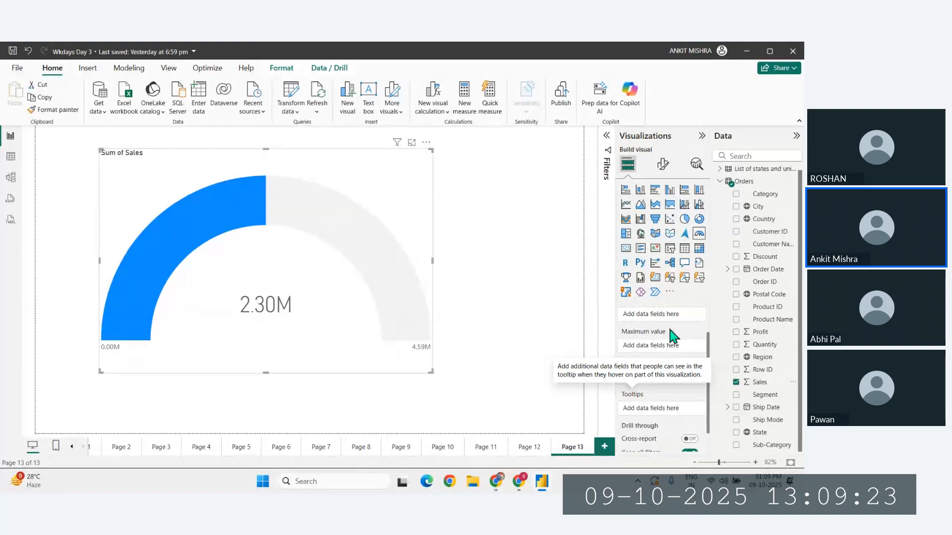
scroll(657, 349, up, 2)
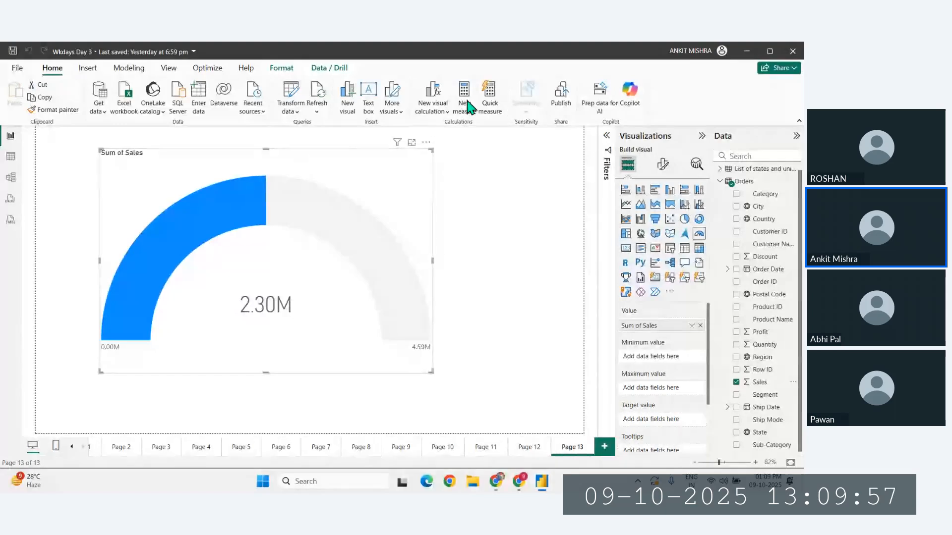
- Create a new measure for the gauge's minimum, defined as min sales = 500000
click(466, 104)
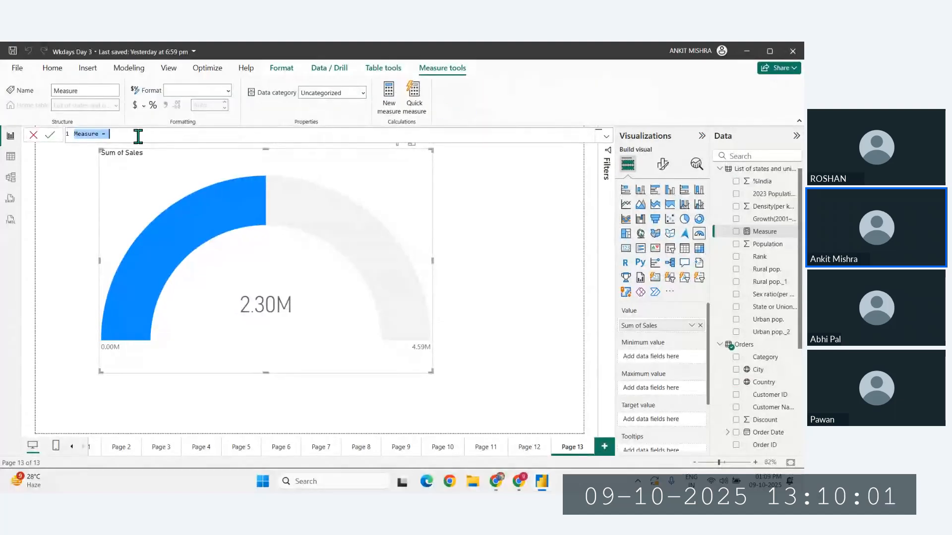
ctrl+scroll(85, 144, up, 2)
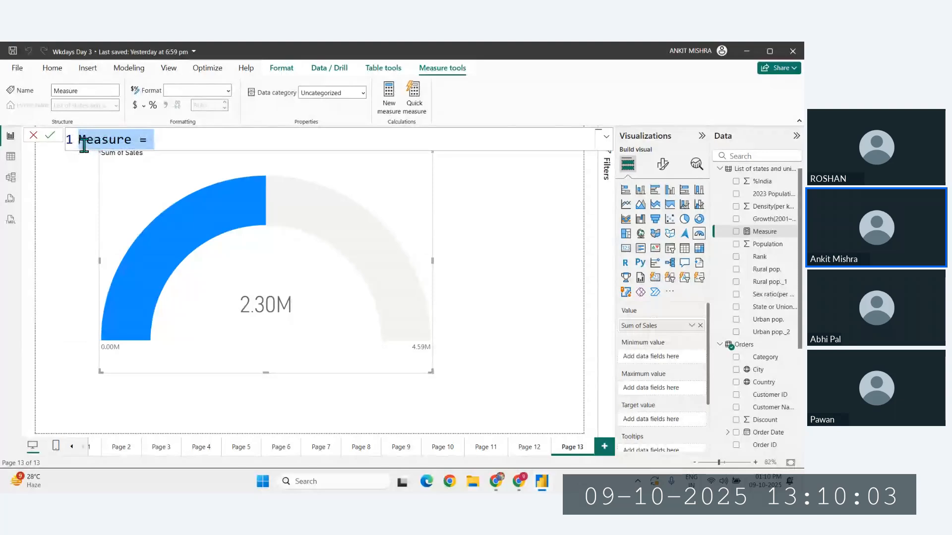
click(85, 144)
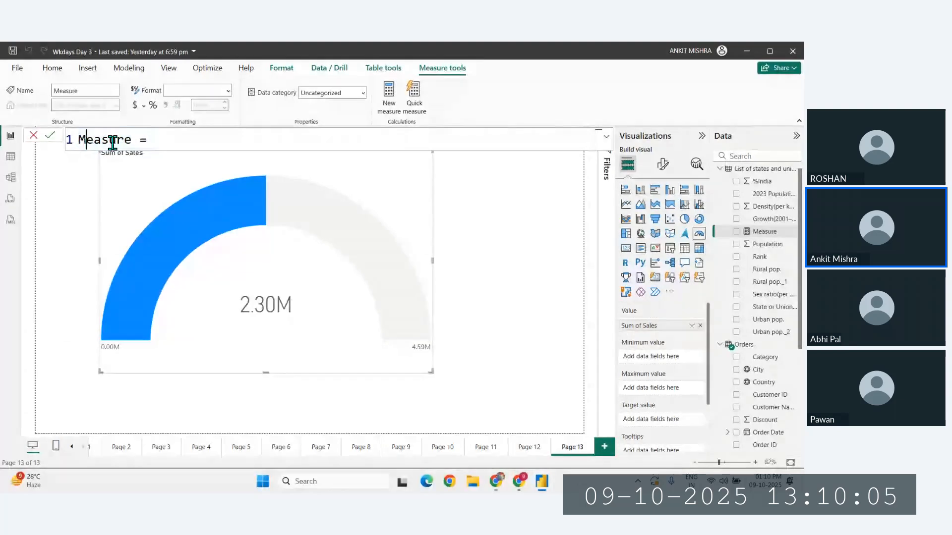
drag(131, 144, 59, 142)
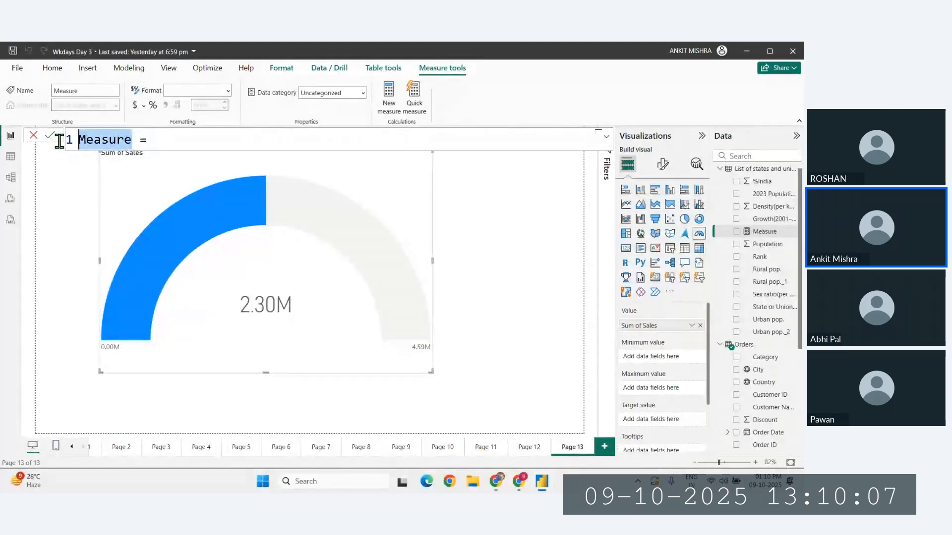
text(min sales)
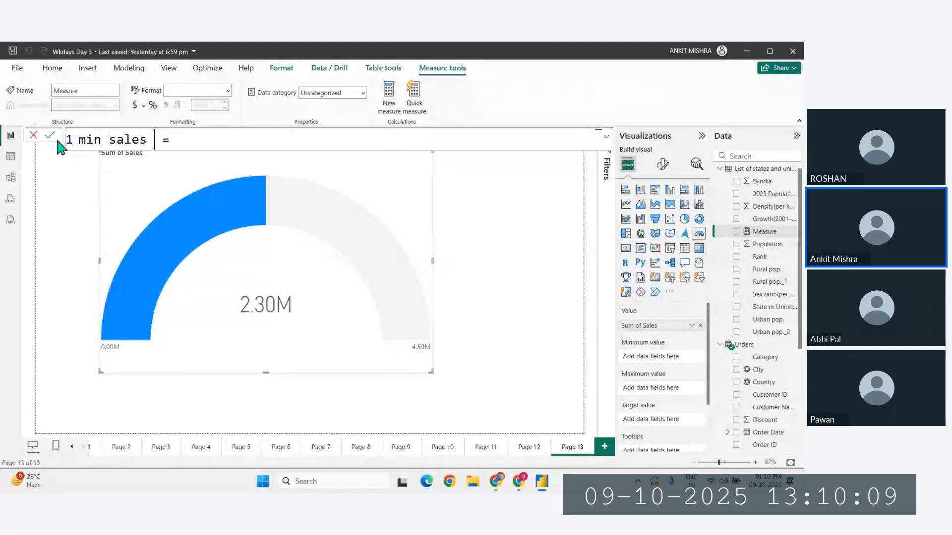
key(BackSpace)
key(End)
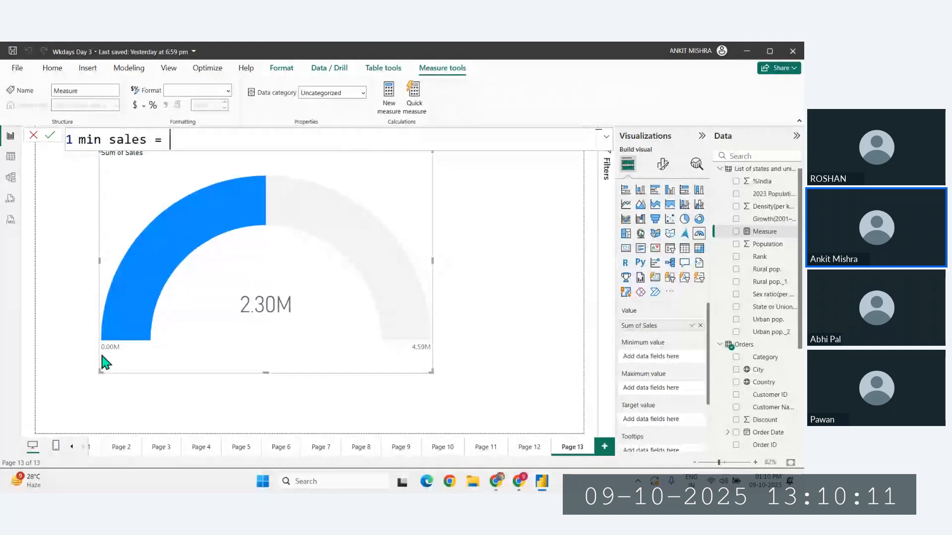
mouse_move(159, 273)
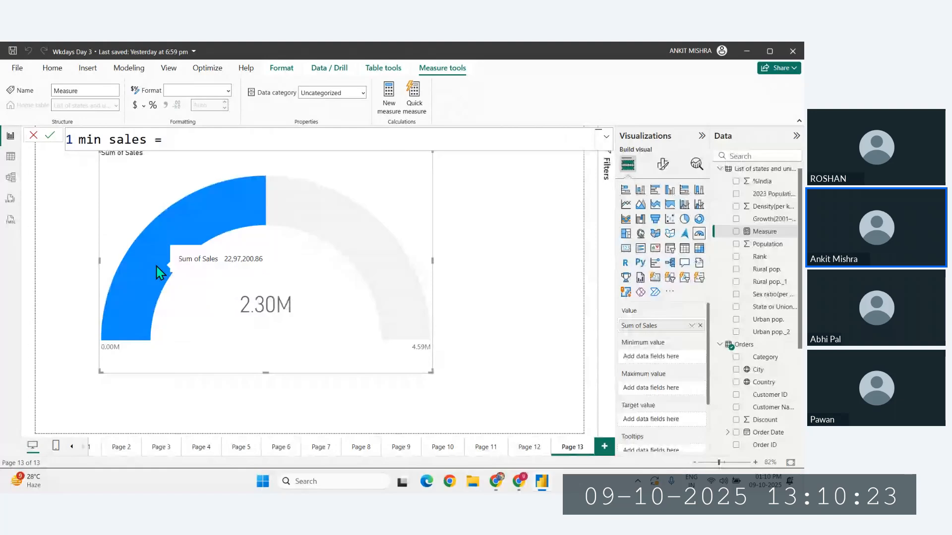
text(50000)
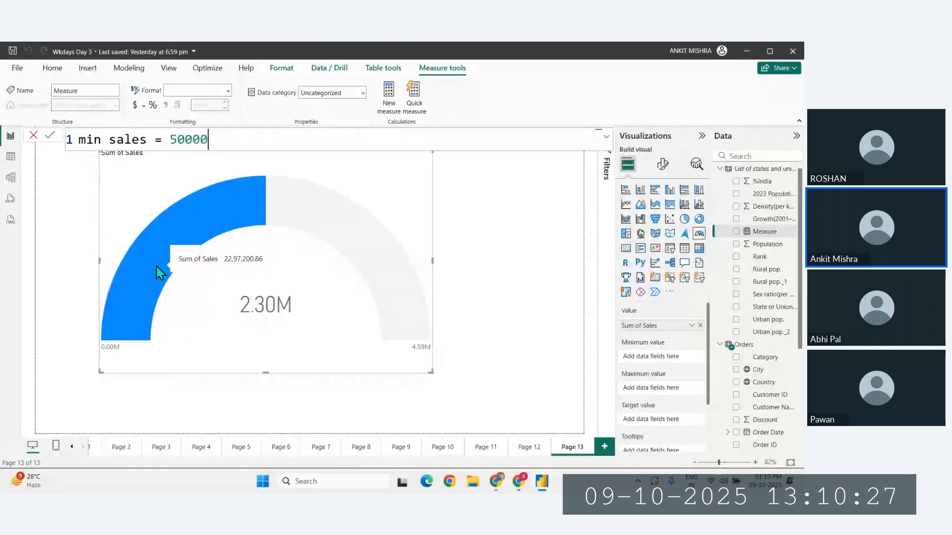
text(0)
key(Return)
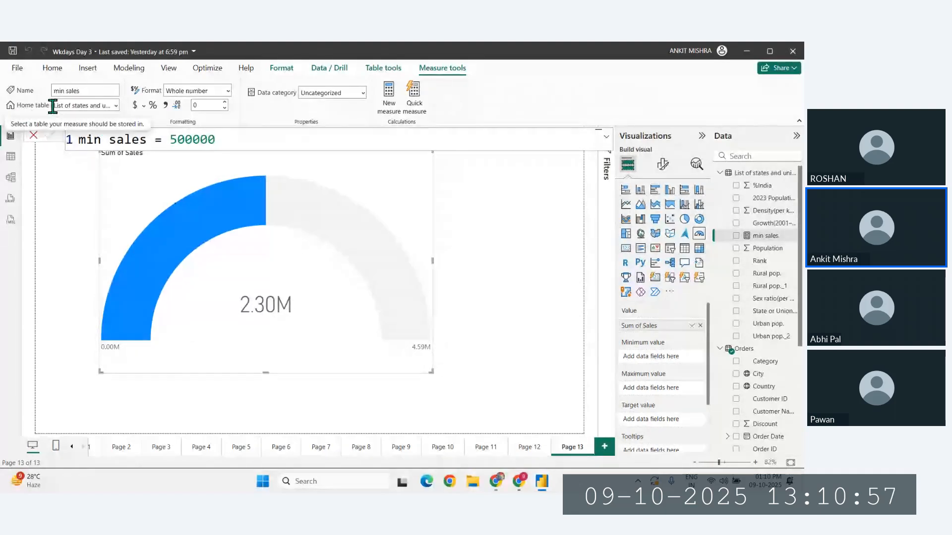
- Change the home table of the min sales measure to Orders and select the measure there
click(117, 105)
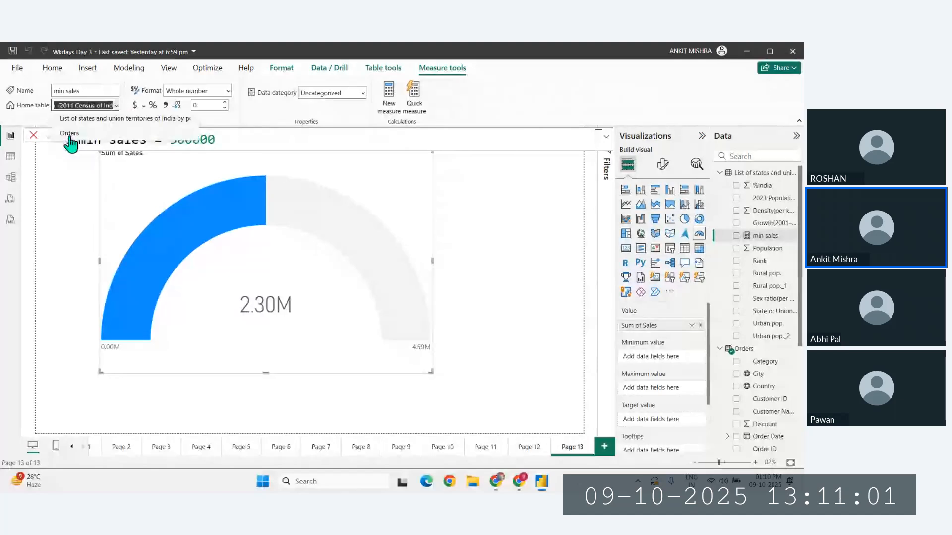
click(70, 137)
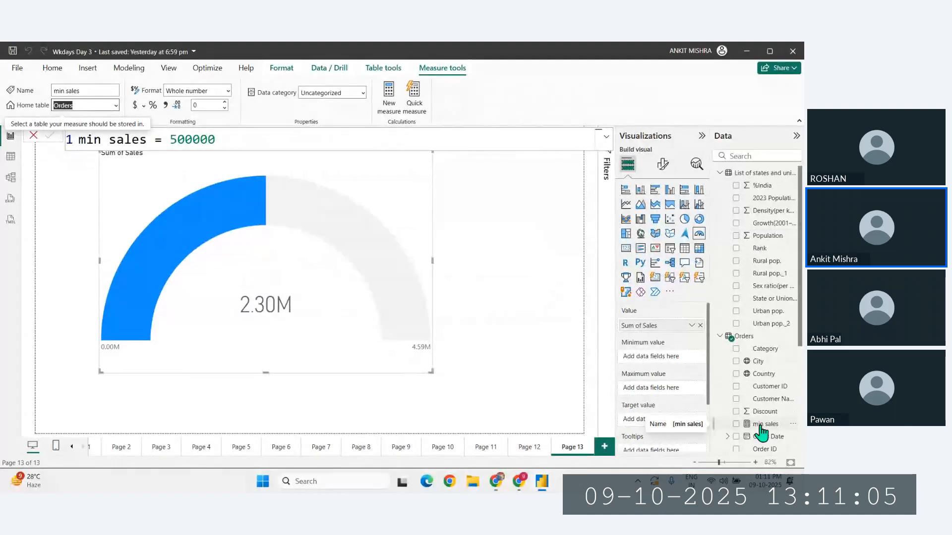
click(761, 427)
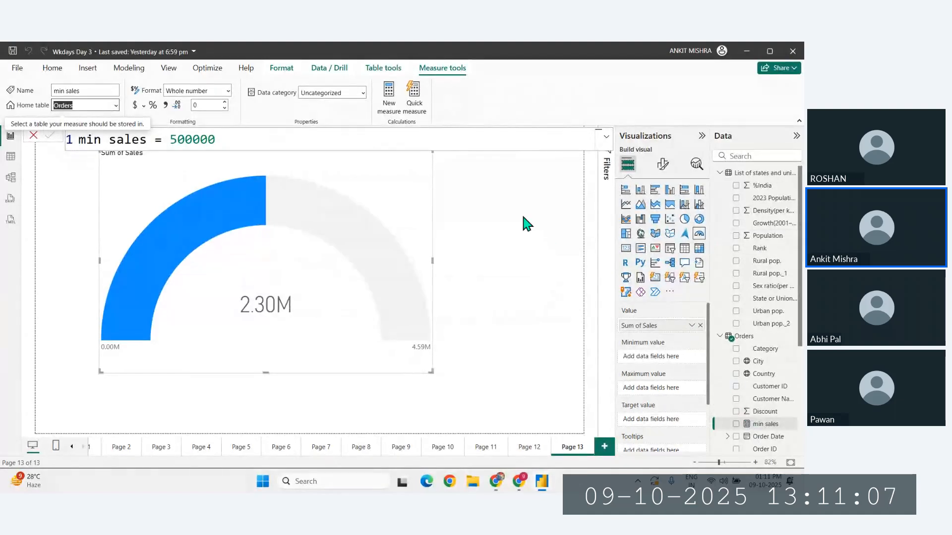
- Create another measure in the Orders table, defined as Max Sales = 10000000
click(388, 105)
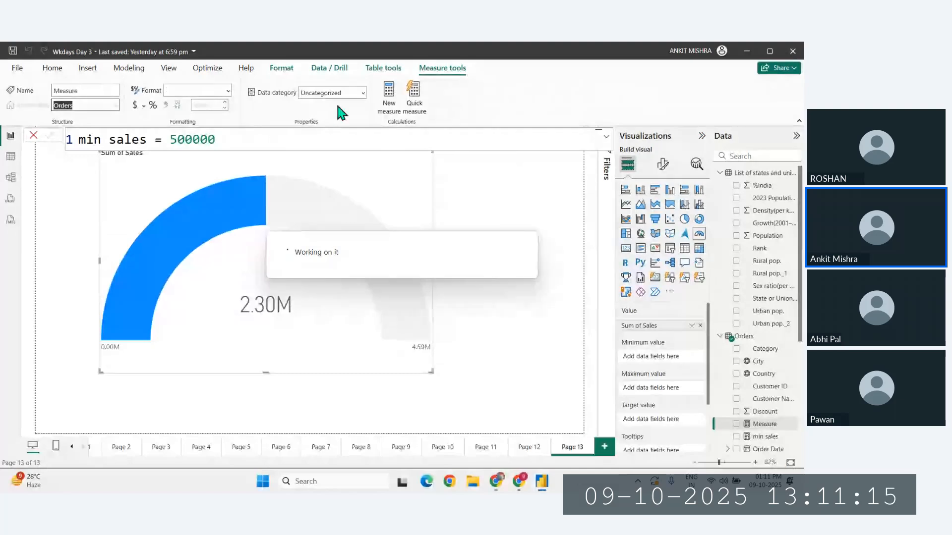
key(BackSpace)
key(BackSpace)
key(BackSpace)
key(BackSpace)
key(BackSpace)
key(BackSpace)
text(a)
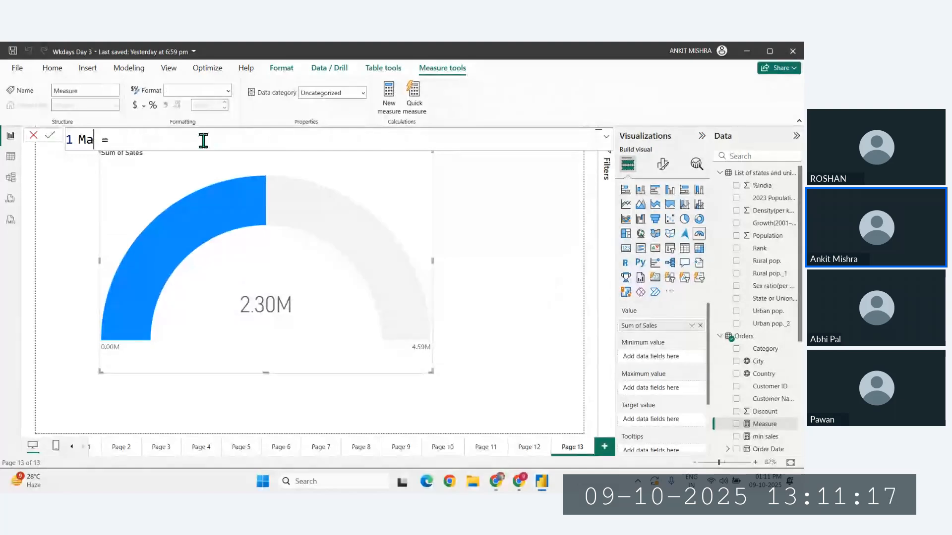
text(x Sales)
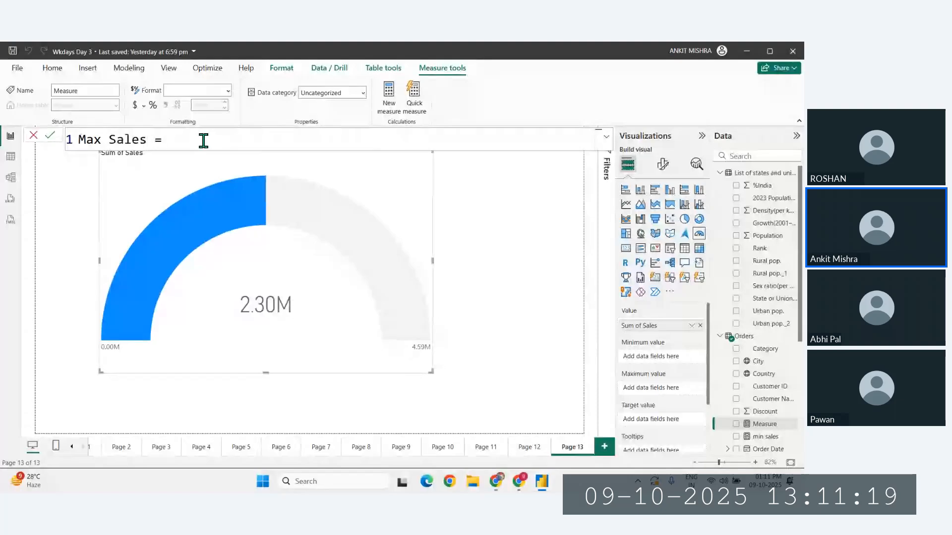
click(204, 141)
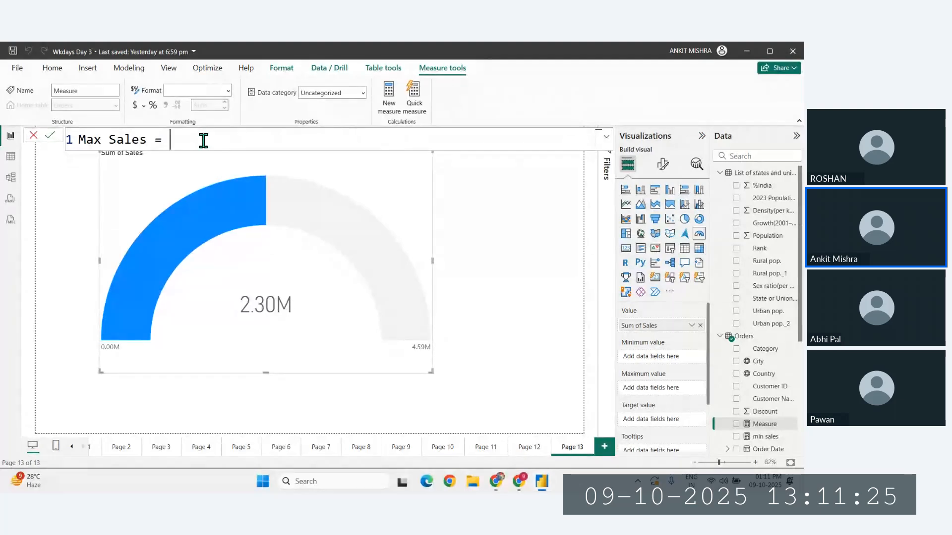
text(10000000)
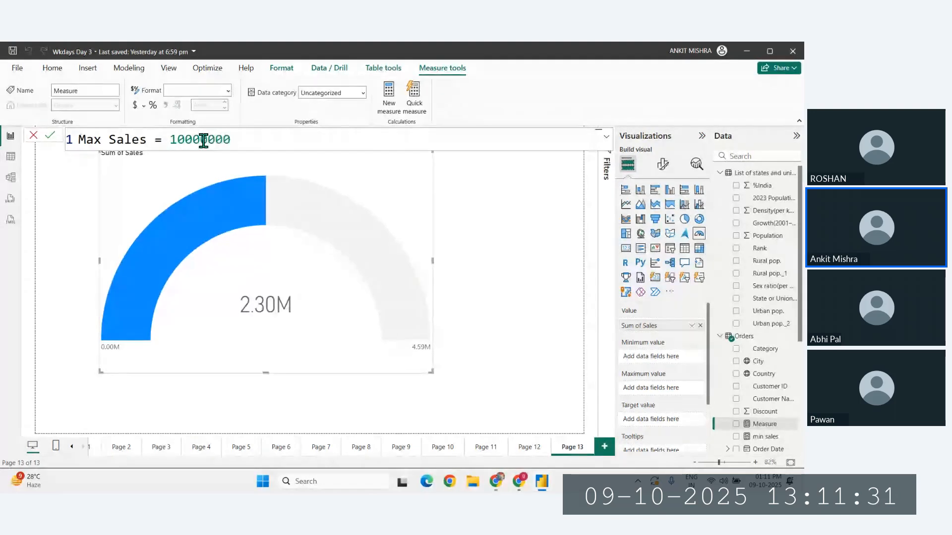
key(Return)
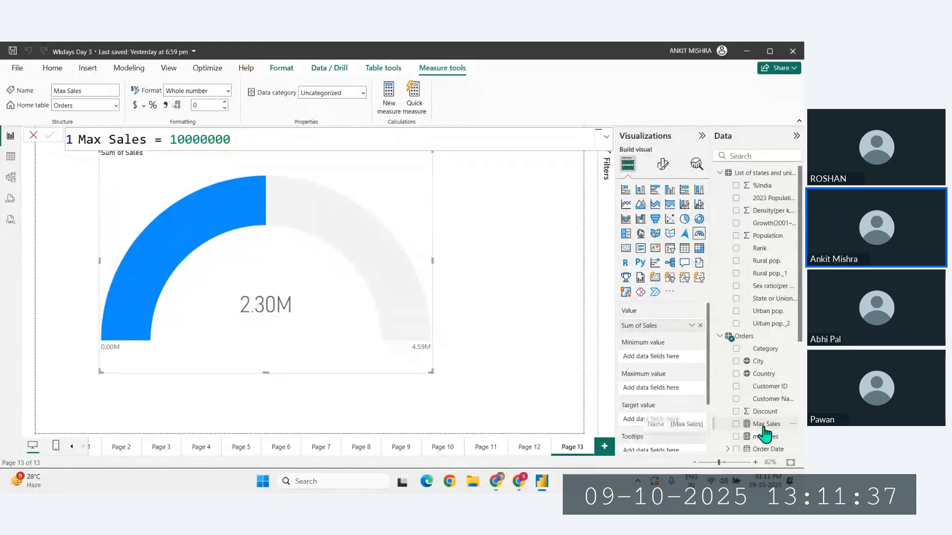
- Create a measure for the sales goal in the Orders table, defined as target Sales = 3000000
click(389, 107)
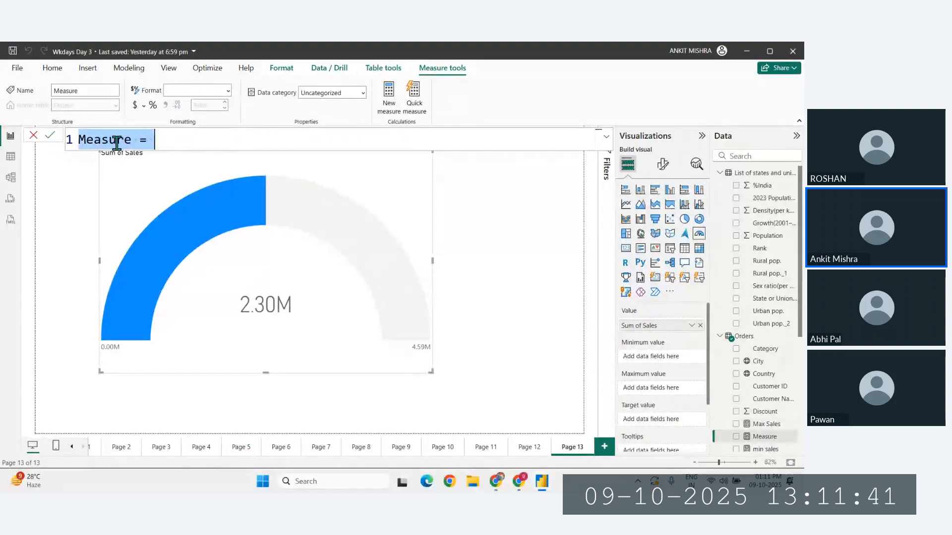
key(BackSpace)
text(target )
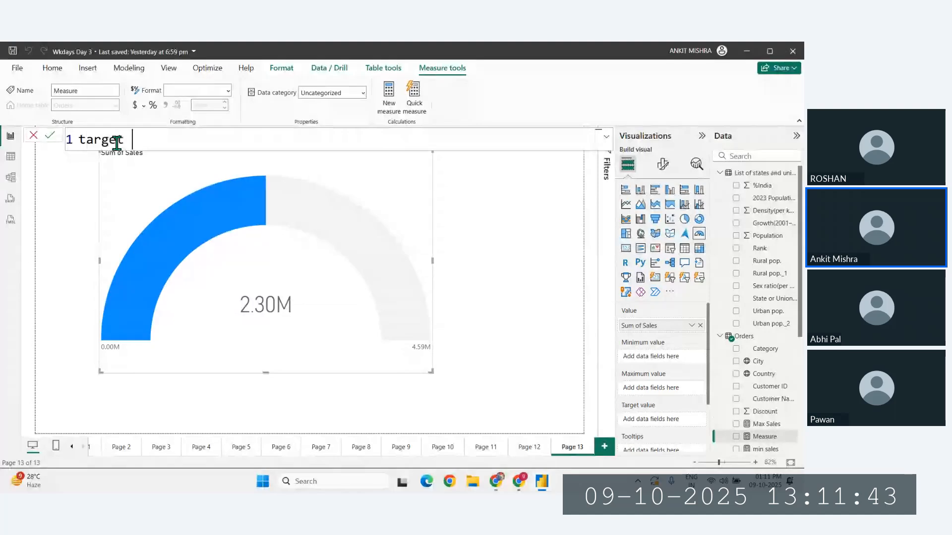
text(Sales =)
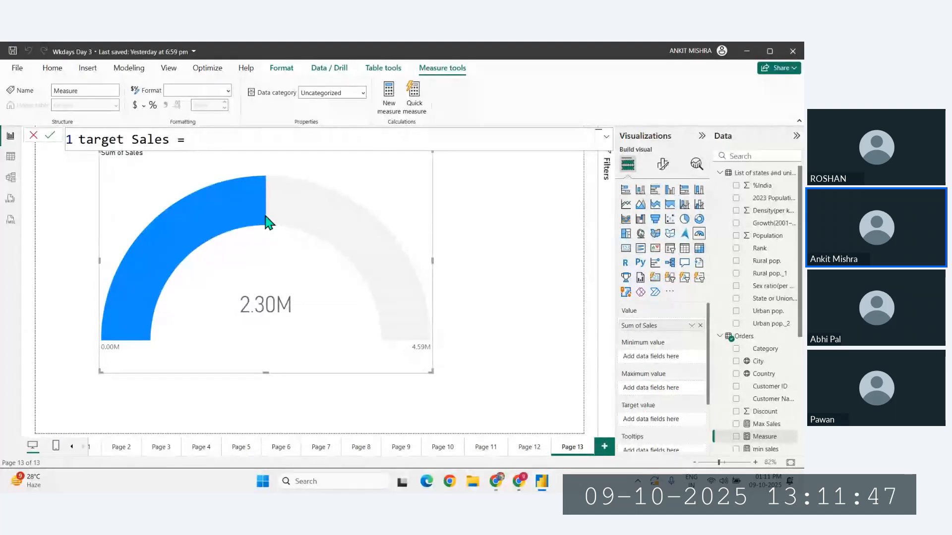
mouse_move(274, 243)
mouse_move(271, 217)
text(3)
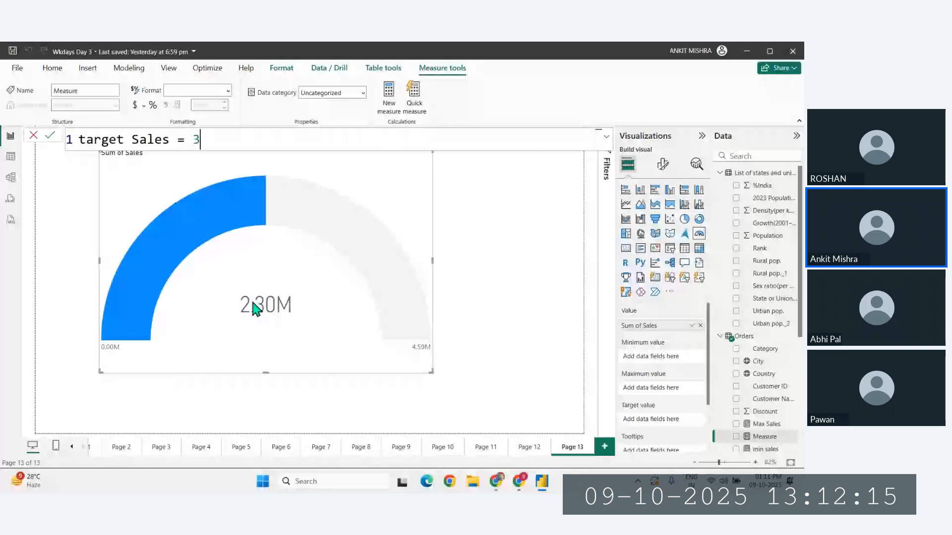
text(000000)
key(Return)
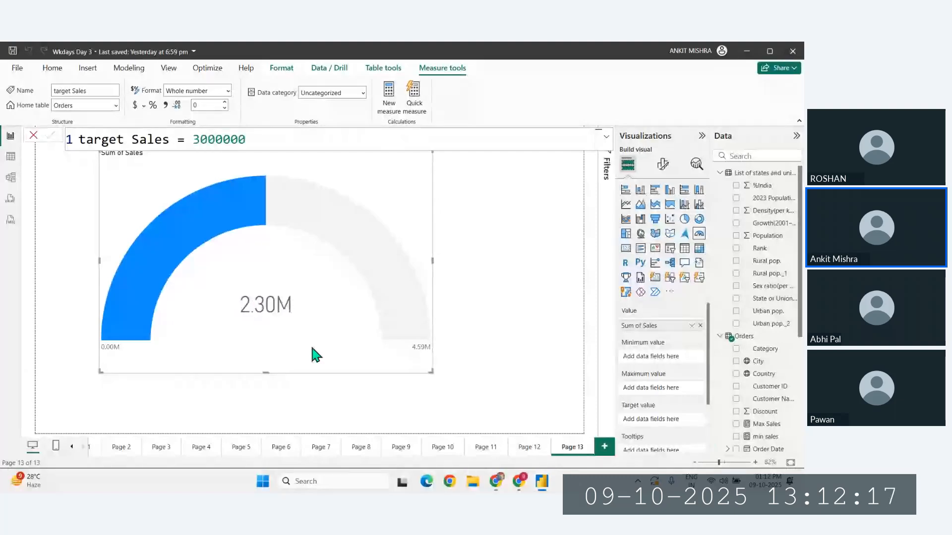
- Create another measure in the Orders table, defined as present sales = SUM(Orders[Sales])
mouse_move(286, 316)
text(pr)
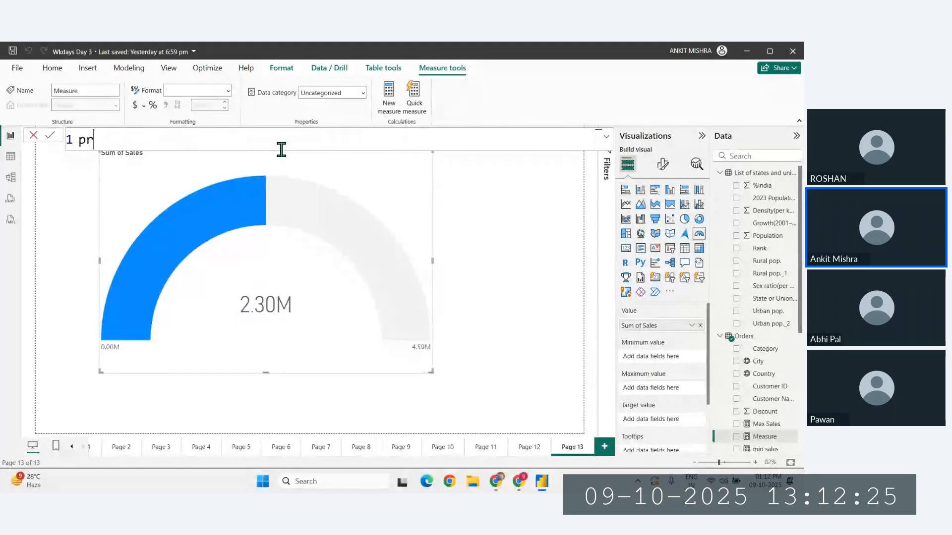
text(esent)
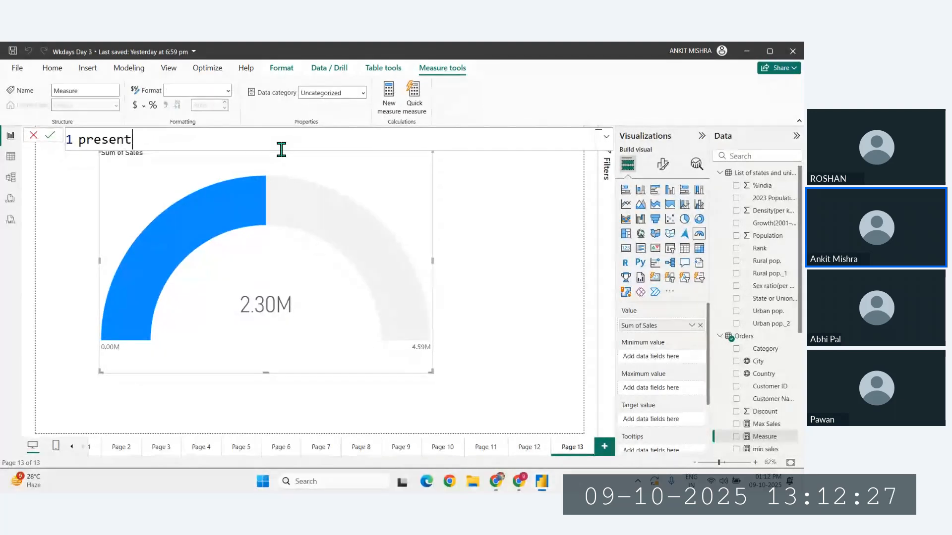
text( sales =)
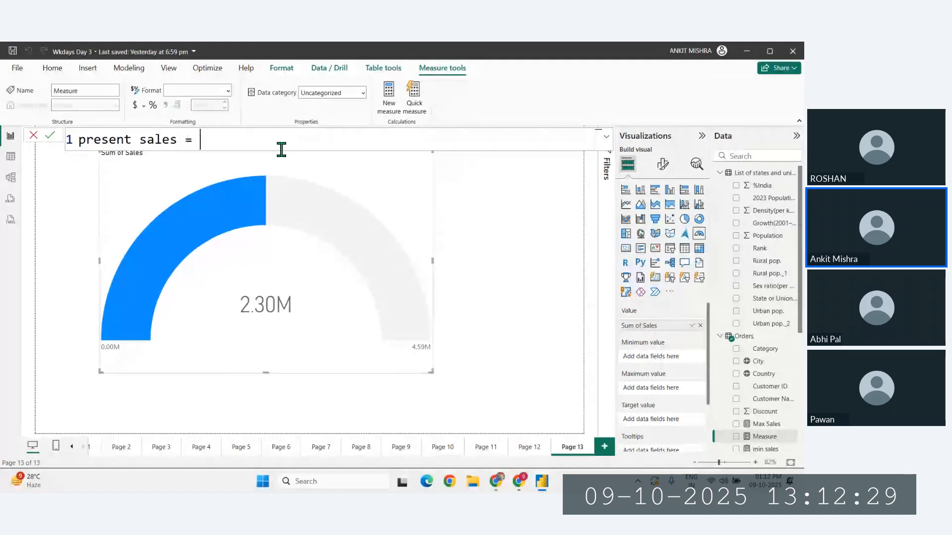
text( sum)
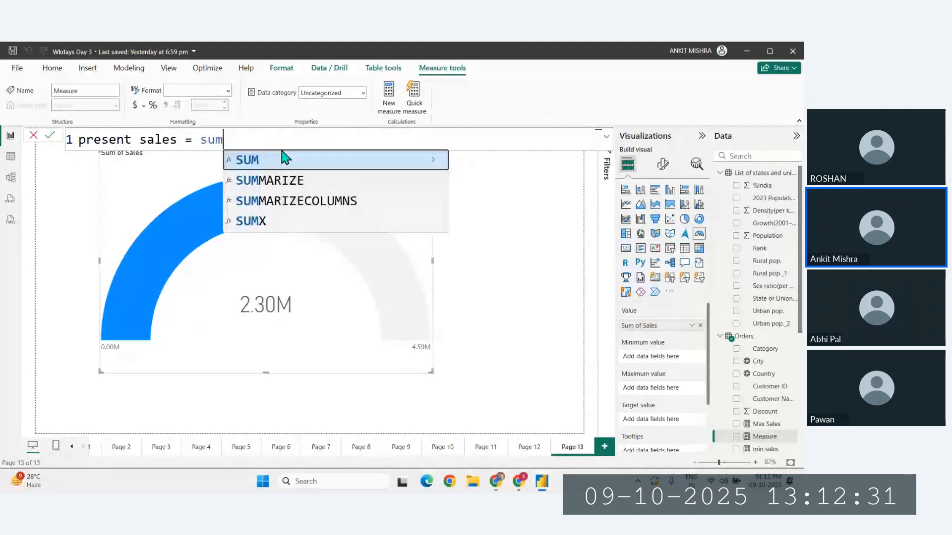
key(Tab)
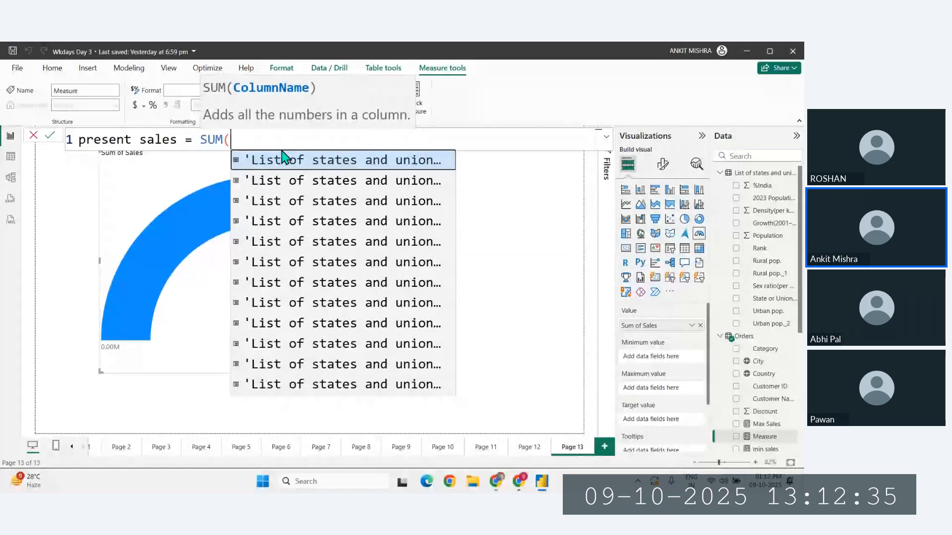
text(sales)
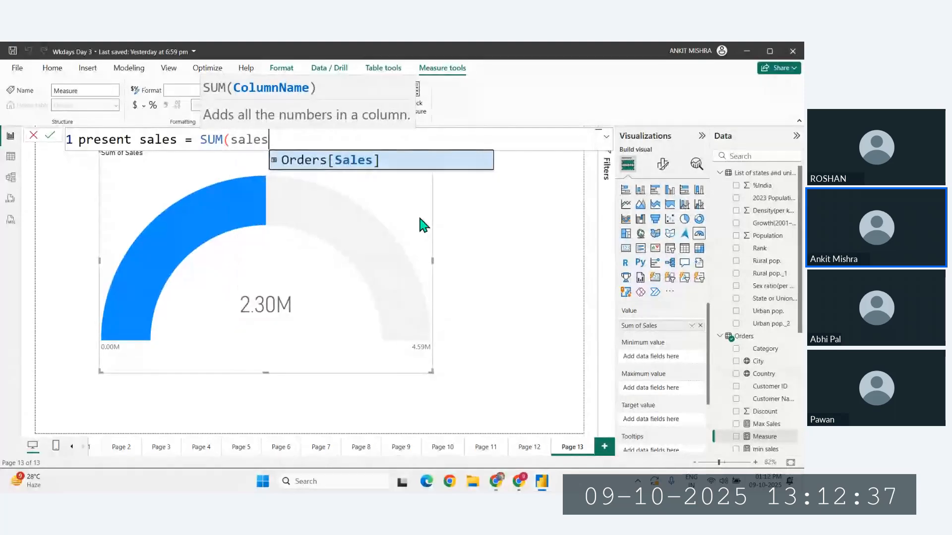
click(347, 165)
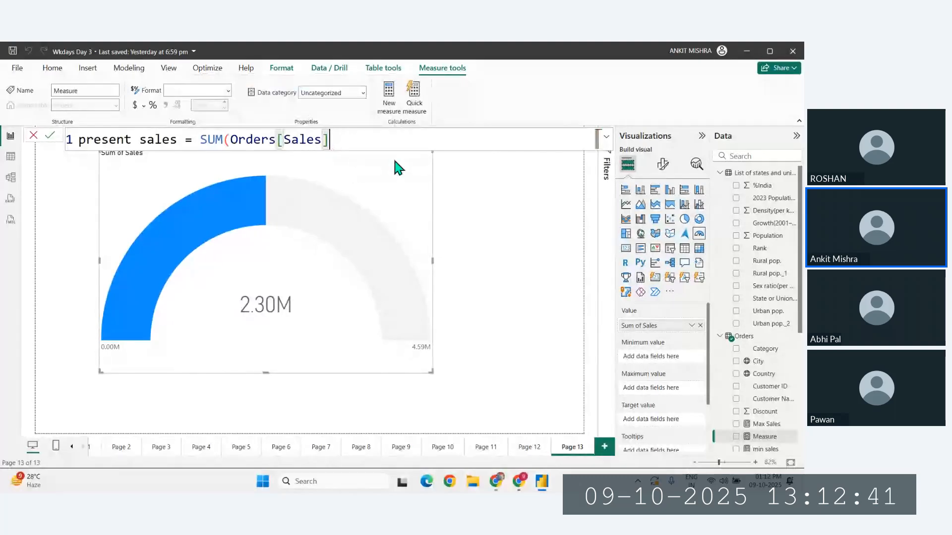
text())
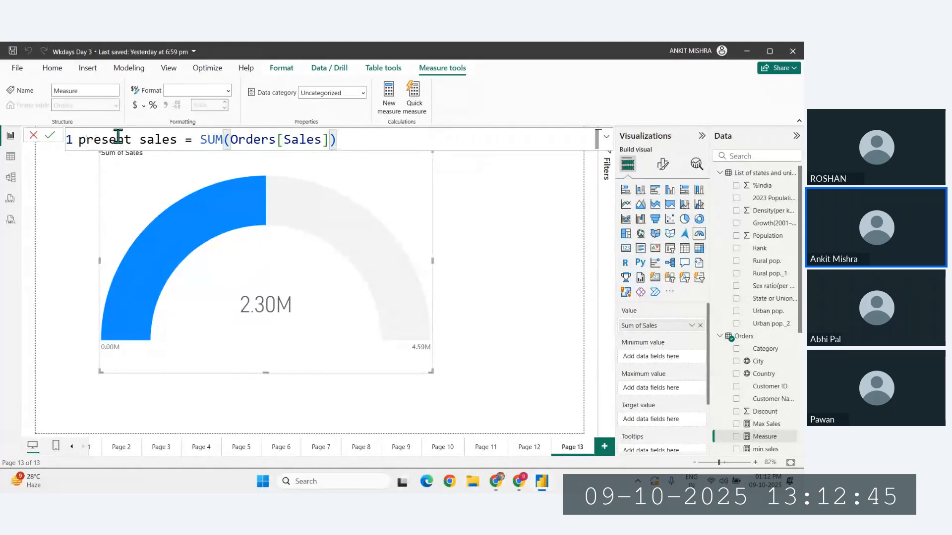
key(Return)
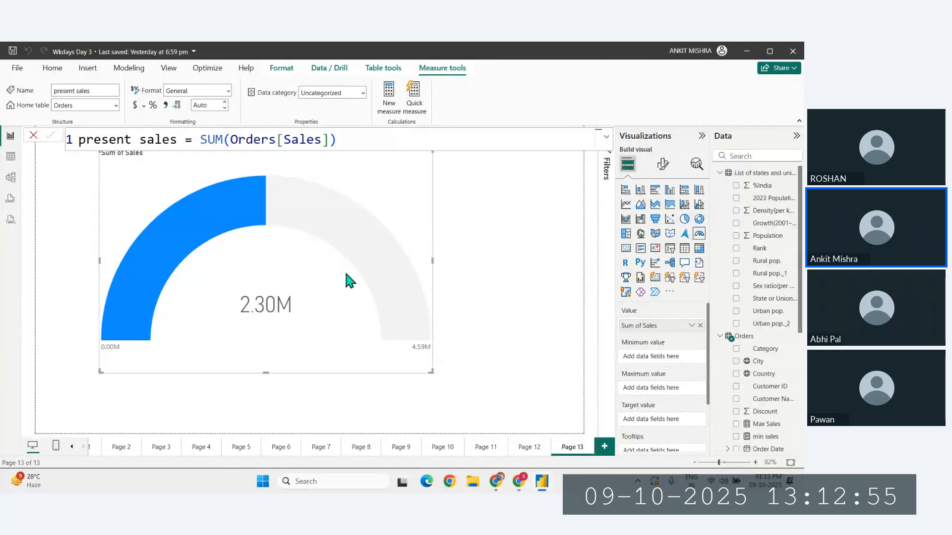
- Replace the Sum of Sales field in the gauge's value with the present sales measure
click(474, 351)
click(425, 323)
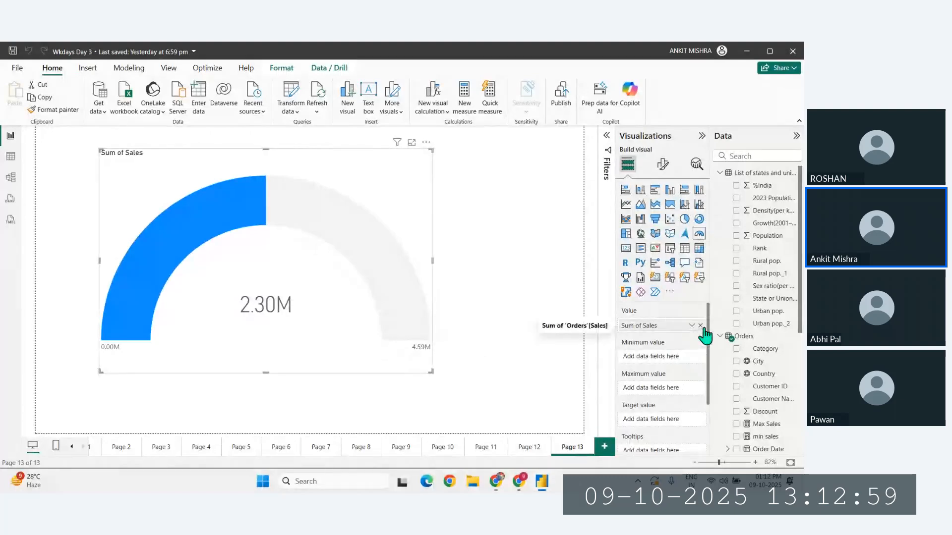
click(703, 326)
scroll(764, 431, down, 5)
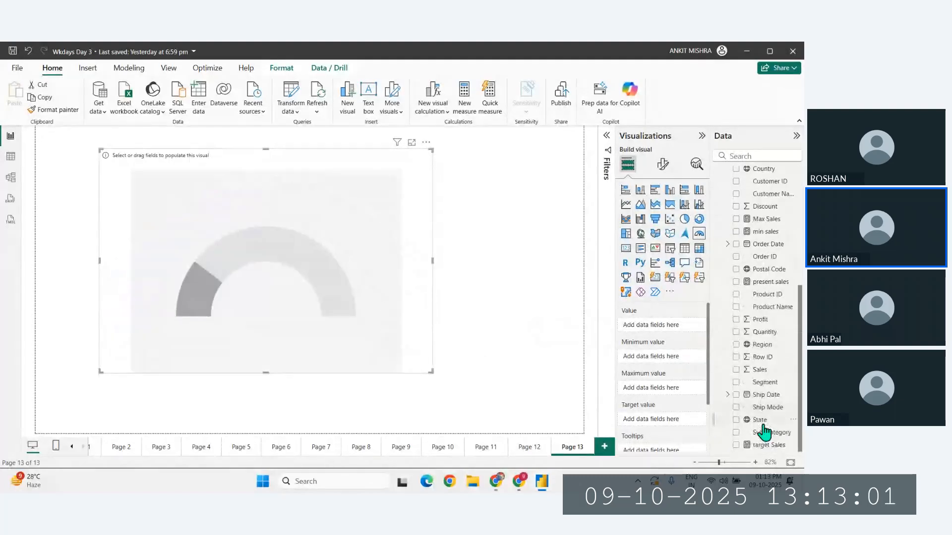
scroll(777, 372, up, 1)
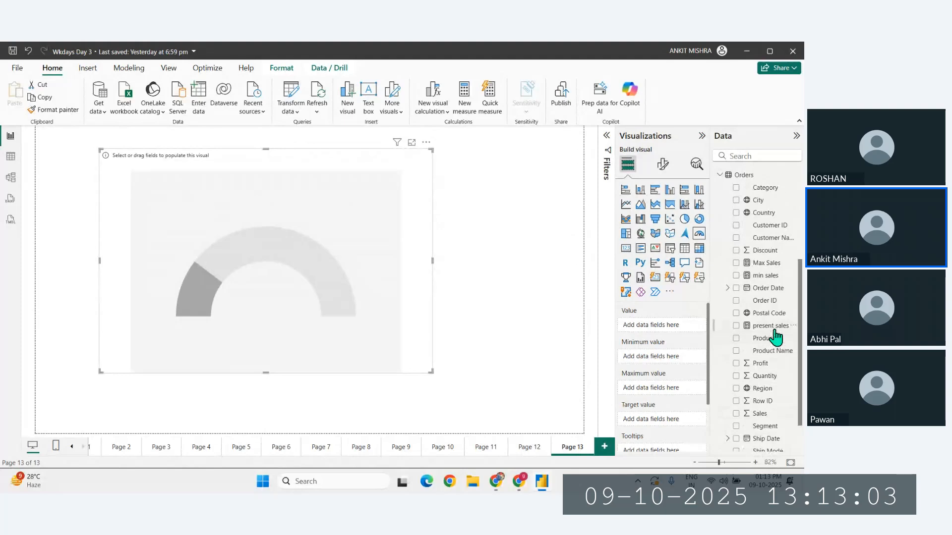
drag(773, 328, 665, 333)
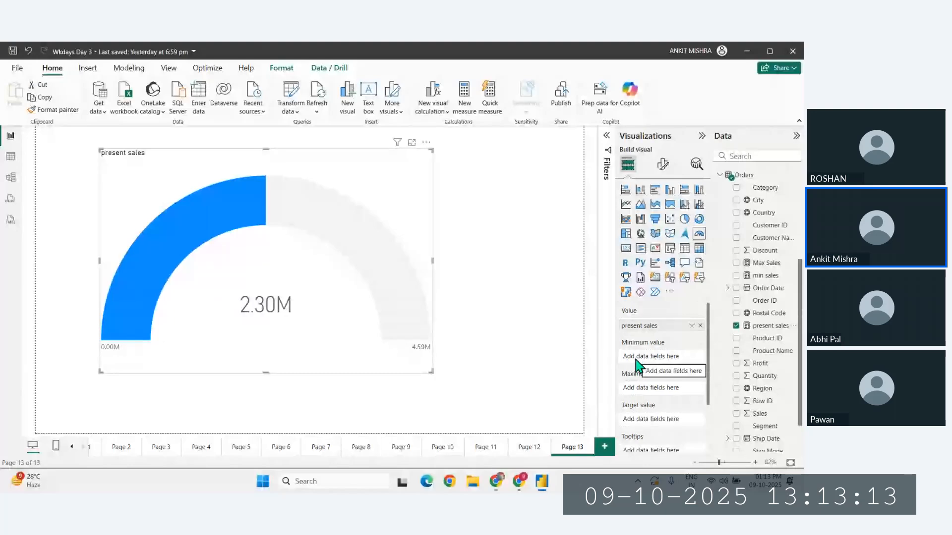
- Assign min sales, Max Sales and target Sales as the gauge's minimum, maximum and target values
drag(765, 276, 663, 357)
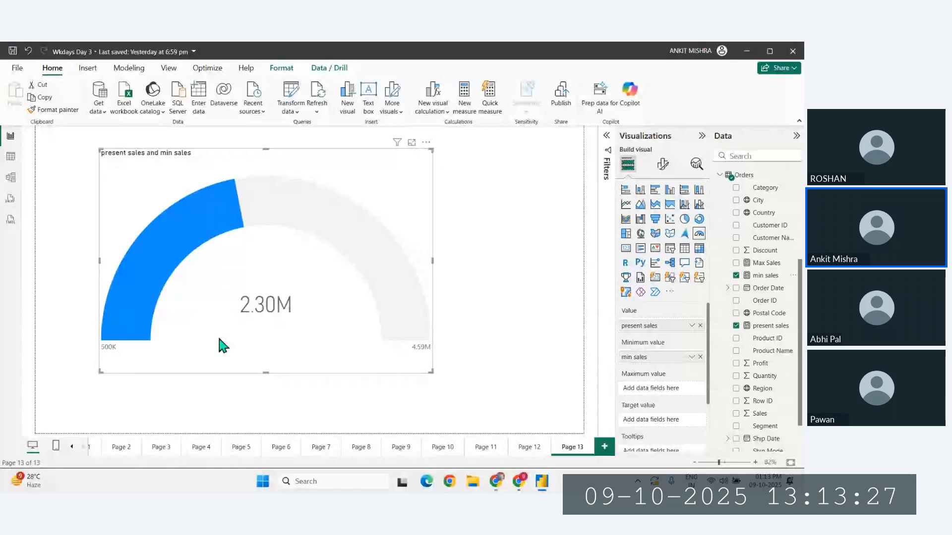
drag(766, 263, 651, 389)
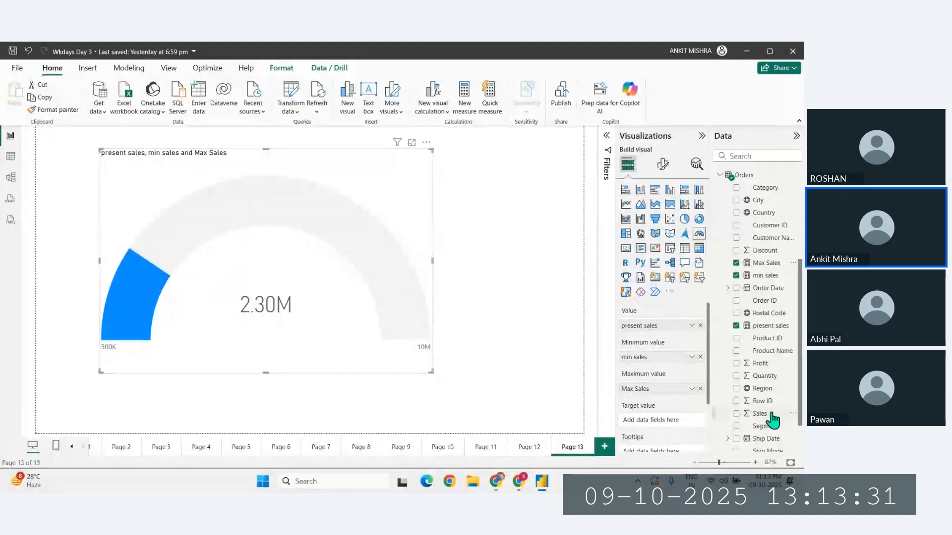
scroll(773, 419, down, 2)
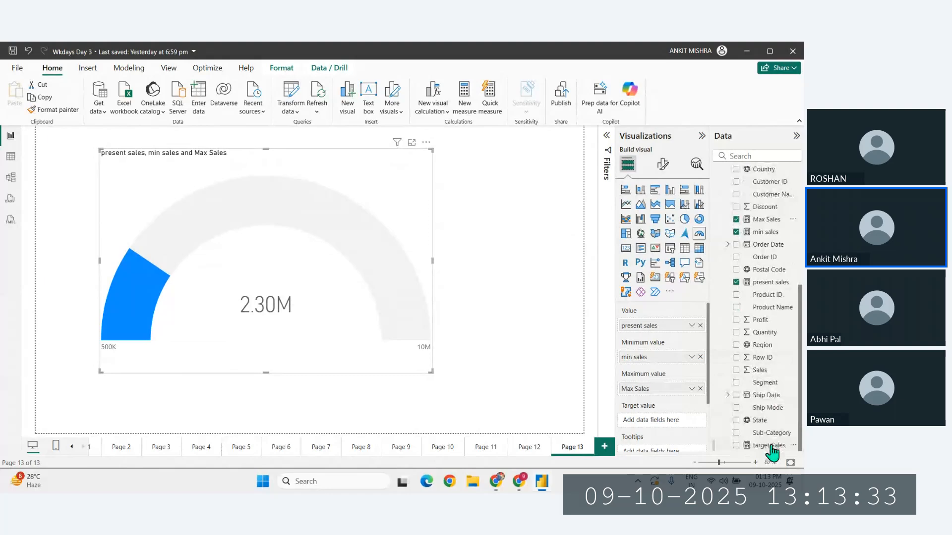
drag(772, 449, 670, 425)
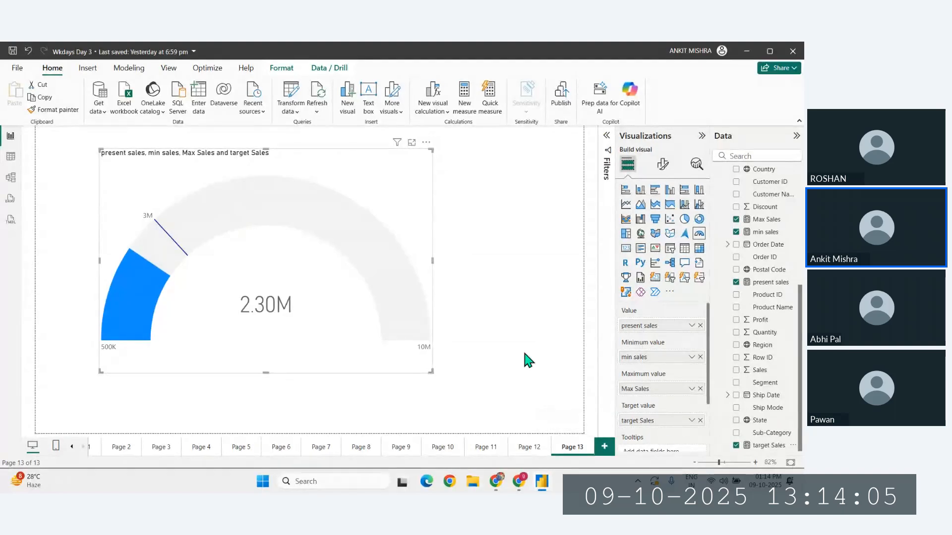
- Create a measure for the sales gap, defined as sales diff = [target Sales] - [present sales]
click(471, 108)
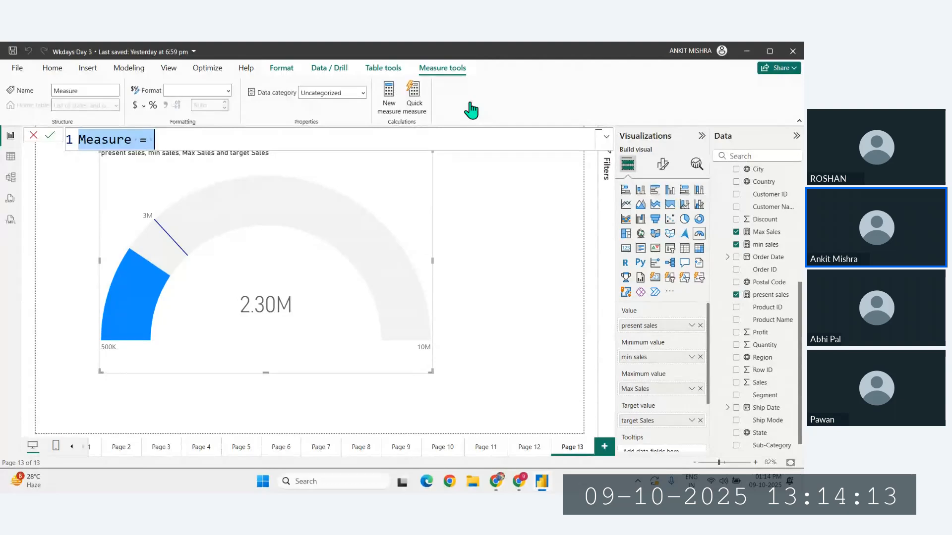
key(BackSpace)
text(sales )
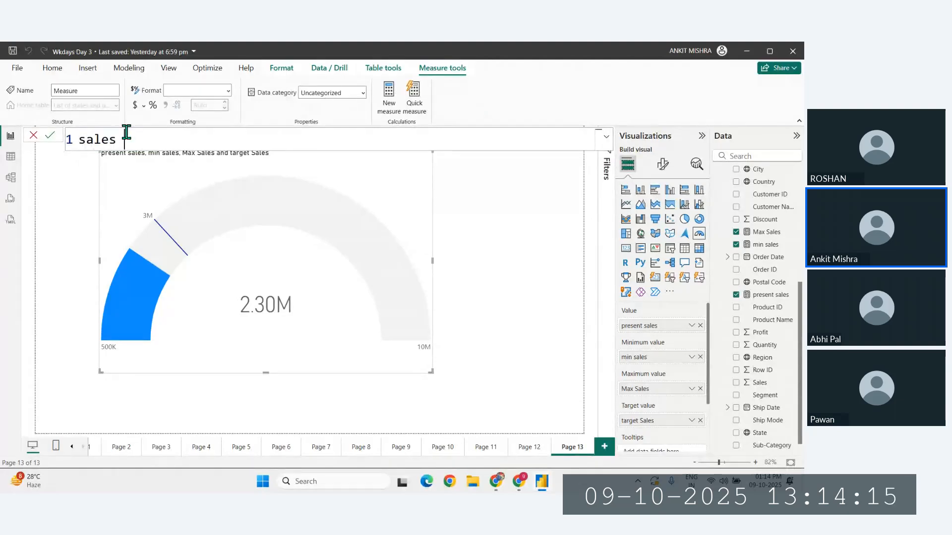
text(diff = p)
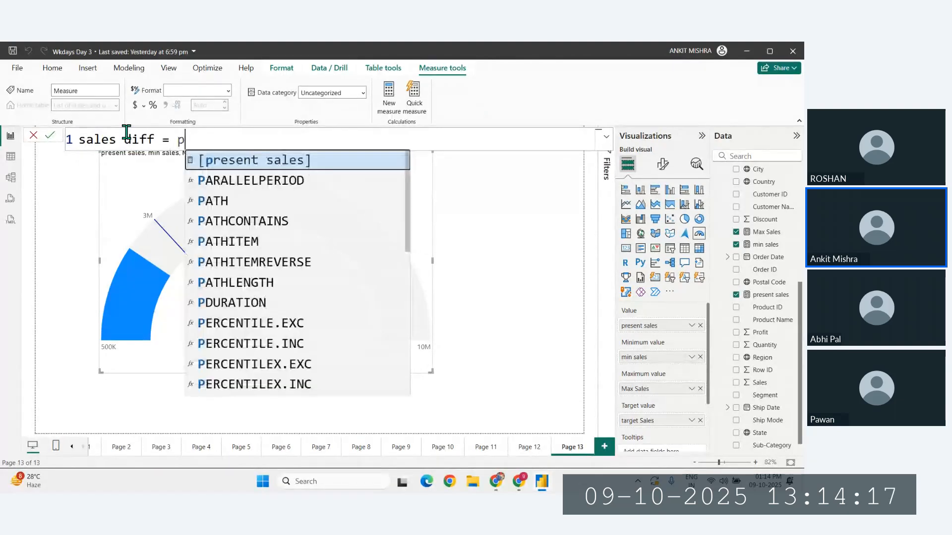
key(BackSpace)
text(targ)
key(Tab)
text(- pres)
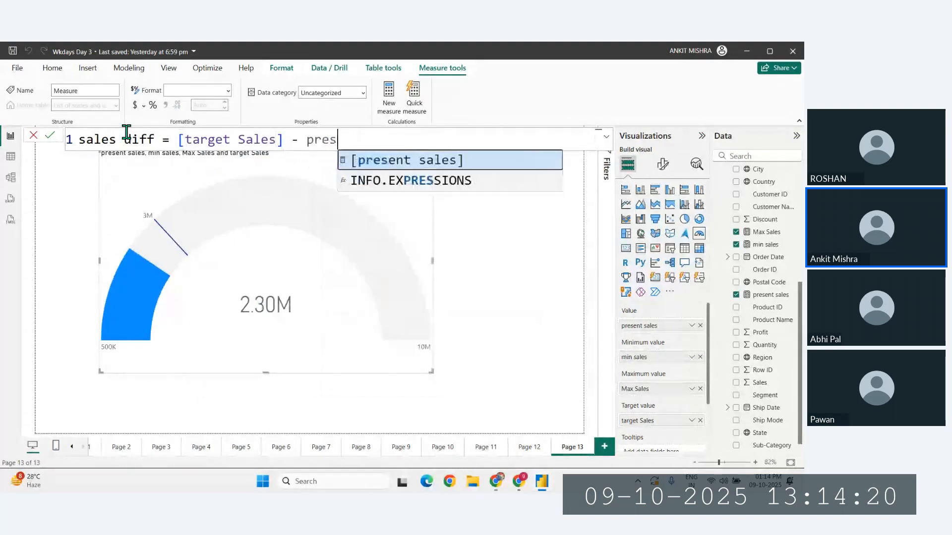
key(Tab)
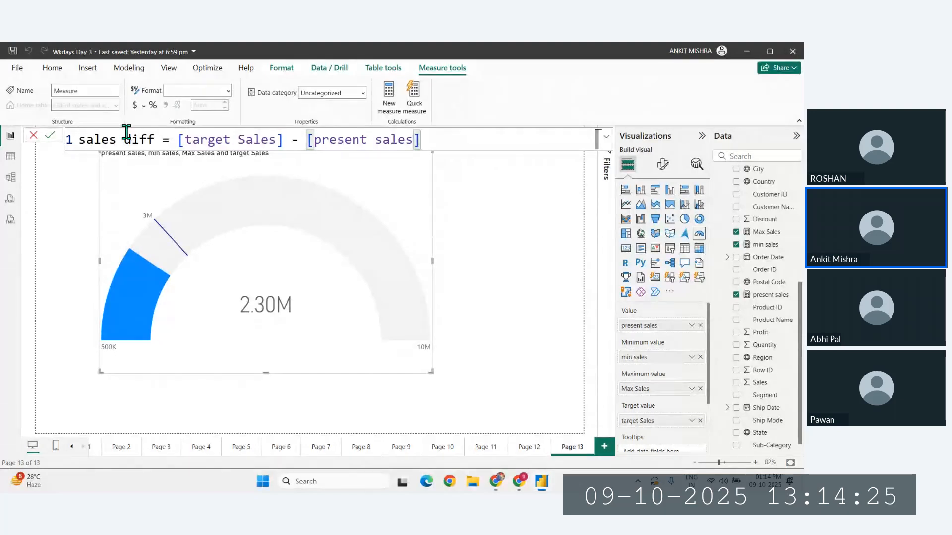
key(Return)
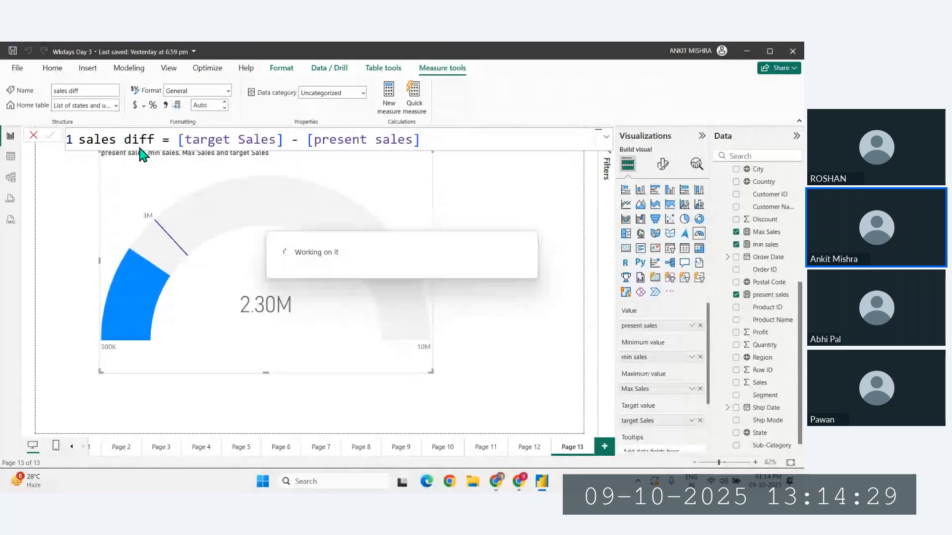
- Move the gauge slightly up and to the left to free space beneath it, and deselect it
click(495, 281)
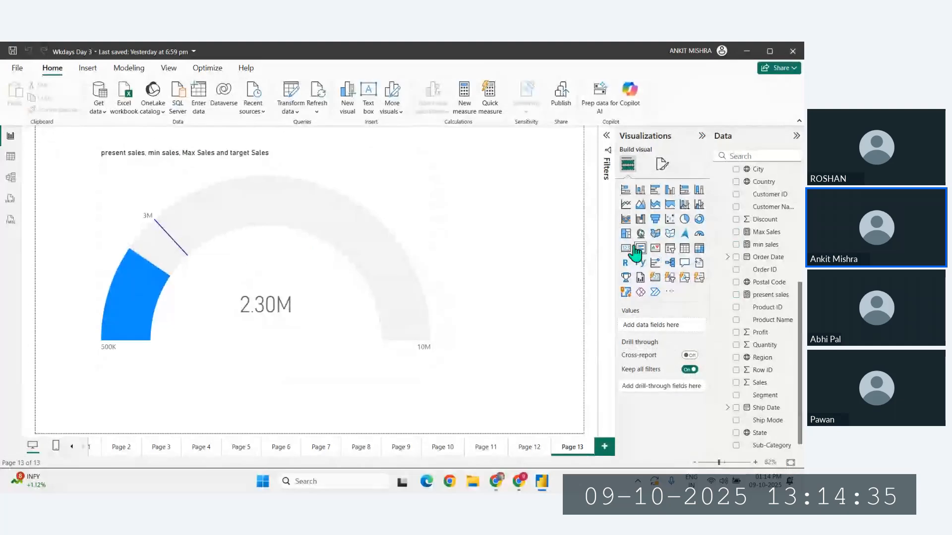
click(272, 256)
click(510, 297)
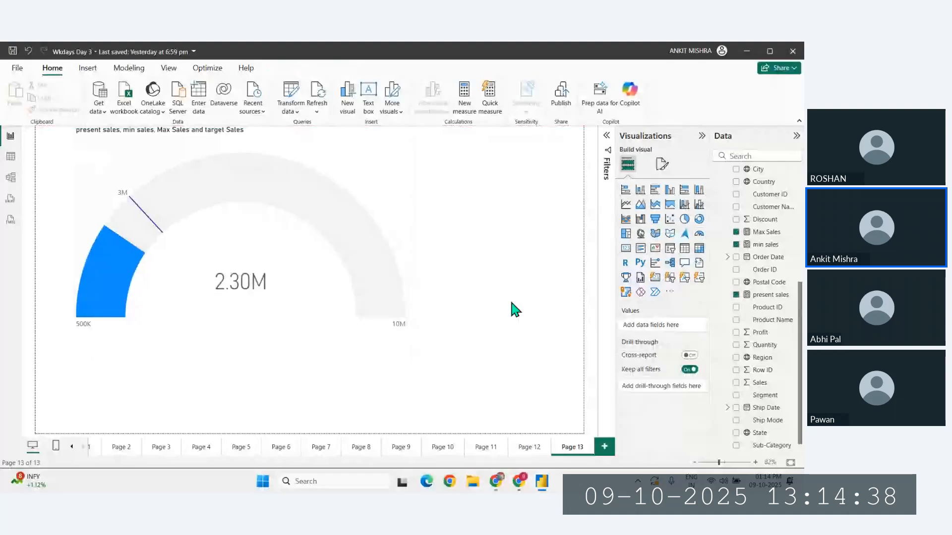
- Add a card visual below the gauge and populate it with the sales diff measure
click(626, 248)
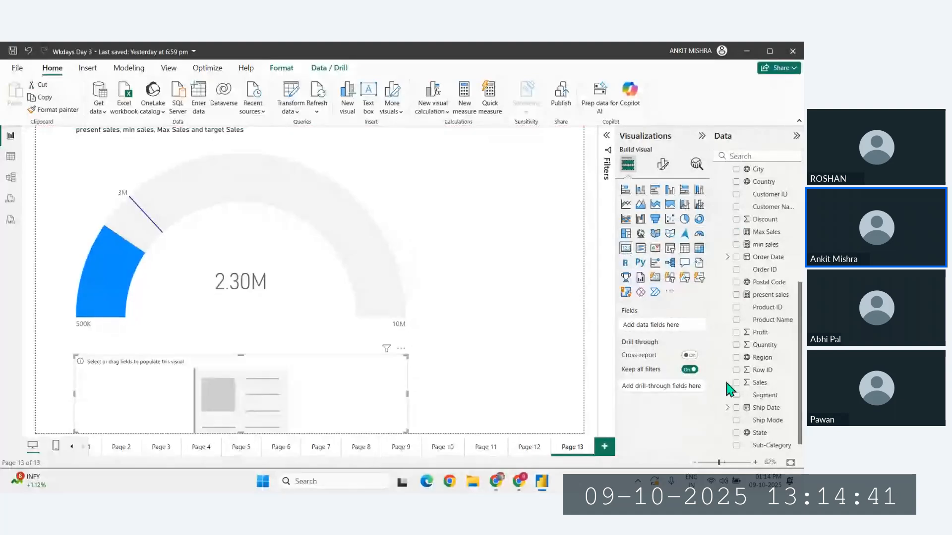
scroll(764, 342, down, 1)
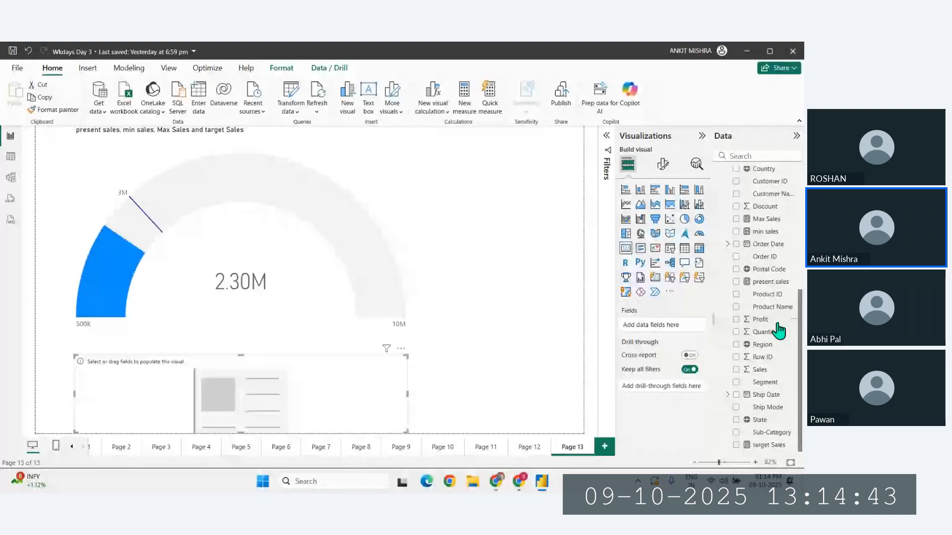
scroll(773, 351, up, 3)
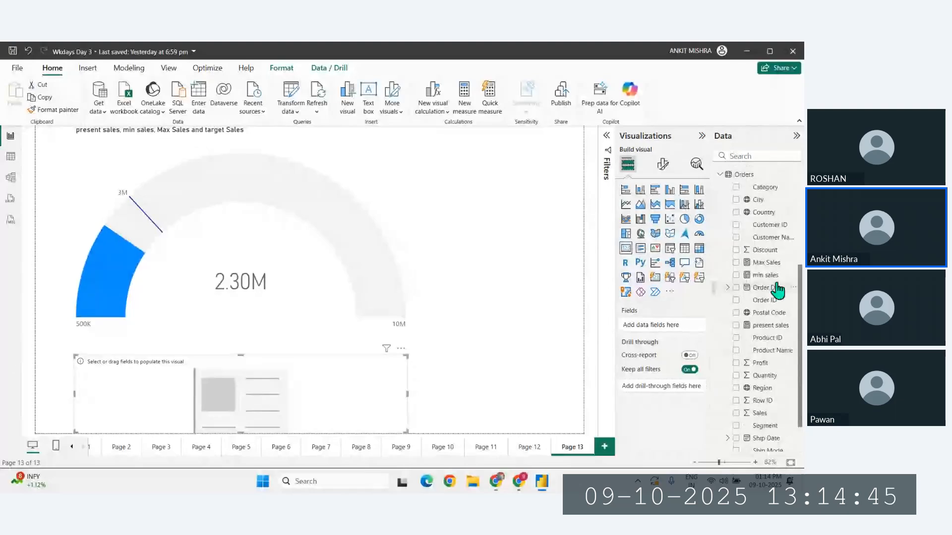
scroll(774, 298, up, 5)
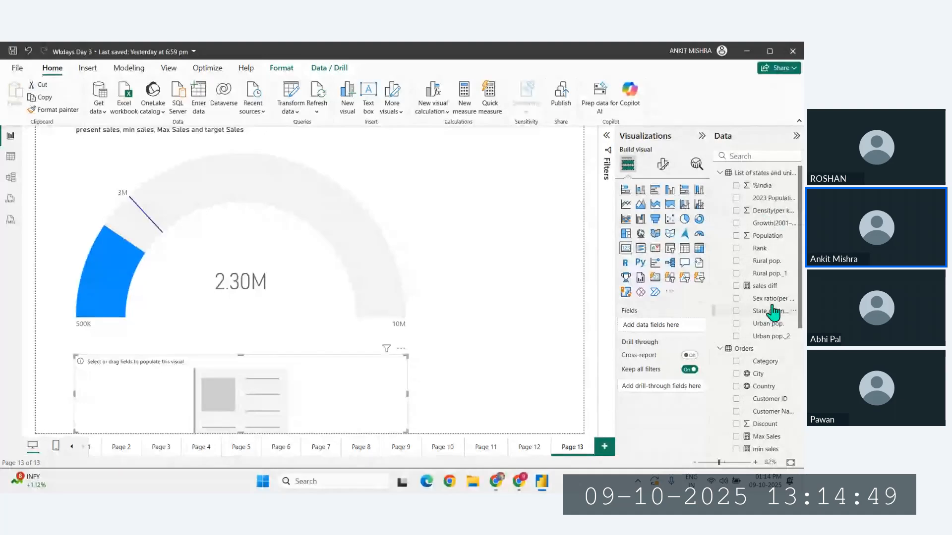
click(766, 286)
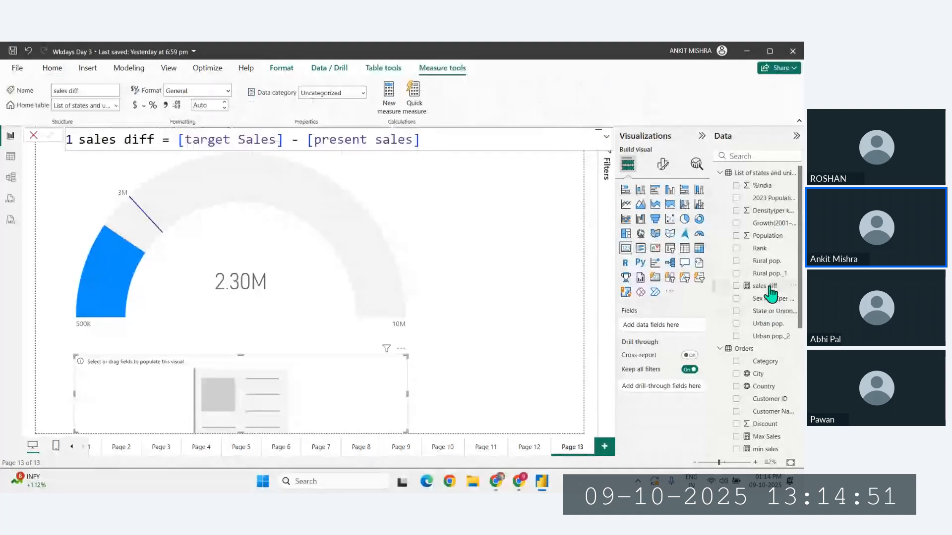
drag(766, 288, 278, 403)
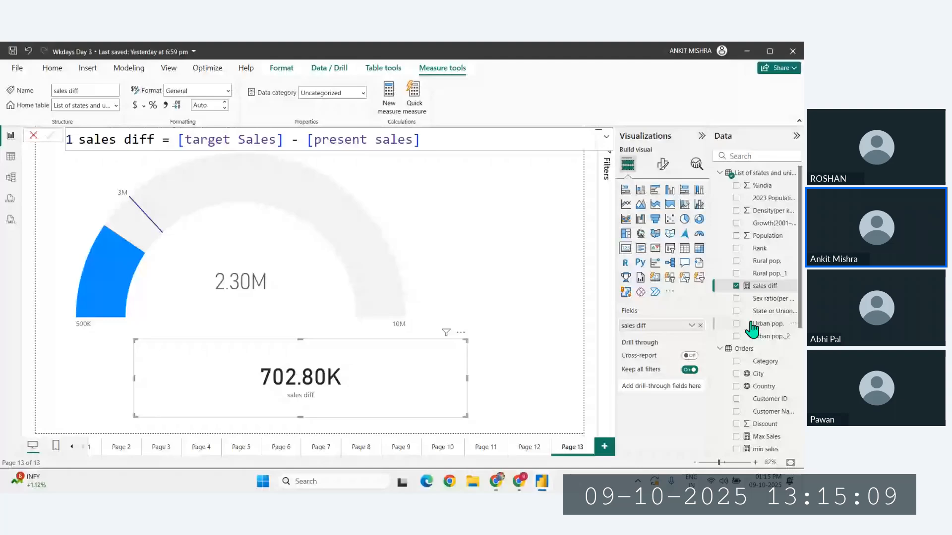
- Reverse the subtraction in the sales diff measure so it reads [present sales] - [target Sales]
drag(313, 140, 185, 139)
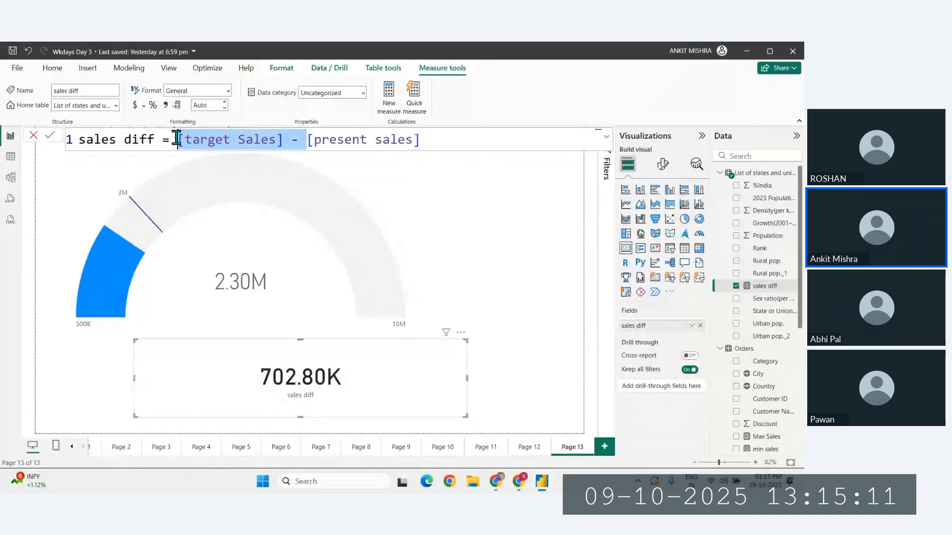
key(BackSpace)
click(368, 142)
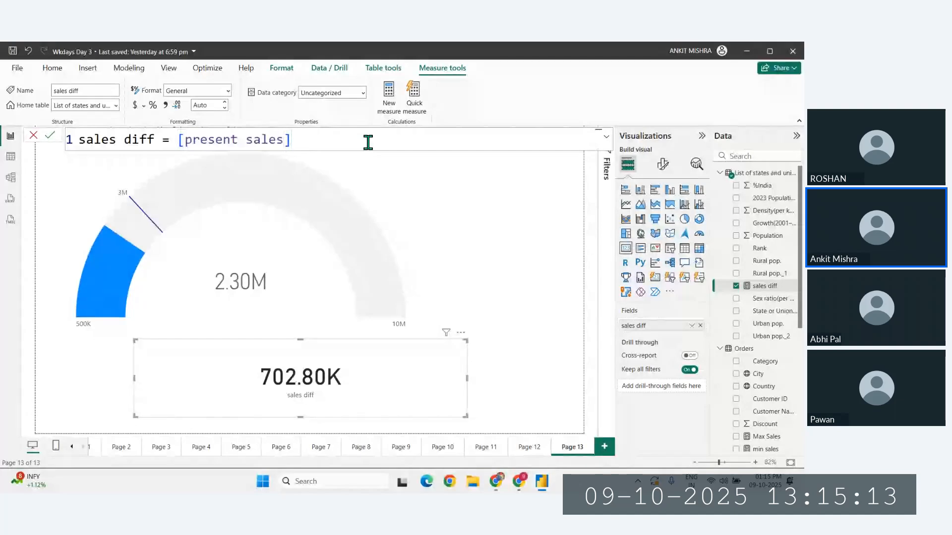
text([target Sales] -)
click(298, 138)
text(-)
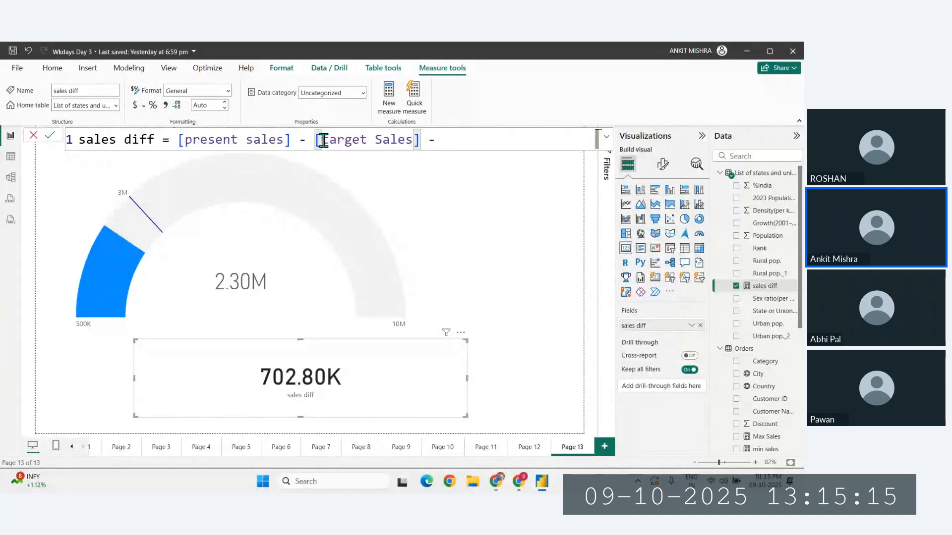
click(446, 140)
key(BackSpace)
key(Return)
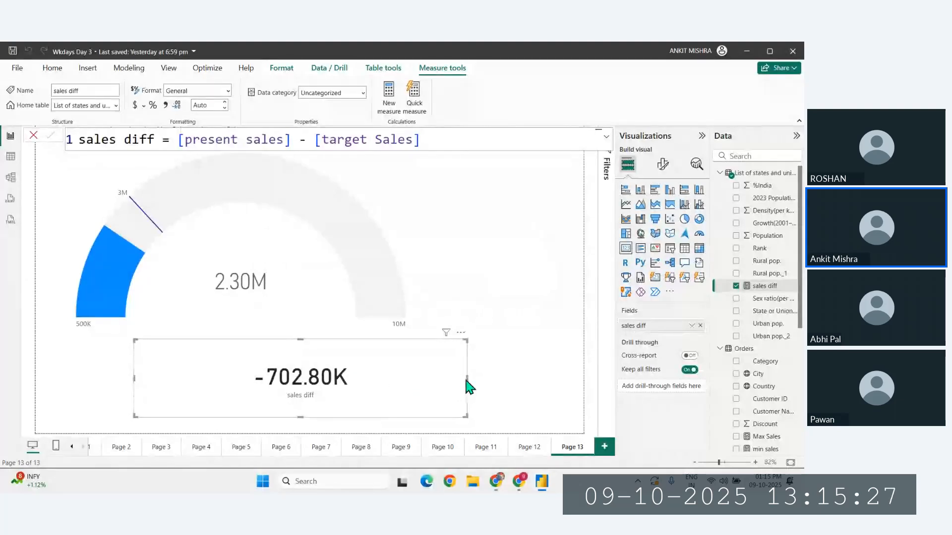
- Turn off the category label on the sales diff card and shrink the card to fit closely around its value
click(656, 166)
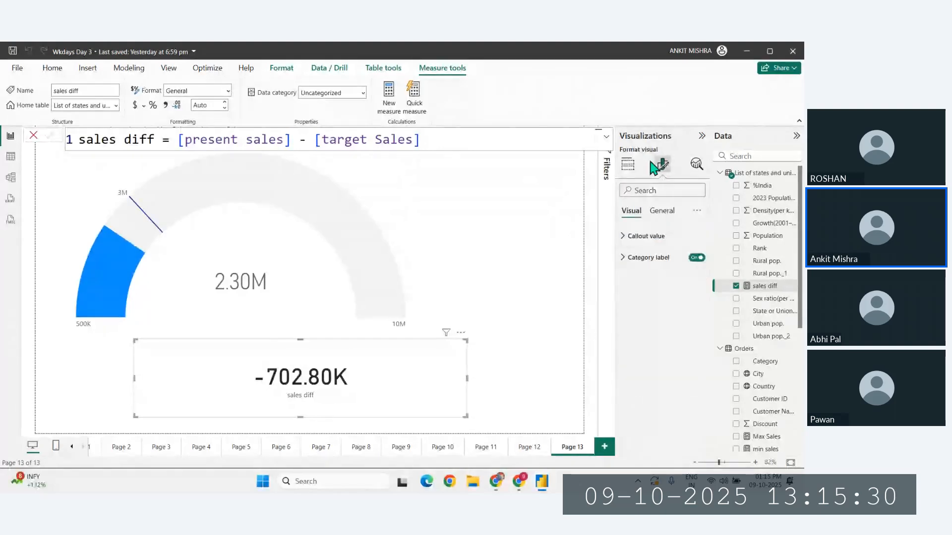
click(696, 260)
click(694, 261)
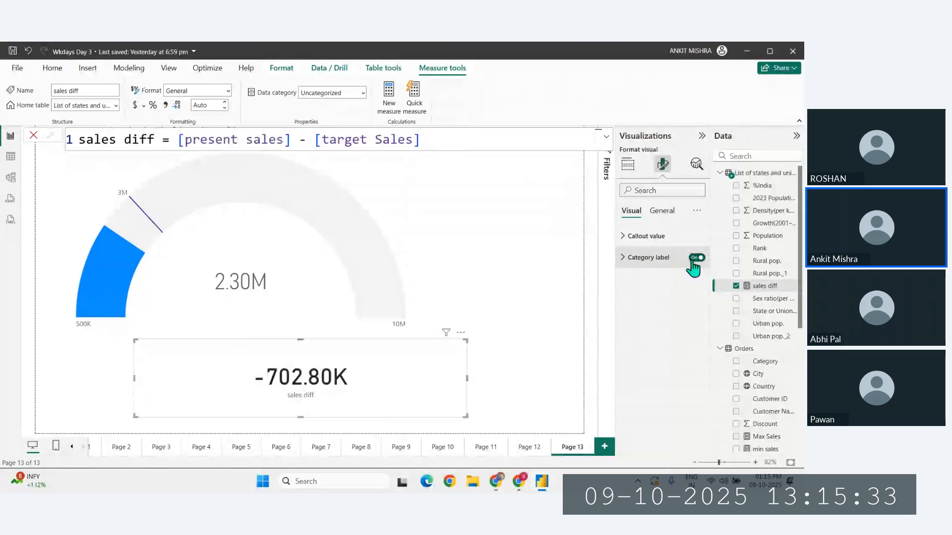
click(693, 259)
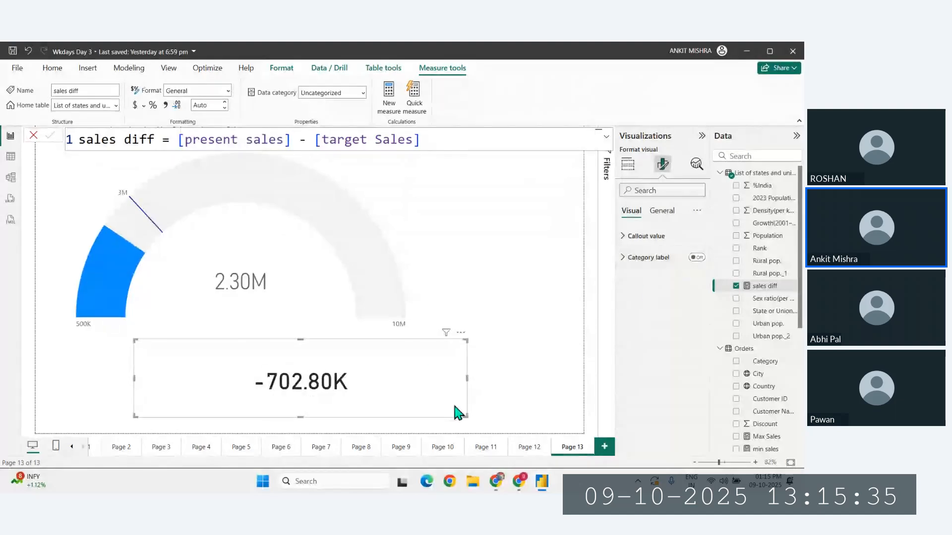
drag(464, 416, 247, 378)
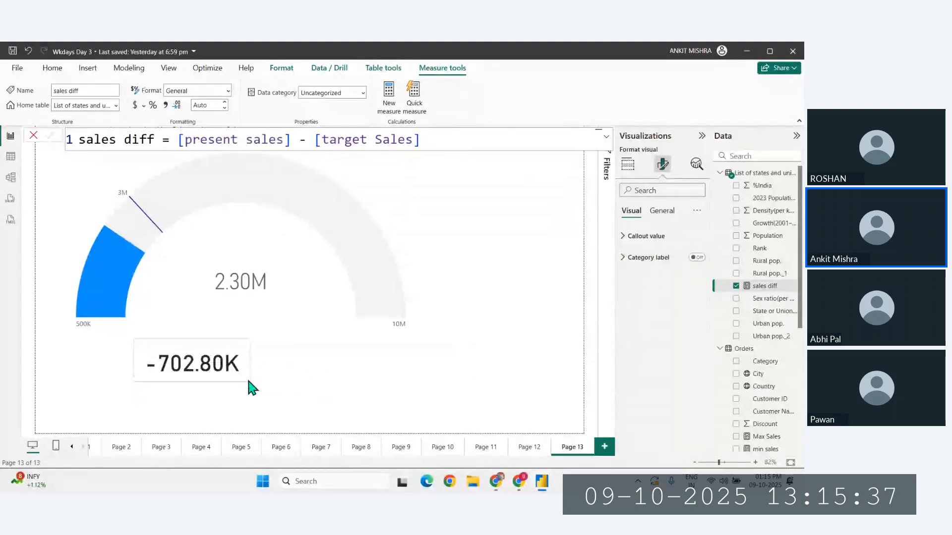
- Set the font size of the sales diff card's callout value to 15
click(643, 238)
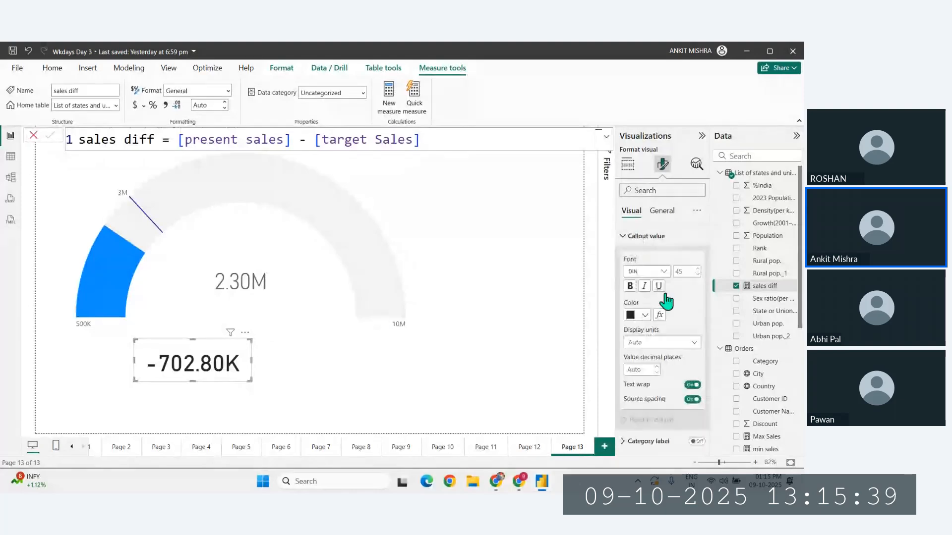
click(678, 271)
text(12)
key(Return)
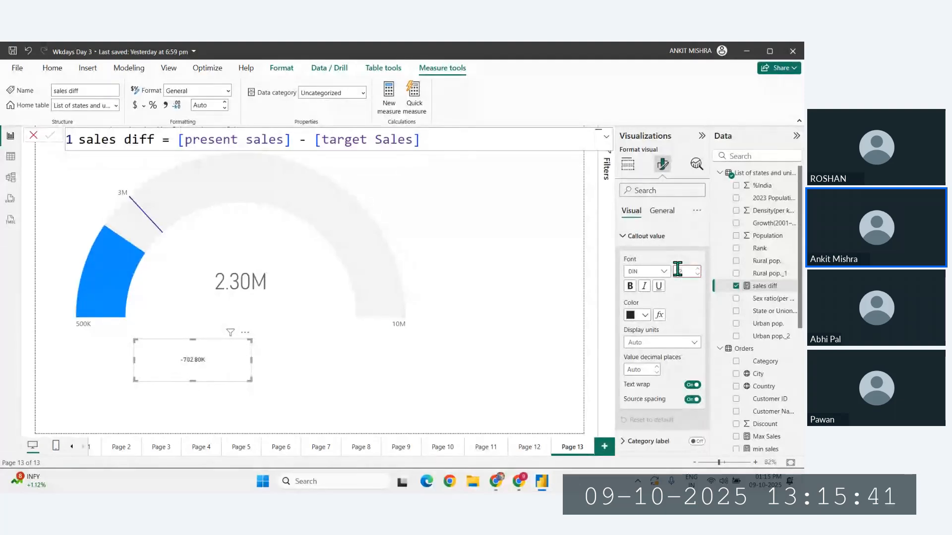
key(BackSpace)
key(BackSpace)
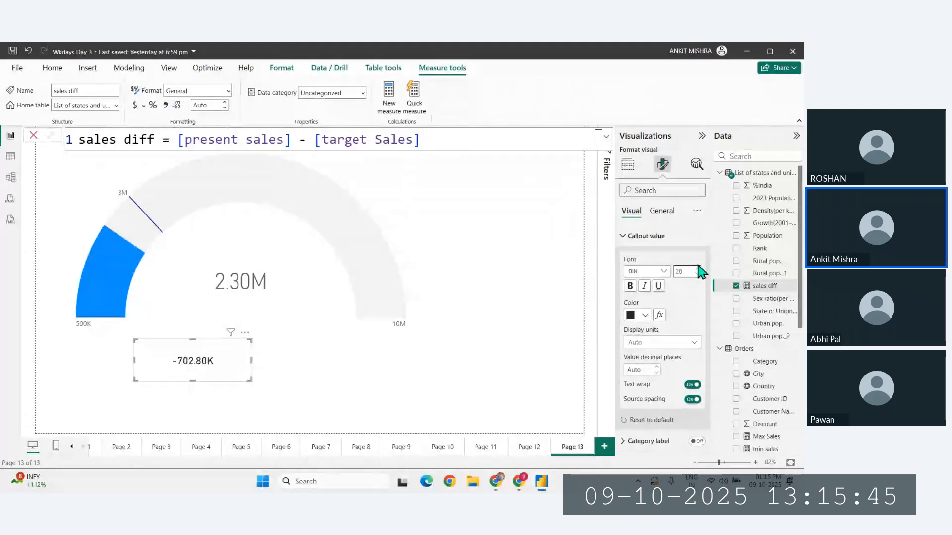
text(15)
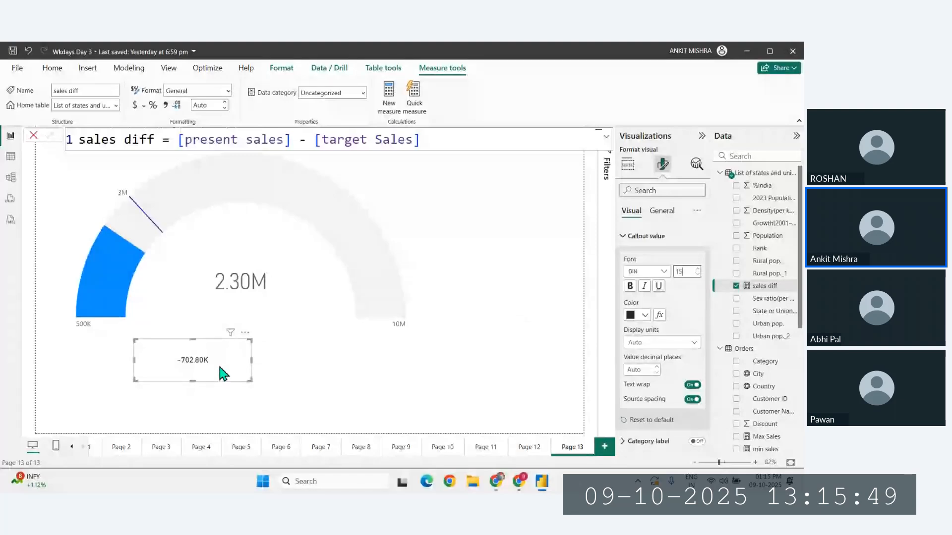
- Move the sales diff card inside the gauge arc, directly beneath the gauge's callout value, and deselect it
drag(218, 362, 273, 325)
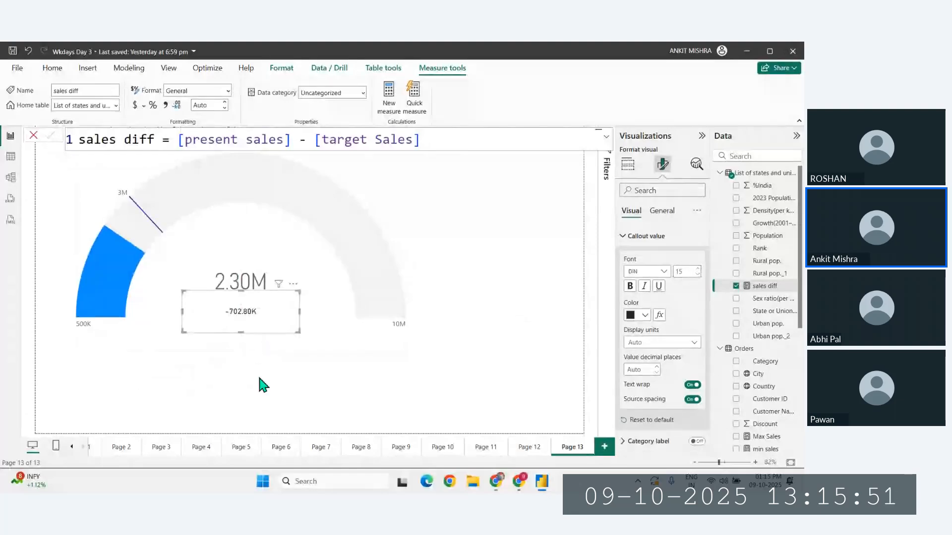
click(254, 390)
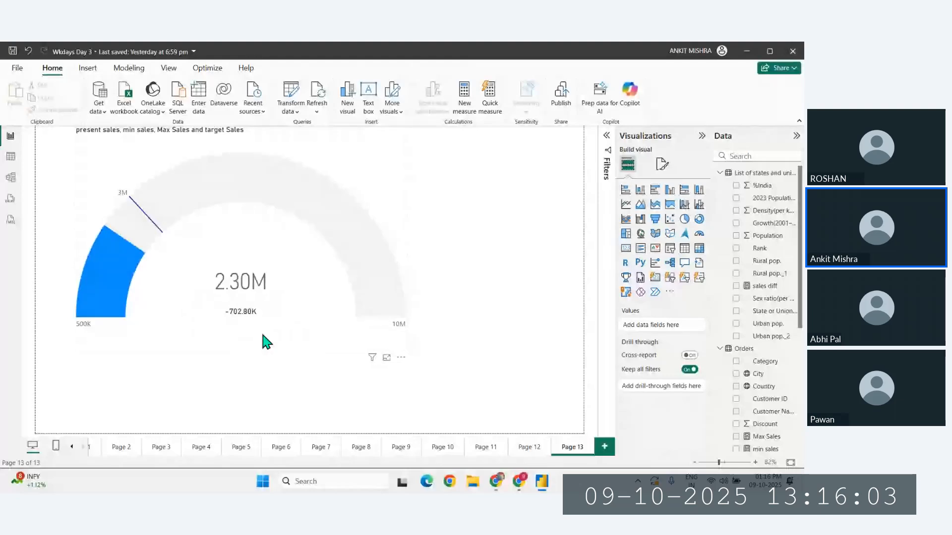
click(254, 316)
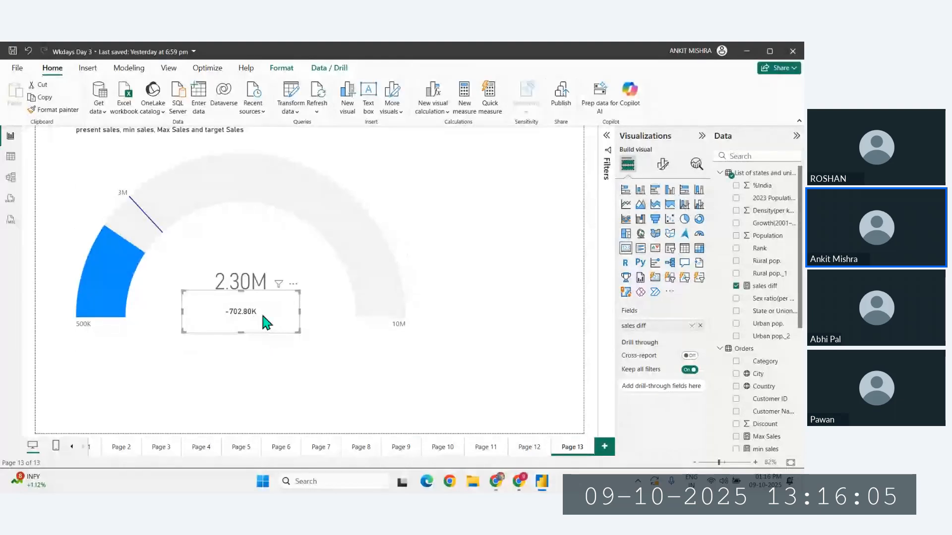
click(338, 367)
- Start a new measure named sales icon with an IF function testing [present sales] > [target Sales]
click(249, 321)
click(466, 107)
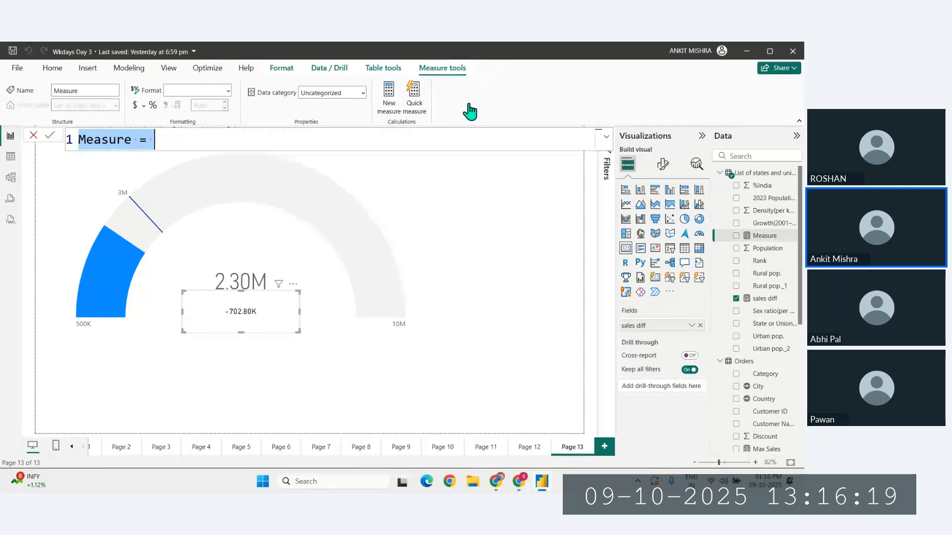
double_click(130, 143)
key(BackSpace)
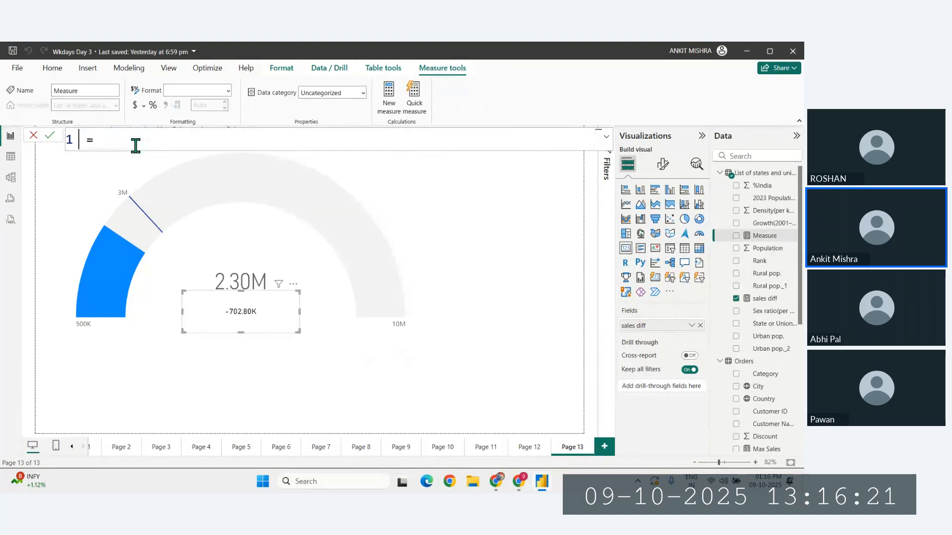
text(sales icon = )
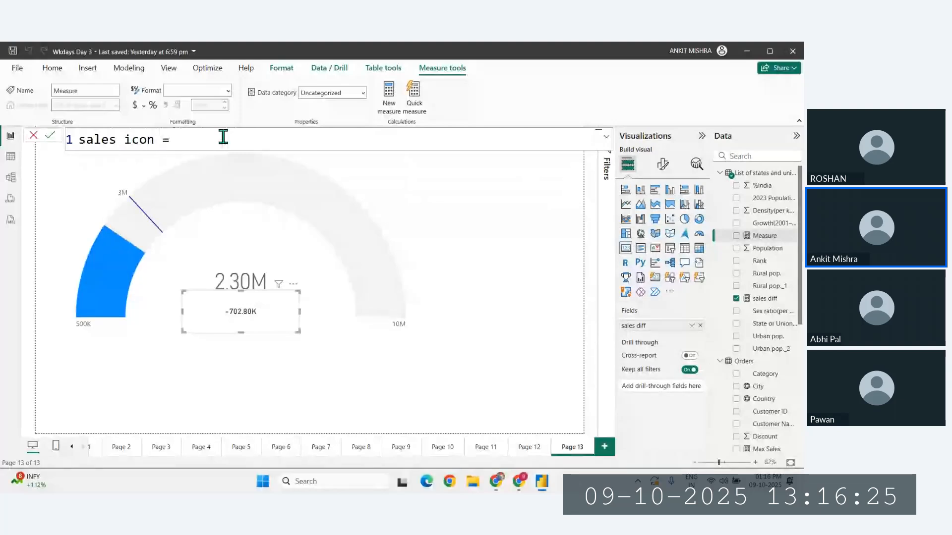
text(IF()
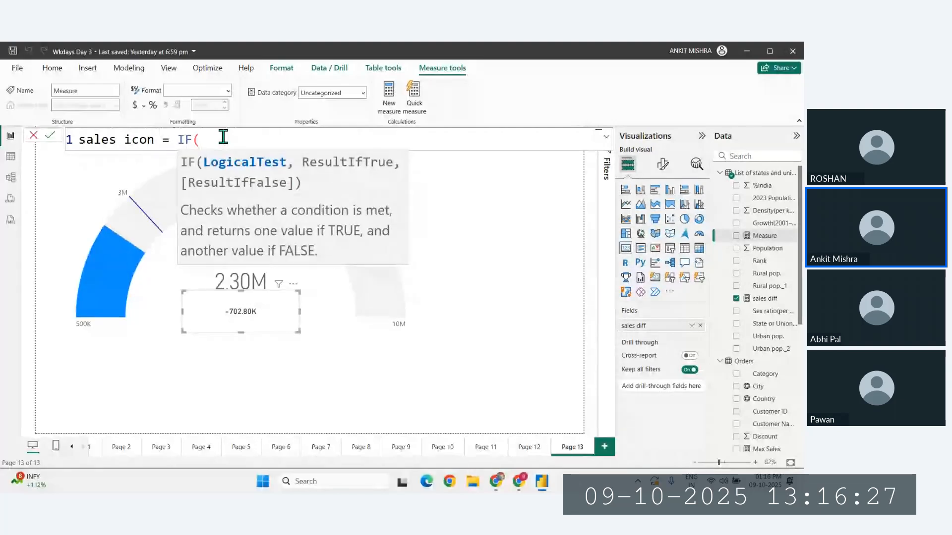
text(pre)
key(Tab)
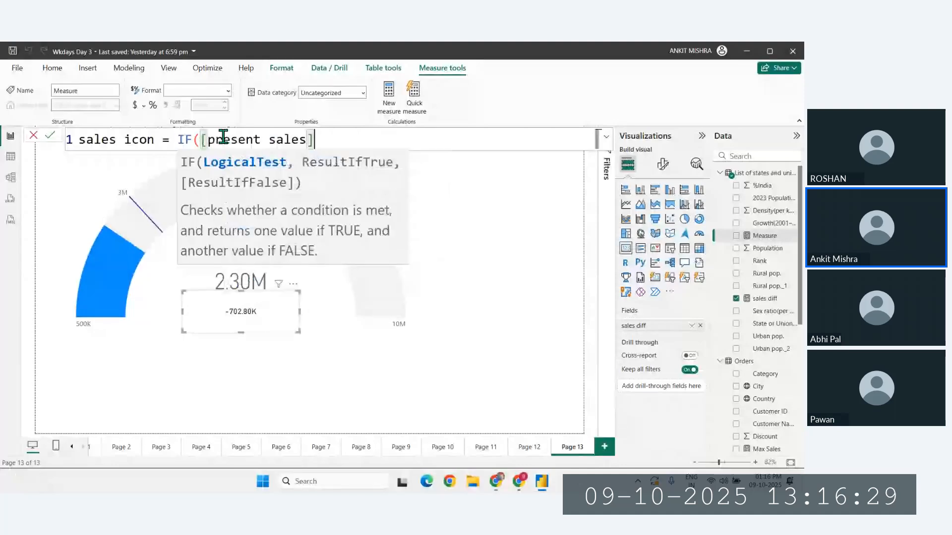
text(> ta)
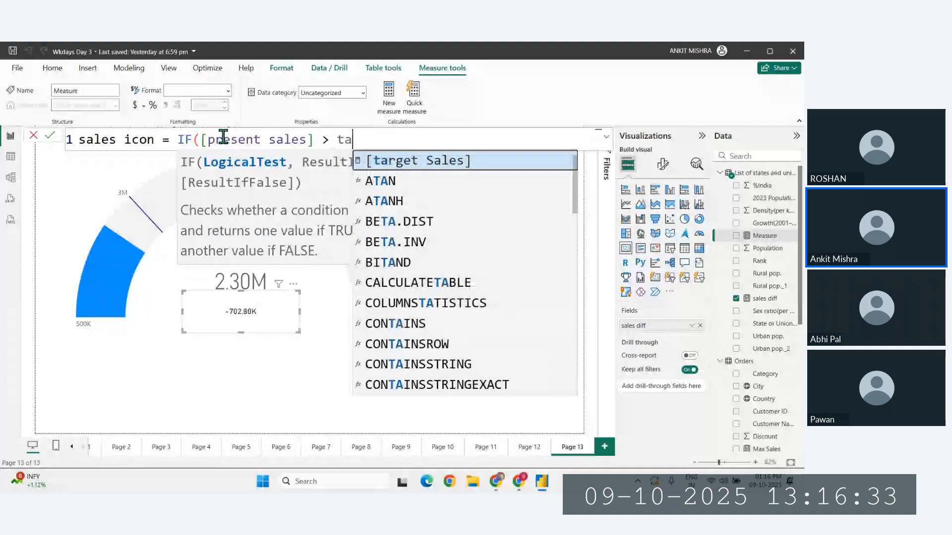
key(Tab)
text(,)
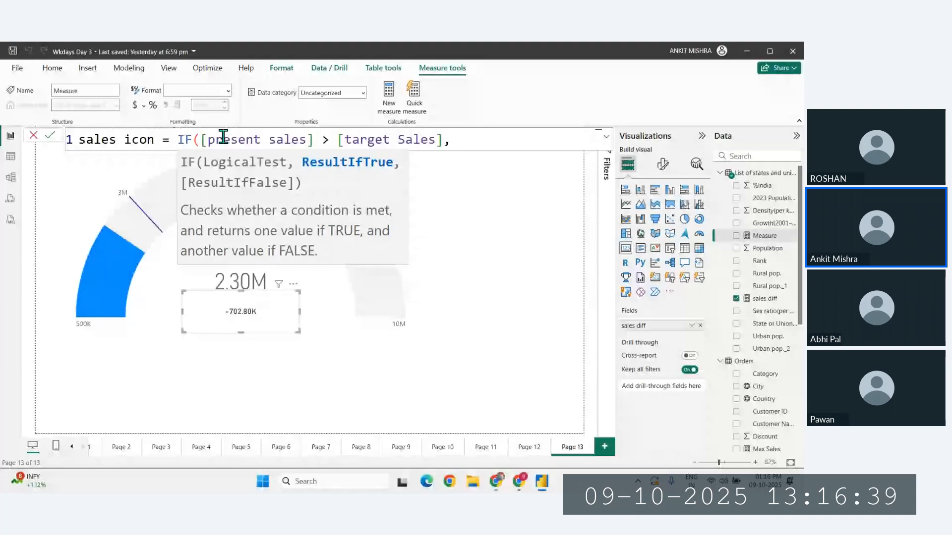
- Enter the up-arrow emoji in quotes as the IF function's true result, finding it with an emoji search for arrow
text(")
key(super+period)
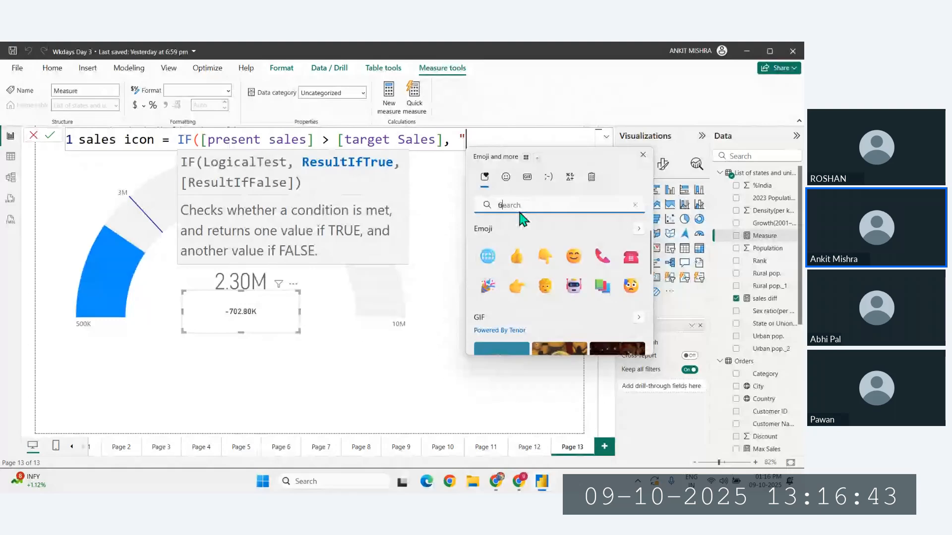
text(up)
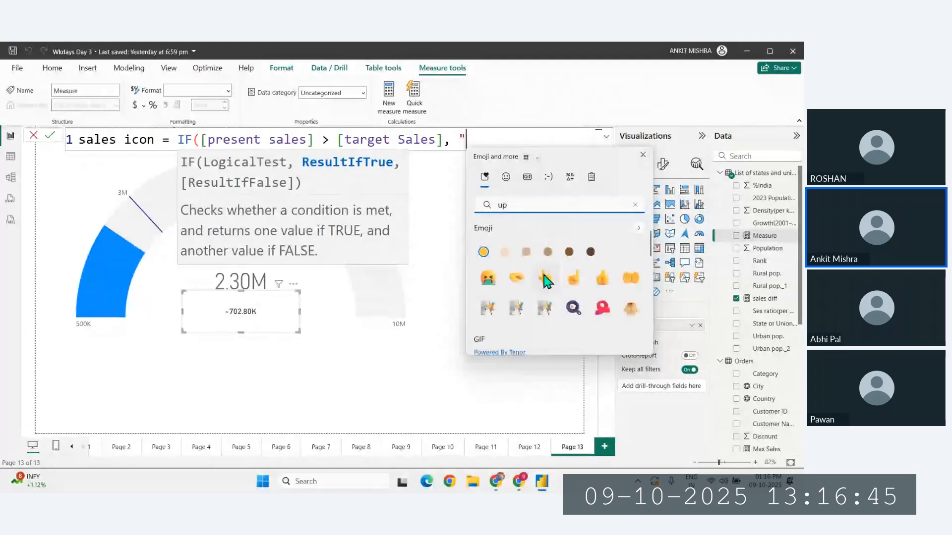
scroll(545, 278, down, 1)
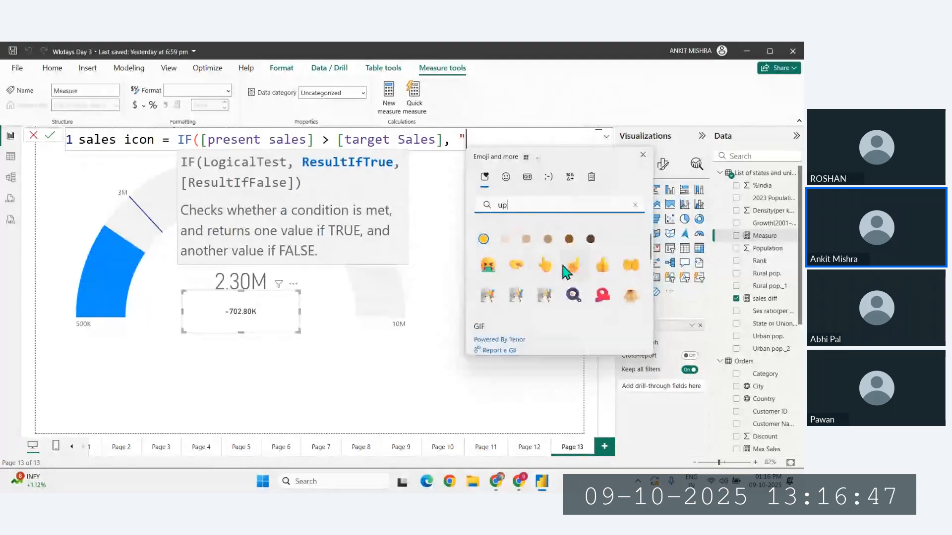
scroll(566, 271, up, 1)
key(BackSpace)
key(BackSpace)
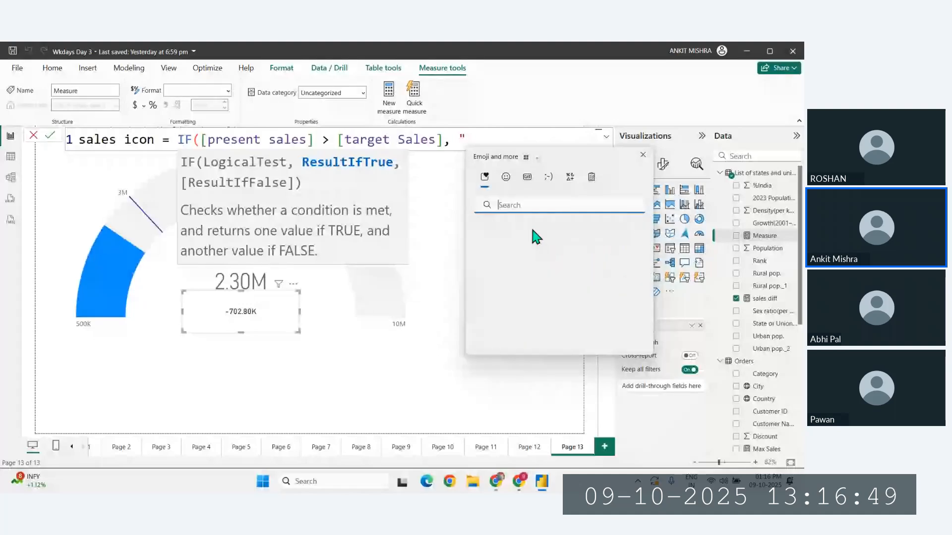
text(arrow)
click(631, 257)
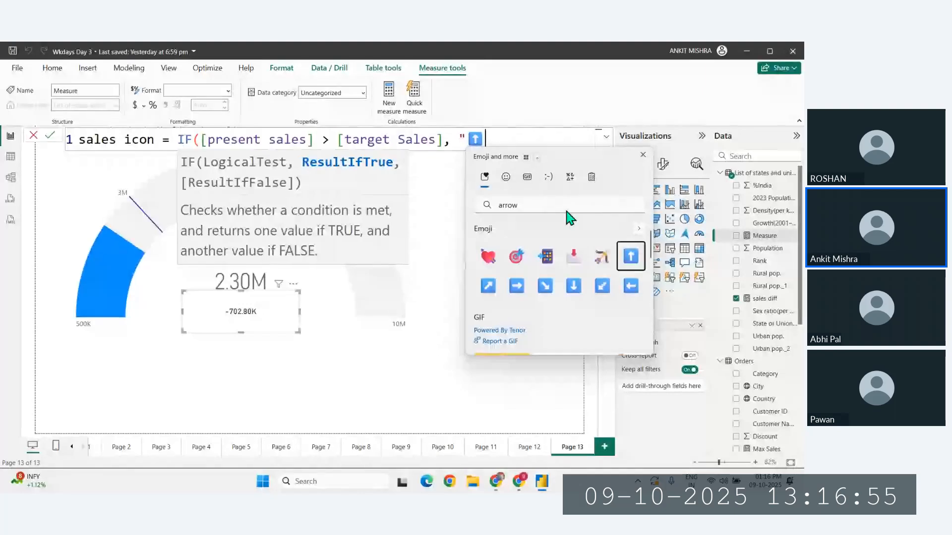
key(Escape)
text(",")
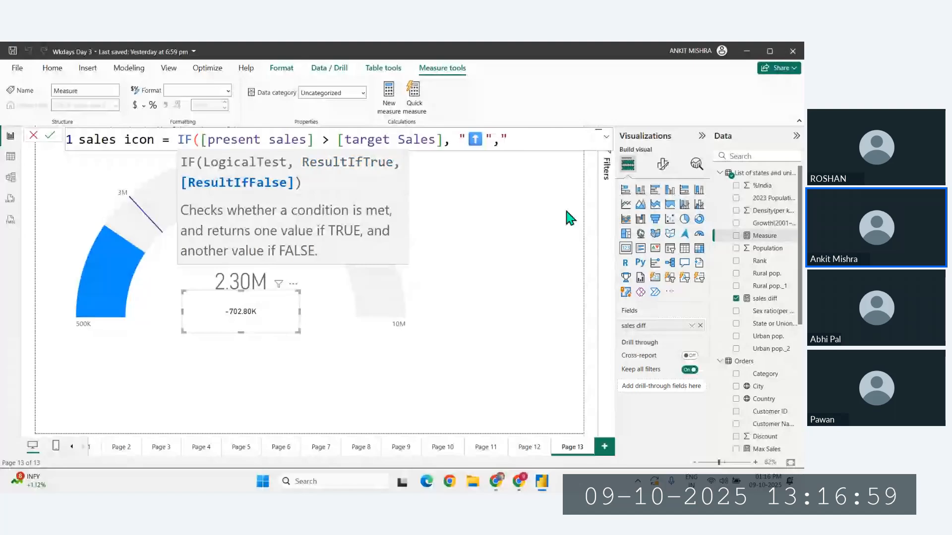
- Enter the vomiting-face emoji, found by searching up, as the quoted false result, then close the IF formula and commit the sales icon measure
key(super+period)
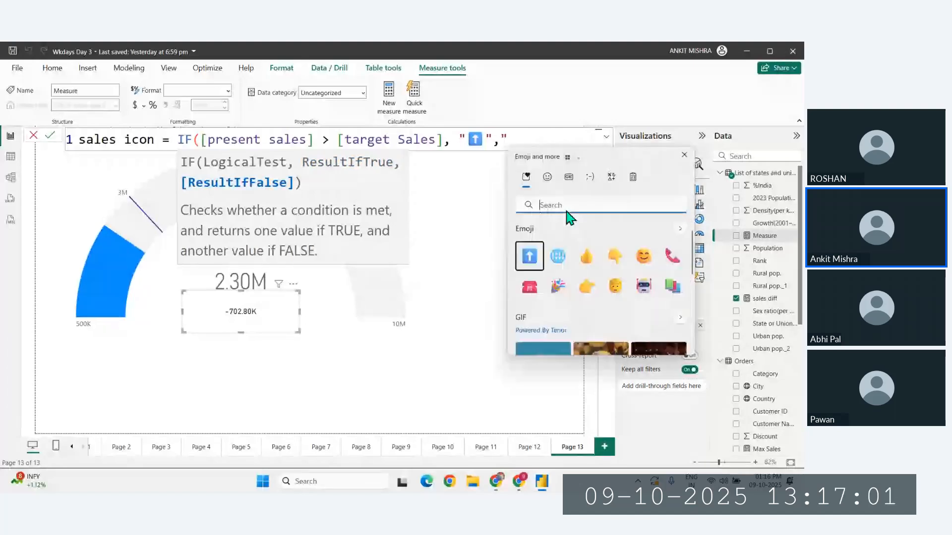
text(arrow)
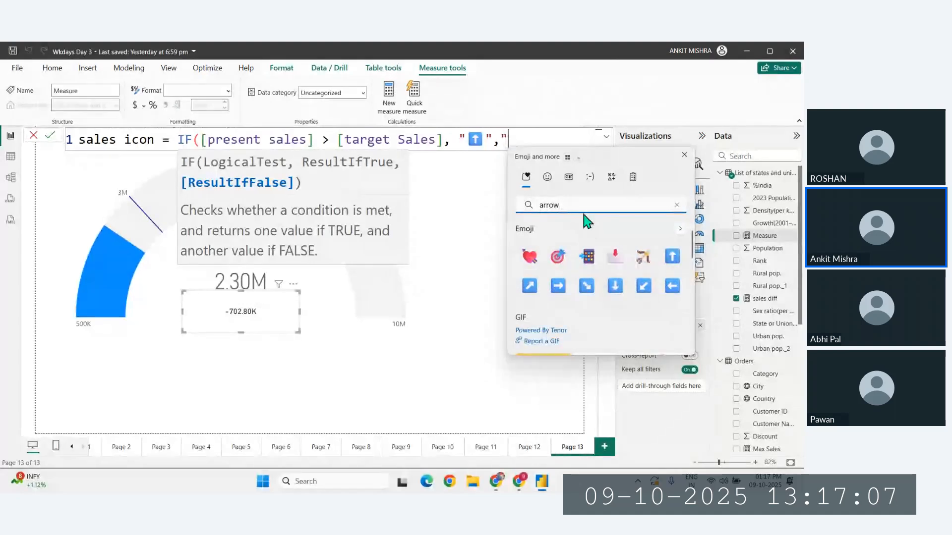
key(BackSpace)
key(BackSpace)
key(BackSpace)
key(BackSpace)
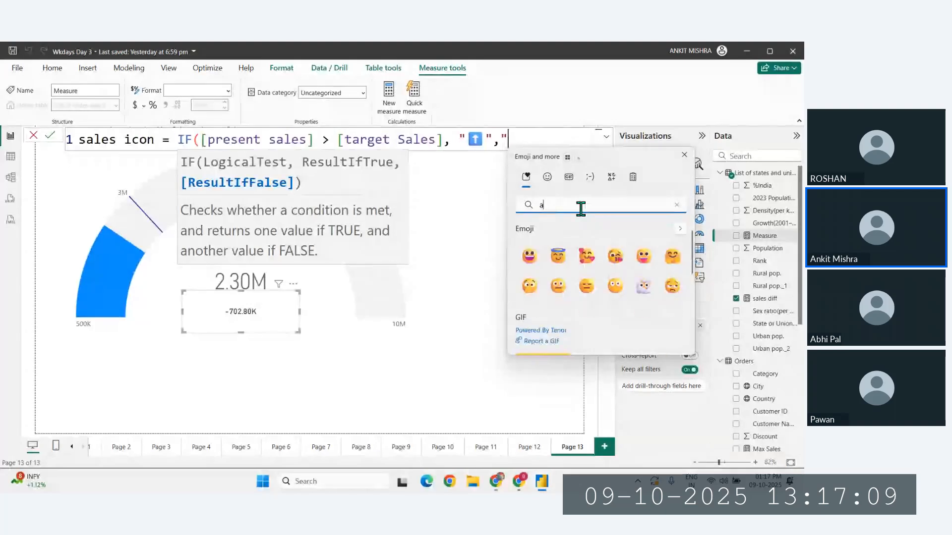
text(up)
key(BackSpace)
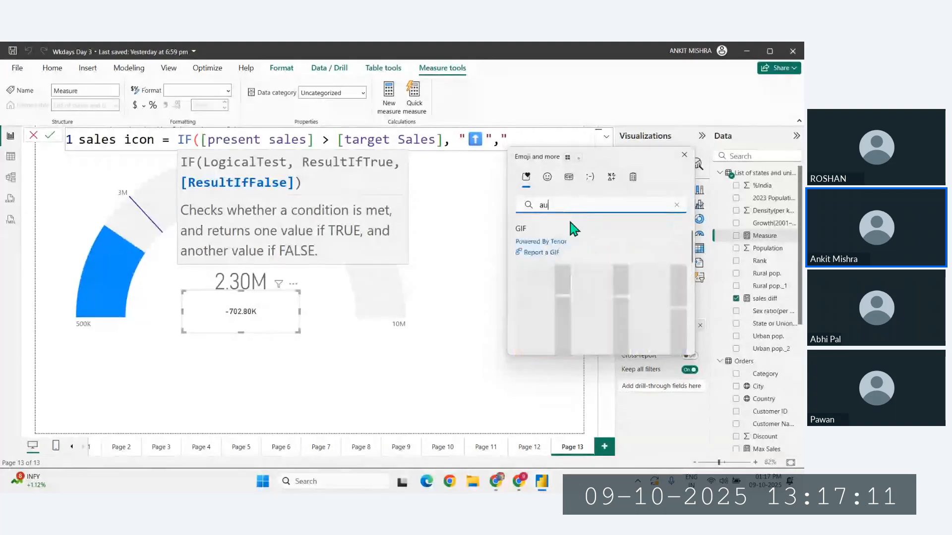
key(BackSpace)
key(BackSpace)
text(up)
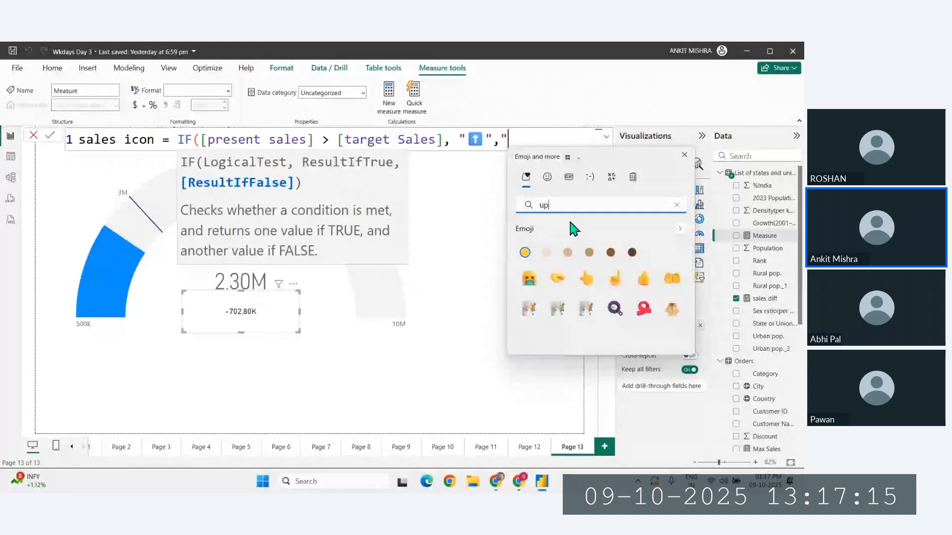
key(Down)
key(Return)
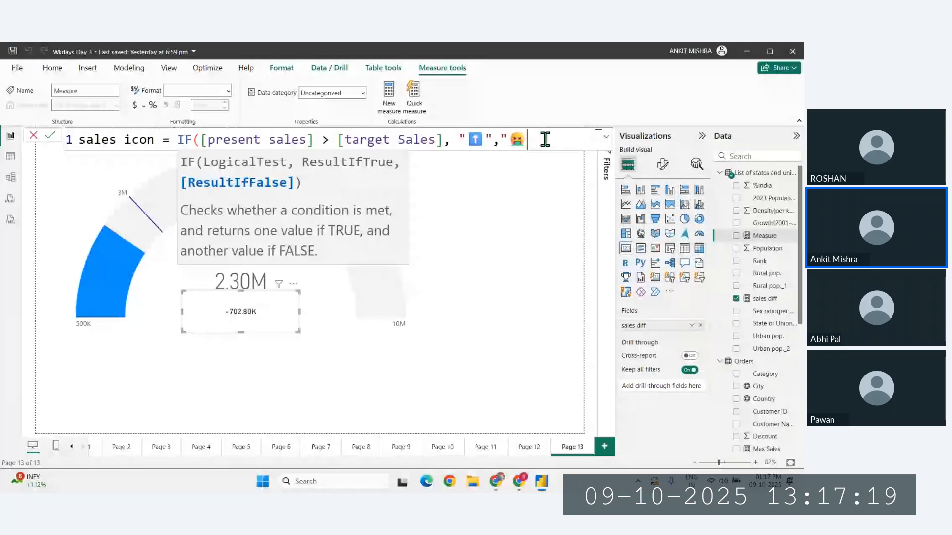
text(")
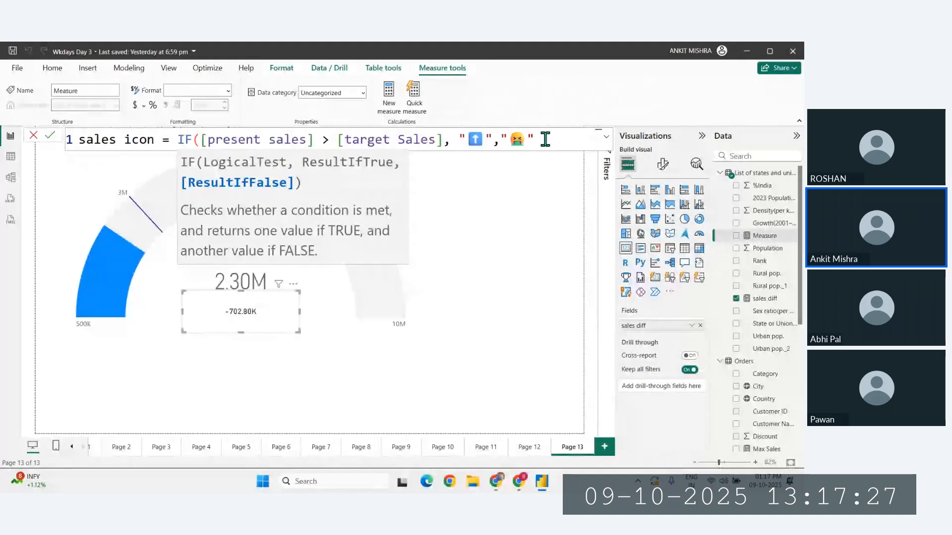
text())
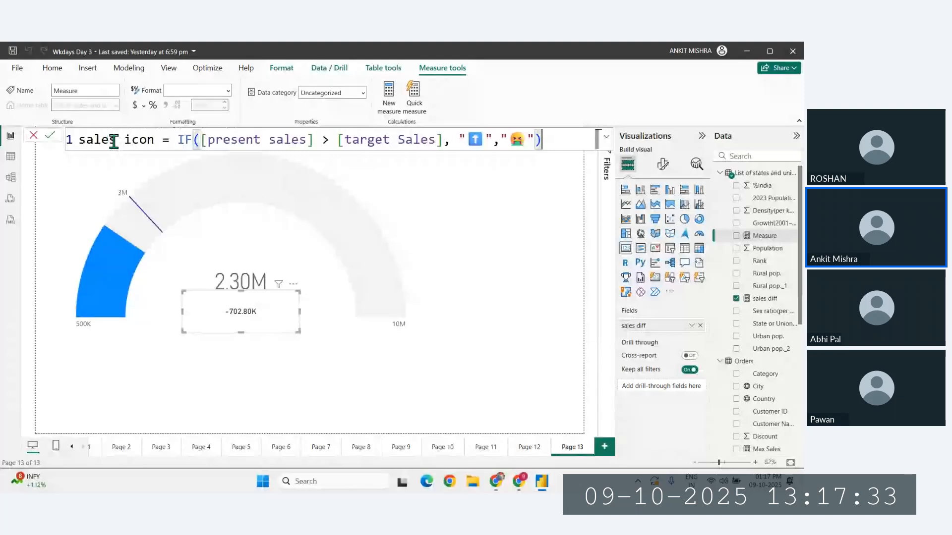
key(Return)
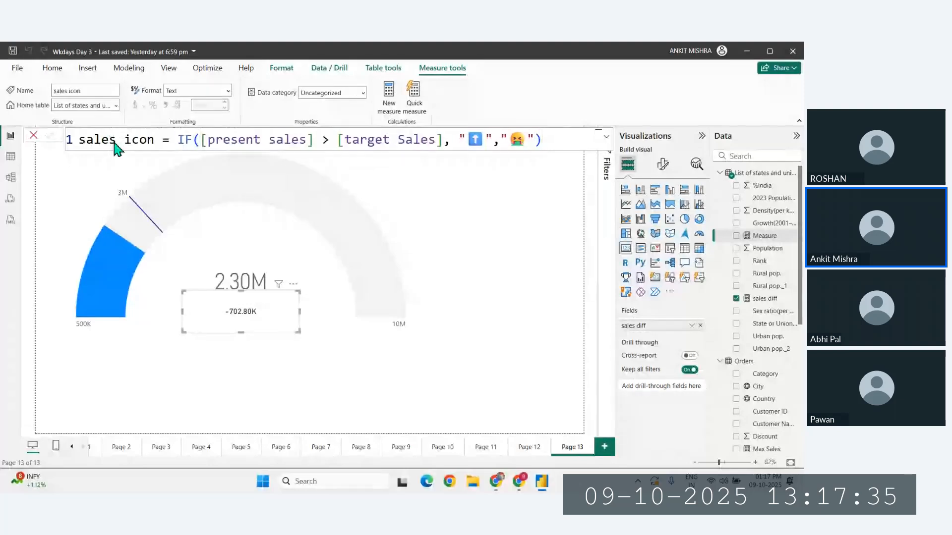
- Delete the sales diff card from inside the gauge
click(274, 397)
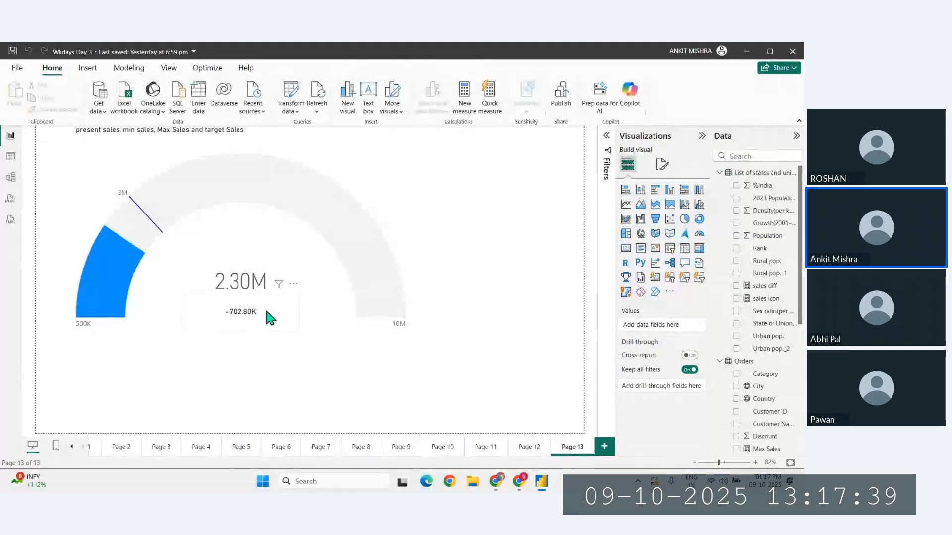
click(257, 323)
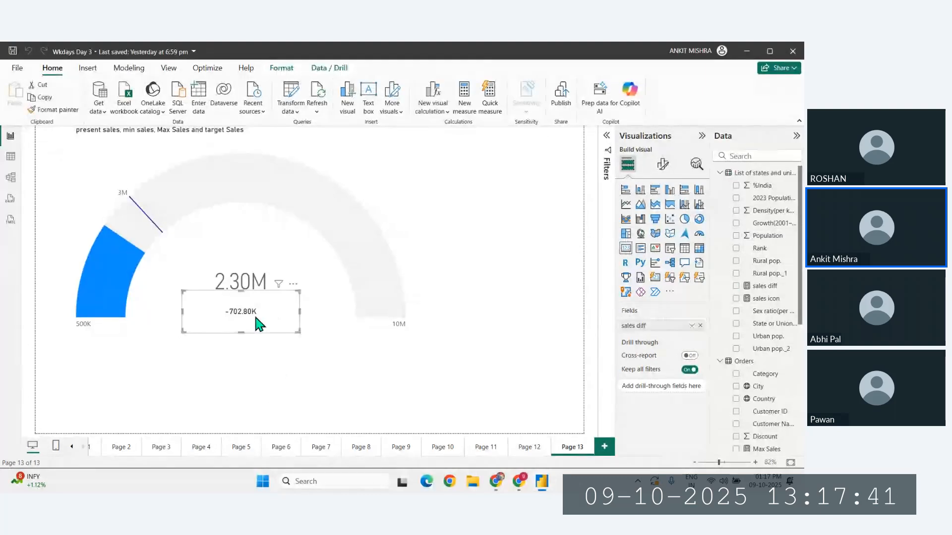
key(Delete)
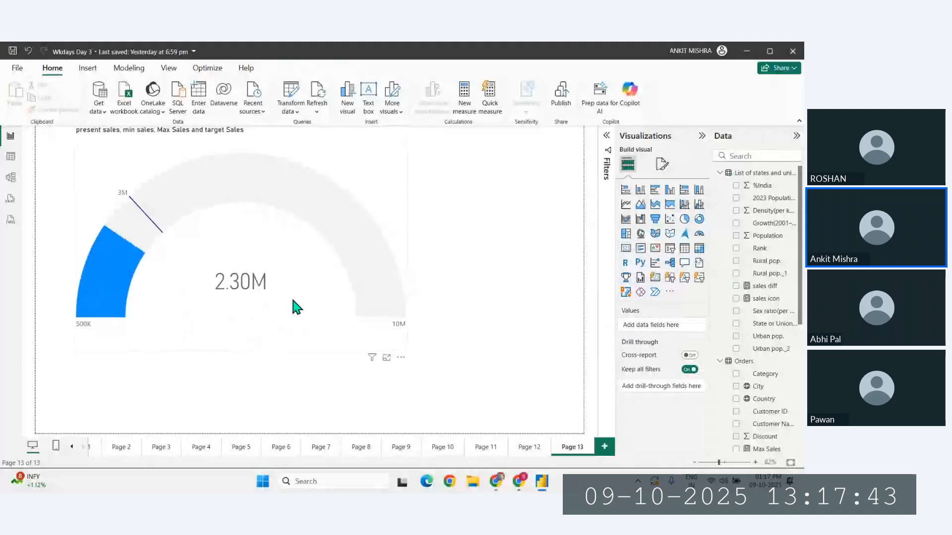
- Create a new measure named sales tag and start its formula with the CONCATENATE function
click(464, 105)
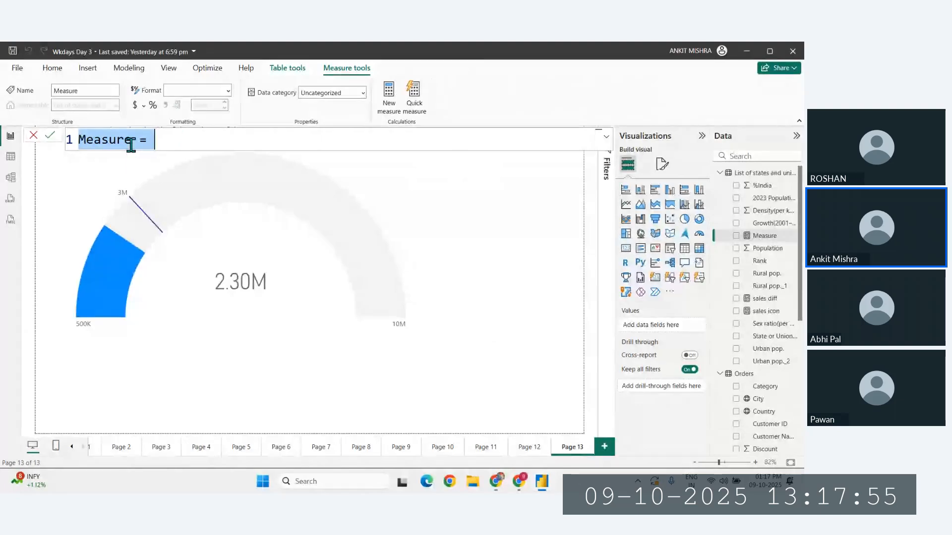
text(sales =)
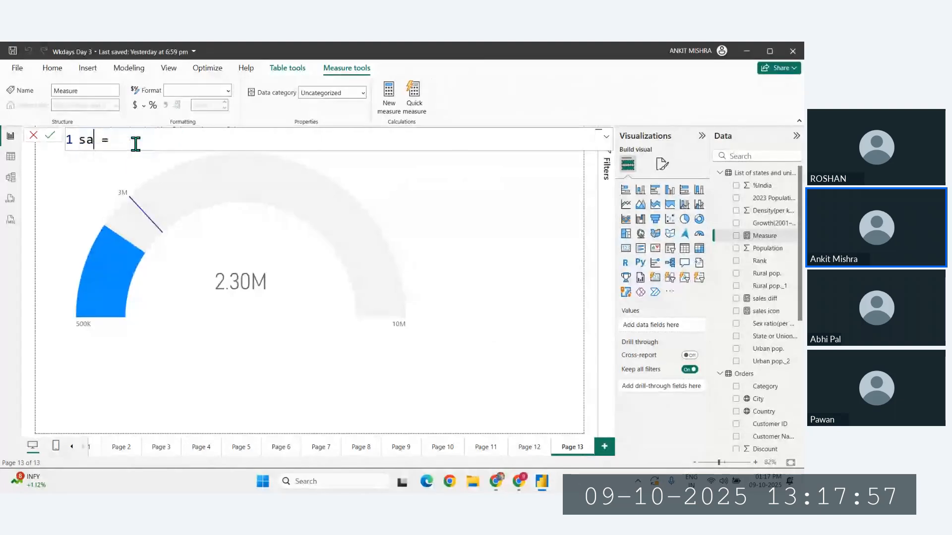
text( trg)
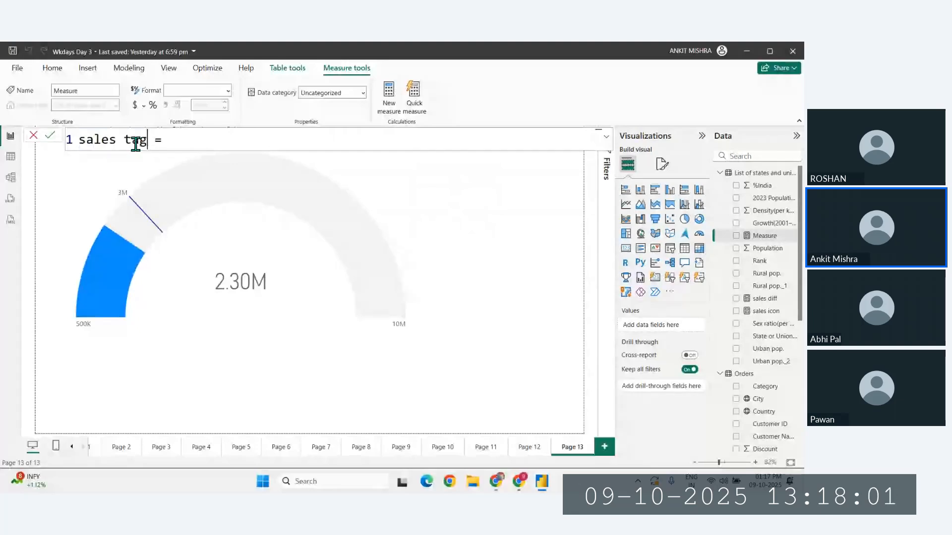
key(BackSpace)
key(BackSpace)
text(ag  = conc)
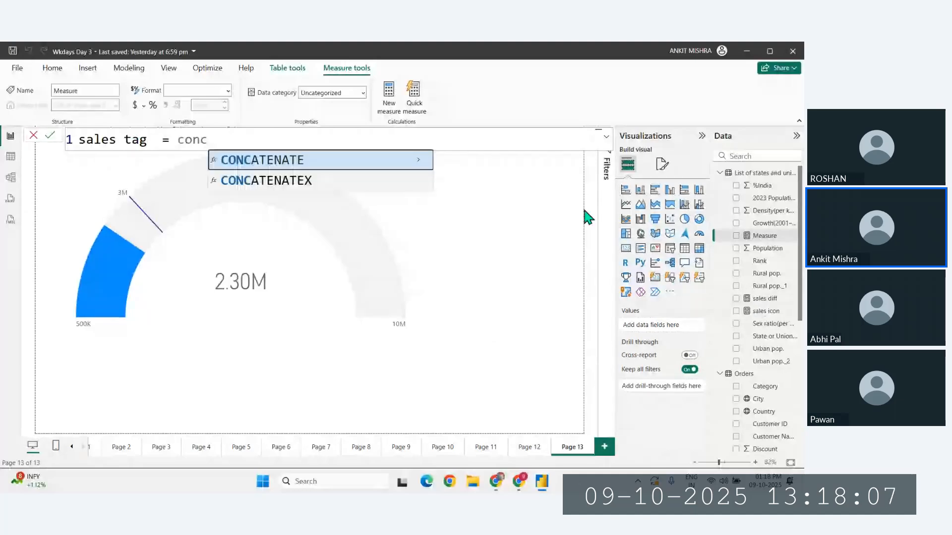
key(Tab)
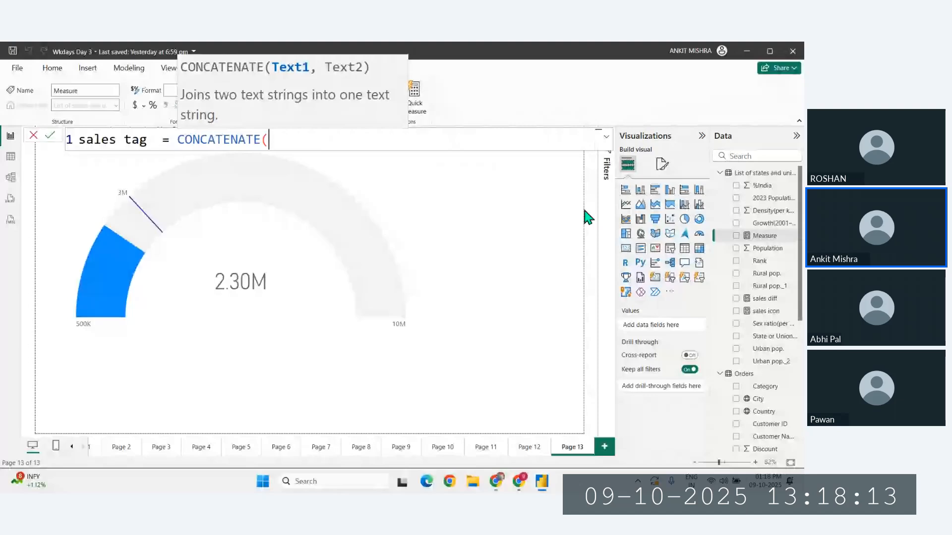
- Enter [sales diff] and [sales icon] as the CONCATENATE arguments, close the formula and commit the sales tag measure
text(sa)
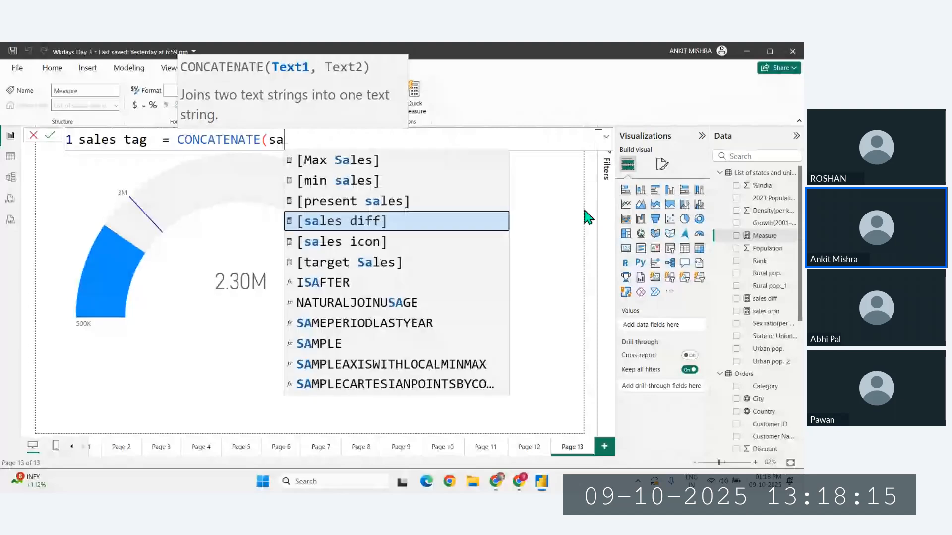
text(le)
key(Tab)
text(,)
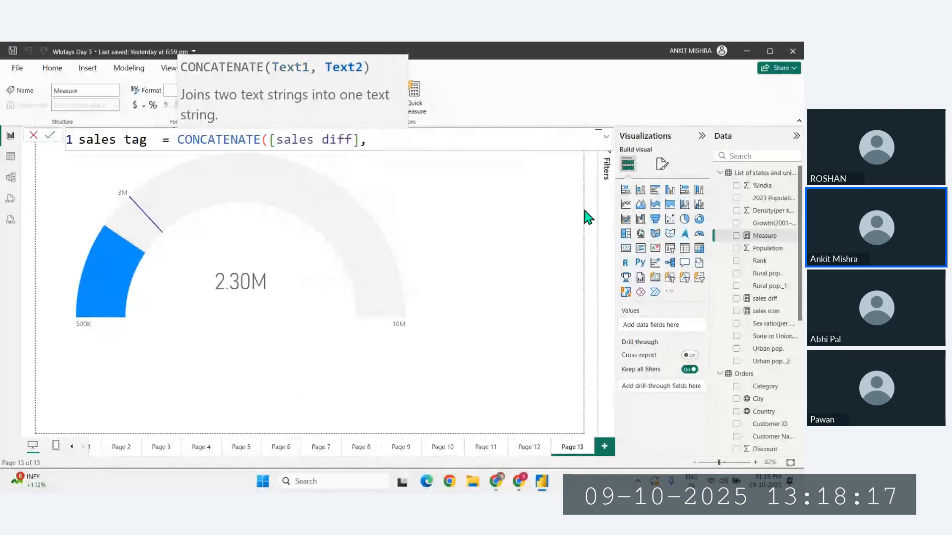
text( s)
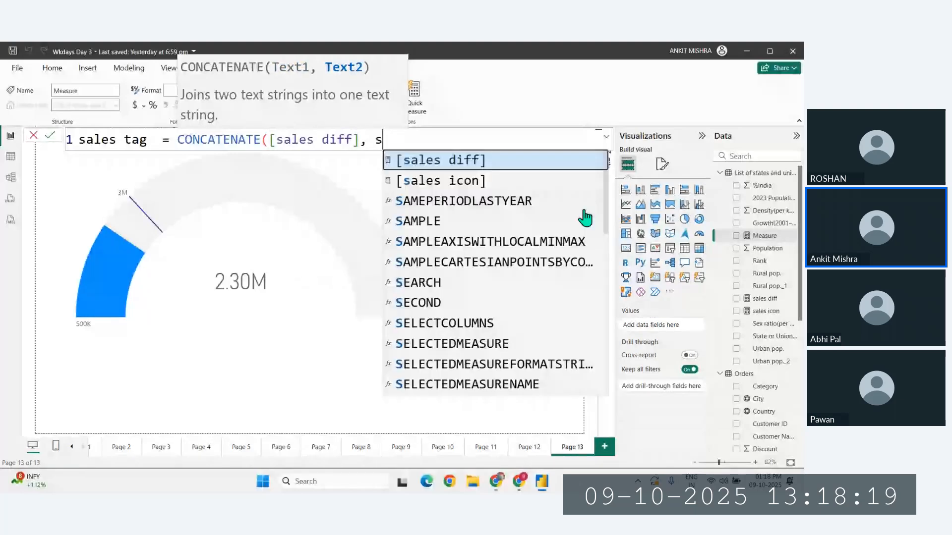
key(Down)
key(Tab)
text())
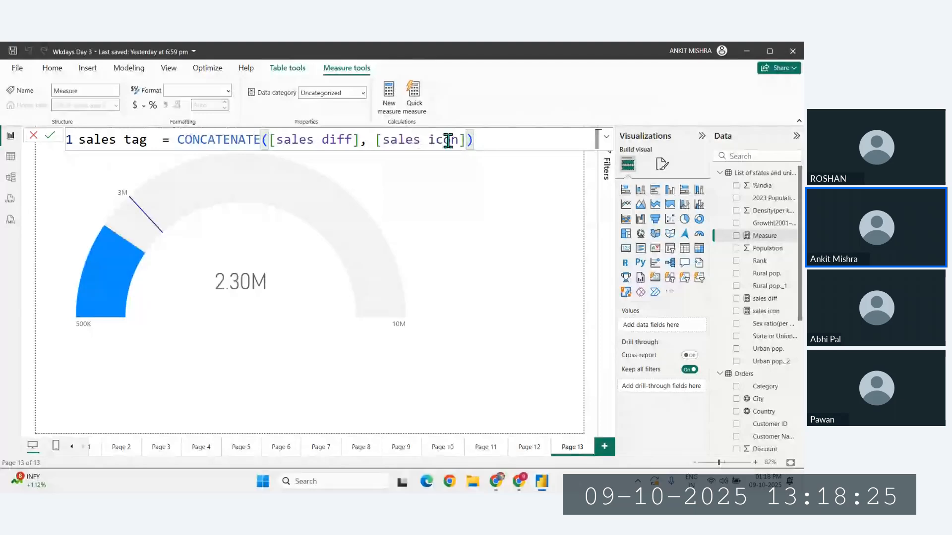
key(Return)
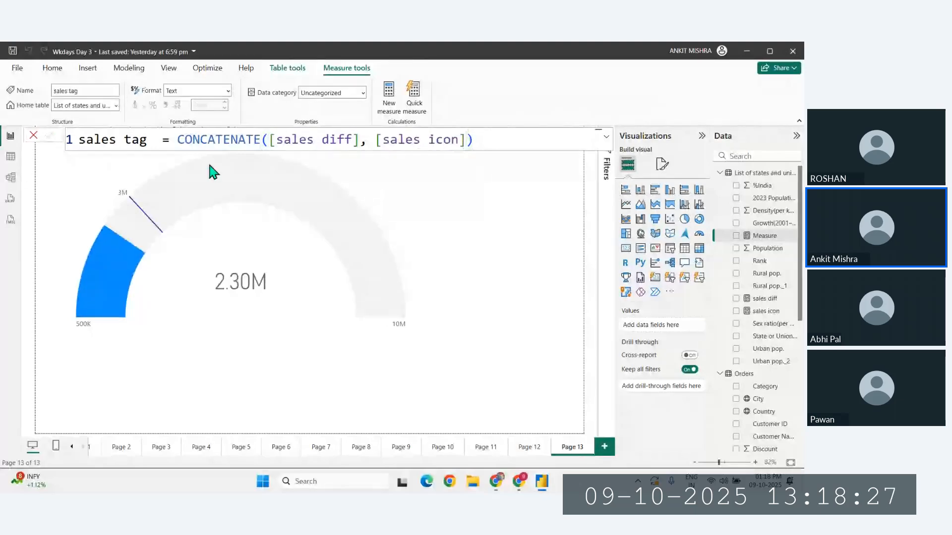
- Add a card showing sales tag below the gauge, turn off its category label and narrow the card
click(470, 338)
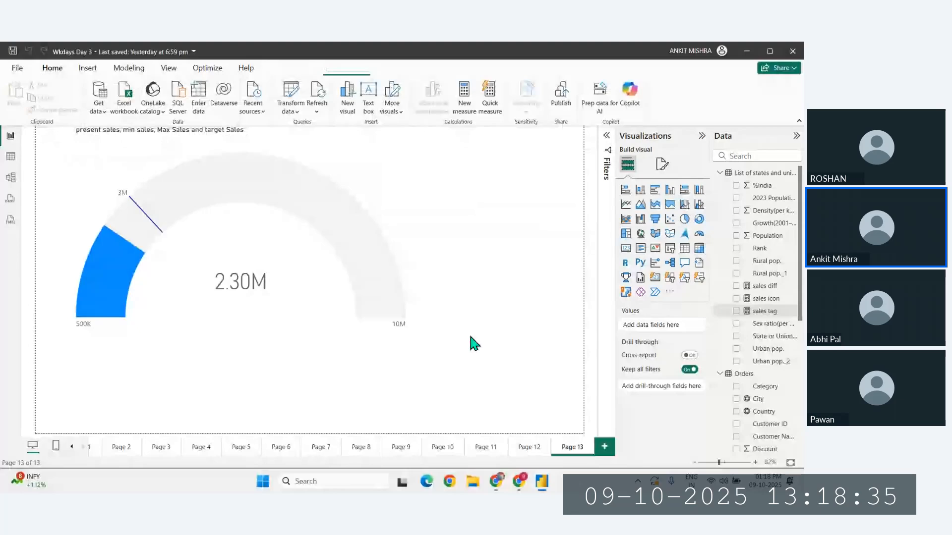
click(627, 250)
click(735, 311)
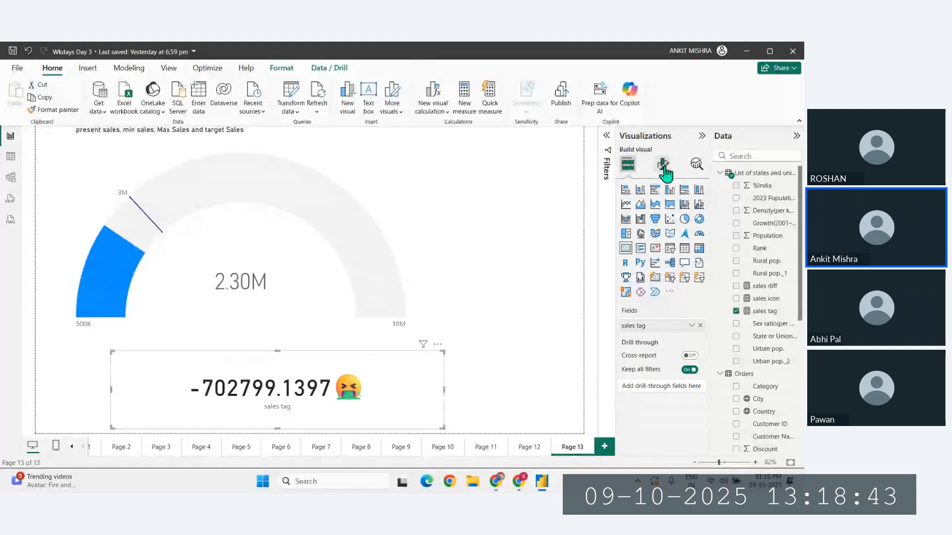
click(663, 165)
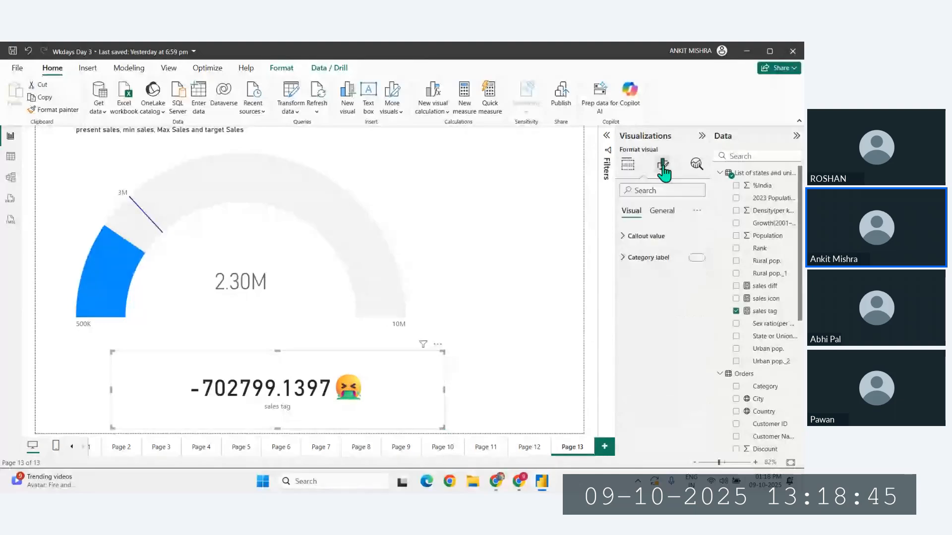
click(696, 257)
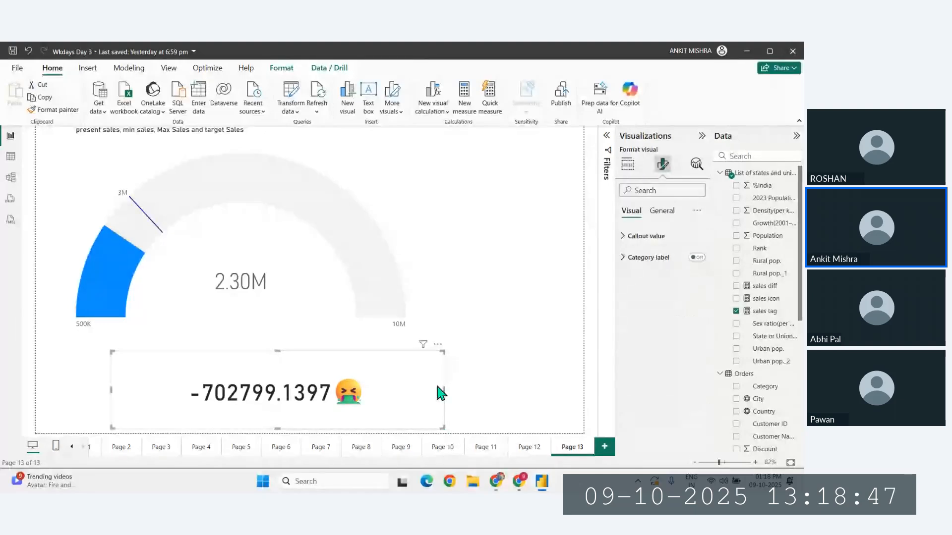
drag(443, 390, 378, 390)
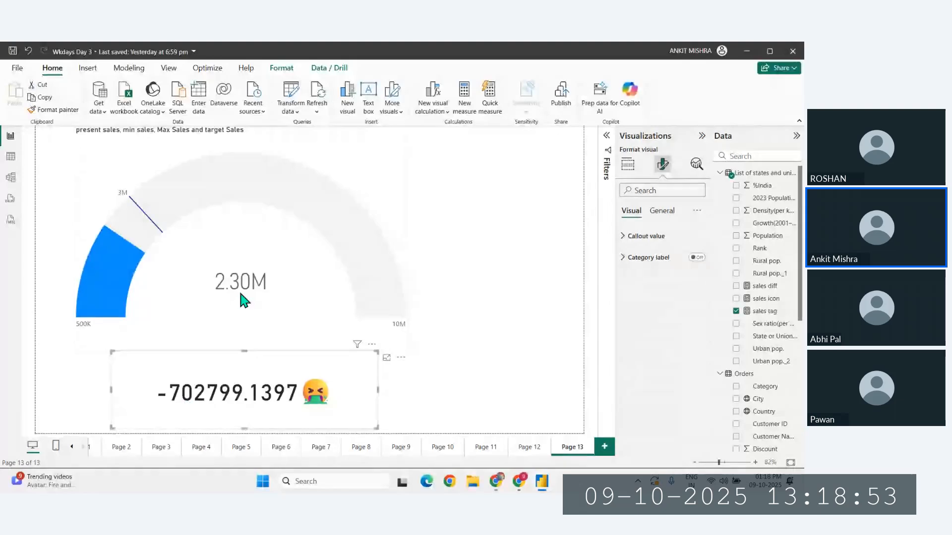
- Wrap [sales diff] in the sales tag formula in a FORMAT function with the format string "0.0,K" and commit it
click(765, 313)
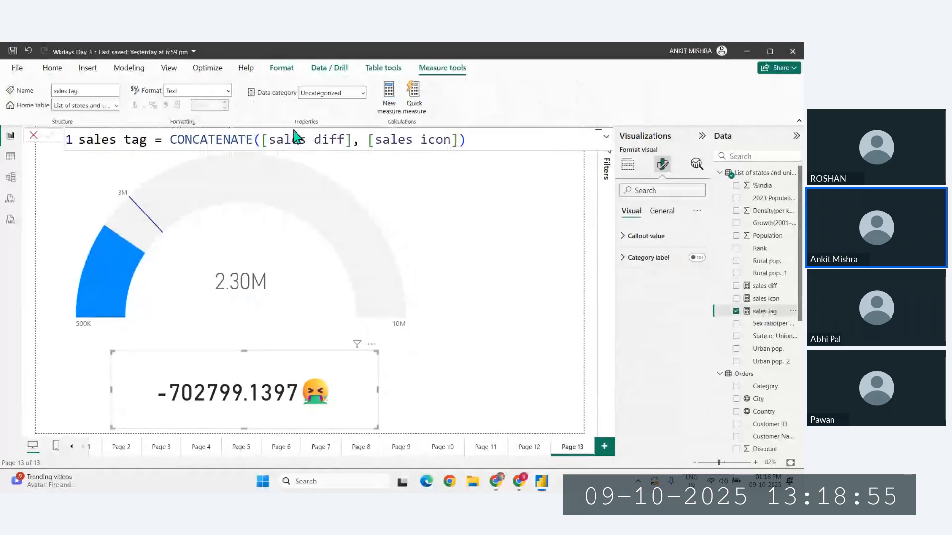
click(263, 141)
text(form)
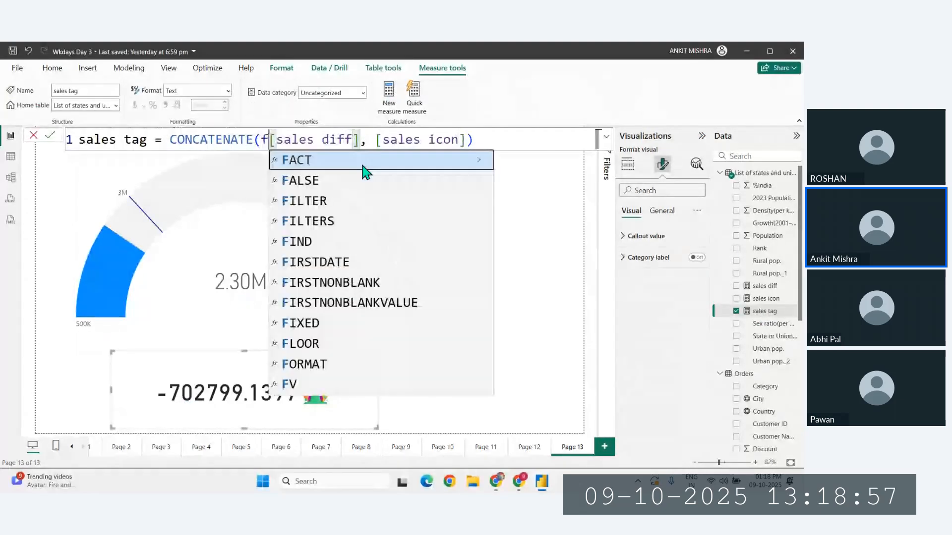
key(Tab)
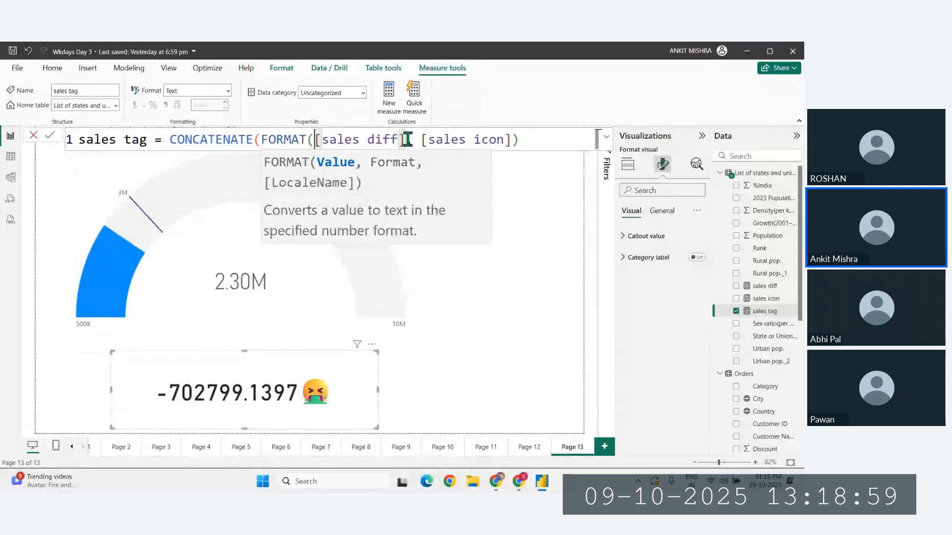
click(406, 140)
text(,"")
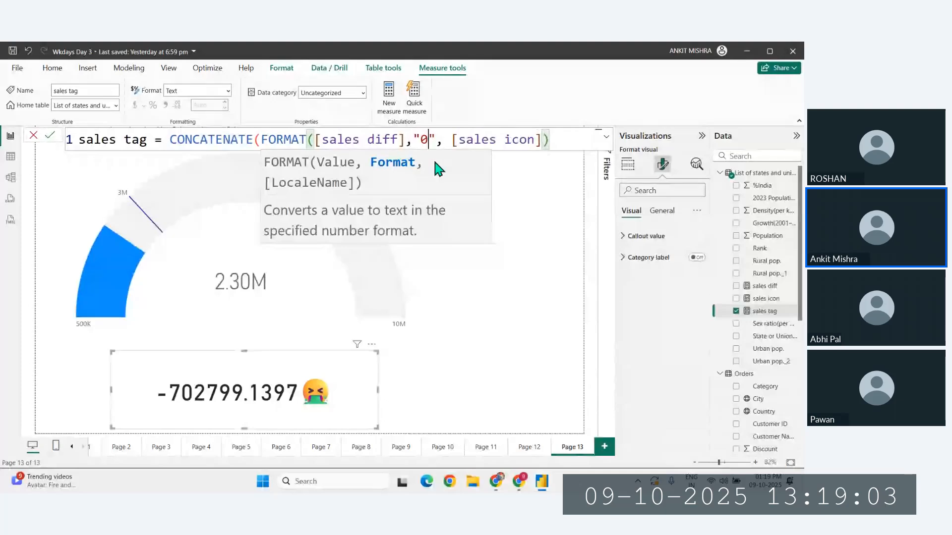
text(.0,K)
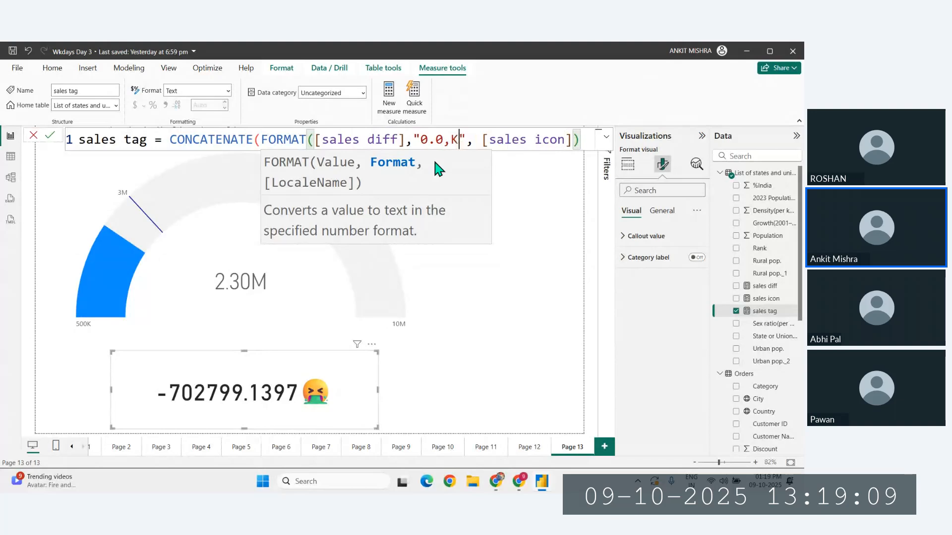
key(Right)
text())
key(Return)
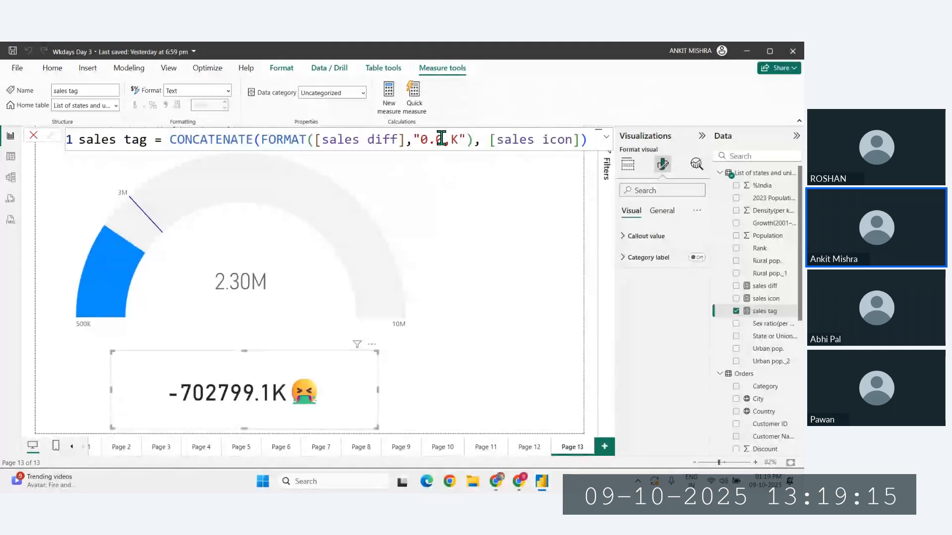
- Change the FORMAT string in the sales tag measure to "0.00,K" and commit the formula
click(444, 140)
double_click(444, 140)
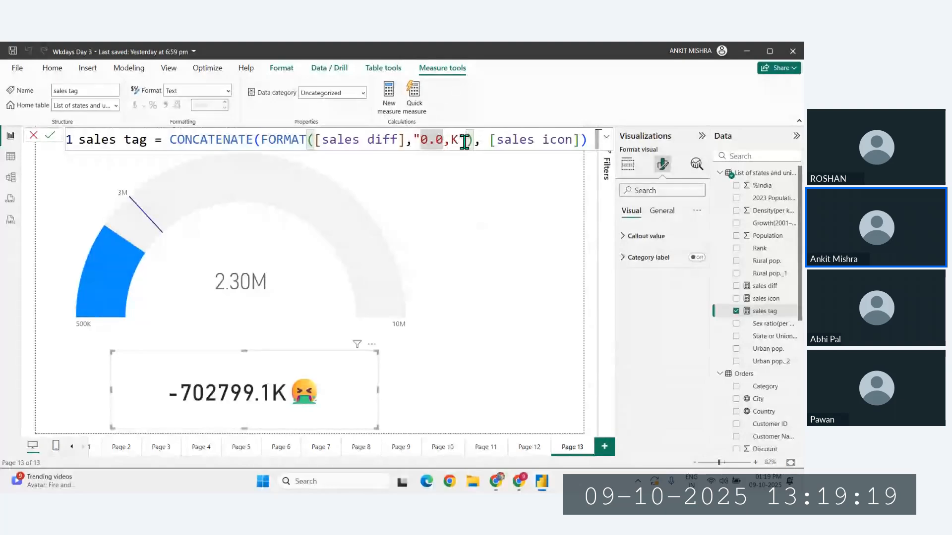
drag(474, 143, 262, 140)
click(436, 141)
text(0)
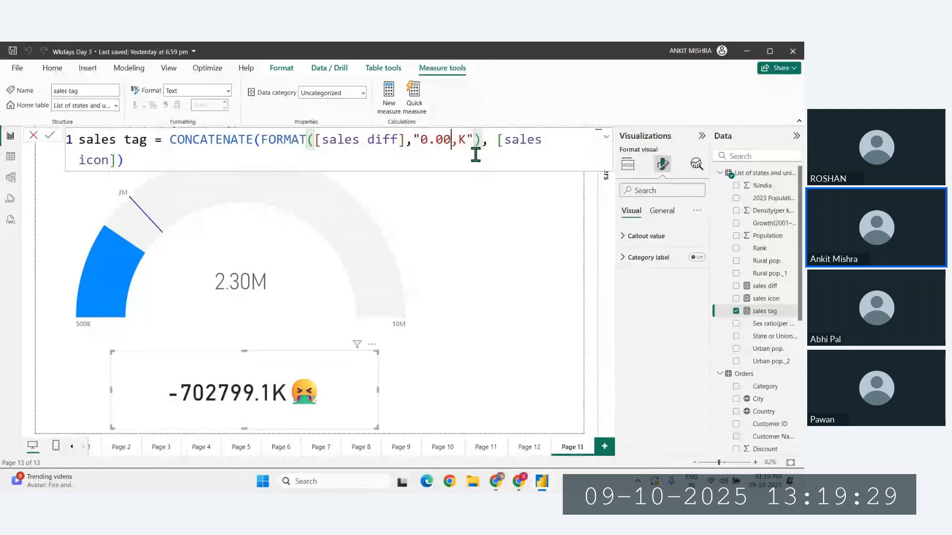
key(Return)
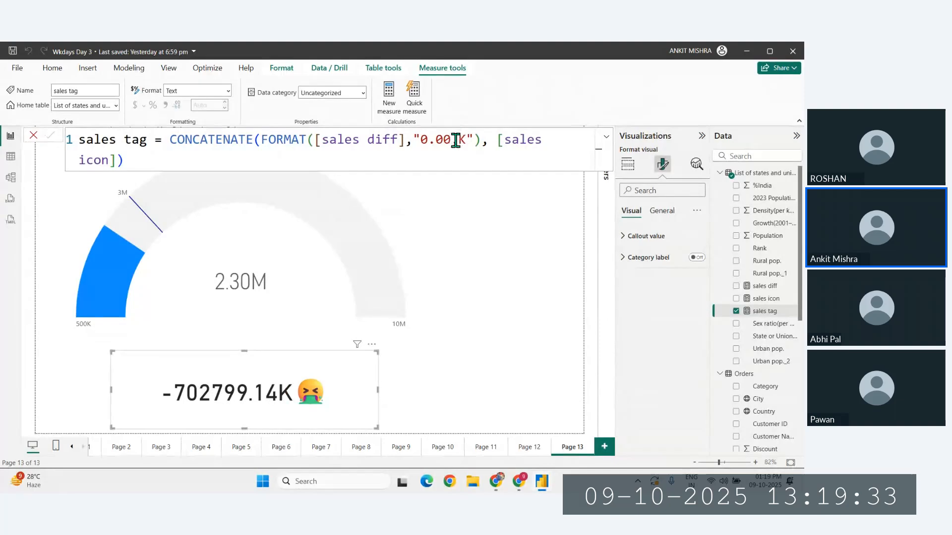
- Remove the comma and one decimal zero from the sales tag format string, making it "0.0K", and commit
click(456, 140)
key(BackSpace)
key(BackSpace)
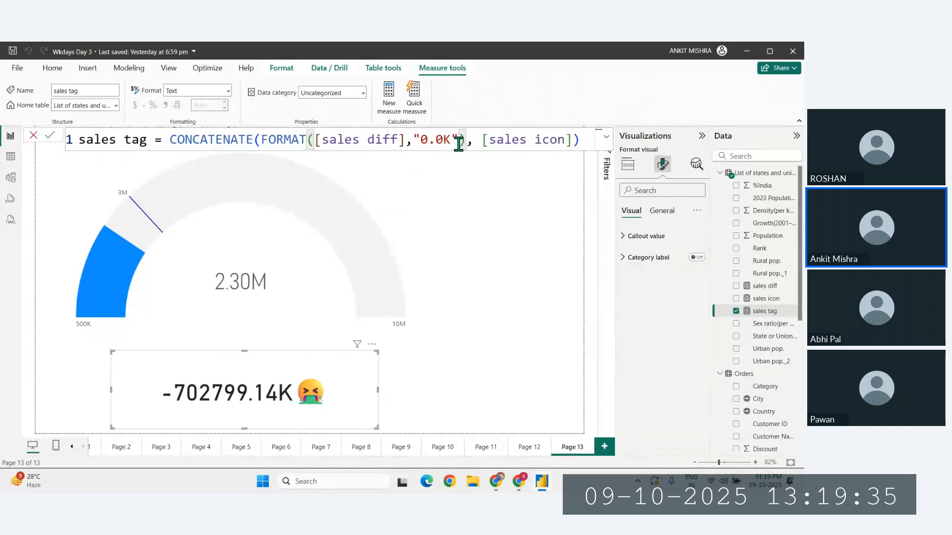
key(Return)
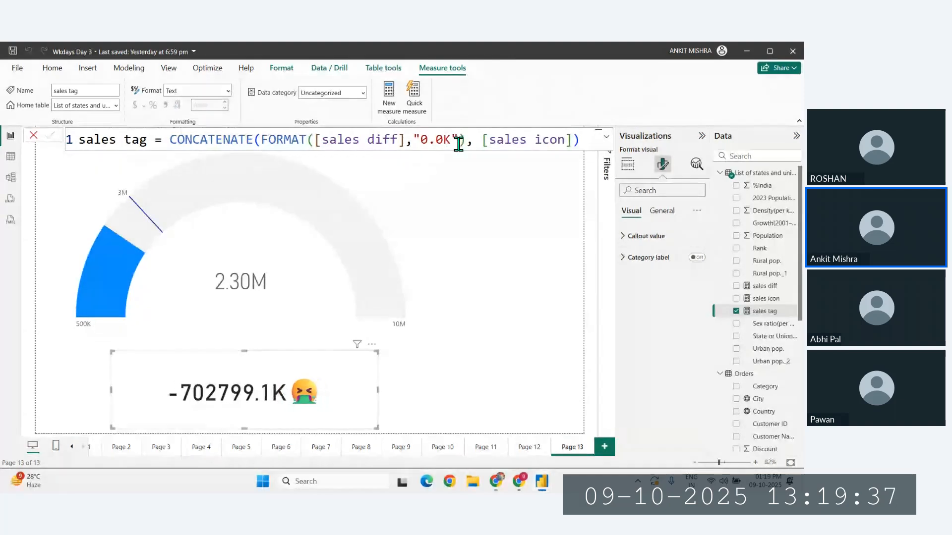
- Delete the remaining decimal zero so the sales tag format string reads "0.K", and commit the formula
click(446, 142)
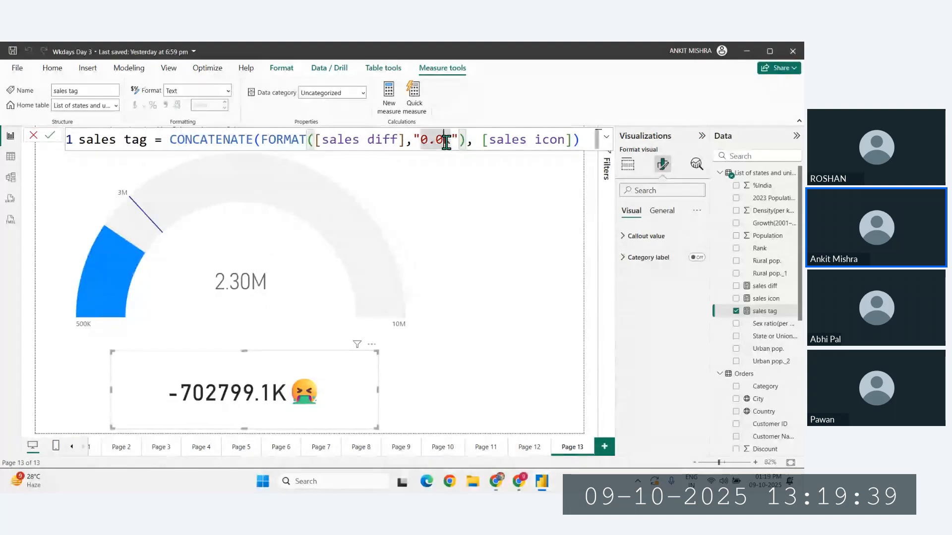
key(BackSpace)
key(Return)
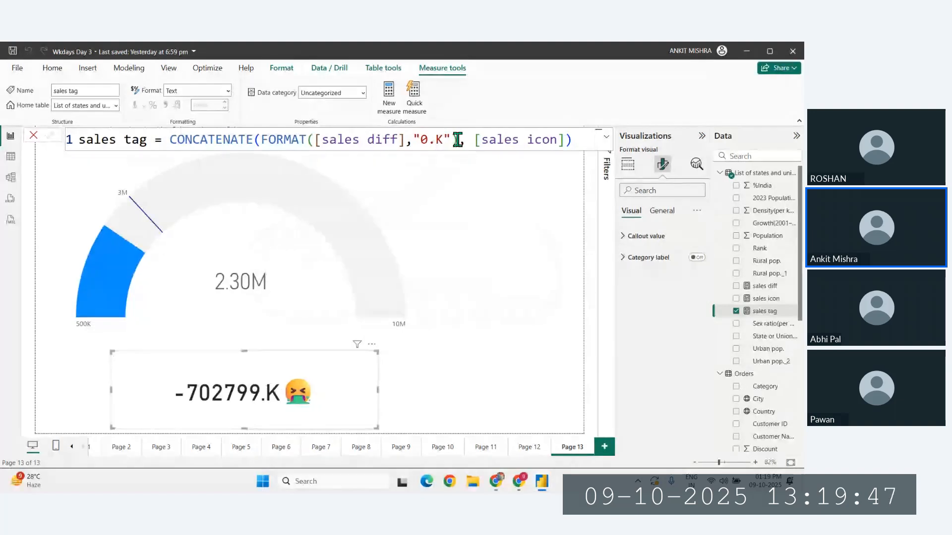
drag(457, 140, 329, 140)
- Switch to the browser, search for "powerbi number format", and open the Microsoft Learn page on the DAX FORMAT function
key(alt+Tab)
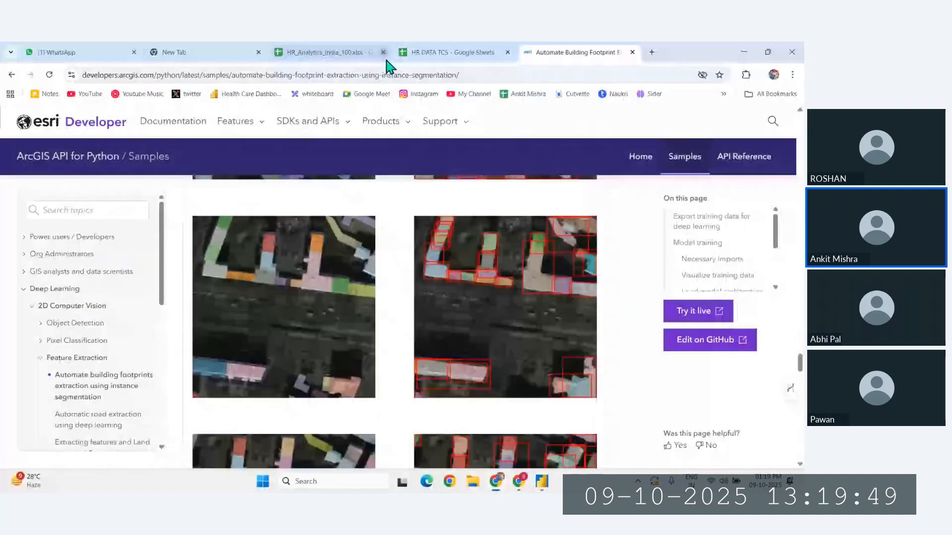
click(527, 72)
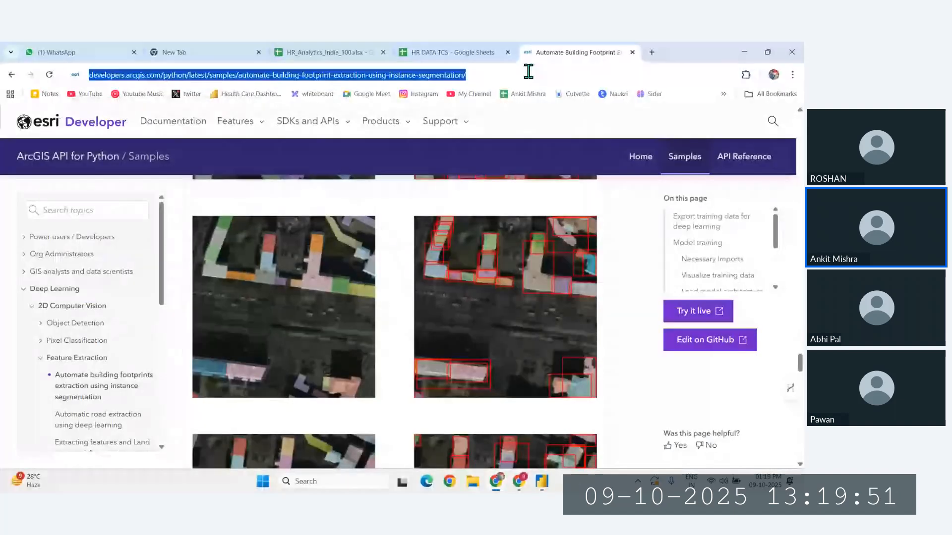
text(powerbi)
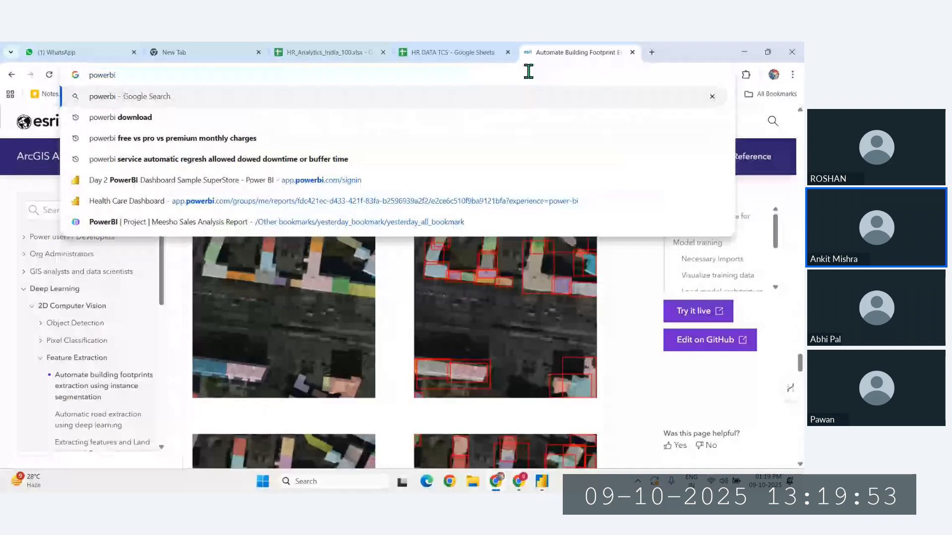
text( number format)
key(Return)
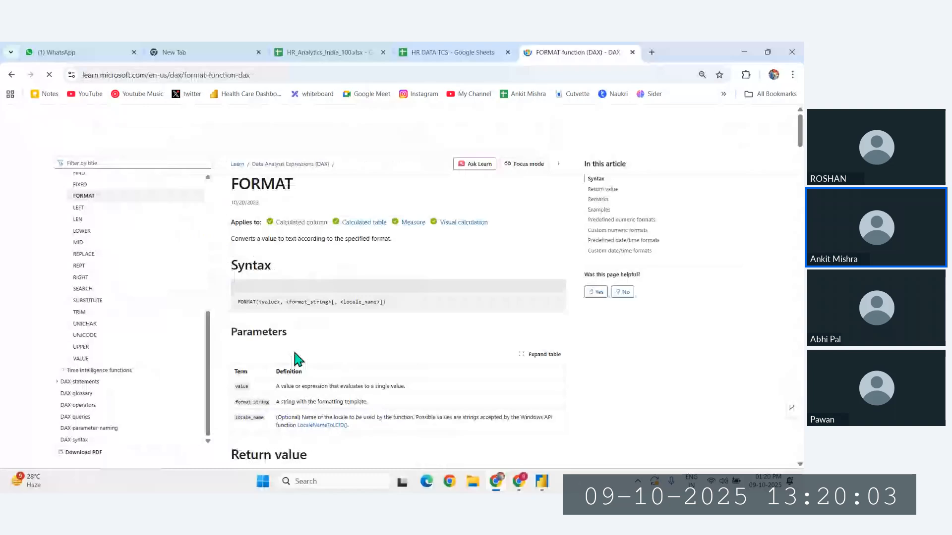
- Examine the FORMAT documentation's examples and its numeric and date/time format tables for a suitable custom number format
scroll(298, 361, down, 10)
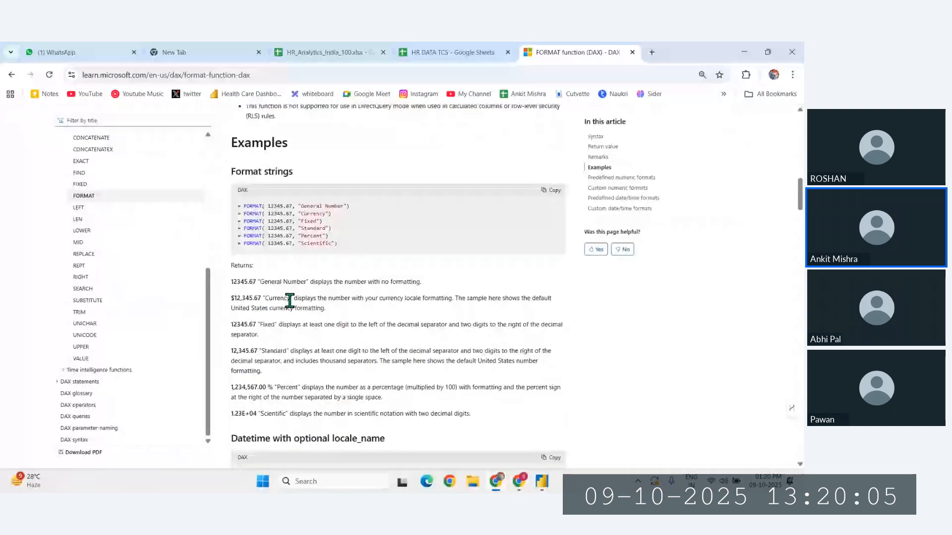
ctrl+scroll(298, 286, up, 3)
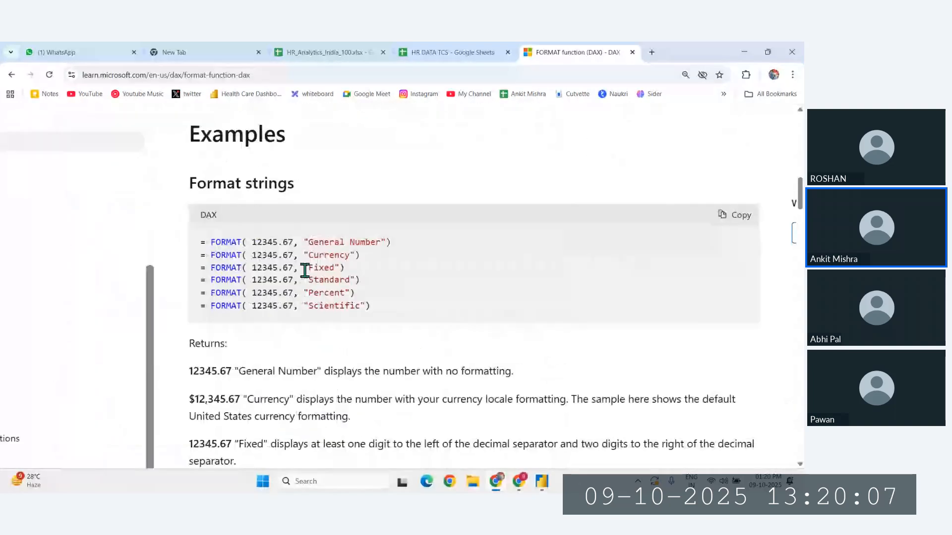
scroll(318, 292, down, 8)
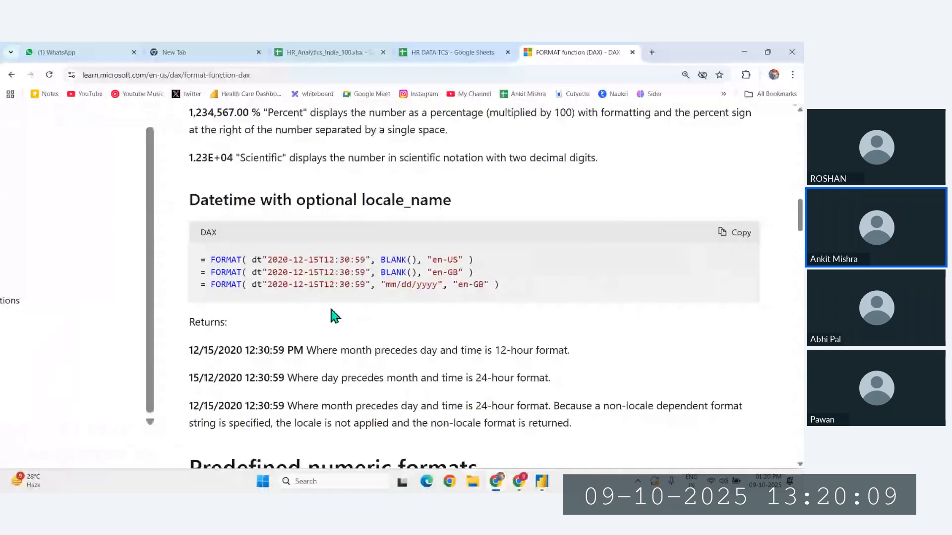
scroll(331, 310, down, 10)
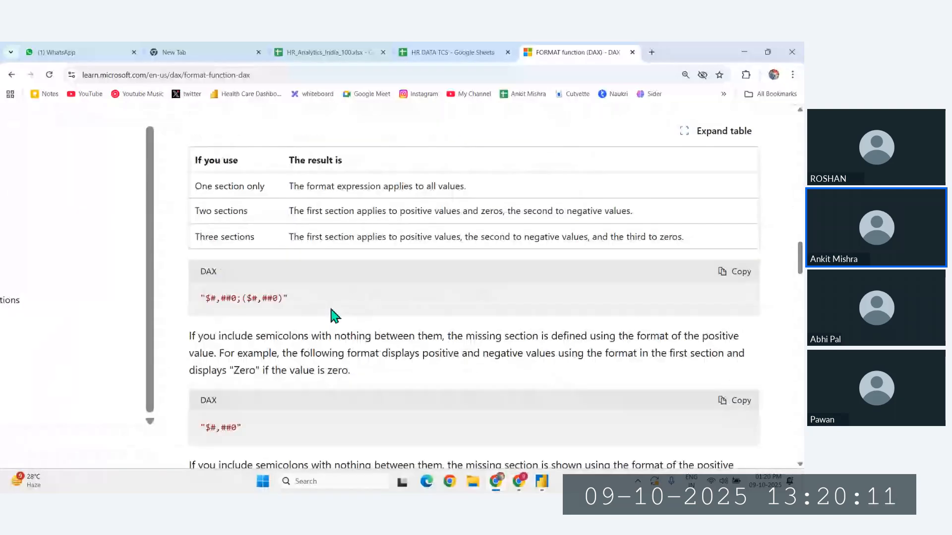
scroll(331, 310, down, 1)
scroll(238, 311, down, 2)
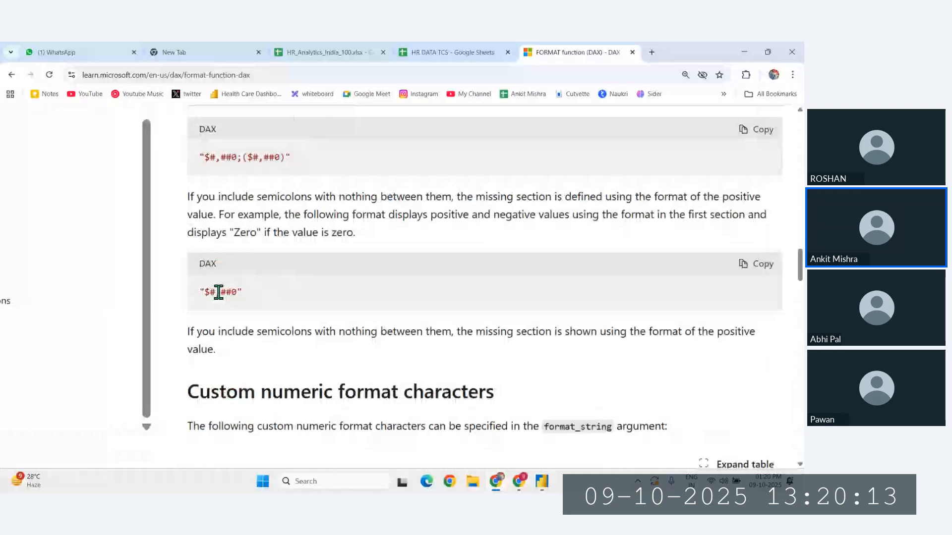
key(ctrl+plus)
scroll(241, 293, up, 1)
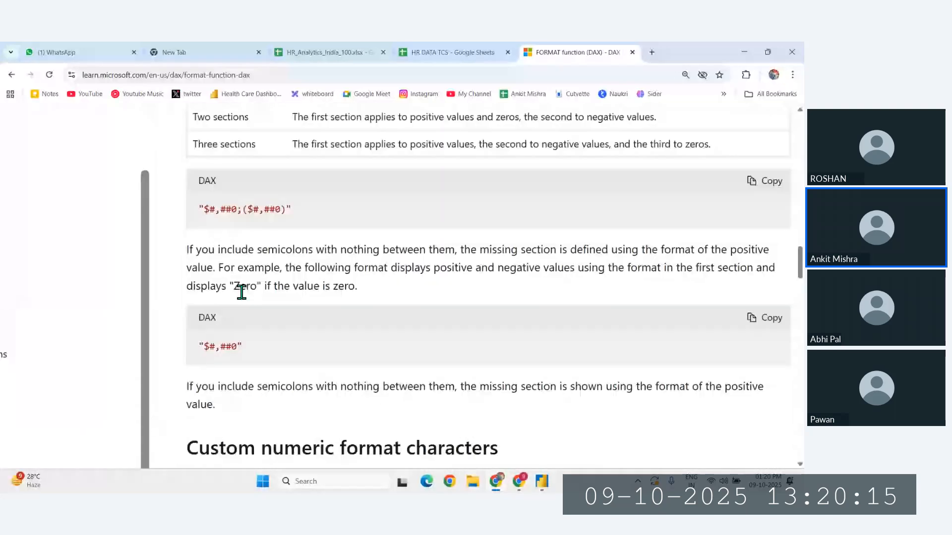
scroll(262, 276, up, 1)
scroll(244, 379, down, 4)
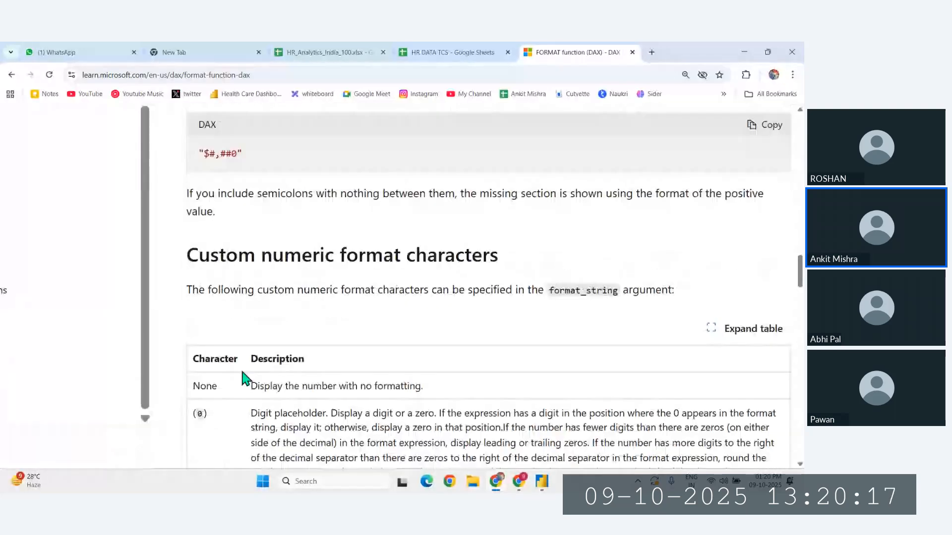
scroll(243, 379, down, 5)
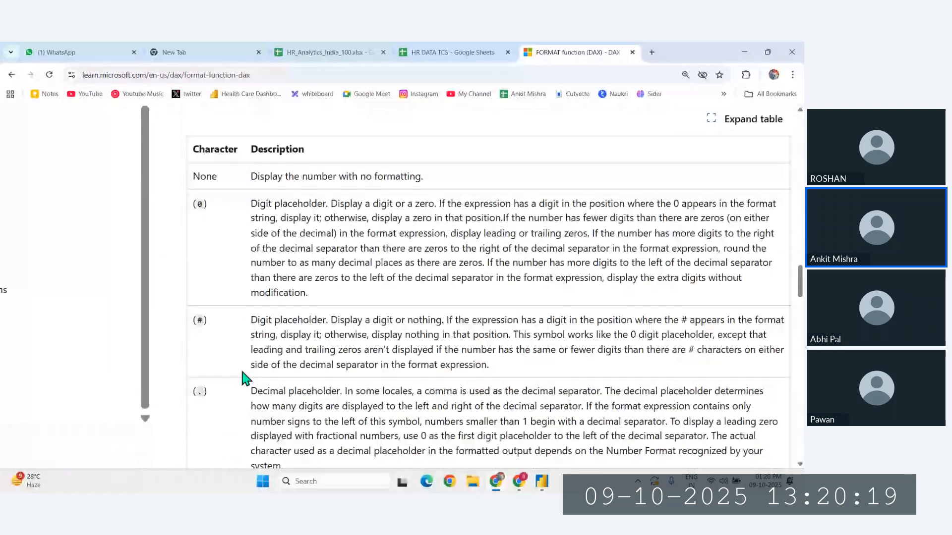
scroll(245, 378, down, 10)
scroll(244, 378, down, 10)
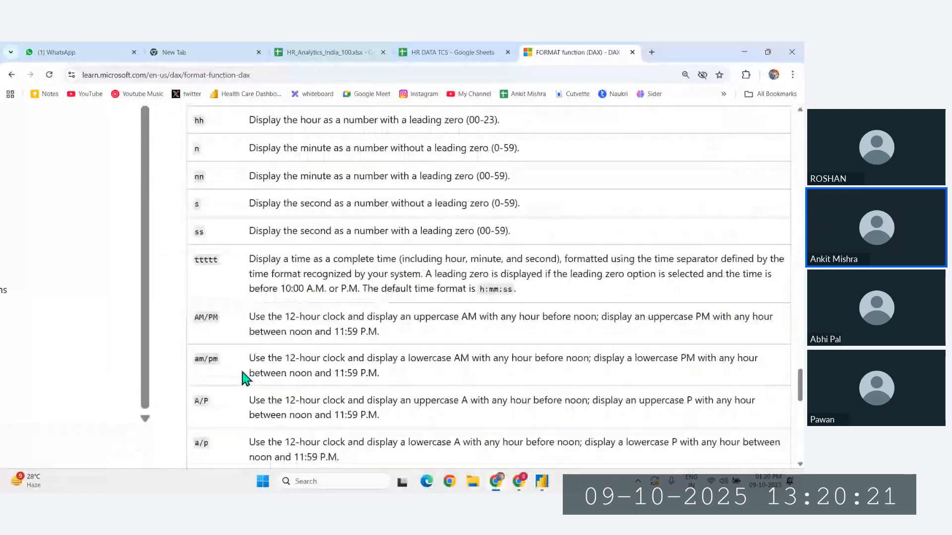
scroll(244, 378, down, 6)
scroll(242, 373, up, 6)
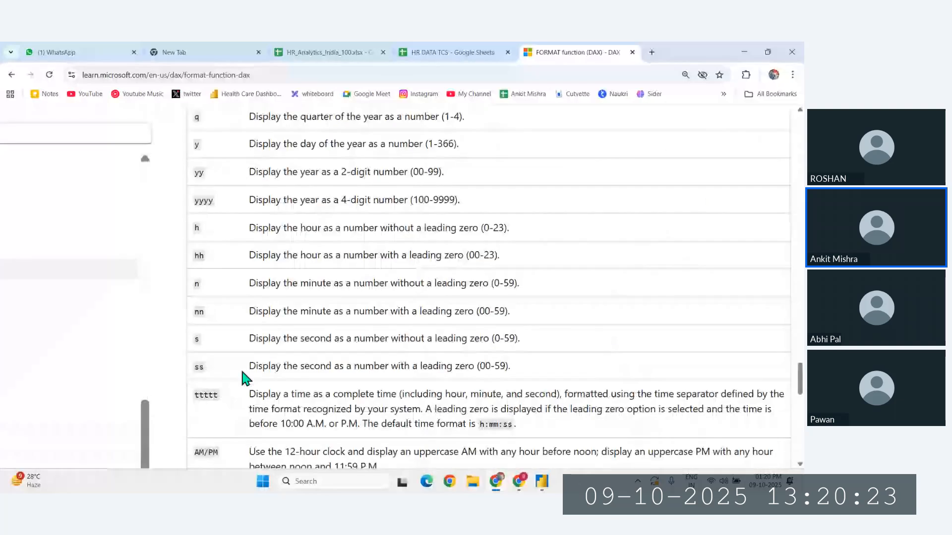
scroll(242, 373, up, 8)
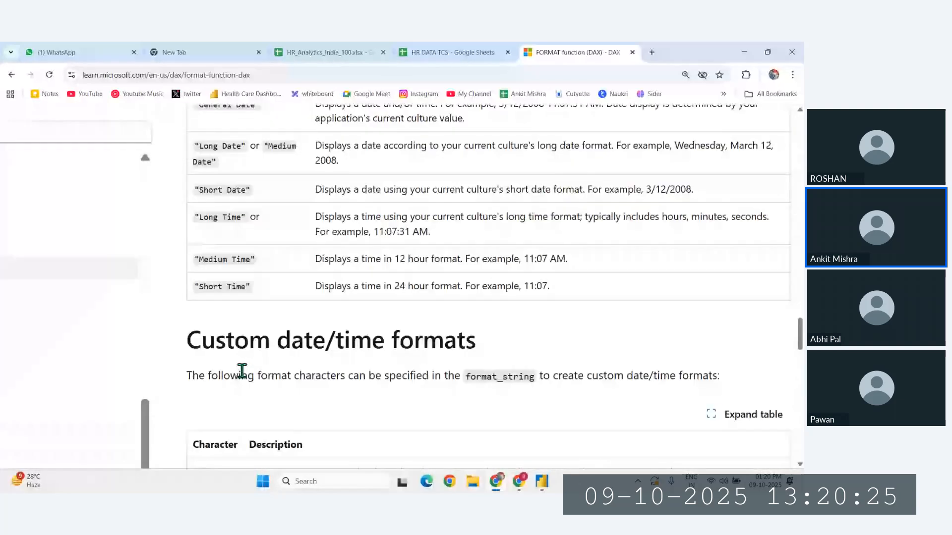
- Copy the "$#,##0" example from the documentation and use it as the sales tag format string in Power BI, without doubled quotes
scroll(243, 375, up, 8)
scroll(243, 375, down, 10)
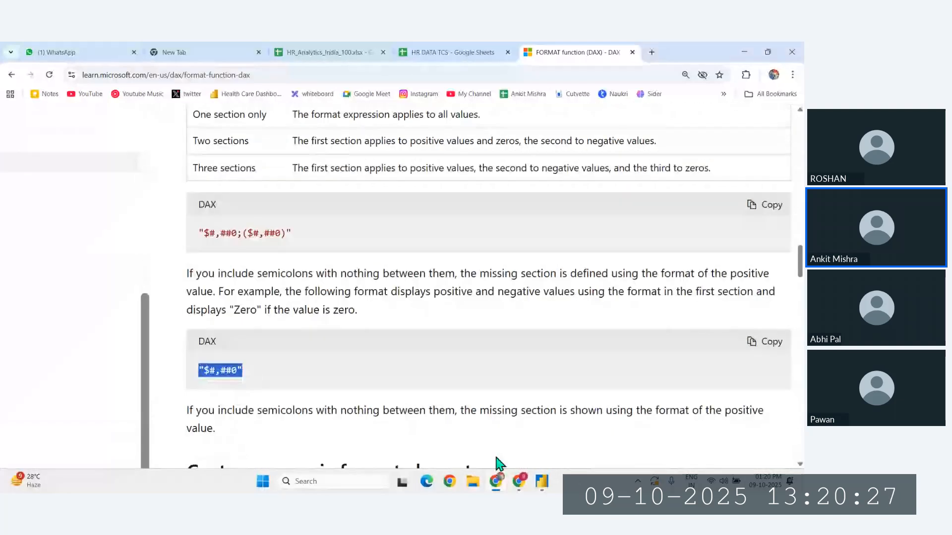
click(542, 483)
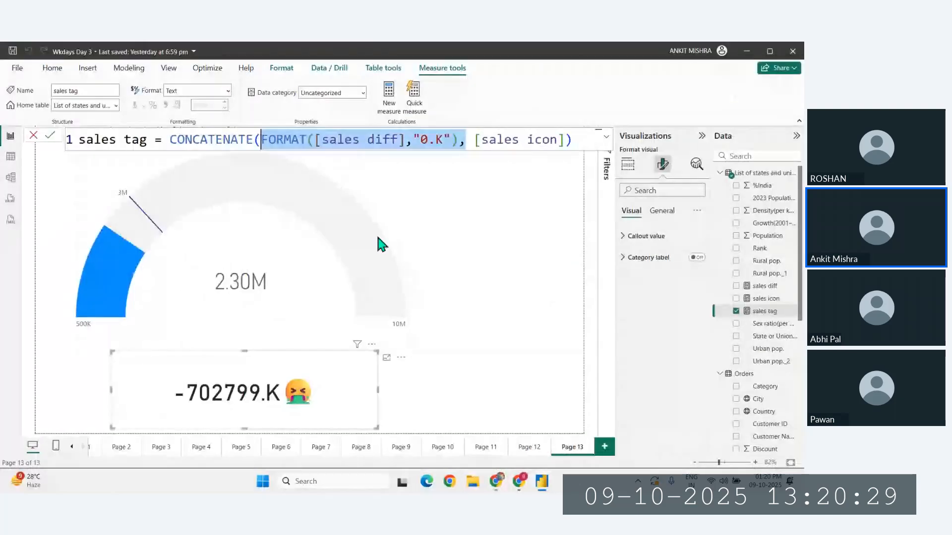
click(442, 141)
text("$#,##0")
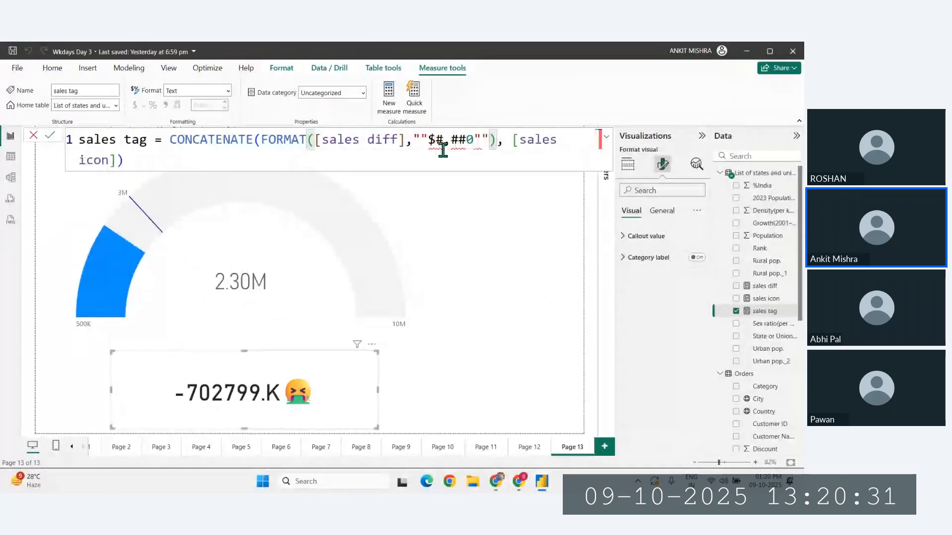
click(429, 141)
key(BackSpace)
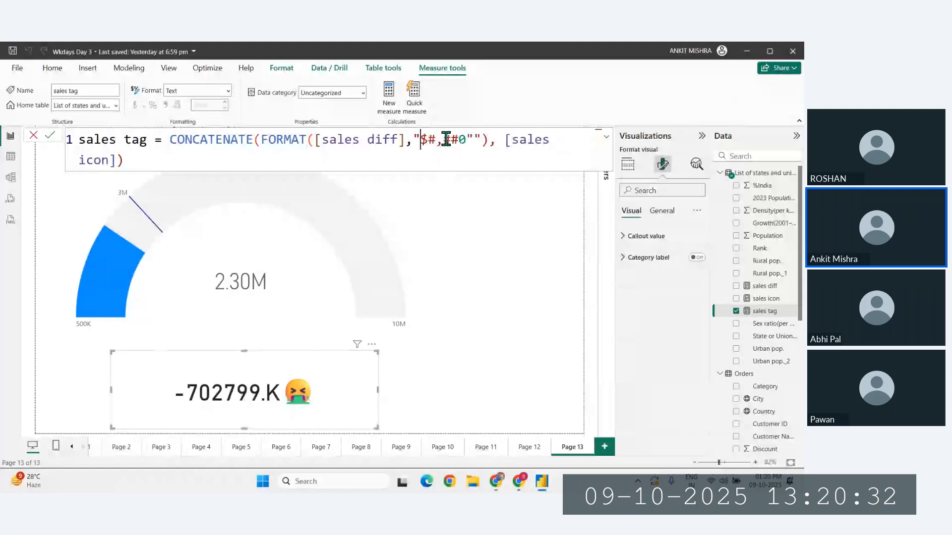
click(476, 140)
key(BackSpace)
- Replace the dollar sign with ₹ and shorten the sales tag format string to "₹#,0K", and commit the formula
click(428, 141)
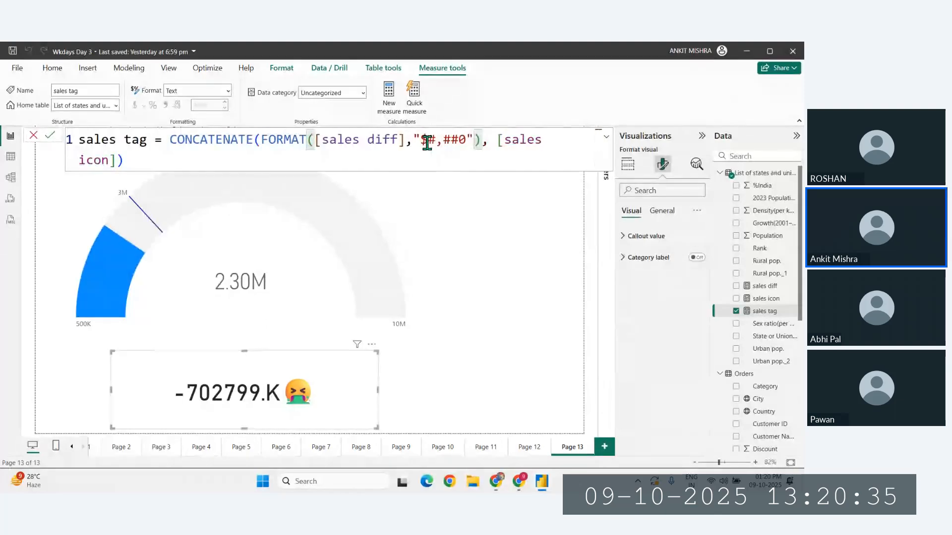
key(BackSpace)
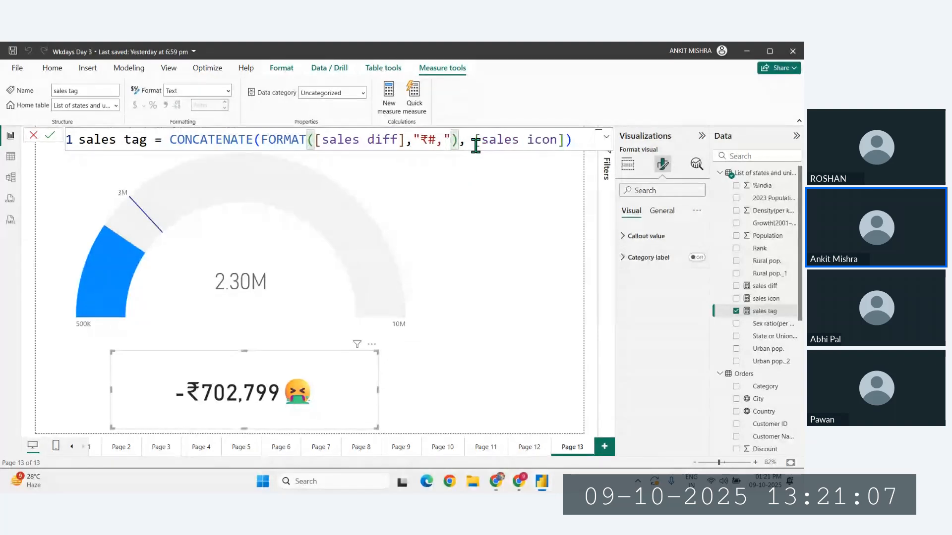
text(0K)
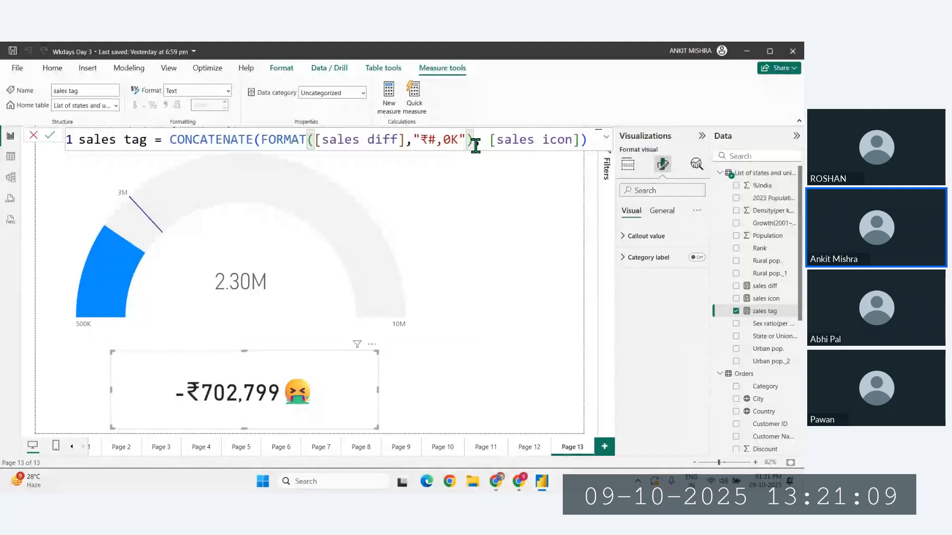
key(Return)
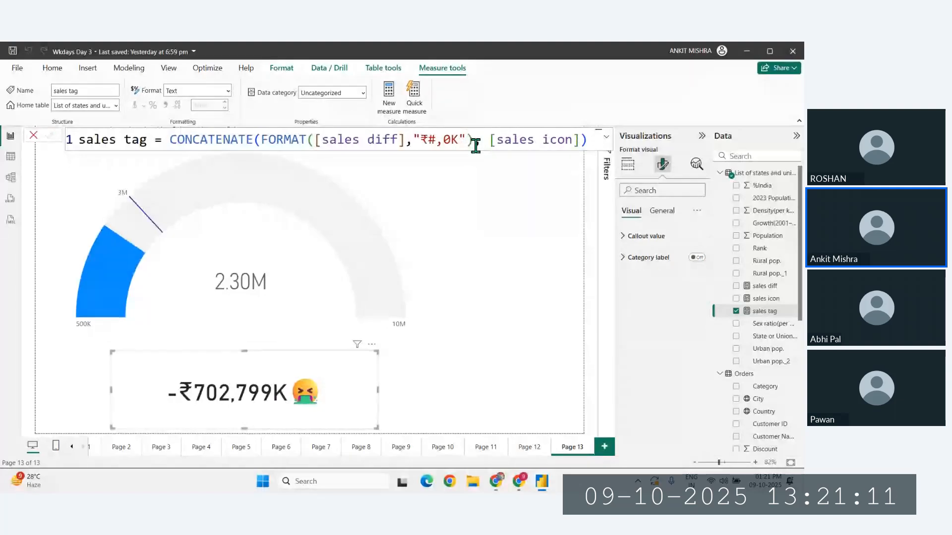
- Copy the FORMAT expression from the sales tag formula and ask ChatGPT in the browser to "correct this for powerBI"
drag(473, 144, 264, 139)
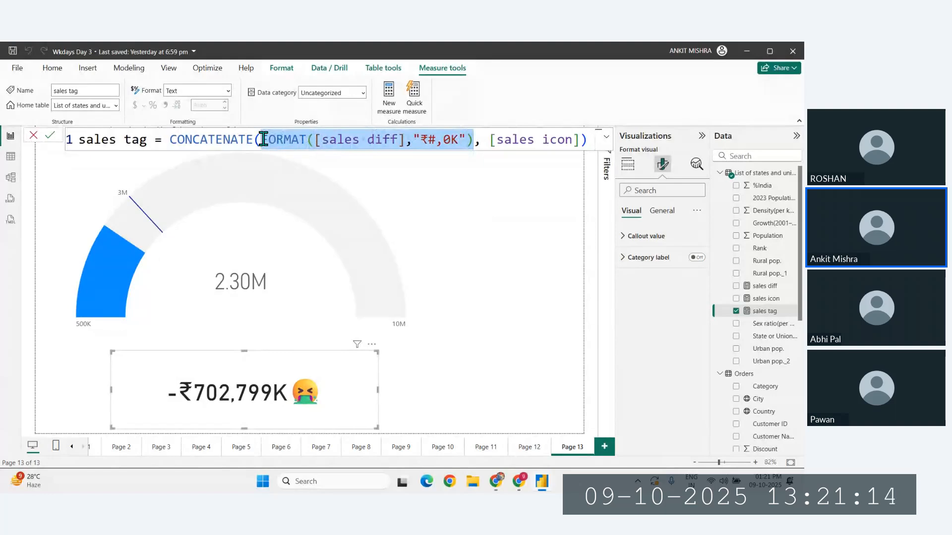
click(495, 482)
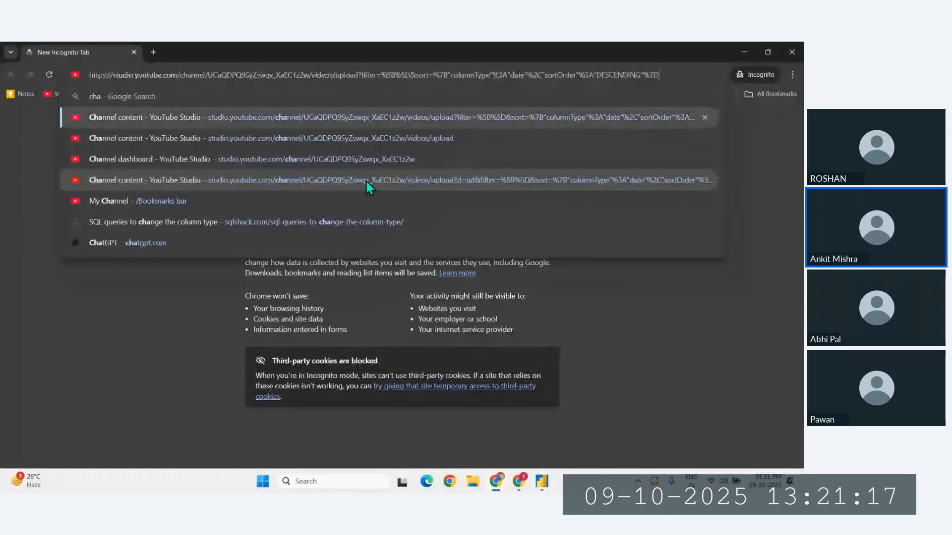
key(Down)
key(Down)
key(Down)
key(Down)
key(Down)
key(Down)
key(Down)
key(Return)
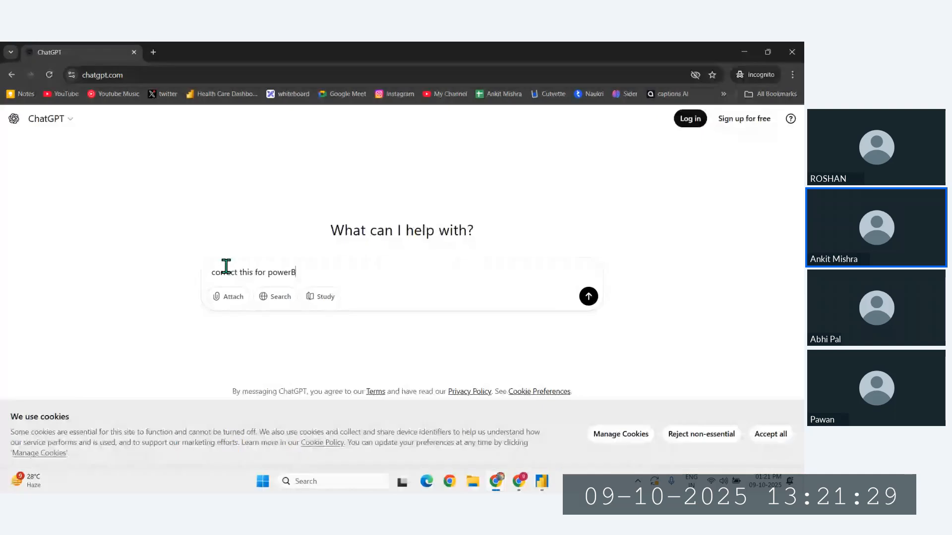
key(Return)
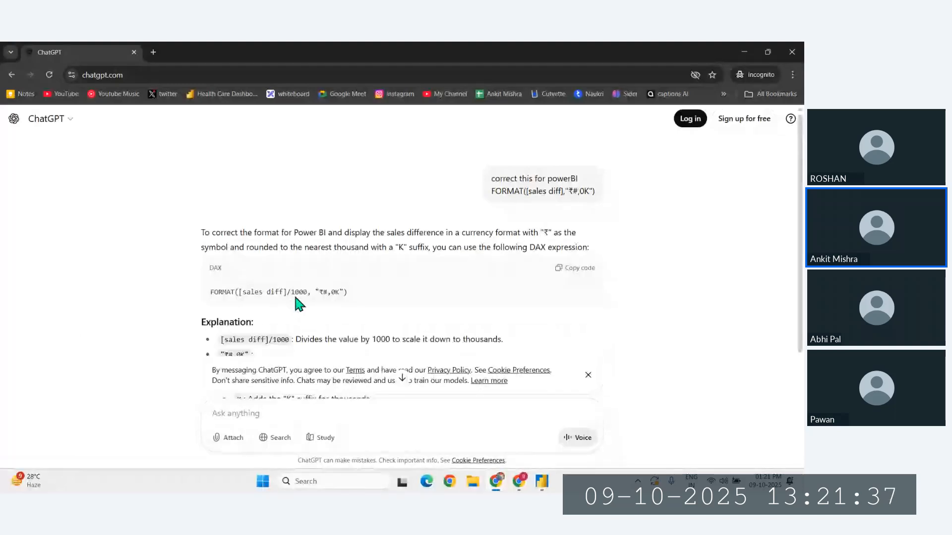
- Copy ChatGPT's FORMAT([sales diff]/1000, "₹#,0K") expression, replace the FORMAT part of the sales tag formula in Power BI with it, and commit
scroll(298, 302, down, 2)
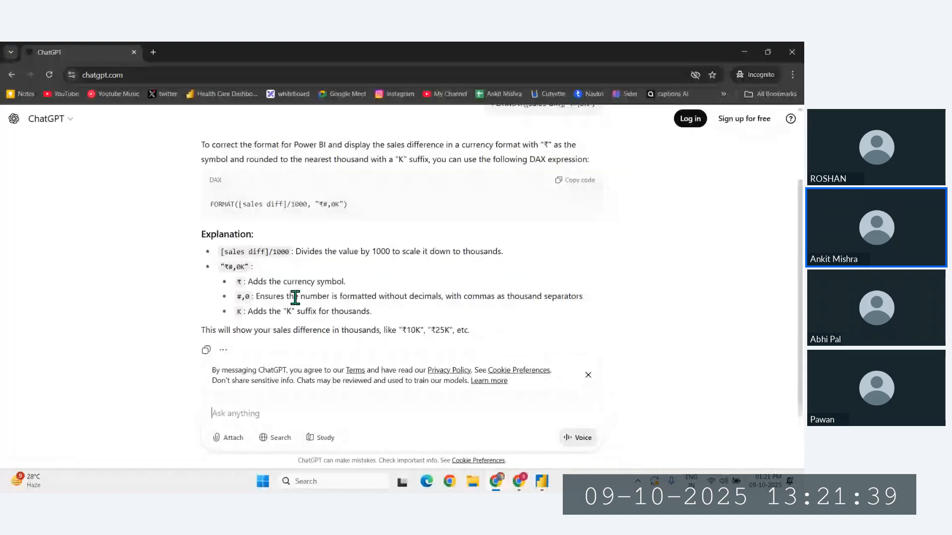
scroll(342, 253, up, 1)
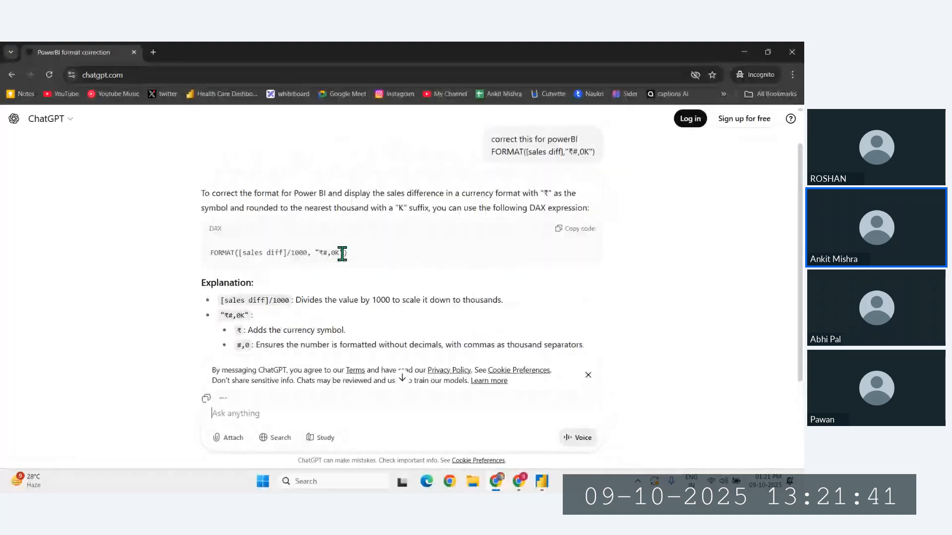
drag(342, 254, 206, 253)
key(ctrl+c)
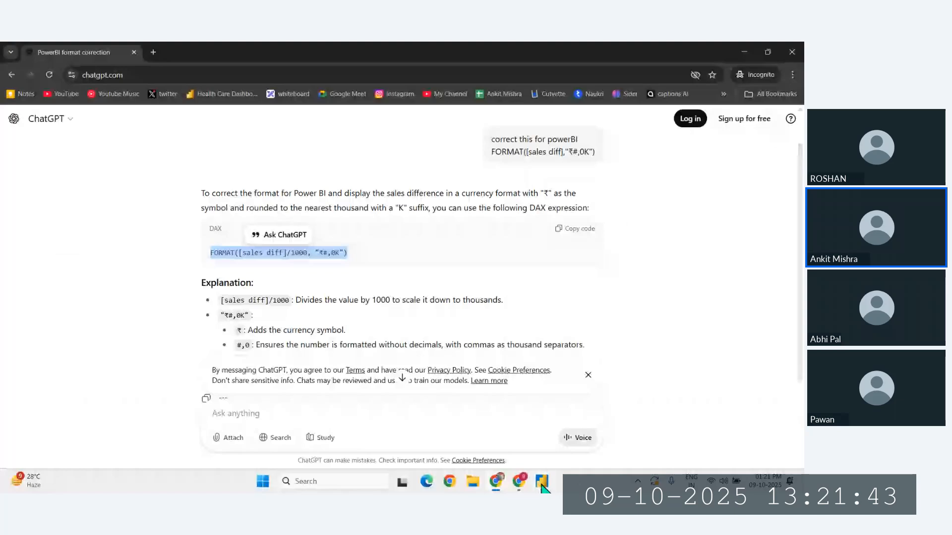
click(542, 482)
key(ctrl+v)
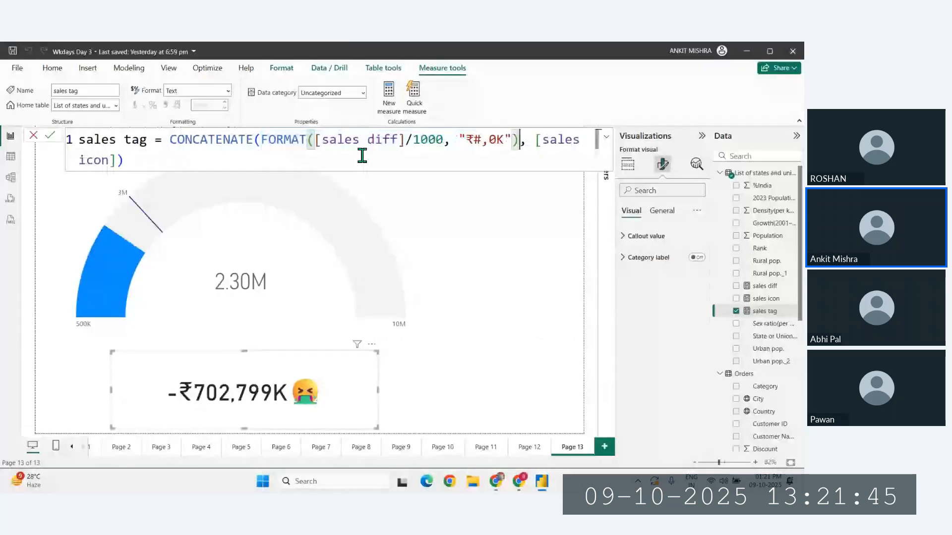
key(Return)
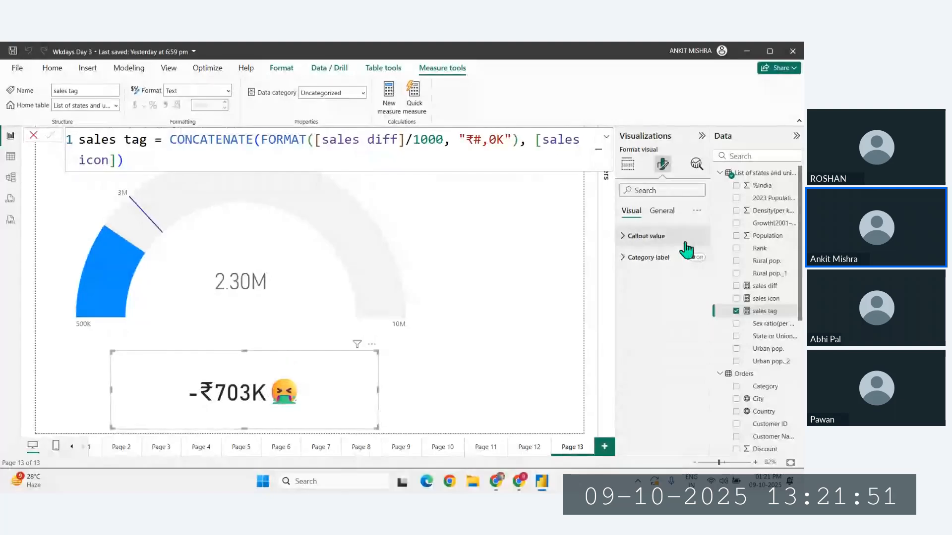
- Set the font size of the sales tag card's callout value to 15
click(655, 241)
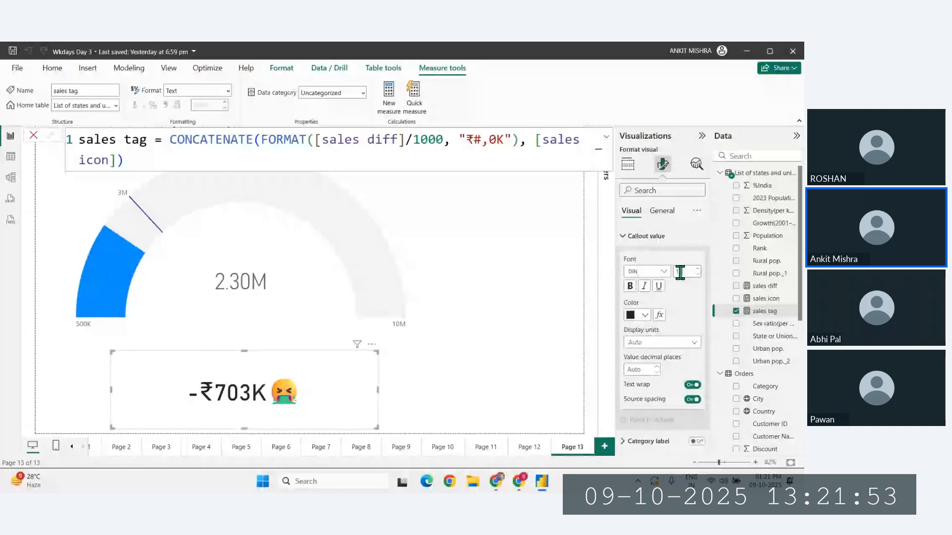
click(680, 273)
text(12)
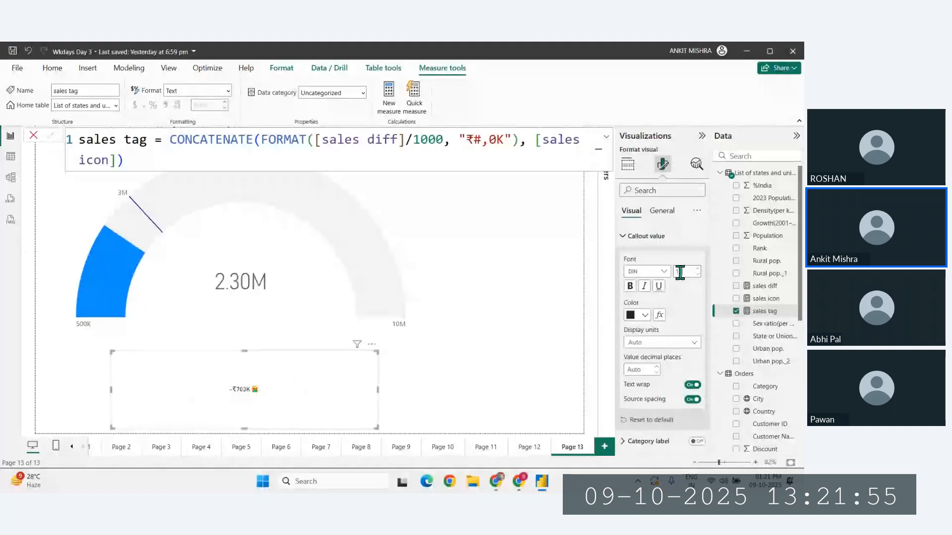
key(BackSpace)
text(5)
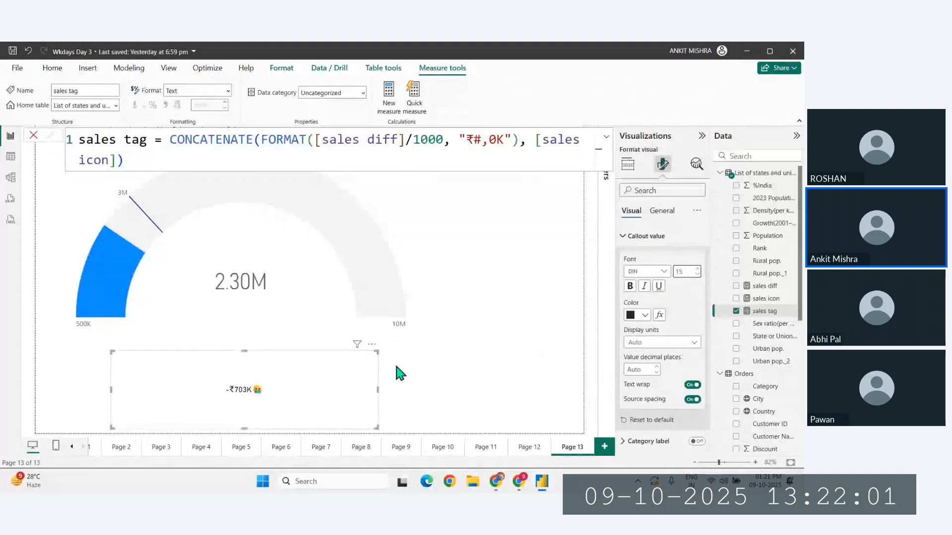
- Shrink the sales tag card to fit its text and place it directly beneath the gauge's callout value
click(372, 419)
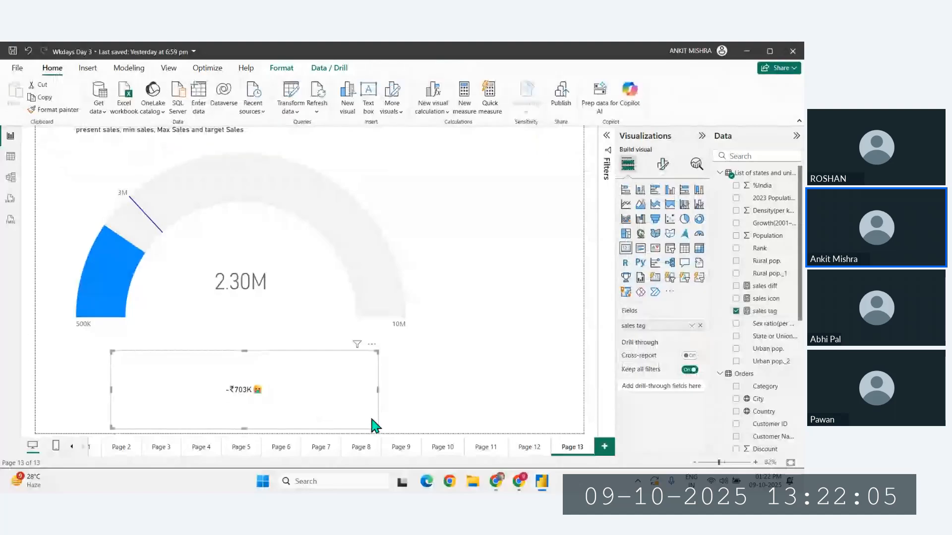
drag(372, 420, 155, 369)
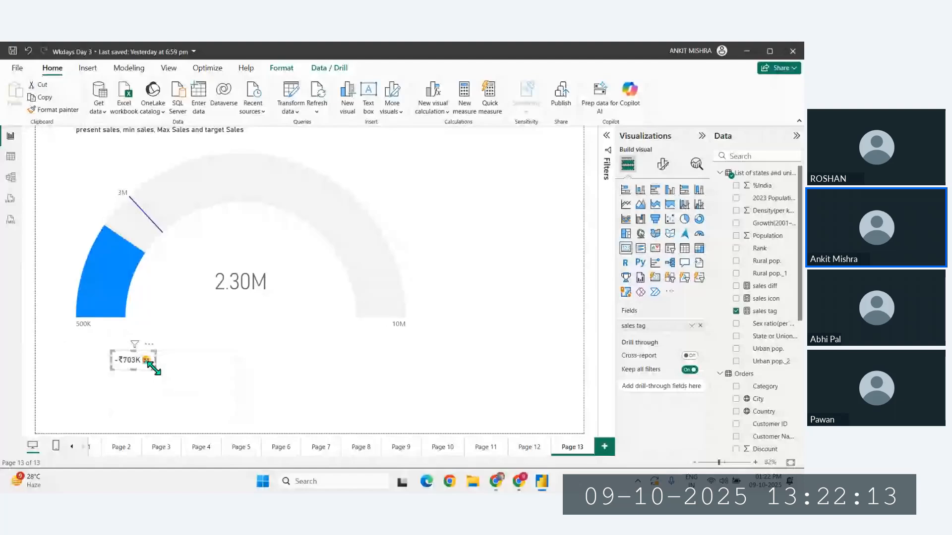
drag(153, 368, 254, 315)
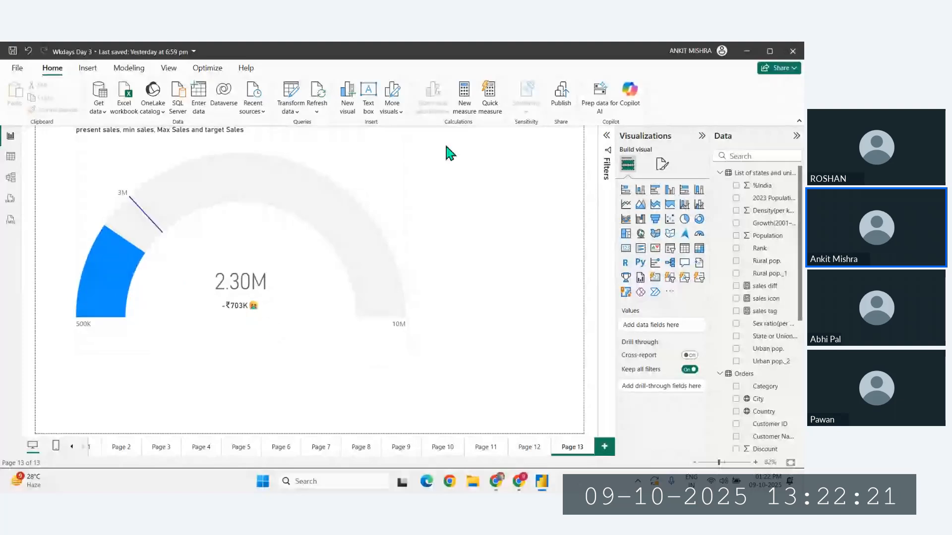
- Create a new measure with the formula gauge color = IF([present sales] >= [target Sales], "Green","Red")
click(466, 110)
key(BackSpace)
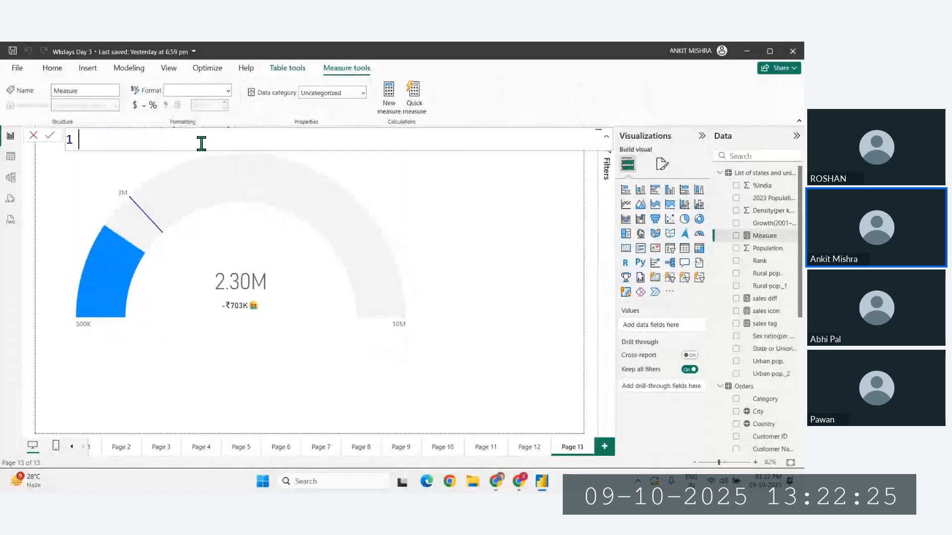
text(s)
key(BackSpace)
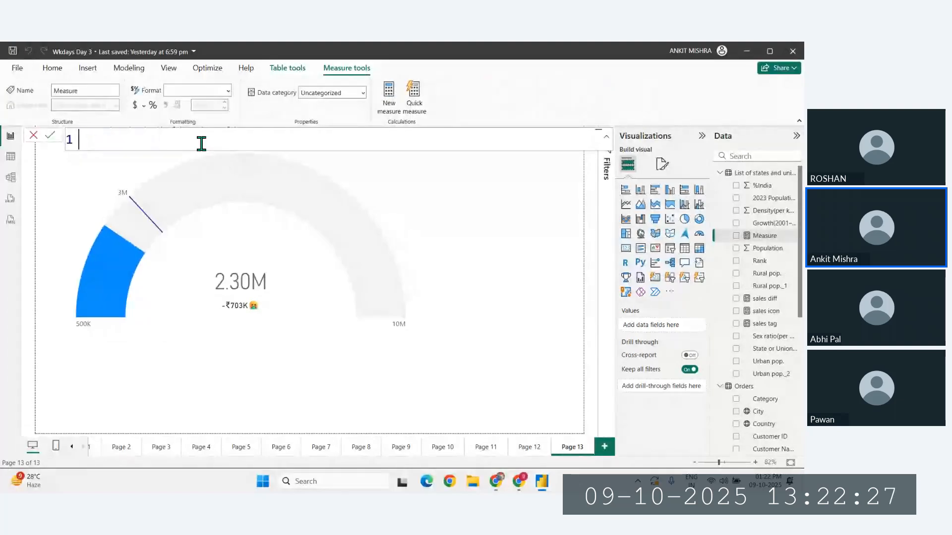
text(gauge color)
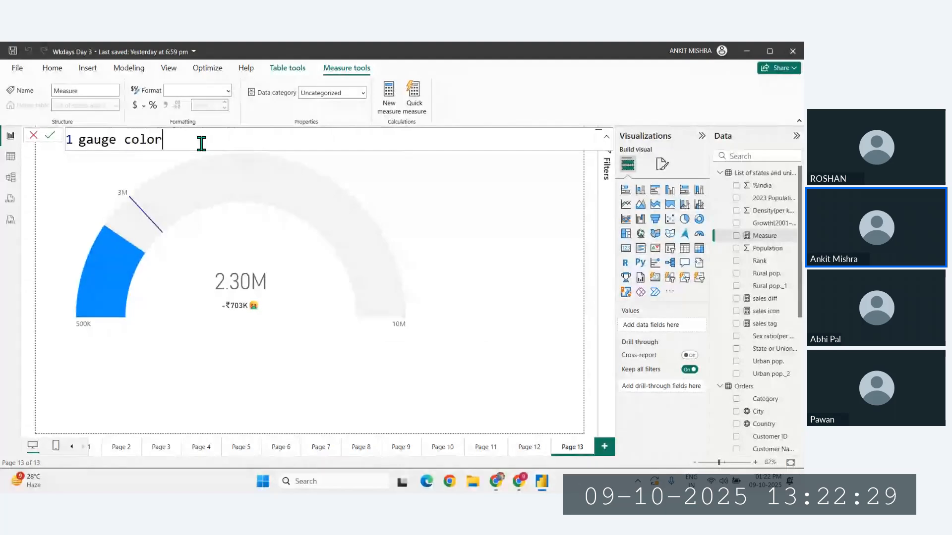
text( = IF()
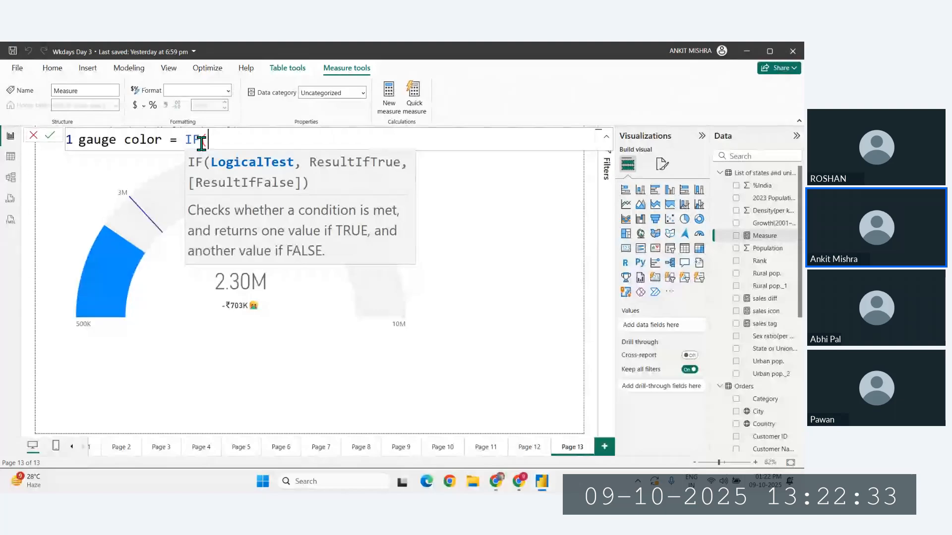
text([pre)
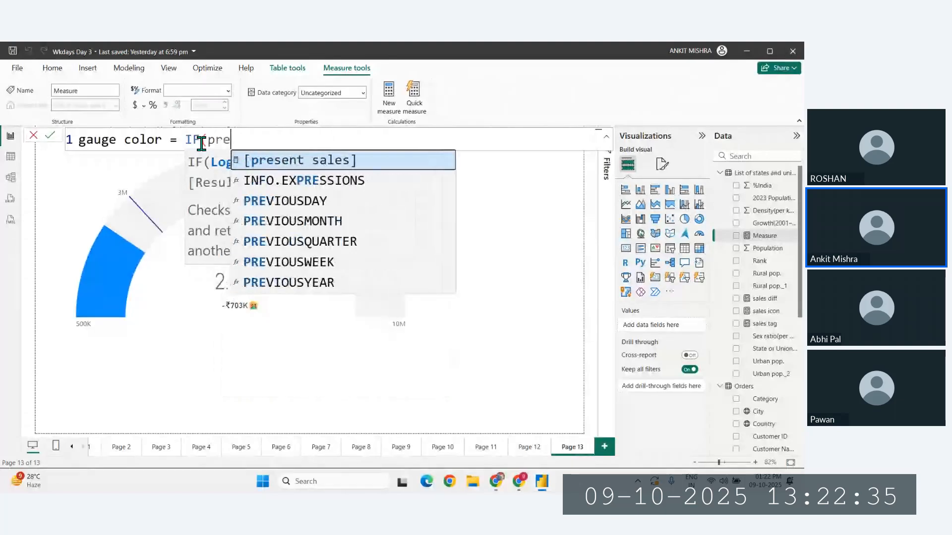
key(Tab)
text(> t)
key(BackSpace)
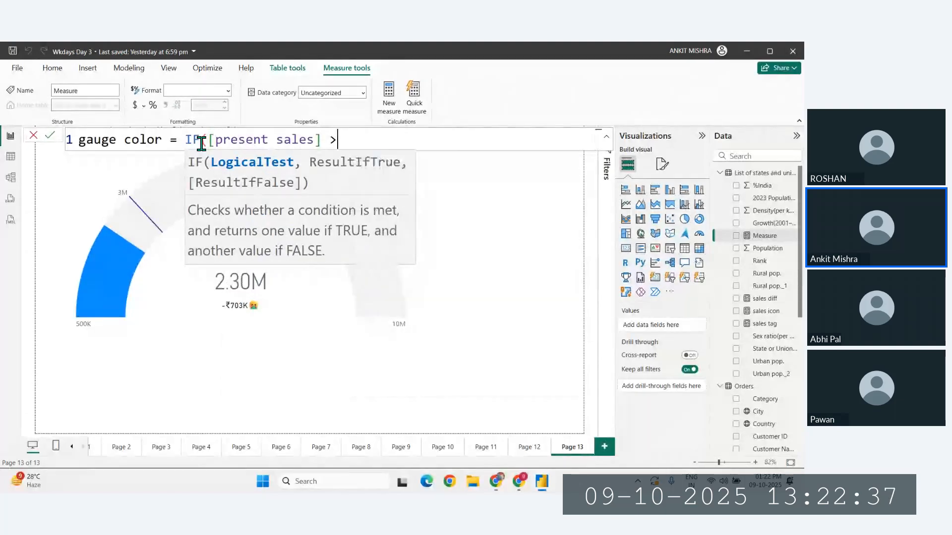
text(= ta)
key(Tab)
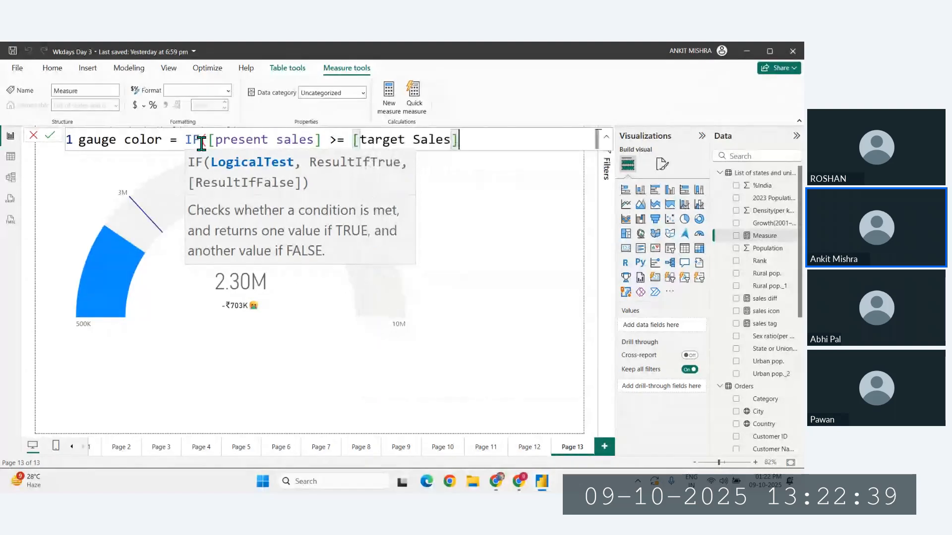
text(, ")
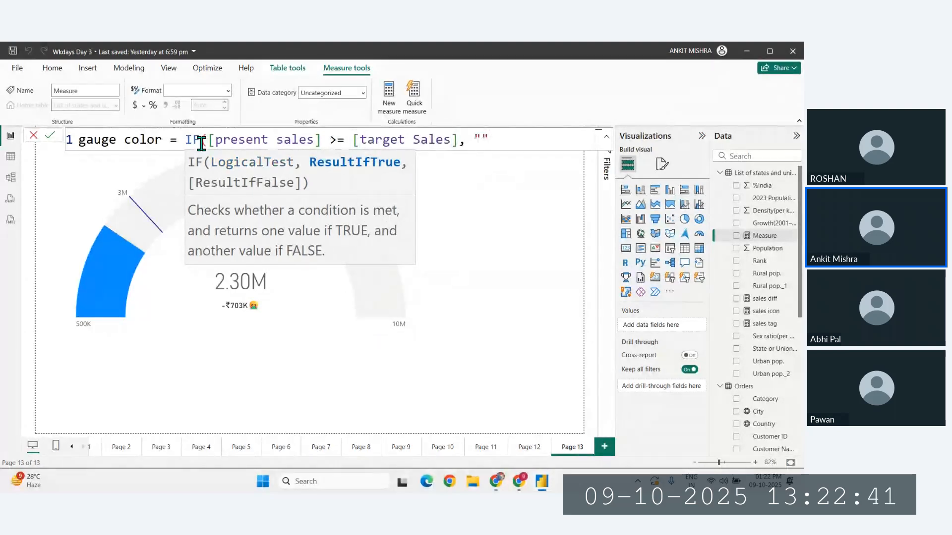
text(Green")
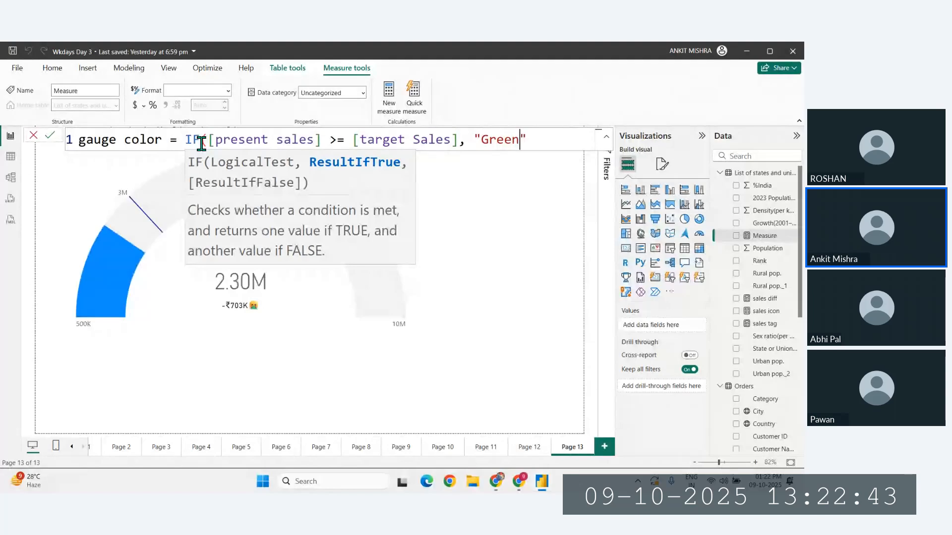
text(,"Red")
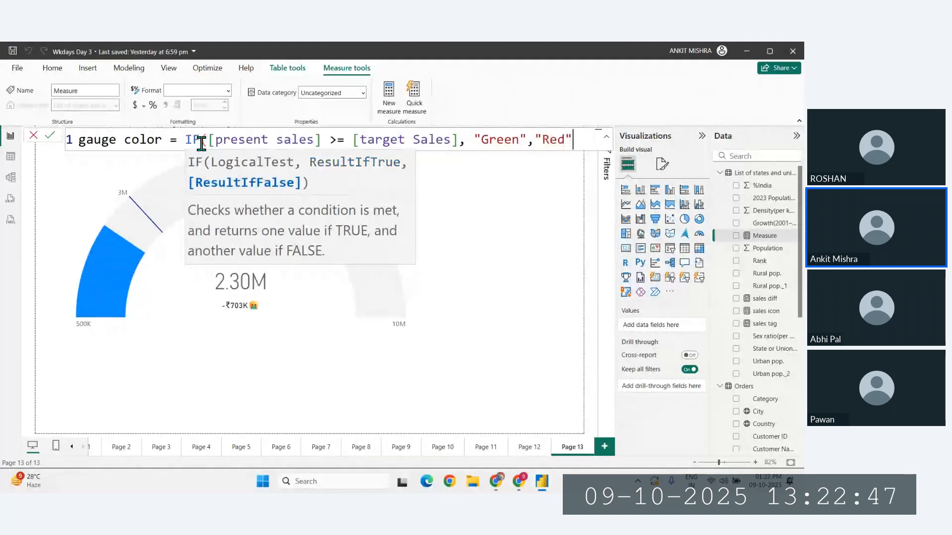
text())
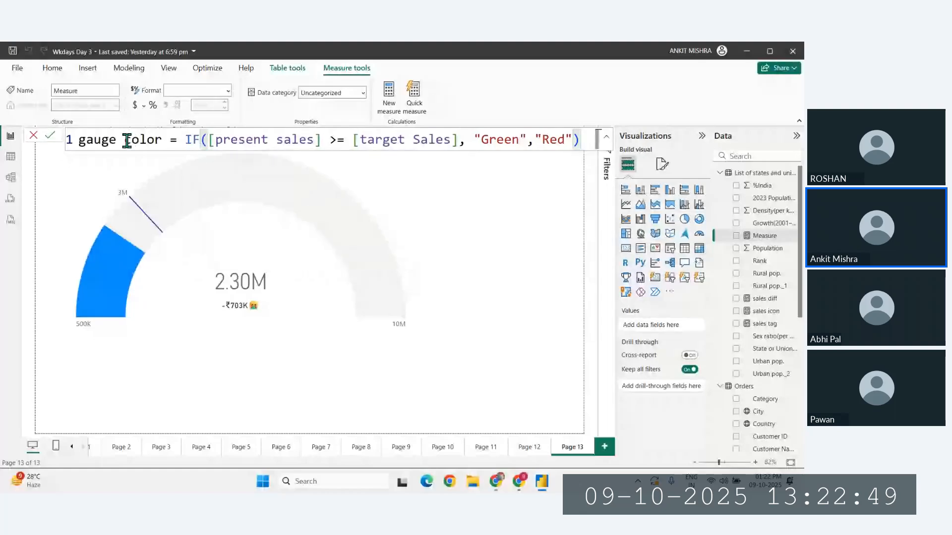
- Rename the new measure to Sales color in its formula and commit it
drag(125, 140, 49, 140)
text(Sales)
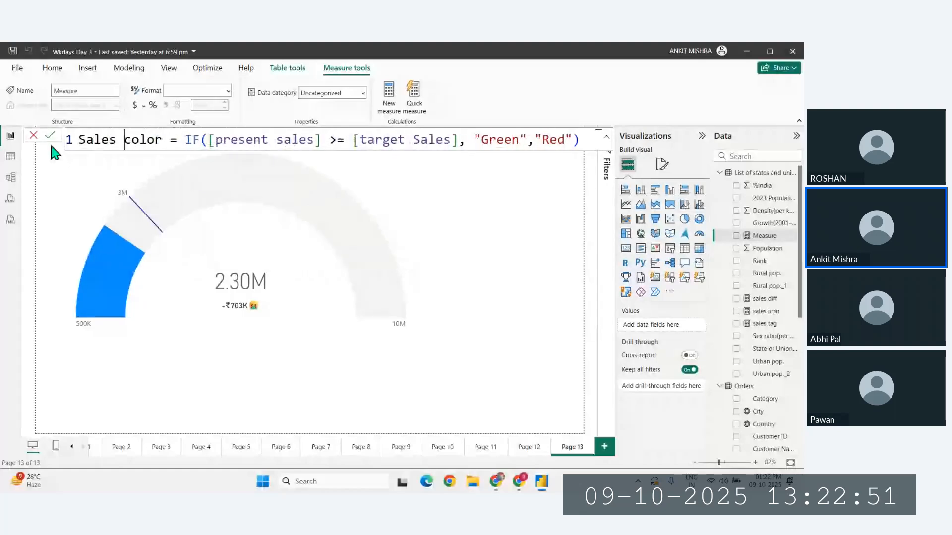
key(Return)
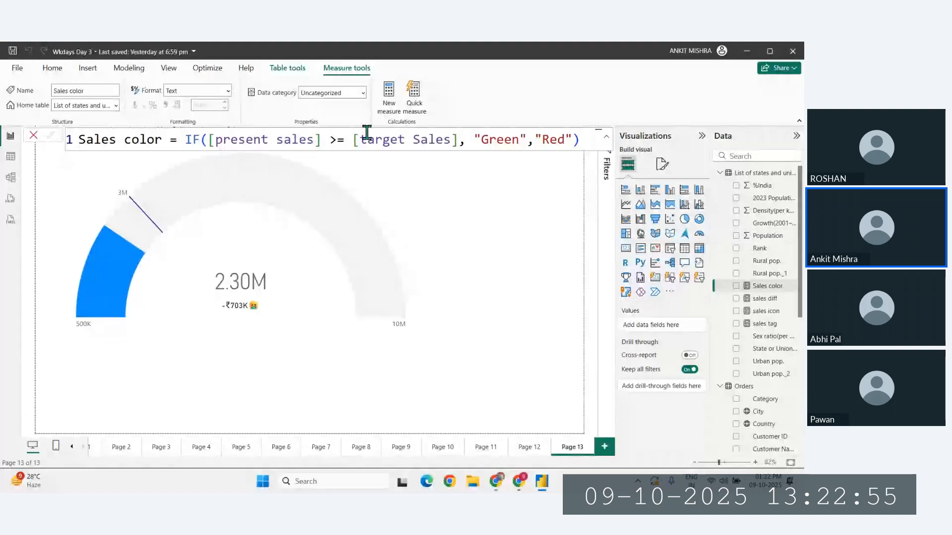
click(529, 143)
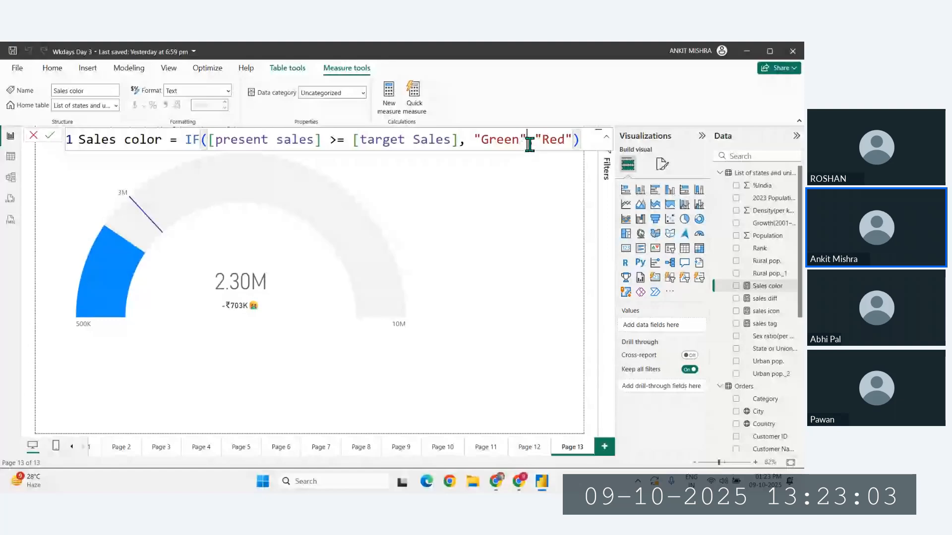
key(Return)
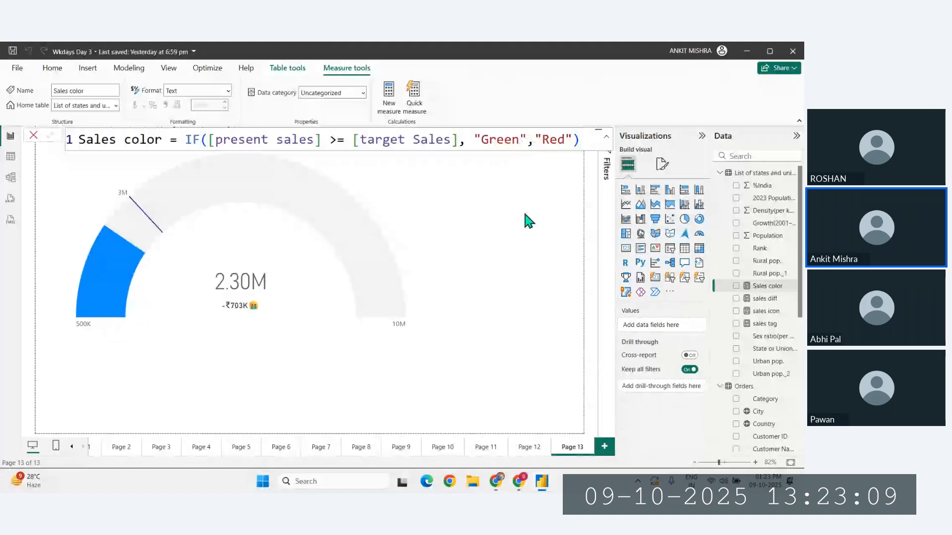
- Apply conditional formatting to the gauge's fill color, using the Field value format style based on the Sales color measure
click(347, 238)
click(662, 164)
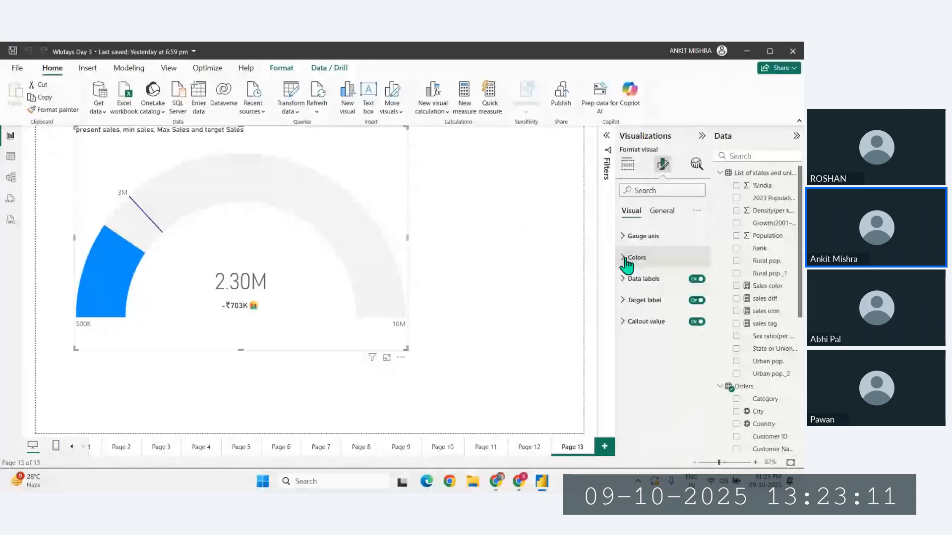
click(625, 260)
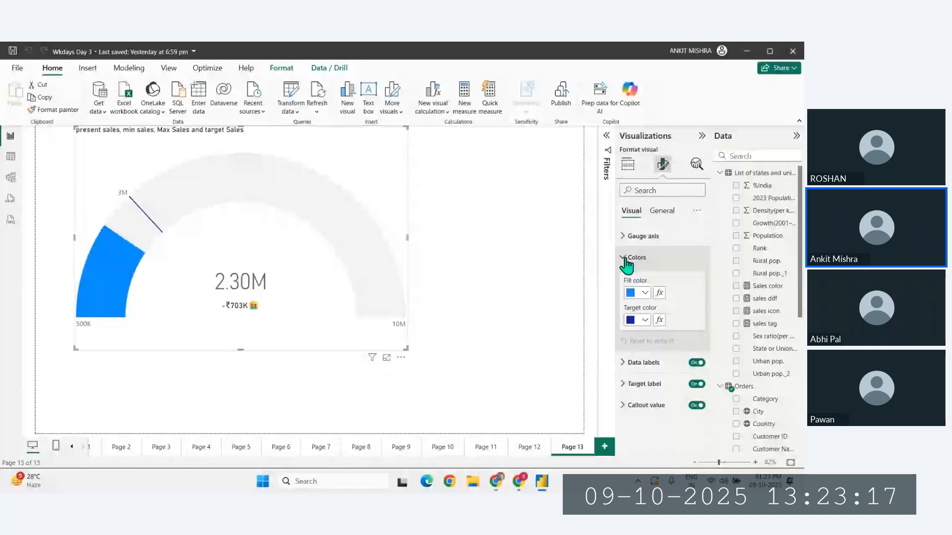
click(660, 293)
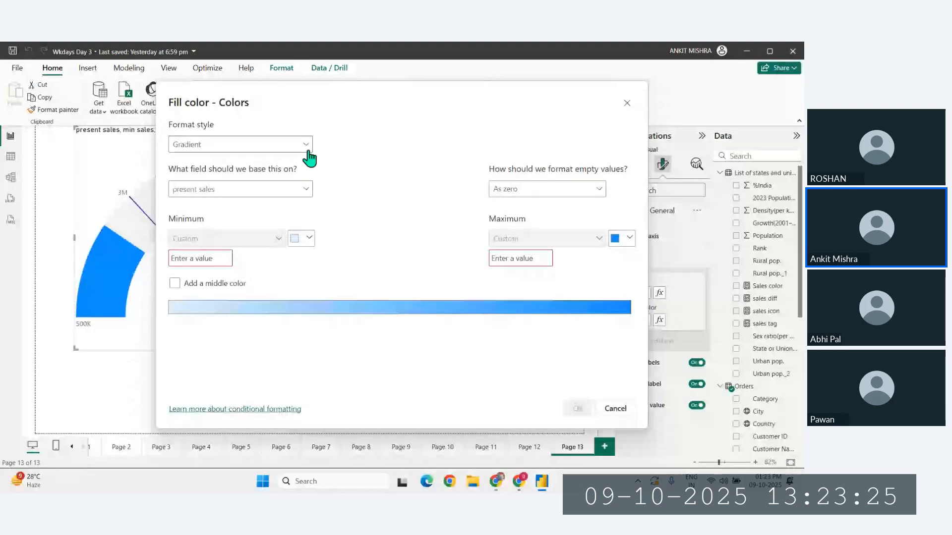
click(301, 145)
click(195, 180)
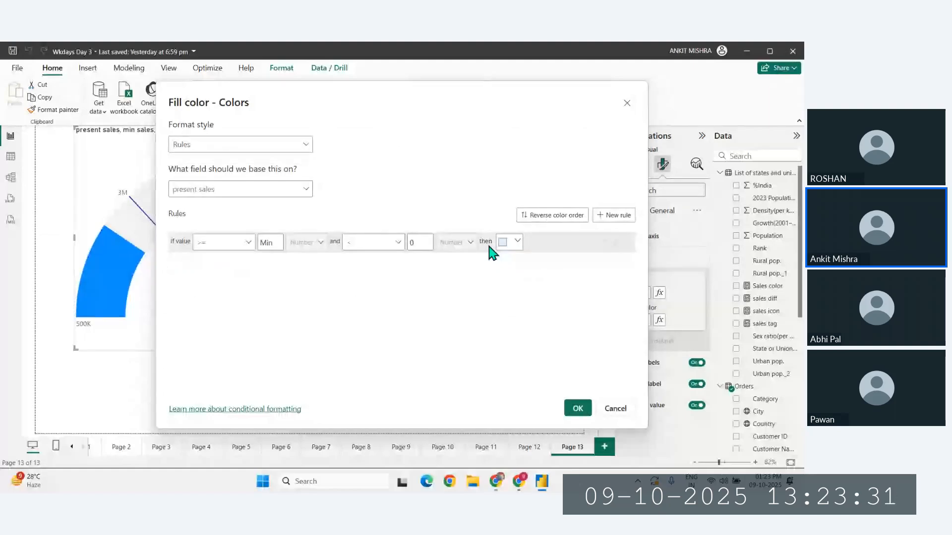
click(215, 147)
click(189, 202)
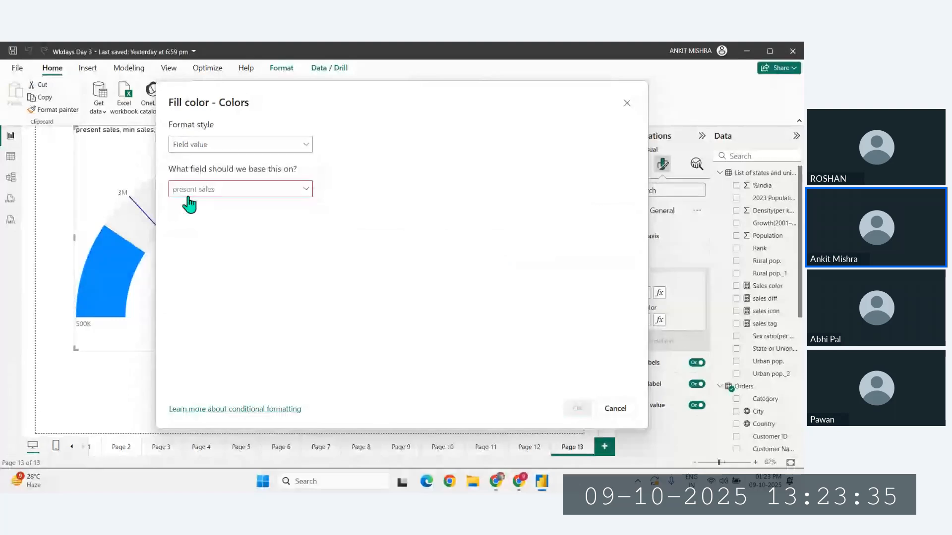
click(203, 192)
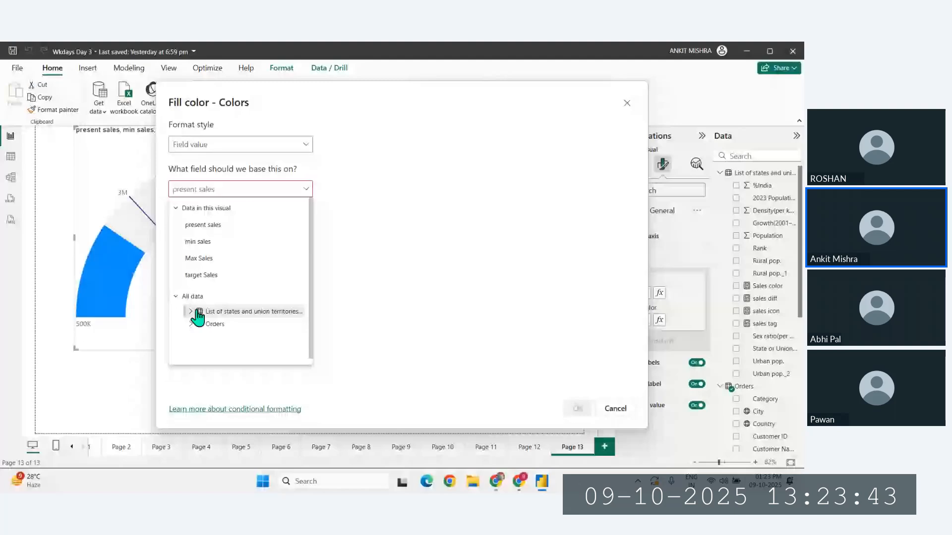
click(221, 189)
text(color)
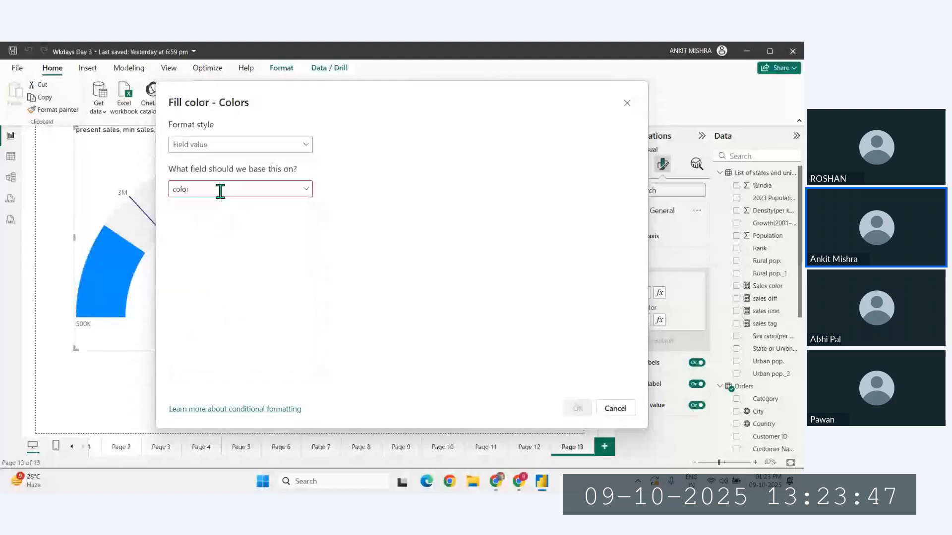
click(224, 257)
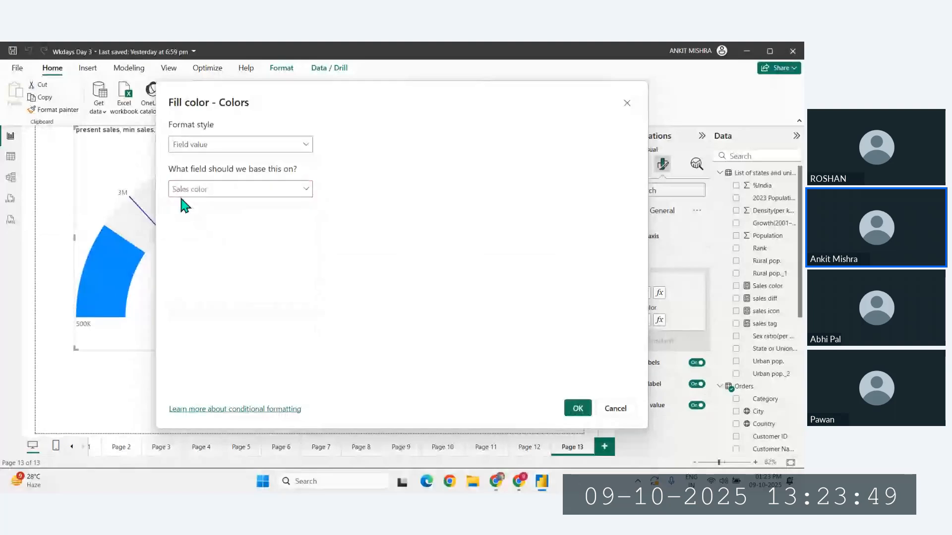
click(578, 411)
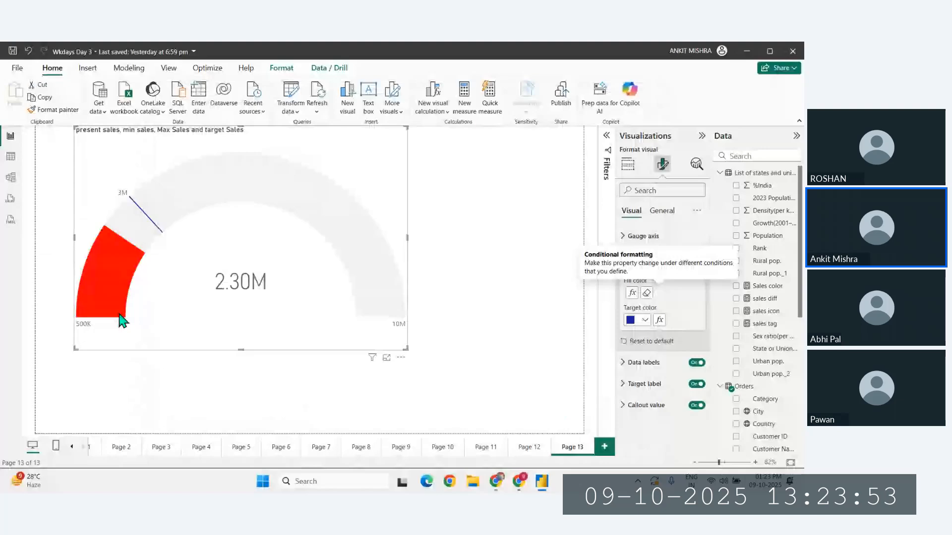
- Apply conditional formatting to the gauge's callout value color based on the Sales color measure, and save the report
mouse_move(127, 320)
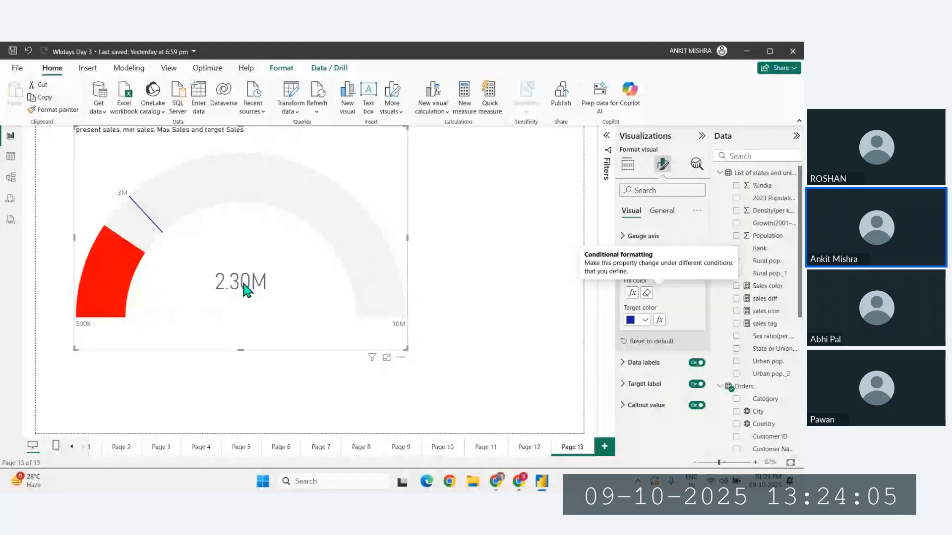
click(635, 410)
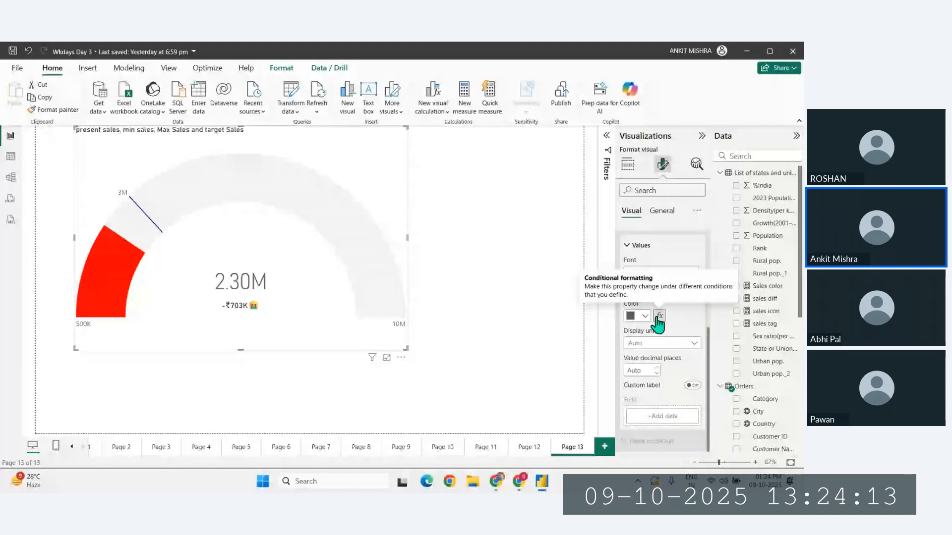
click(659, 316)
click(233, 144)
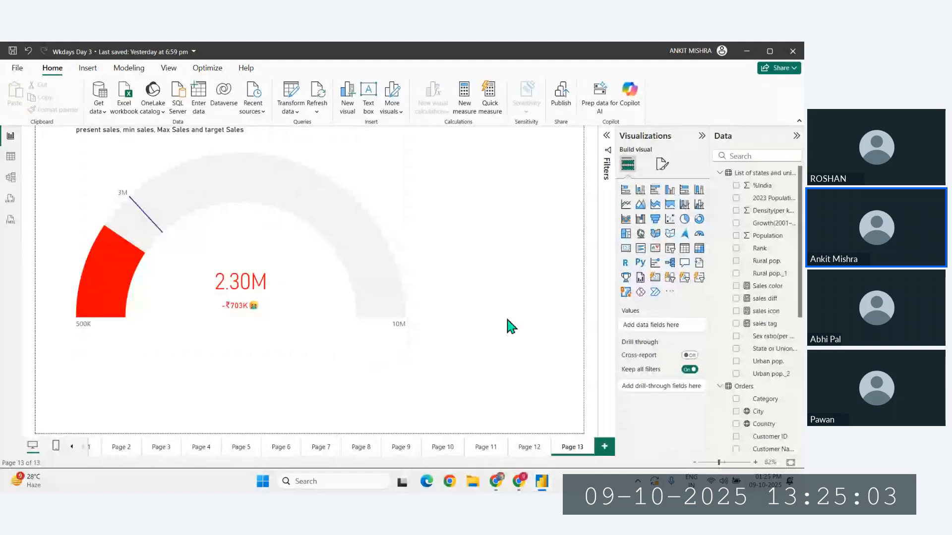
key(ctrl+s)
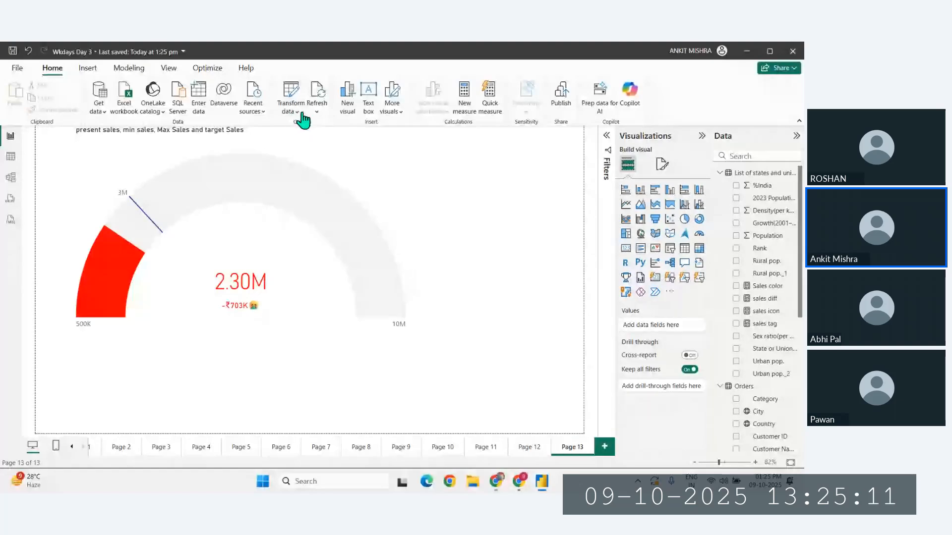
- Check the report's source files in Data source settings, close the settings, and open File Explorer
click(253, 106)
click(293, 163)
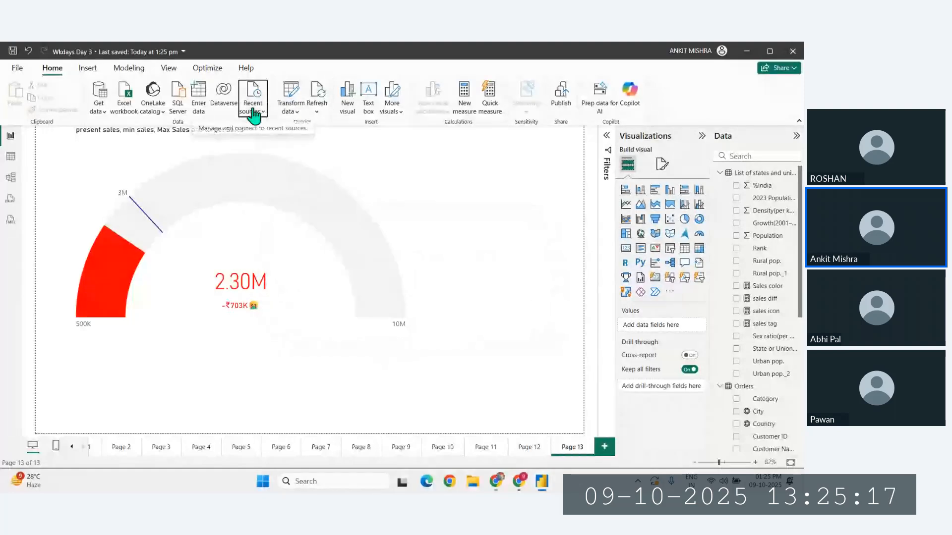
click(294, 114)
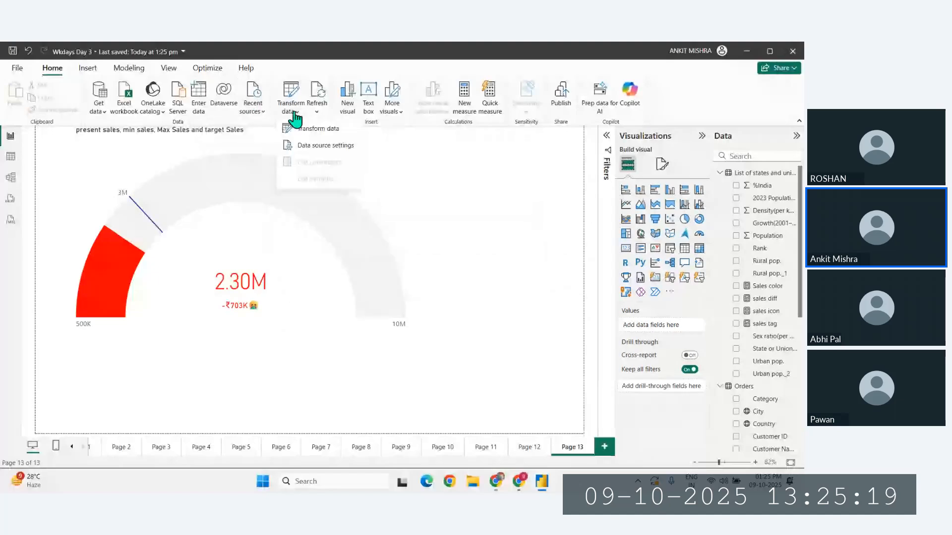
click(309, 149)
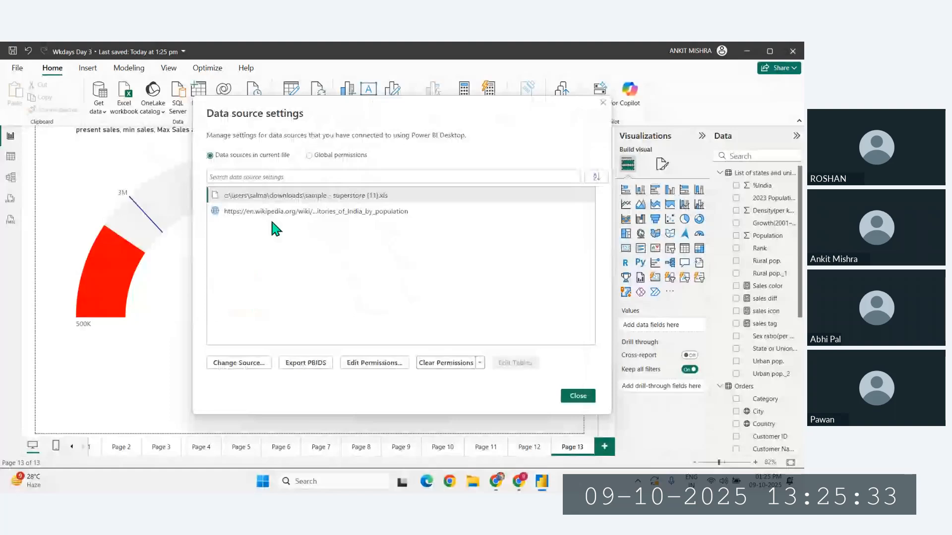
key(Escape)
click(472, 487)
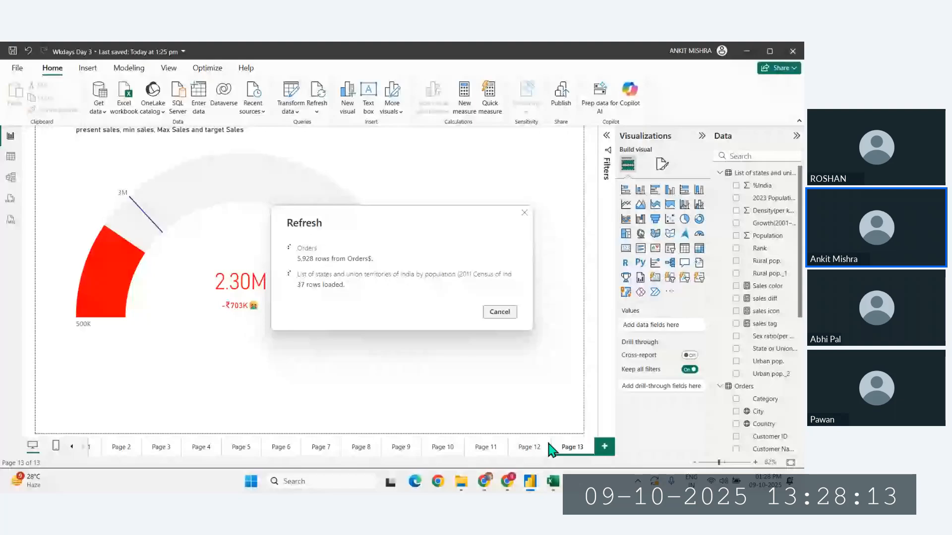
- Switch to the Excel window while the report data refreshes
click(553, 482)
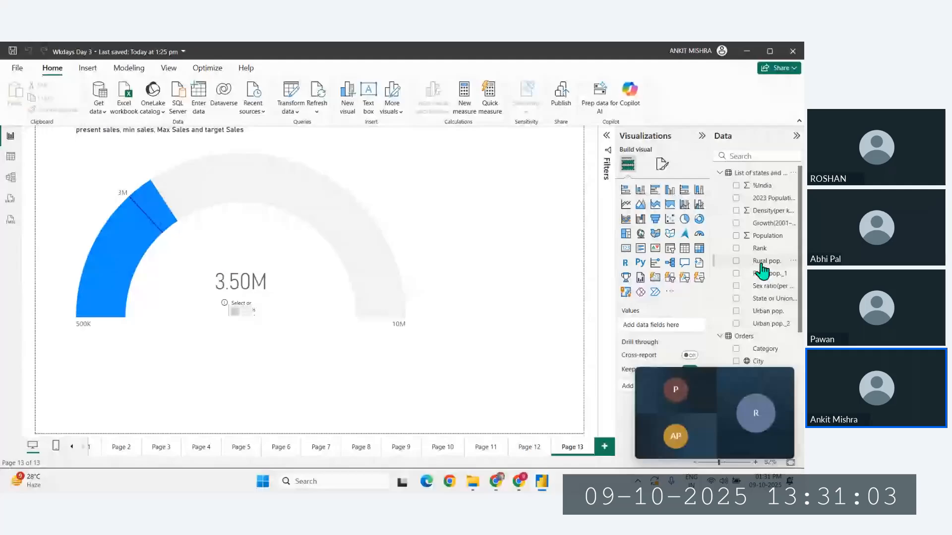
- Widen the Data pane and look through the fields of the states and Orders tables for the sales measures
click(761, 262)
click(786, 376)
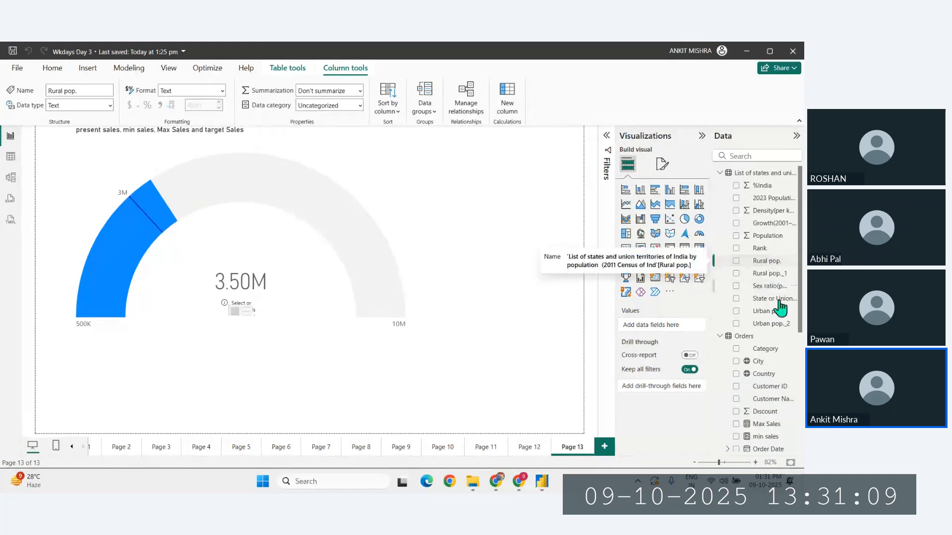
scroll(781, 354, down, 3)
scroll(781, 354, up, 3)
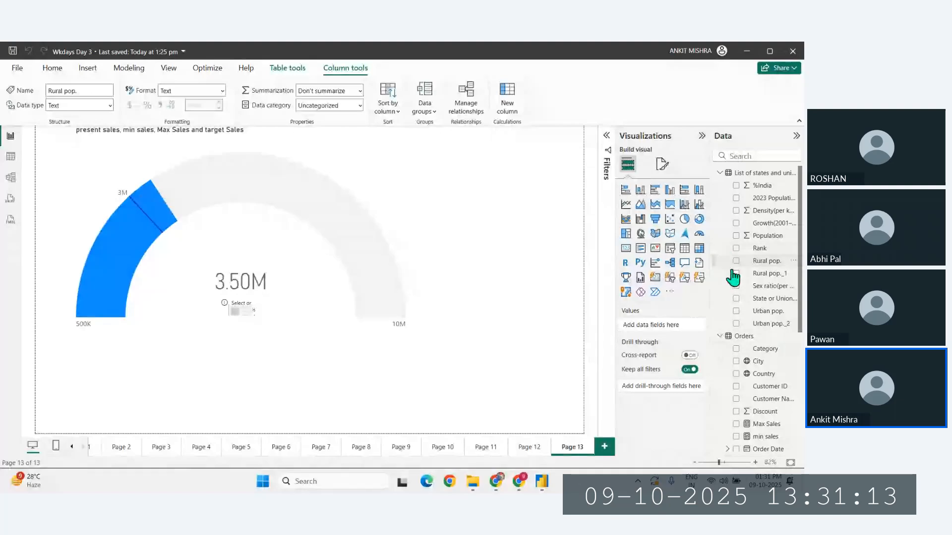
scroll(728, 263, down, 2)
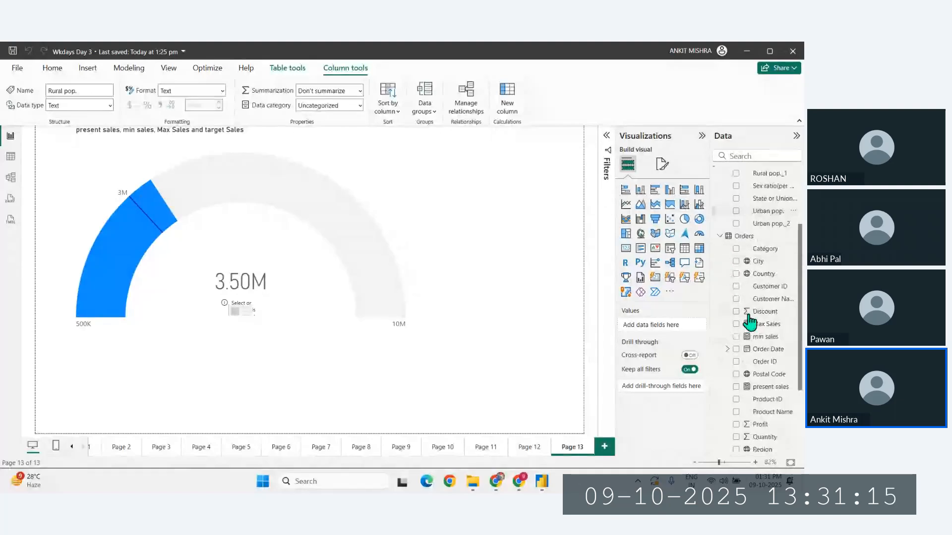
scroll(749, 323, up, 1)
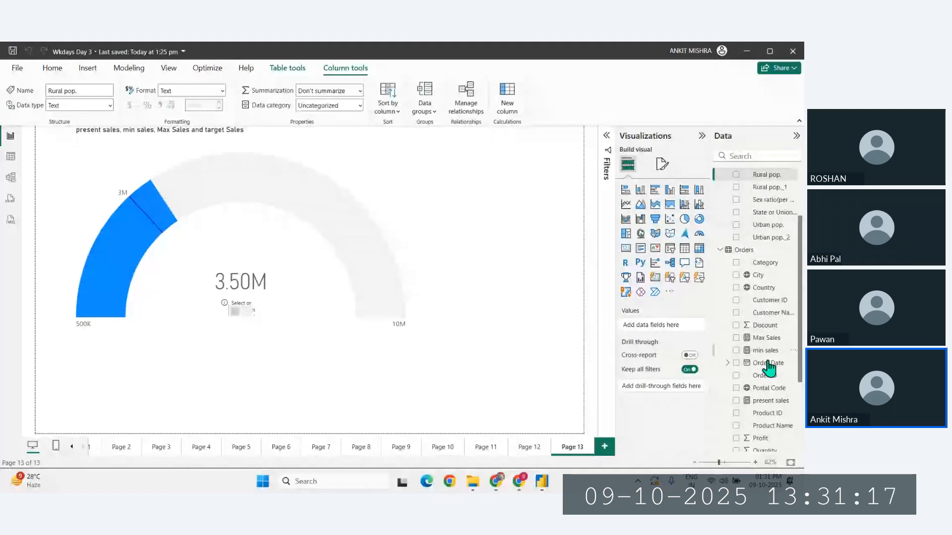
scroll(768, 367, up, 2)
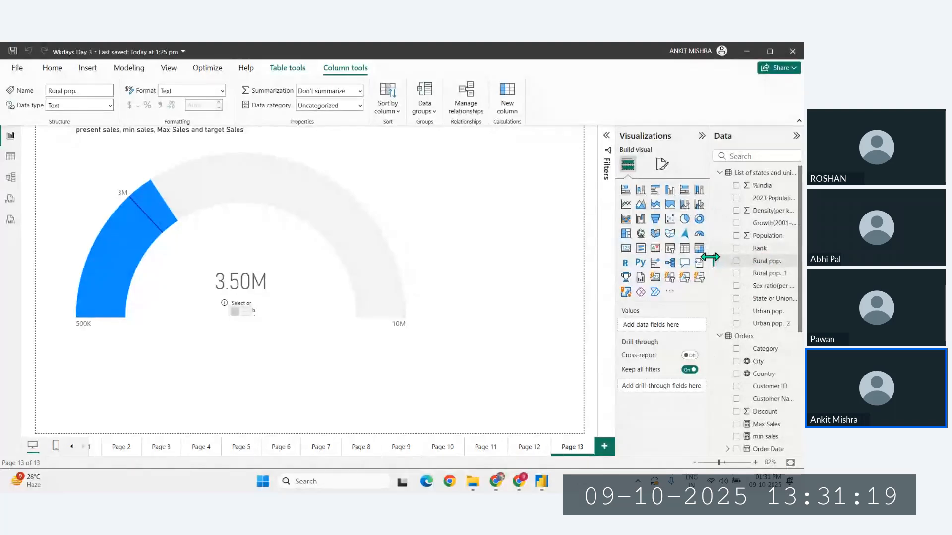
drag(711, 256, 654, 262)
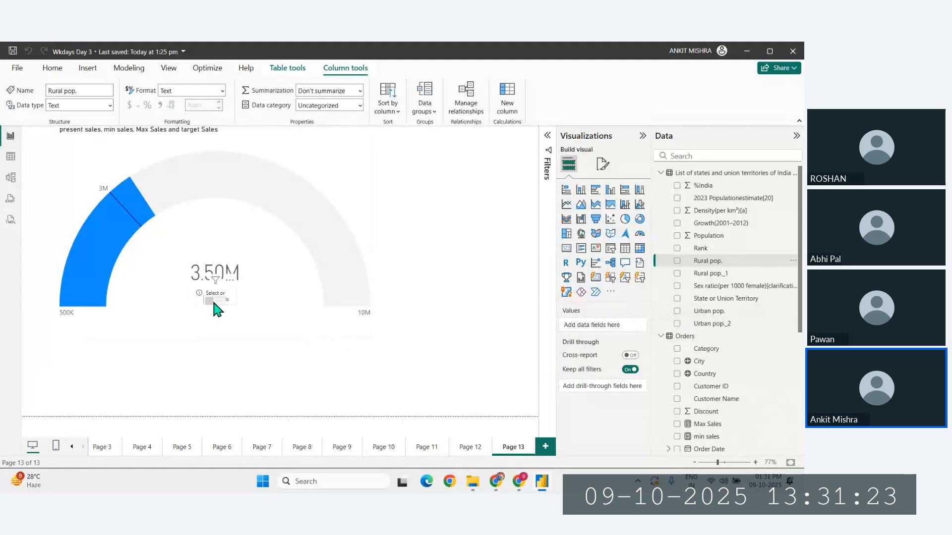
scroll(723, 412, down, 2)
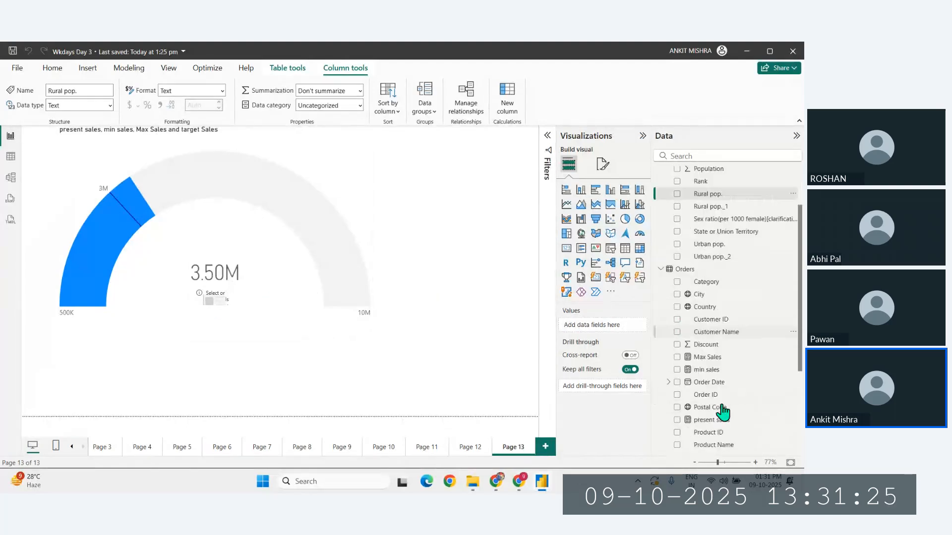
scroll(723, 412, down, 2)
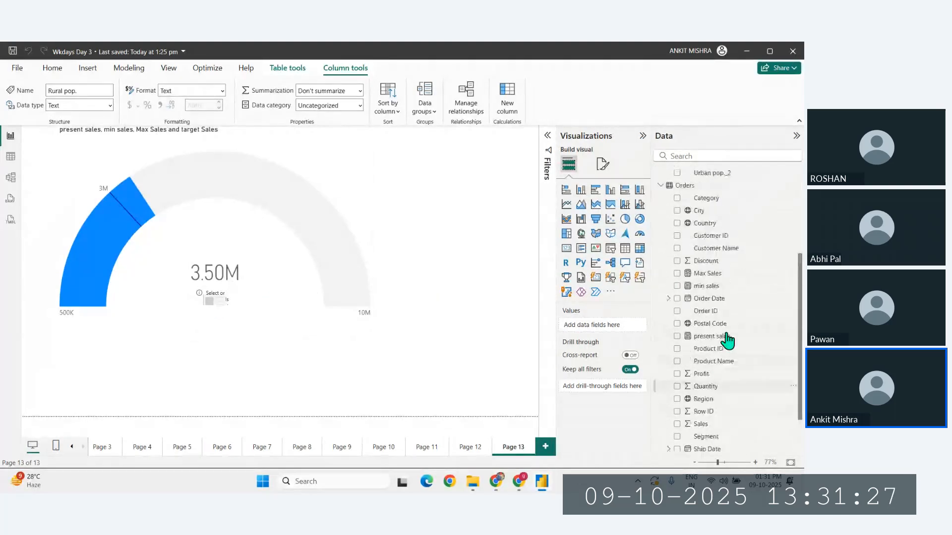
scroll(727, 341, down, 1)
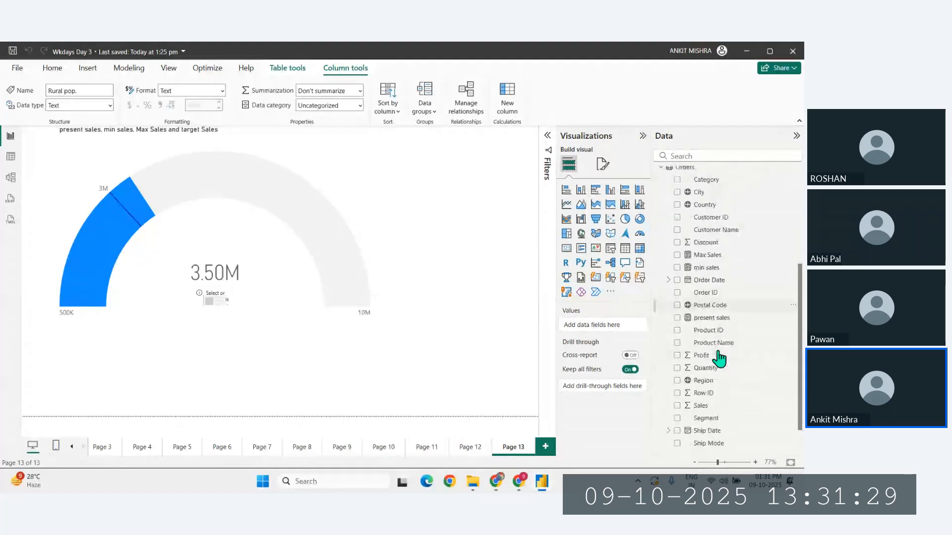
scroll(719, 347, up, 5)
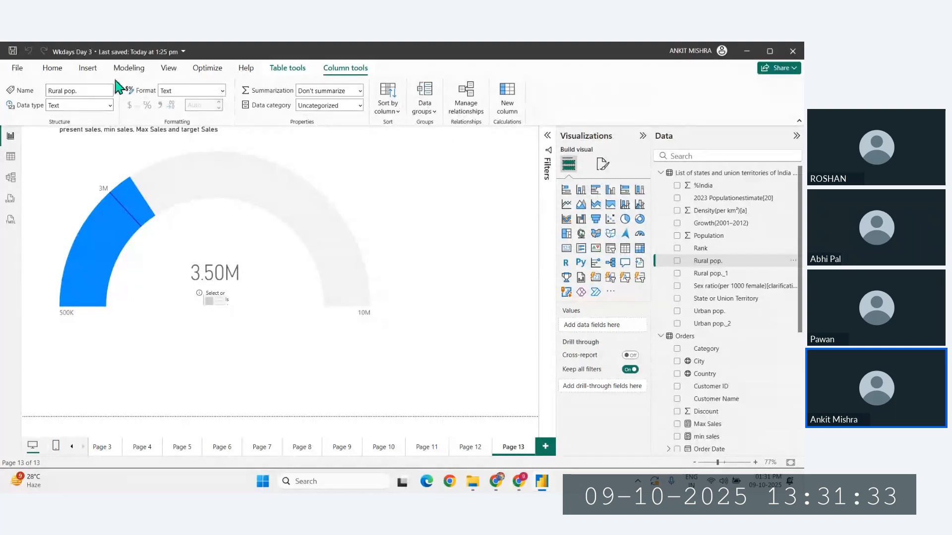
- Create a new measure in the Orders table and name it Sales tag in its formula
click(50, 68)
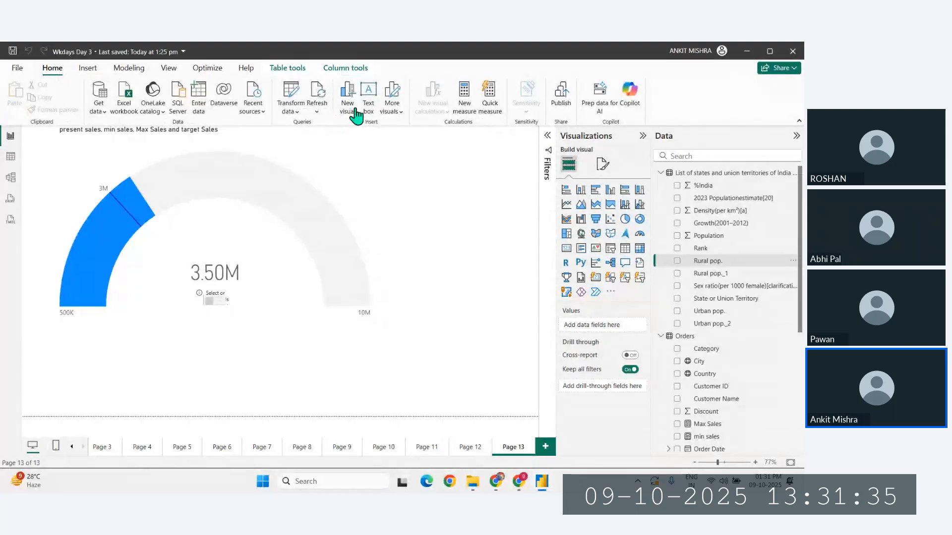
click(697, 339)
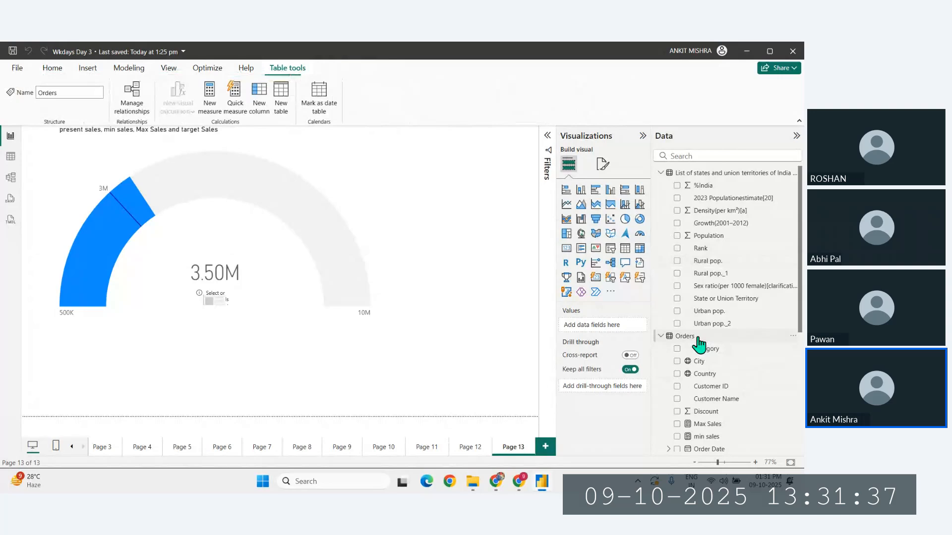
click(208, 107)
key(BackSpace)
text(Sa)
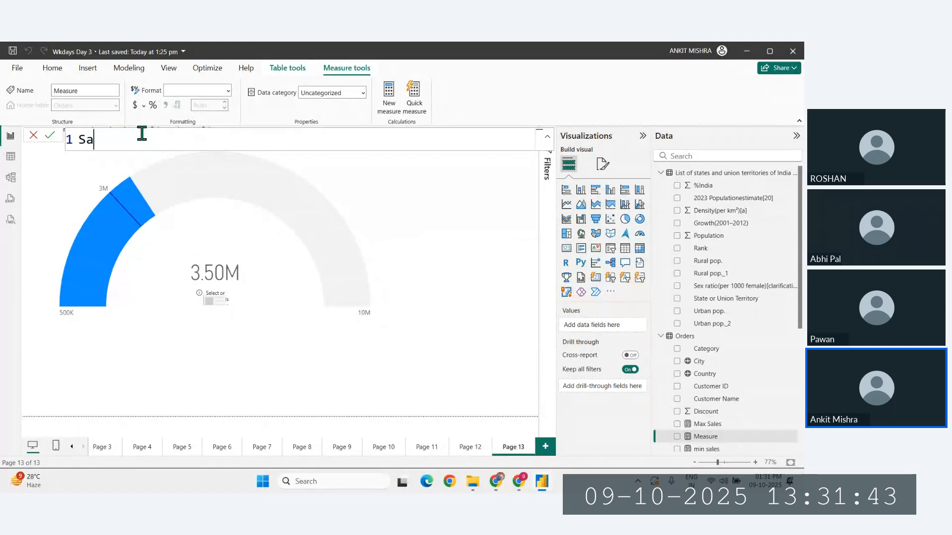
text(les tage =)
click(156, 140)
key(BackSpace)
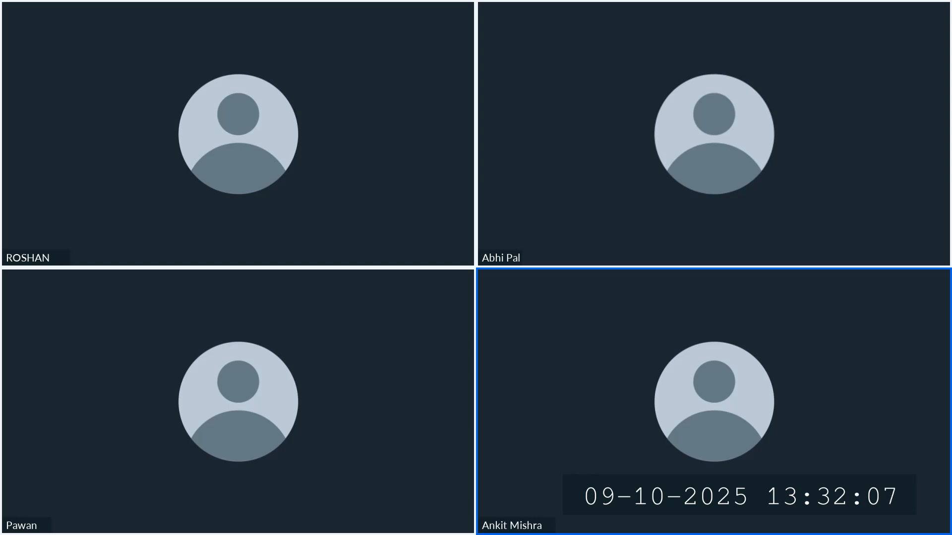
- Begin the Sales tag formula with CONCATENATE around FORMAT of [present sales], using the ₹ symbol as the format string
text(CONCATENATE()
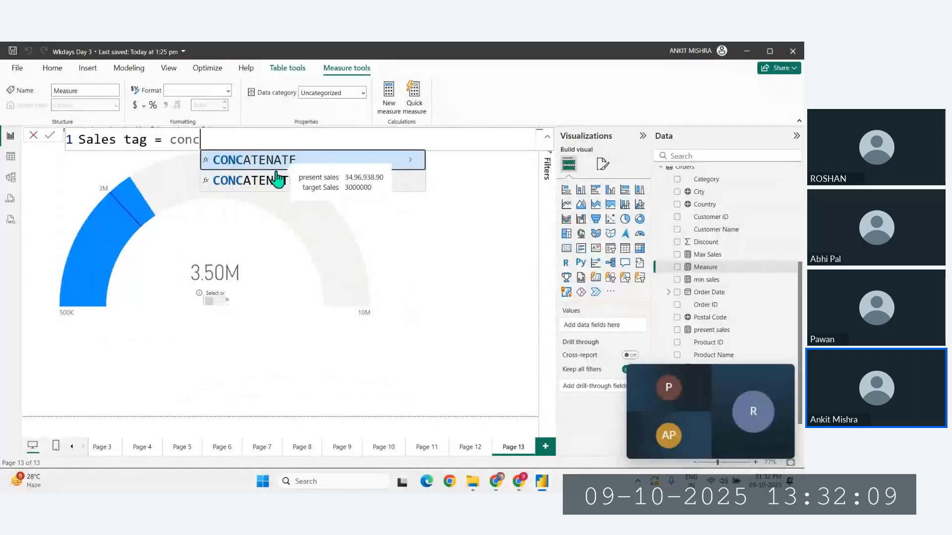
text(format)
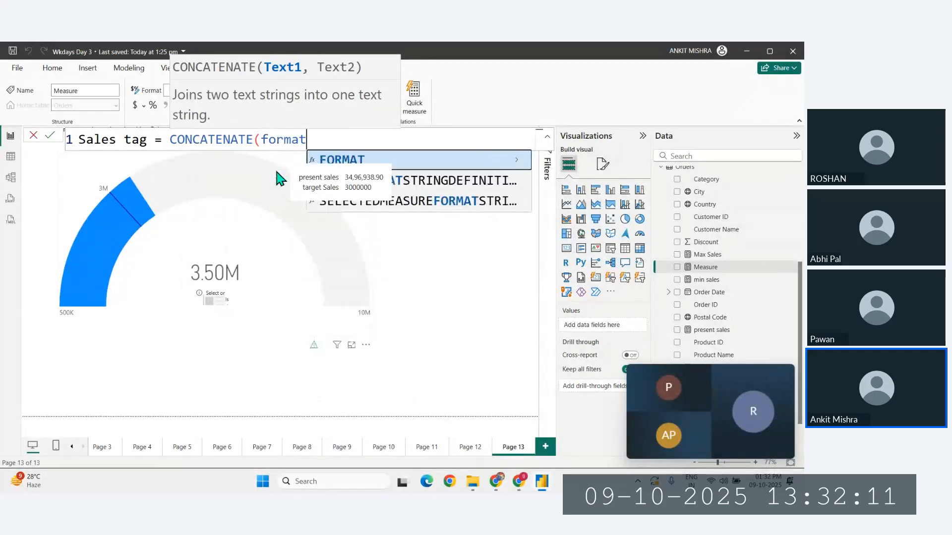
key(Tab)
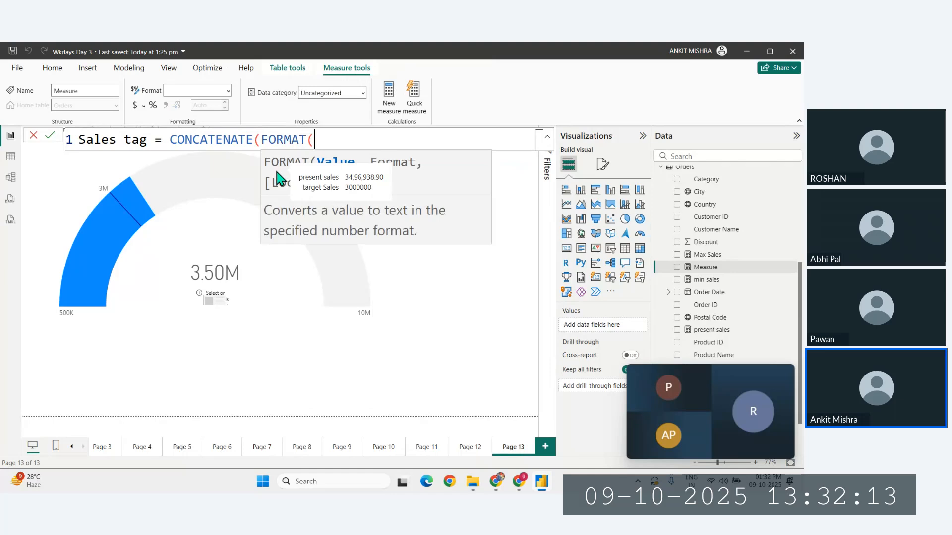
text(prese)
key(Tab)
text(,)
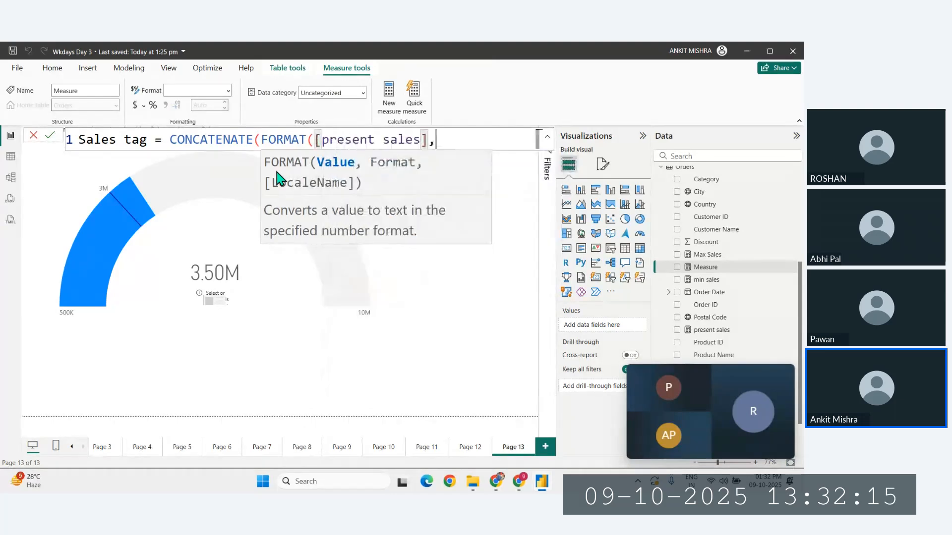
text("")
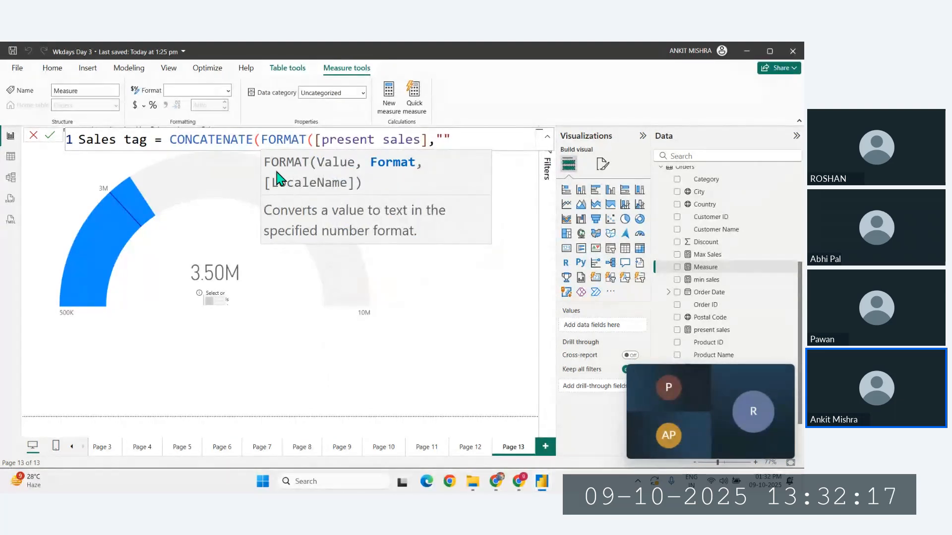
key(super+period)
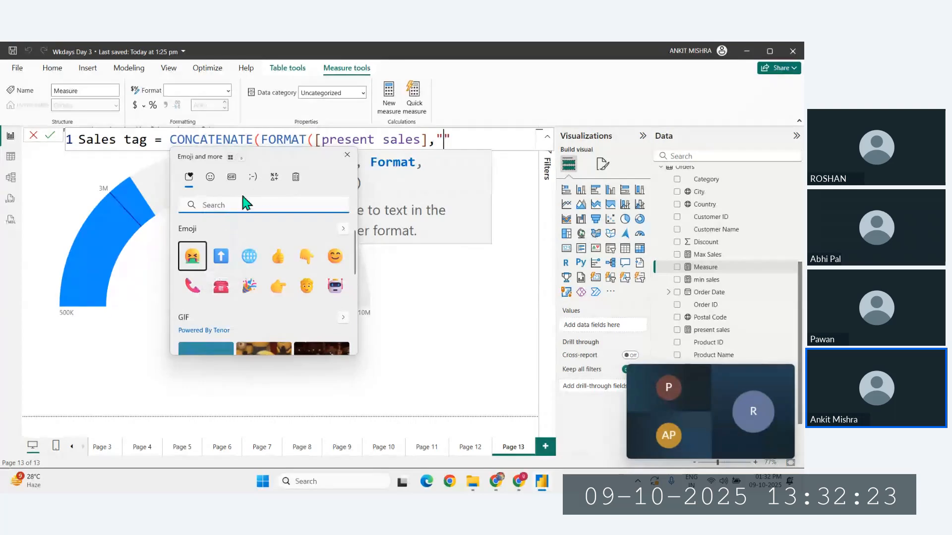
click(274, 177)
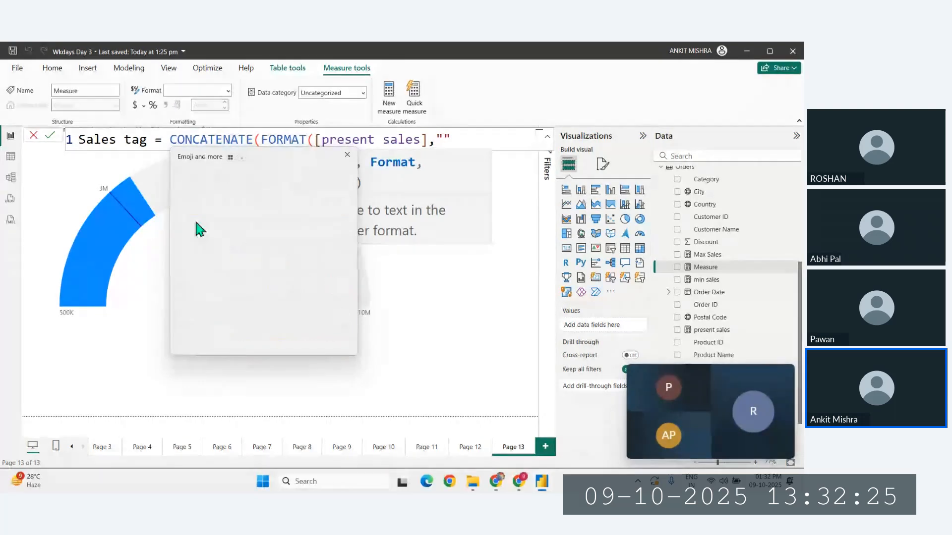
click(201, 234)
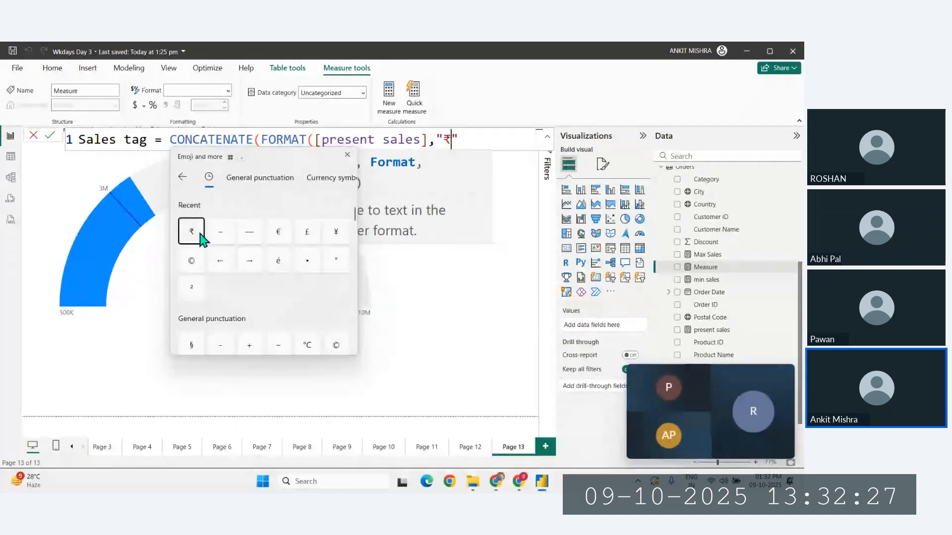
- Change the FORMAT value in the Sales tag formula to [present sales]-[target Sales]
drag(421, 140, 315, 139)
key(BackSpace)
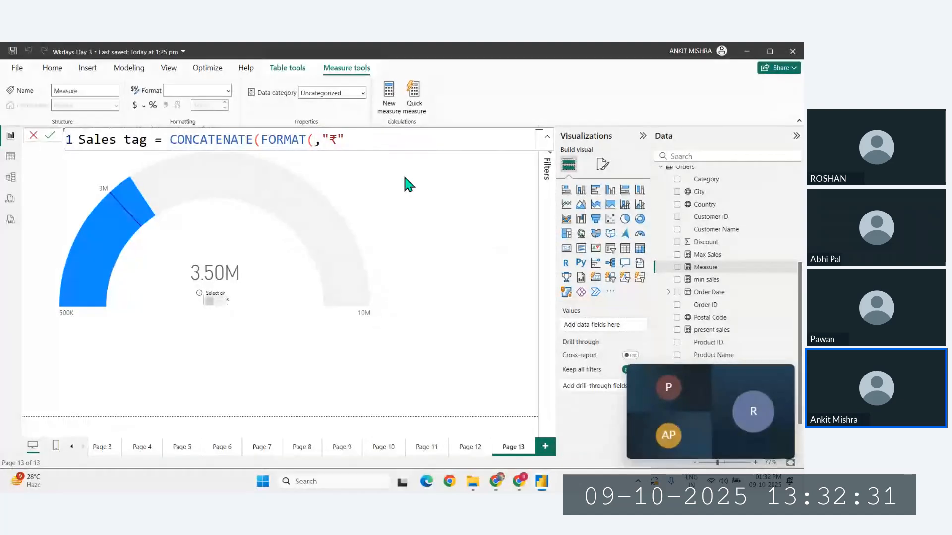
text(tar)
key(Tab)
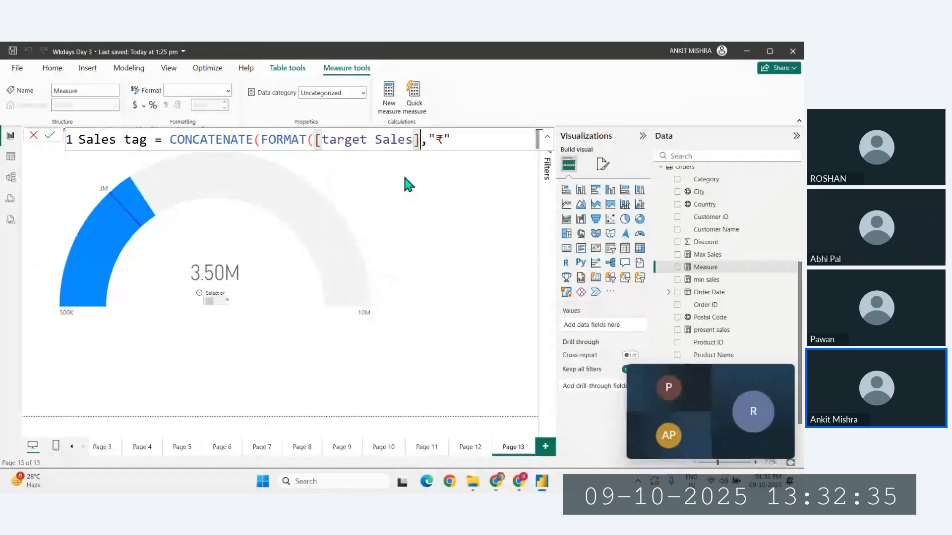
key(BackSpace)
key(BackSpace)
key(BackSpace)
key(BackSpace)
key(BackSpace)
key(BackSpace)
key(BackSpace)
key(BackSpace)
key(BackSpace)
key(BackSpace)
key(BackSpace)
key(BackSpace)
key(BackSpace)
key(BackSpace)
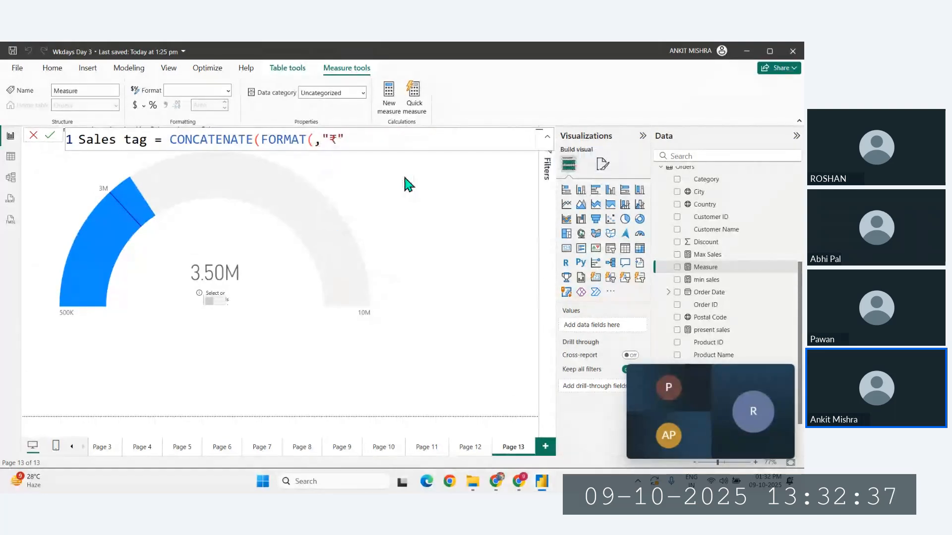
text(p)
key(Tab)
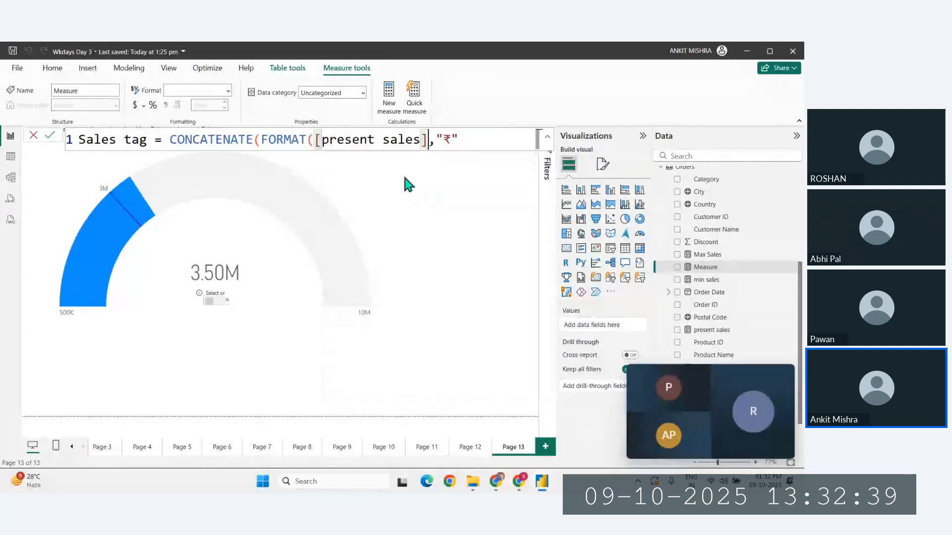
text(-[target Sales])
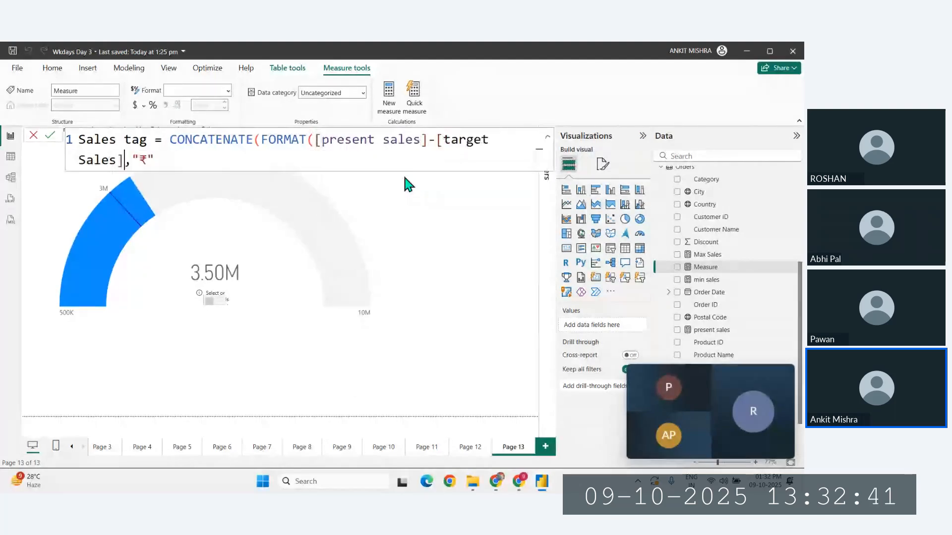
- Copy the "₹#,0K" format string from the ChatGPT answer in Chrome and paste it over the ₹ in the Power BI formula
click(143, 157)
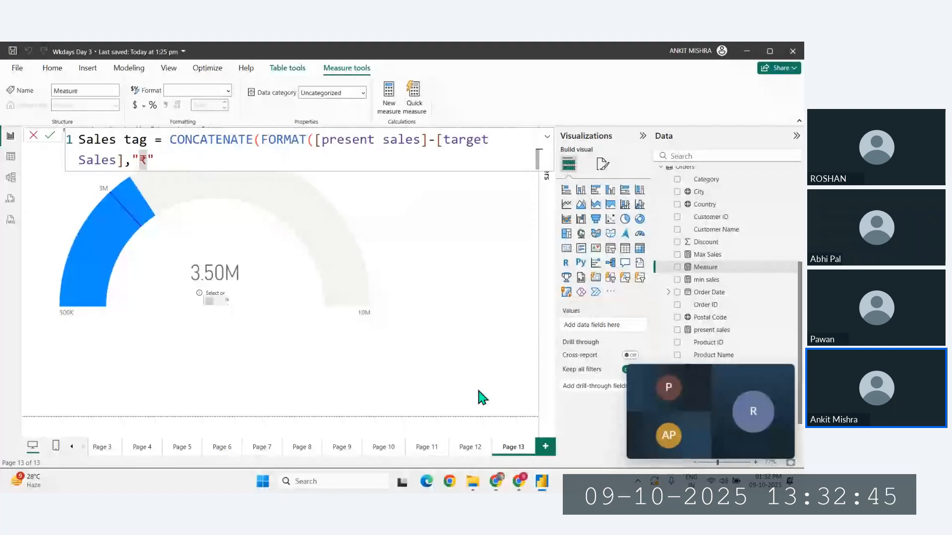
click(498, 481)
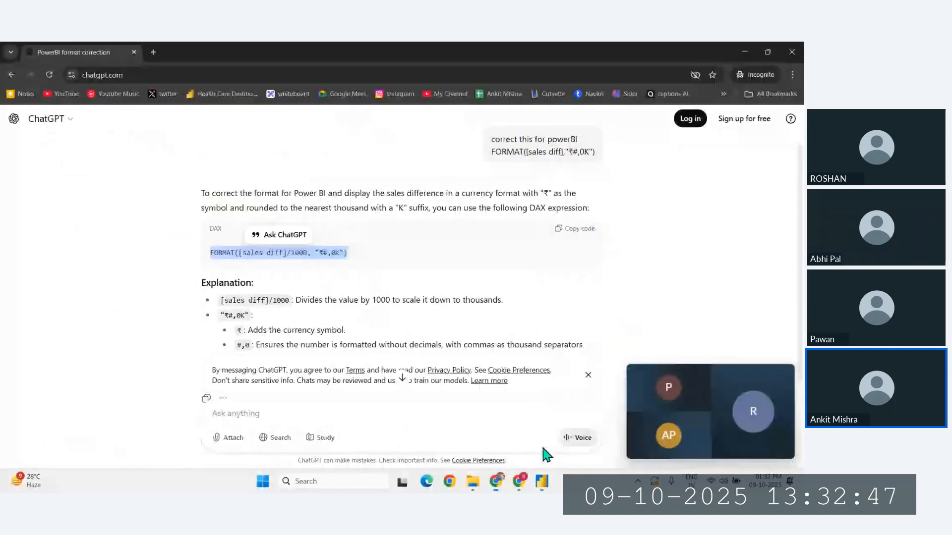
click(298, 256)
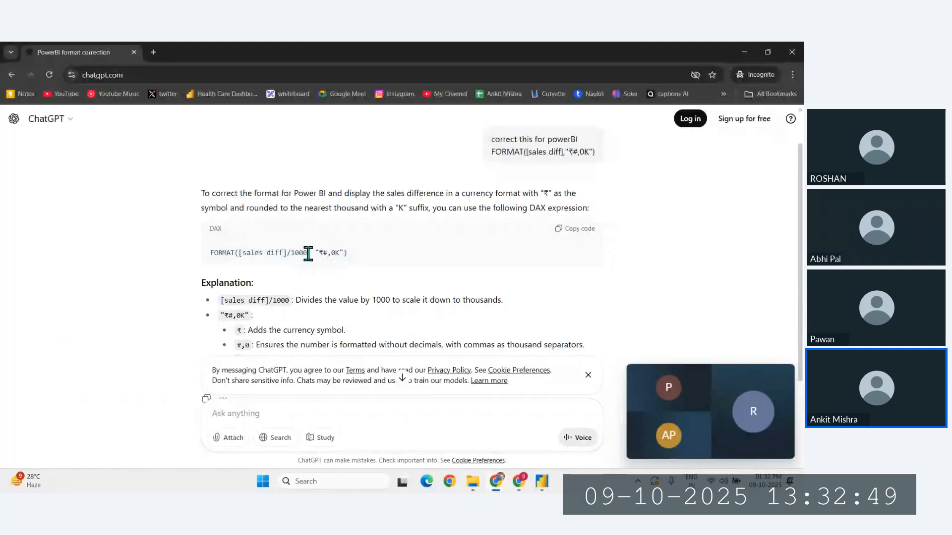
drag(347, 254, 315, 253)
key(ctrl+c)
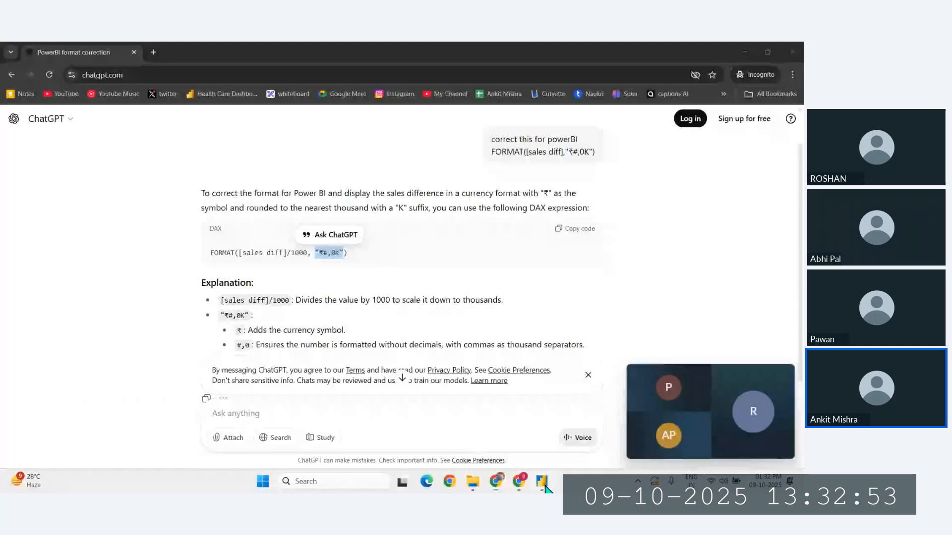
key(alt+Tab)
key(ctrl+v)
- Append /1000 to [target Sales] and remove the duplicate quotation marks around the ₹#,0K format string
click(125, 161)
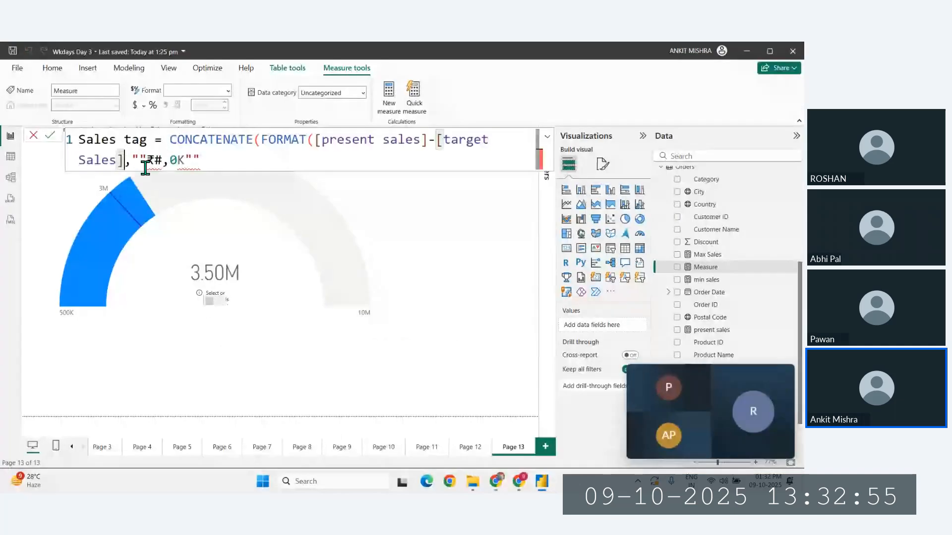
text(/1)
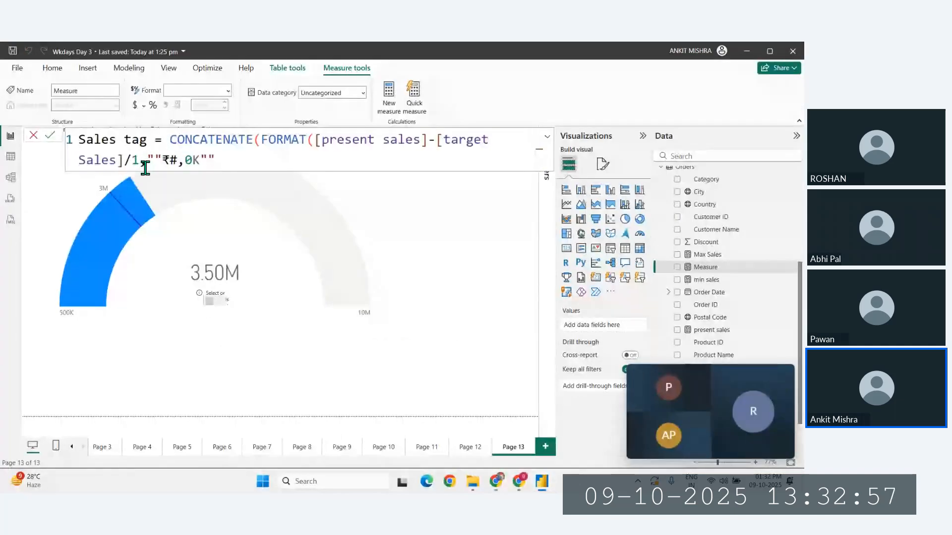
text(000,)
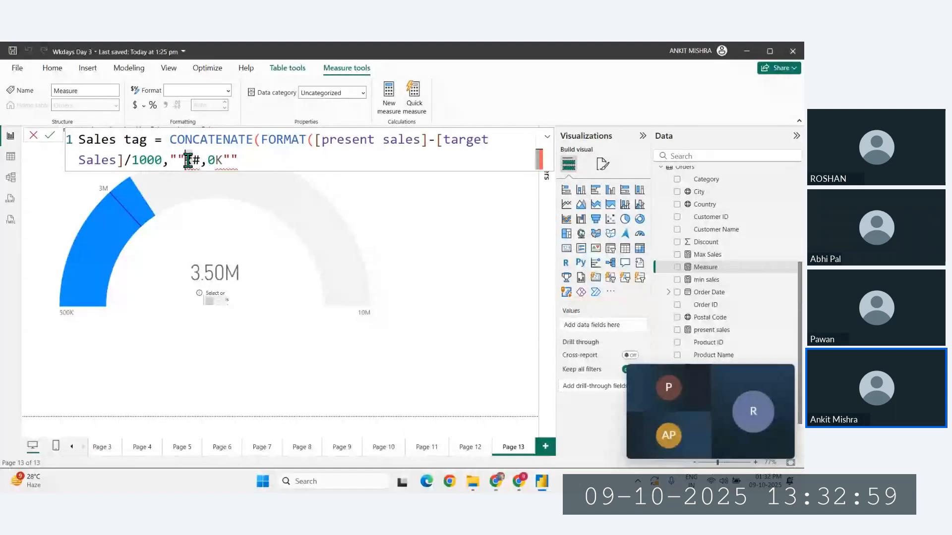
key(BackSpace)
key(Right)
key(Right)
key(Right)
key(Right)
key(Right)
key(Right)
key(BackSpace)
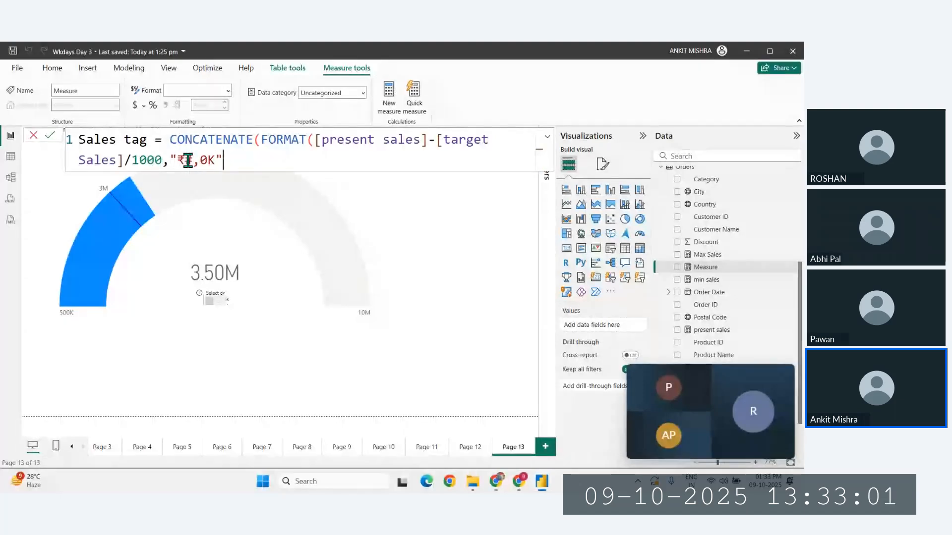
- Add a closing parenthesis to the formula and insert an empty text argument "" before it
text())
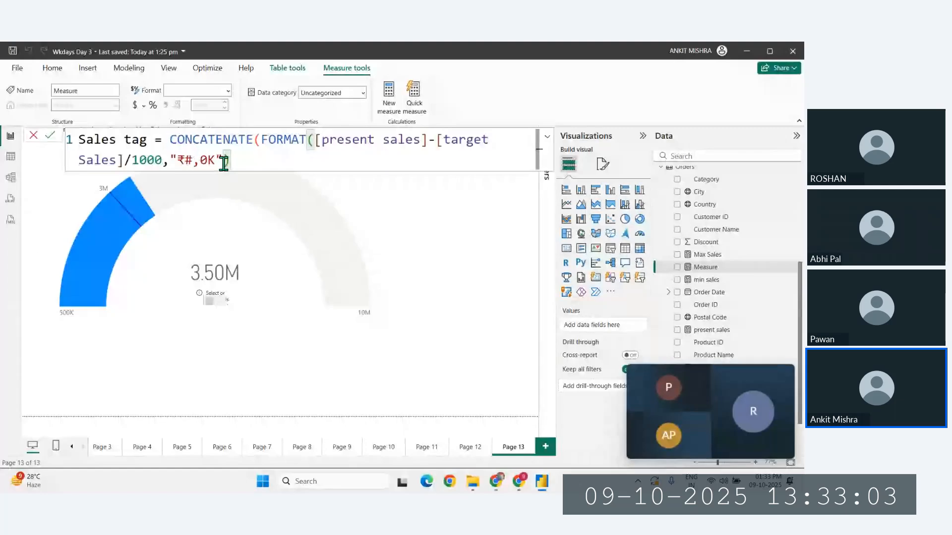
key(Left)
text(,)
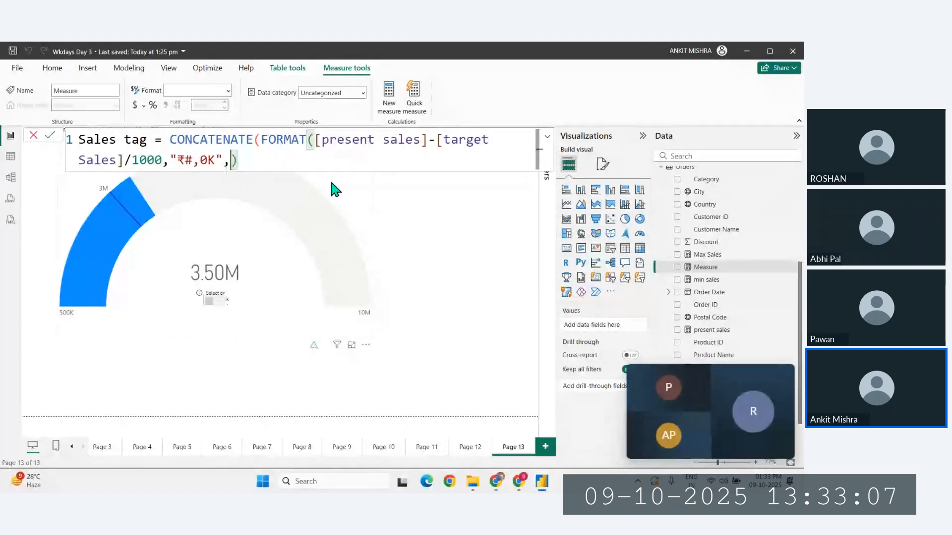
key(alt)
key(Escape)
key(Escape)
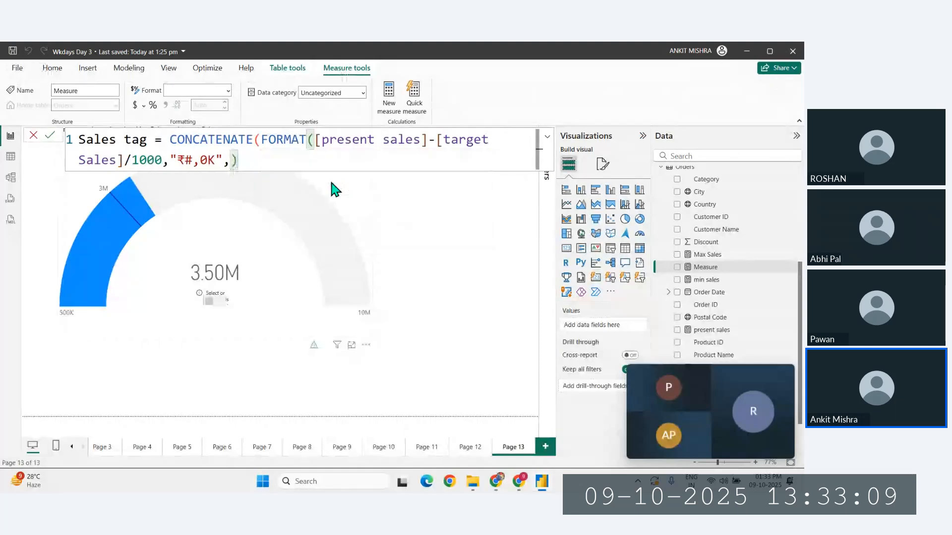
text("")
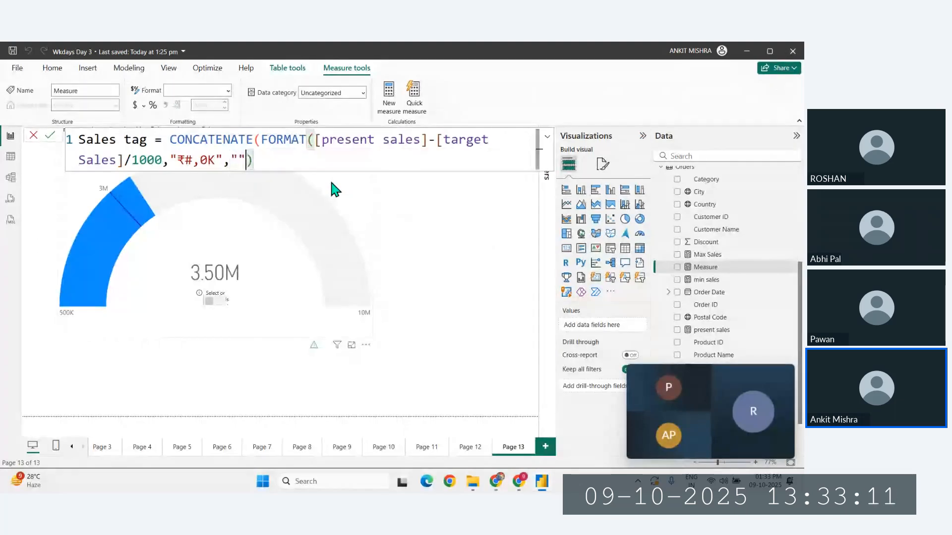
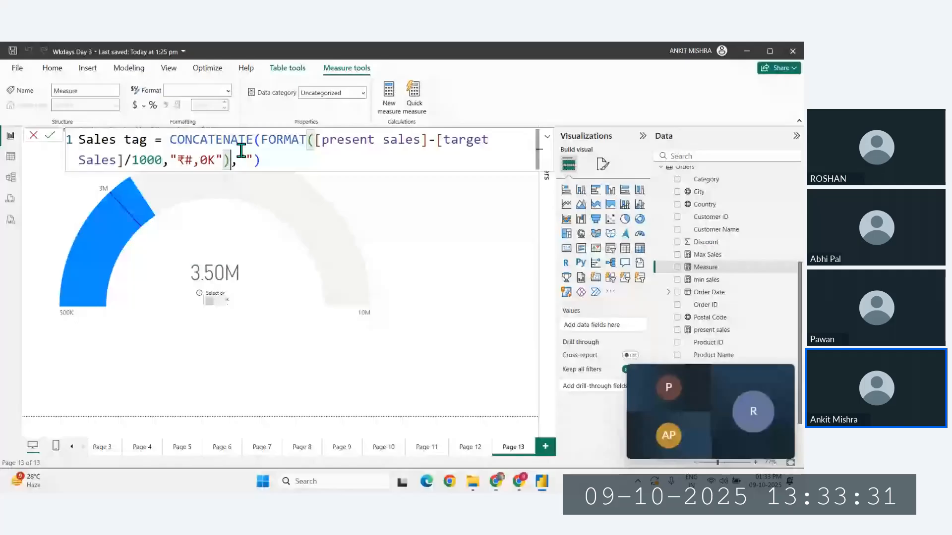
- Remove the empty text argument "" from the end of the Sales tag CONCATENATE formula
click(248, 158)
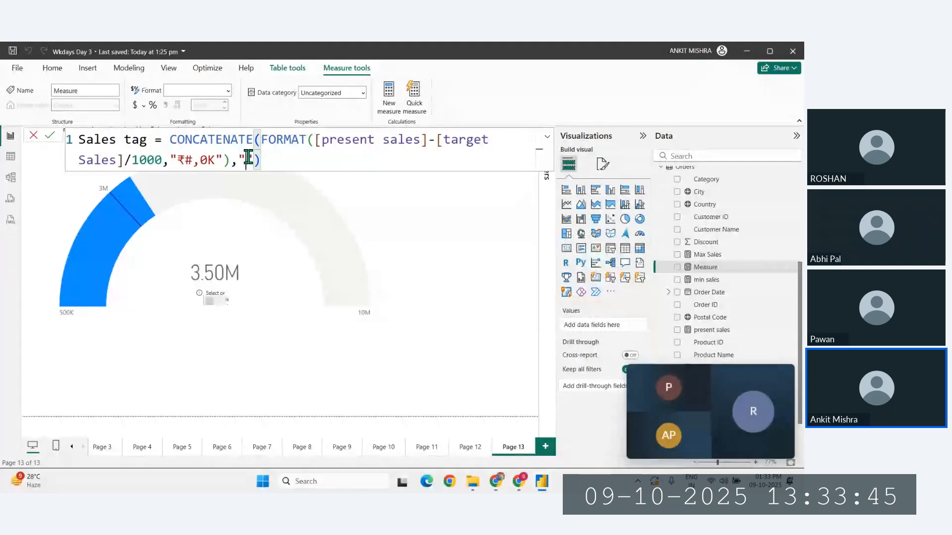
key(BackSpace)
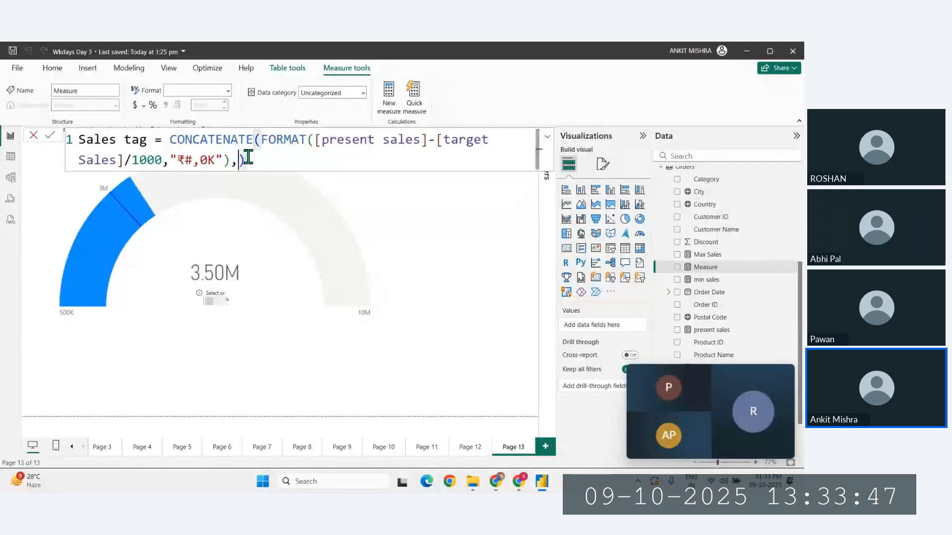
text(sales_icon)
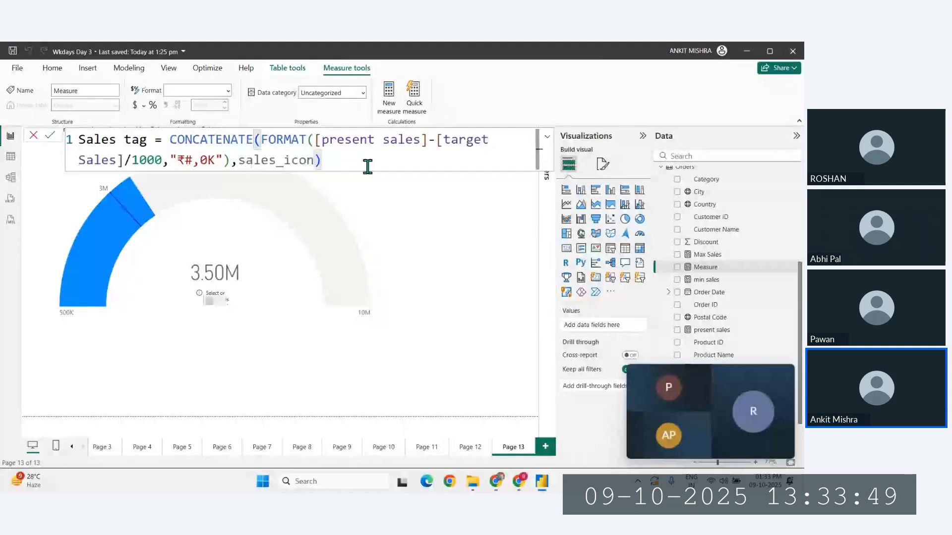
key(ctrl+BackSpace)
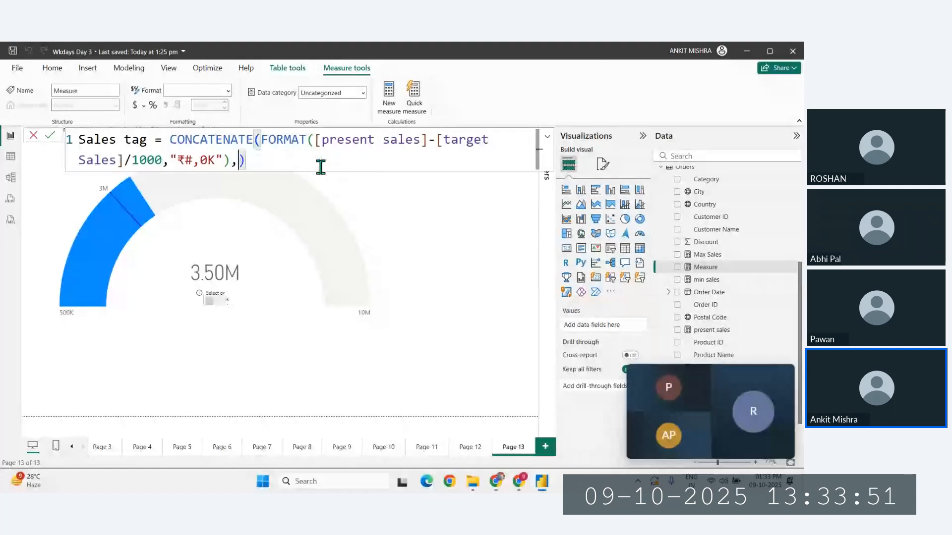
- Start an IF function as the second CONCATENATE argument with the test [present sales]>=[target Sales]
text(IF()
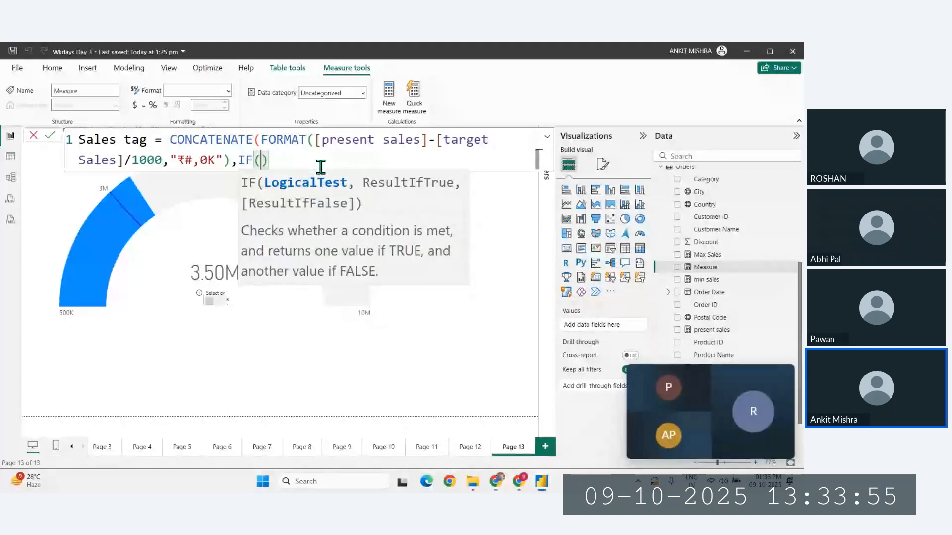
text([present sales]>)
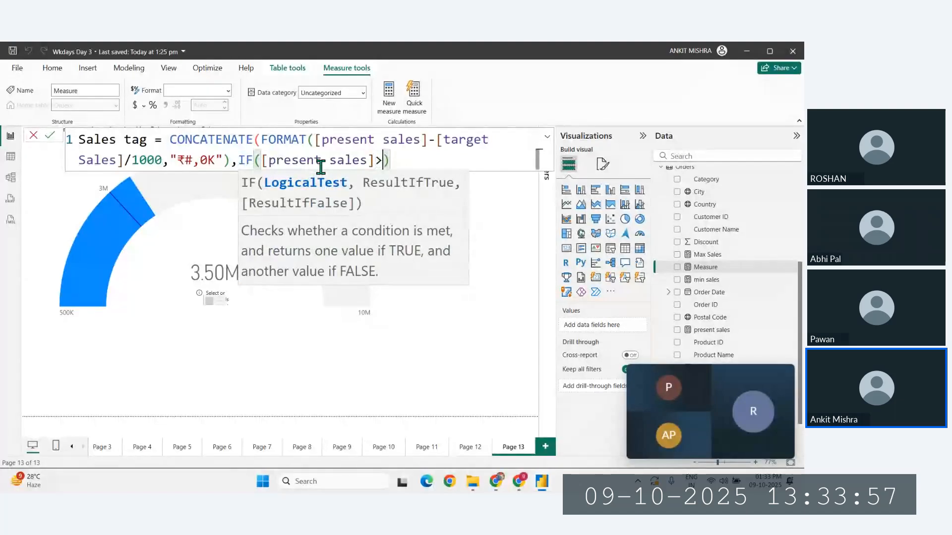
text(targ)
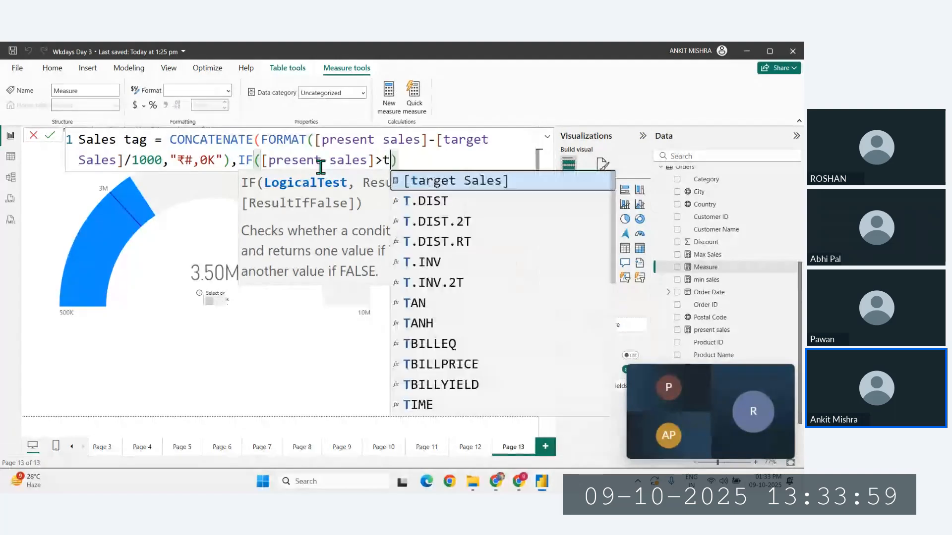
key(BackSpace)
key(BackSpace)
key(BackSpace)
key(BackSpace)
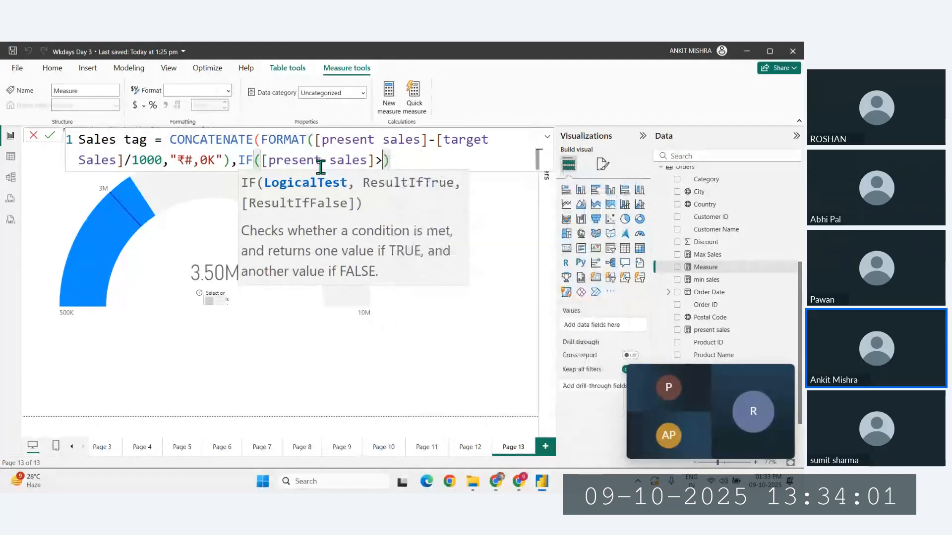
text(=[target Sales],)
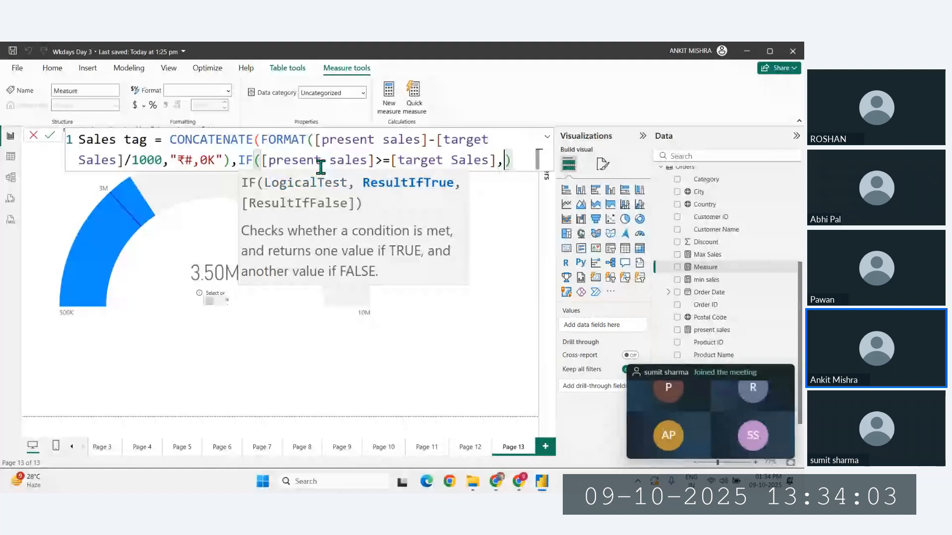
key(Escape)
text('')
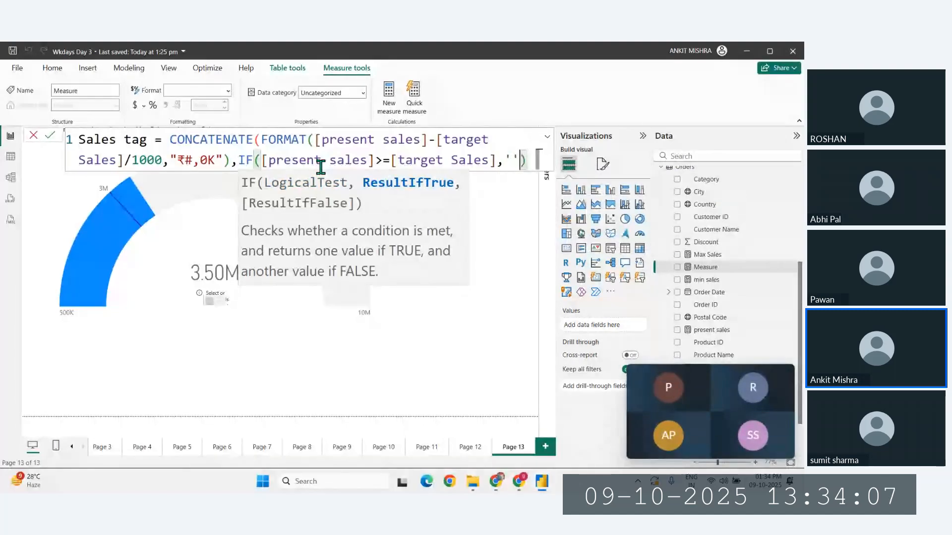
key(BackSpace)
key(BackSpace)
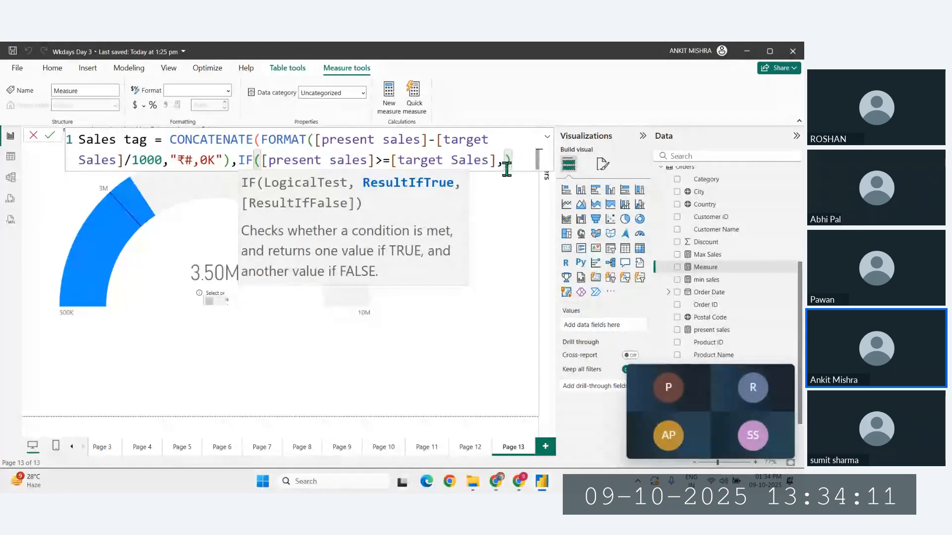
- Enter the up-arrow emoji "⬆️" in double quotes as the IF function's result when true
text(")
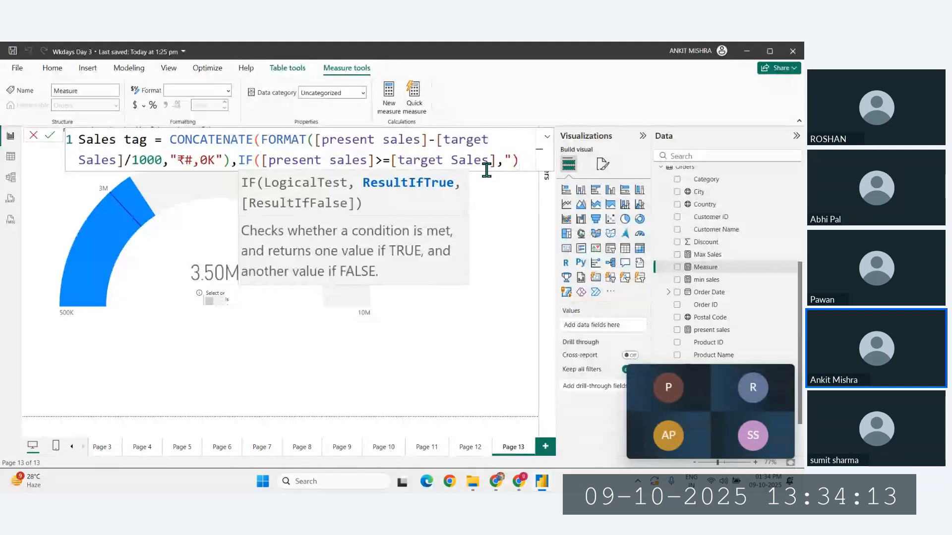
key(super+period)
key(Return)
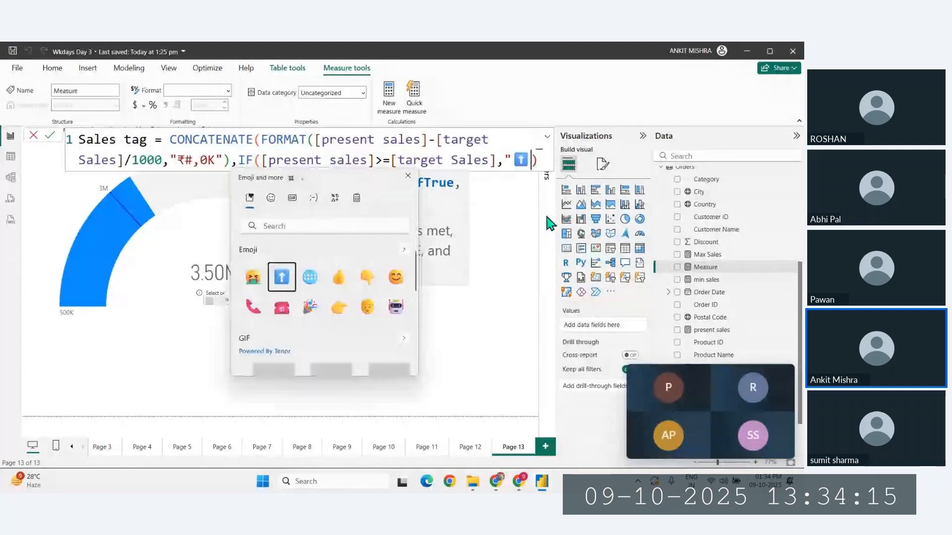
text(")
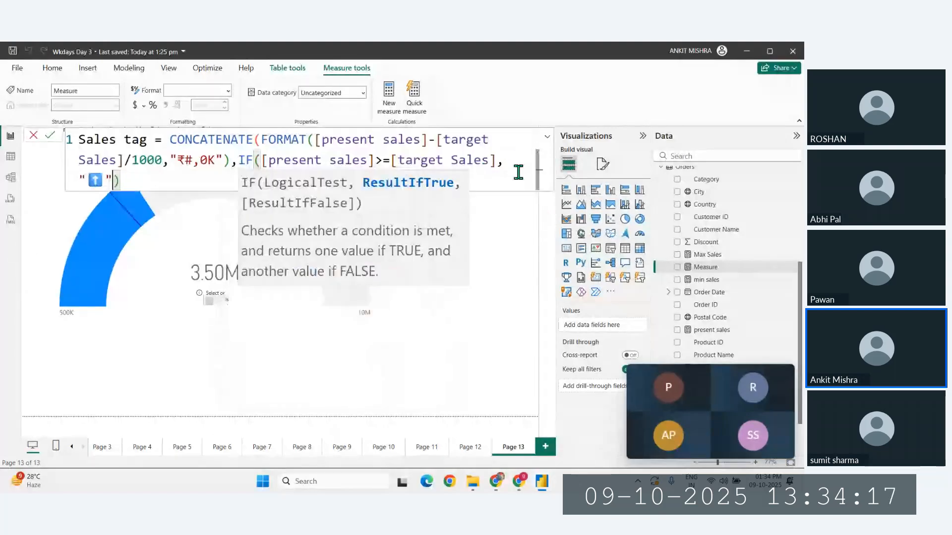
text(,")
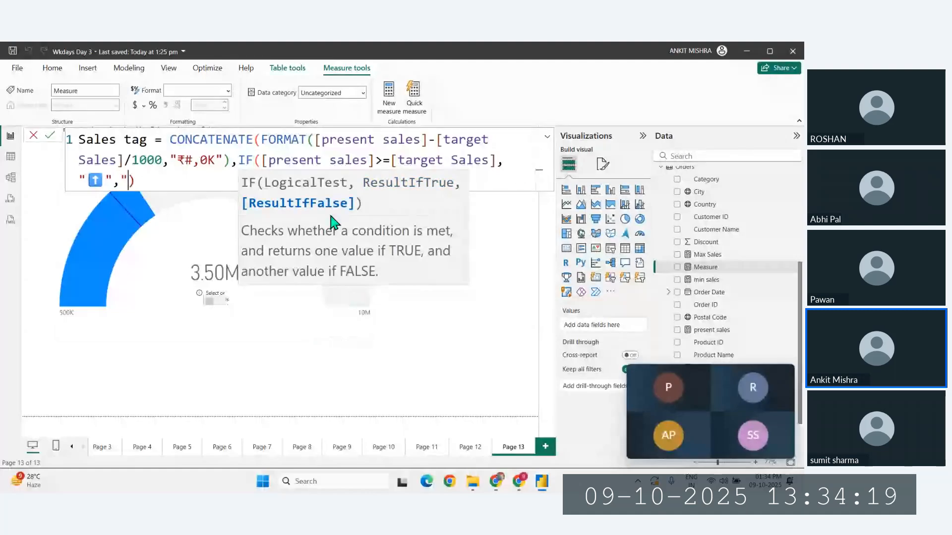
- Enter the pointing-down hand emoji "👇" in double quotes as the IF function's result when false
key(super+d)
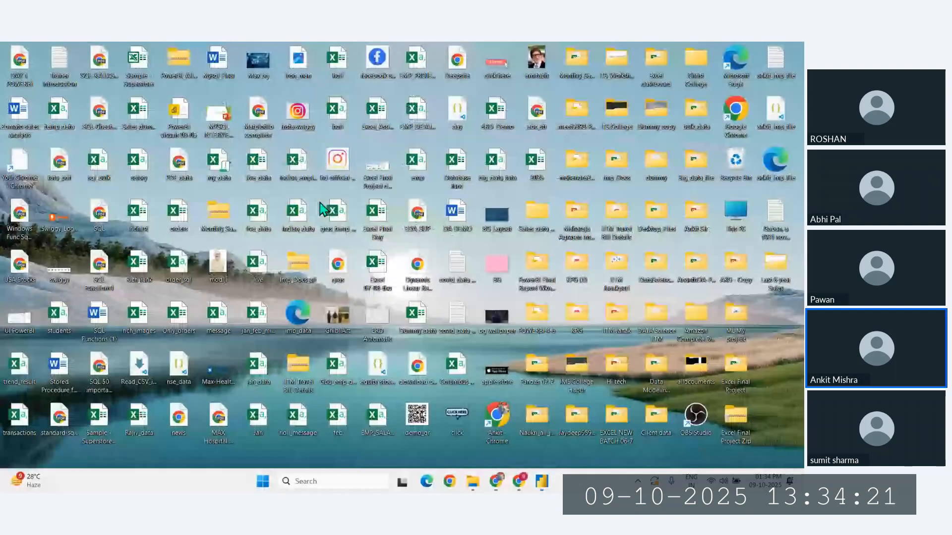
key(super+d)
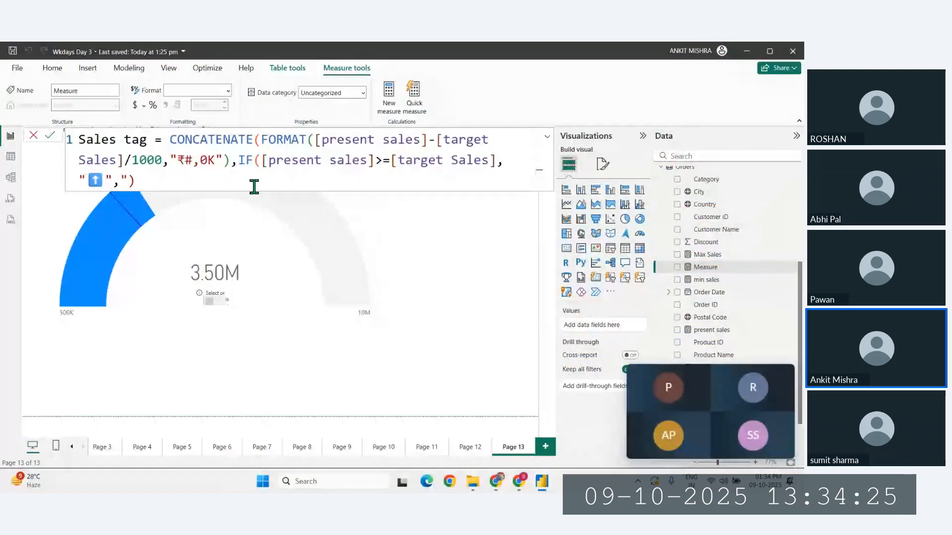
key(super+period)
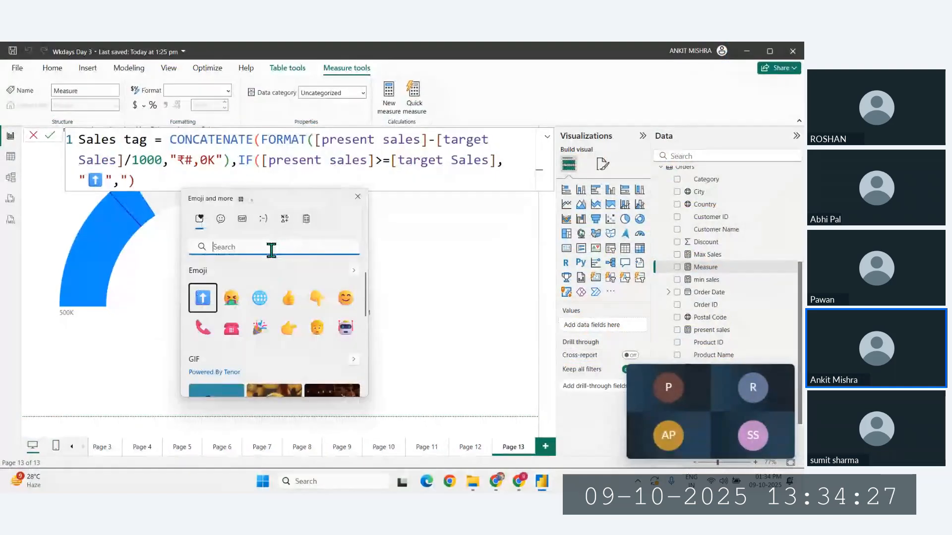
click(316, 299)
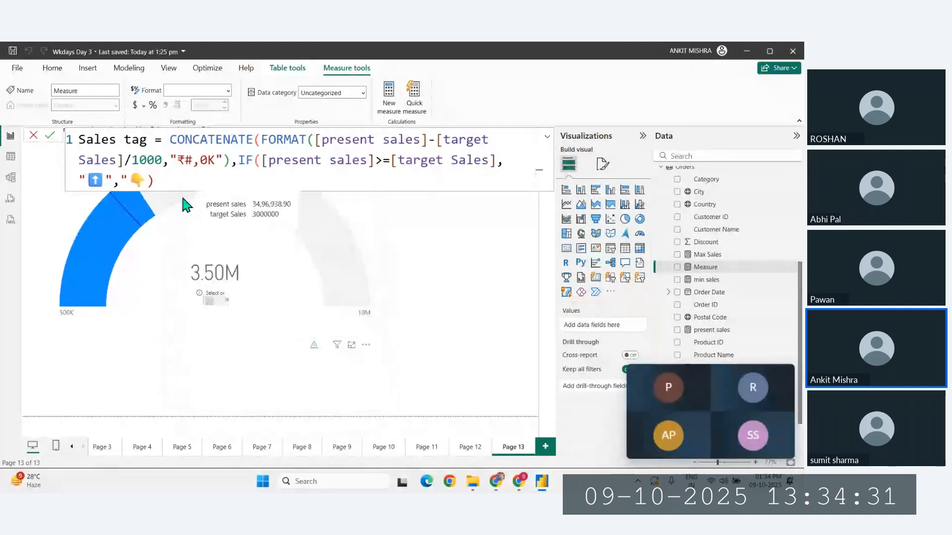
text(")
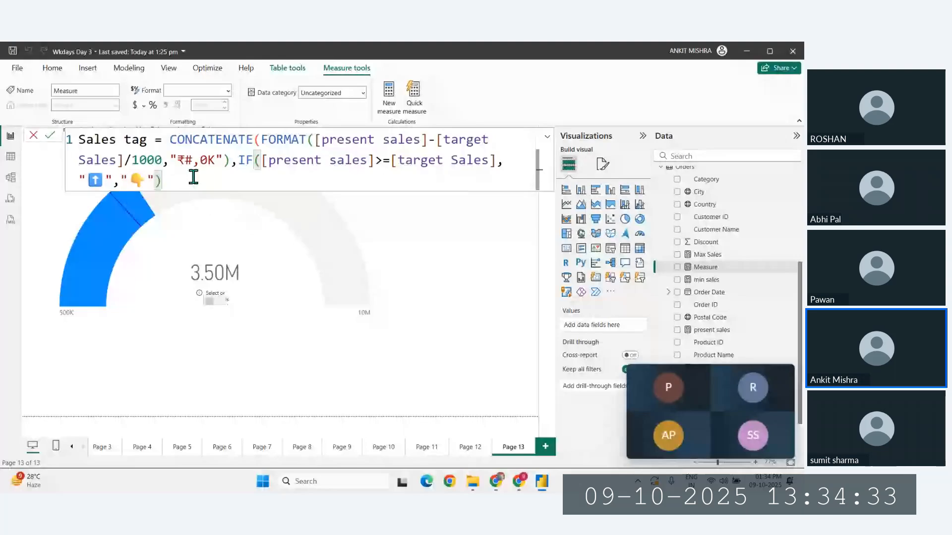
- Add the final closing parenthesis to the formula and commit the Sales tag measure
click(192, 178)
text())
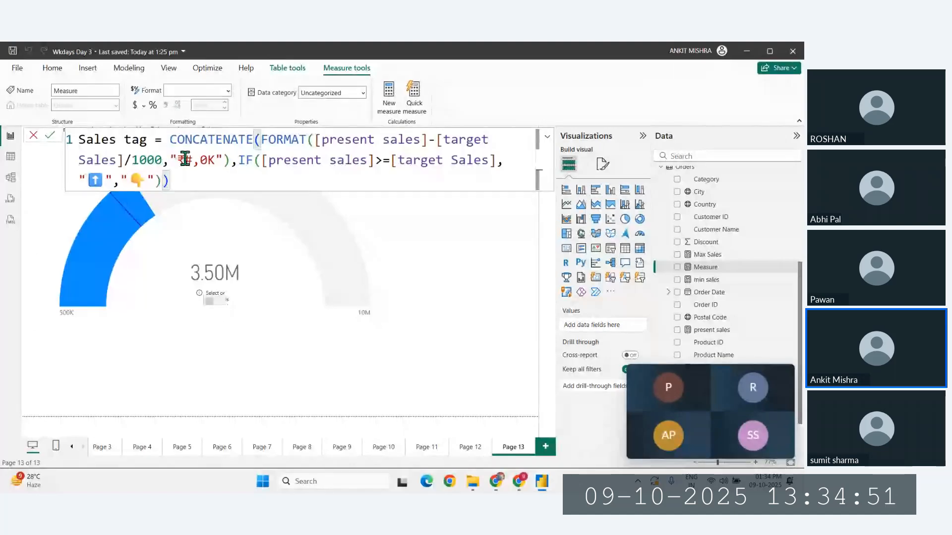
key(Return)
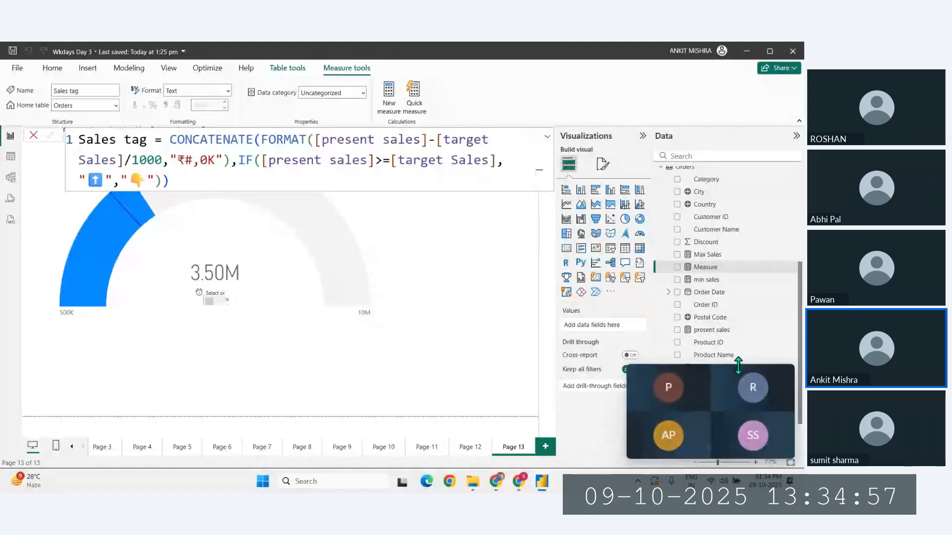
- Add the Sales tag measure to the empty card below the gauge's value and narrow the card around its text
click(217, 294)
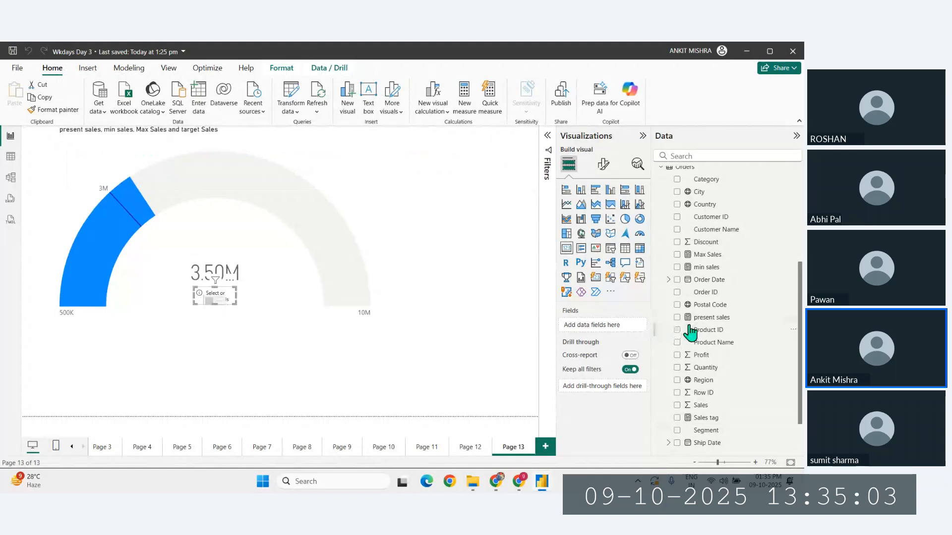
scroll(691, 331, down, 1)
drag(709, 369, 602, 329)
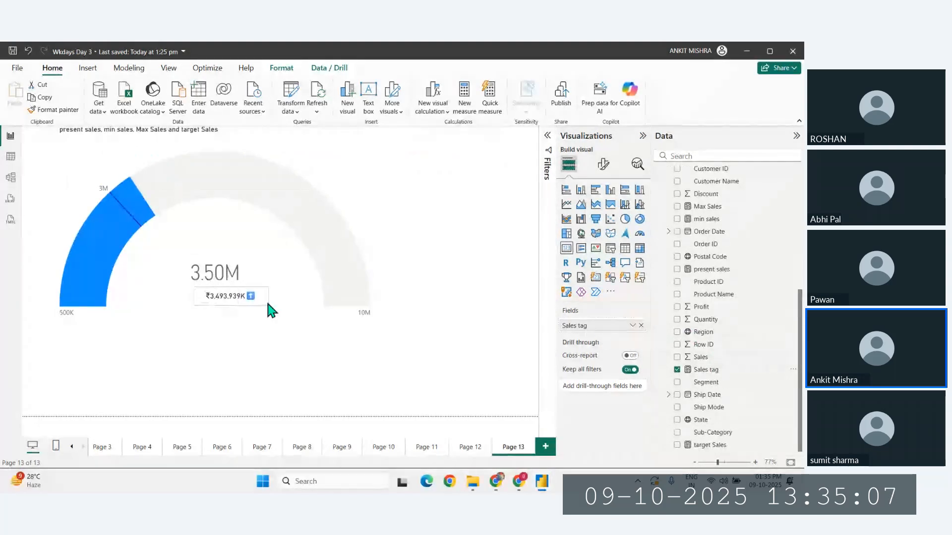
drag(265, 299, 250, 303)
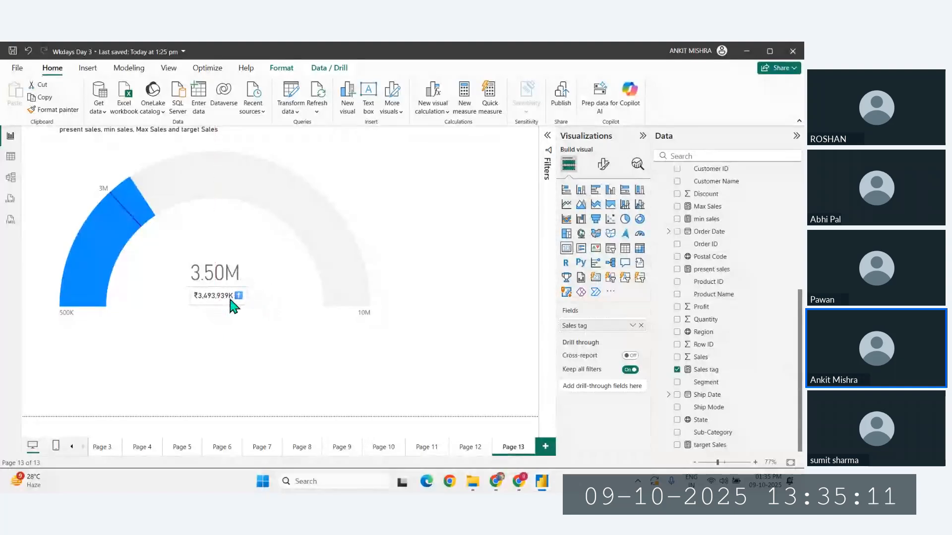
click(230, 299)
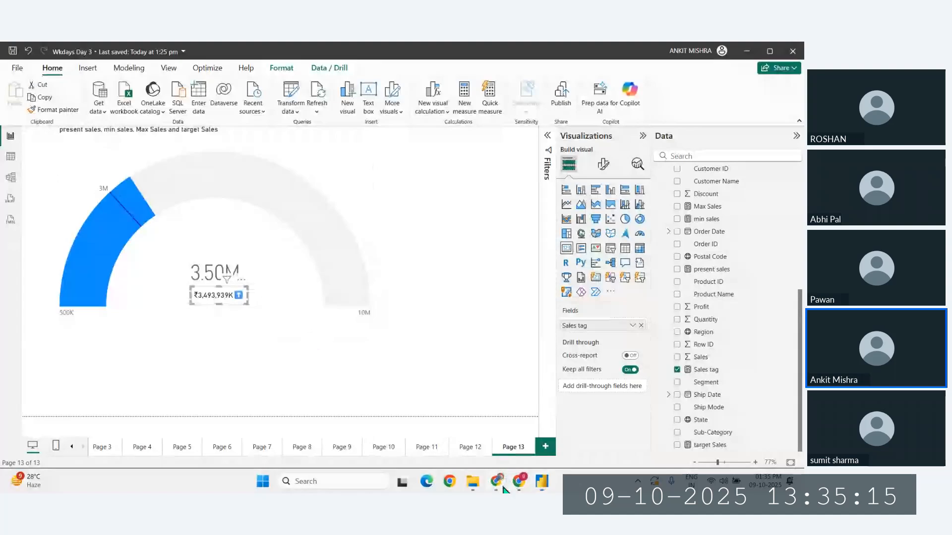
- Check the corrected FORMAT expression in the ChatGPT answer in Chrome, and return to the Power BI report
mouse_move(504, 487)
click(552, 449)
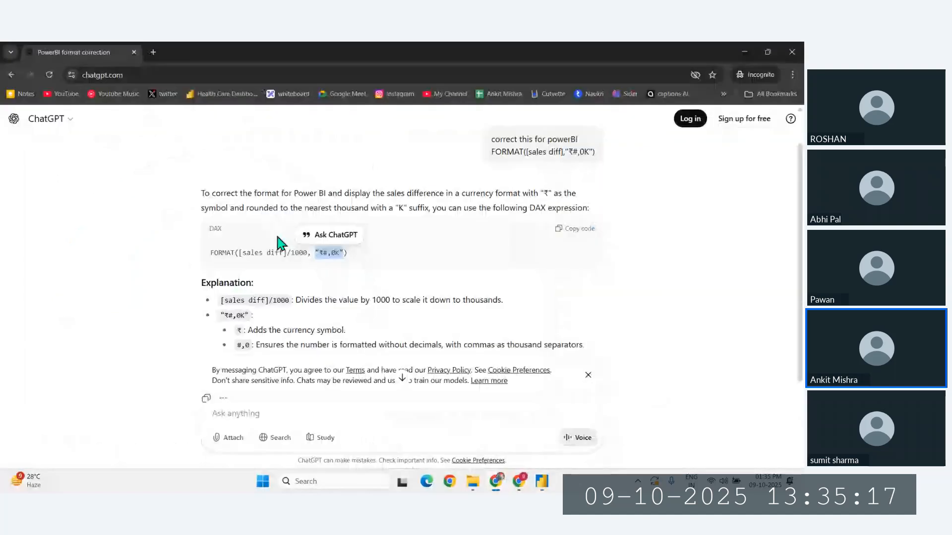
click(541, 488)
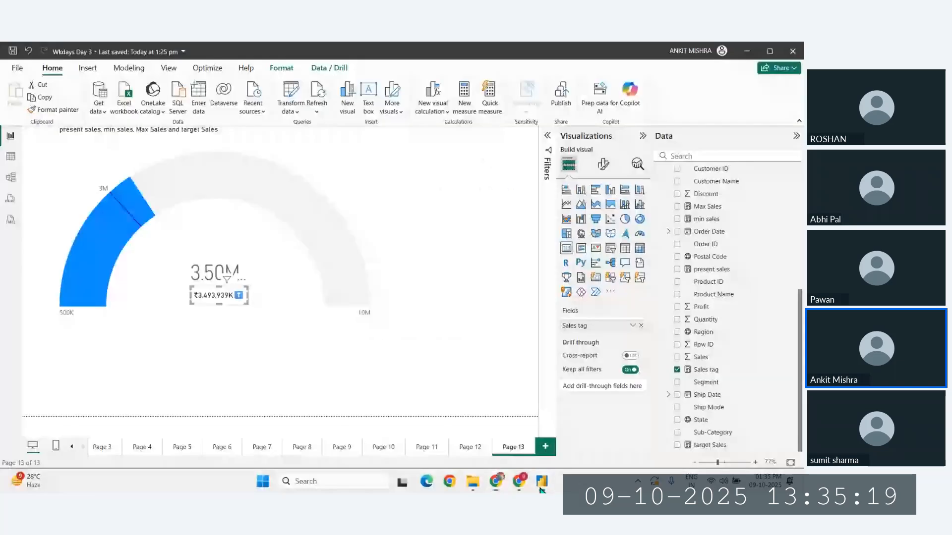
click(541, 488)
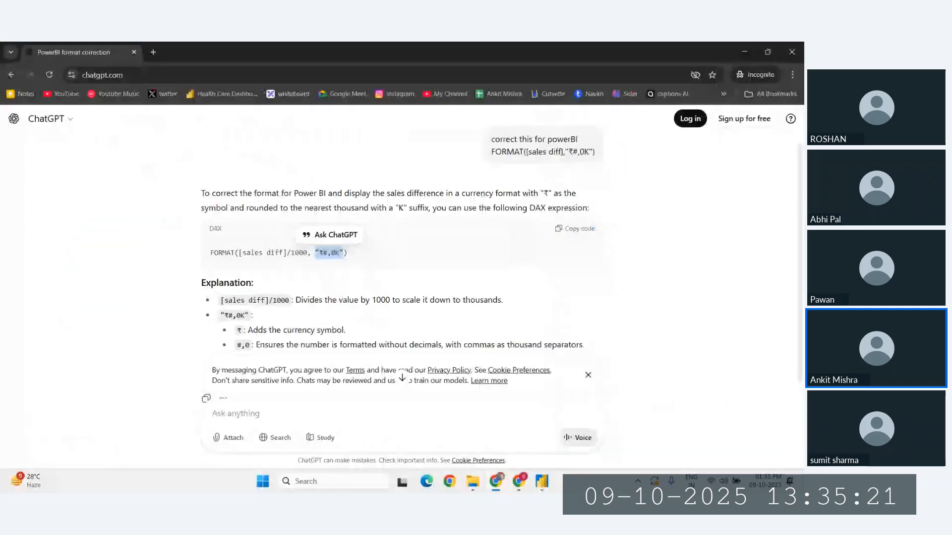
click(541, 486)
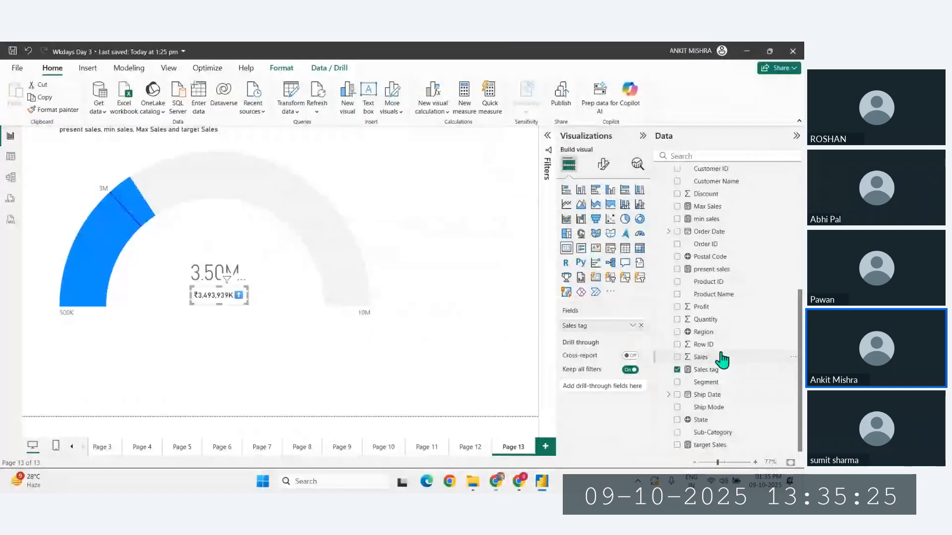
- In the Sales tag measure, insert an opening parenthesis before FORMAT and a closing parenthesis after the first [target Sales]
scroll(721, 360, up, 4)
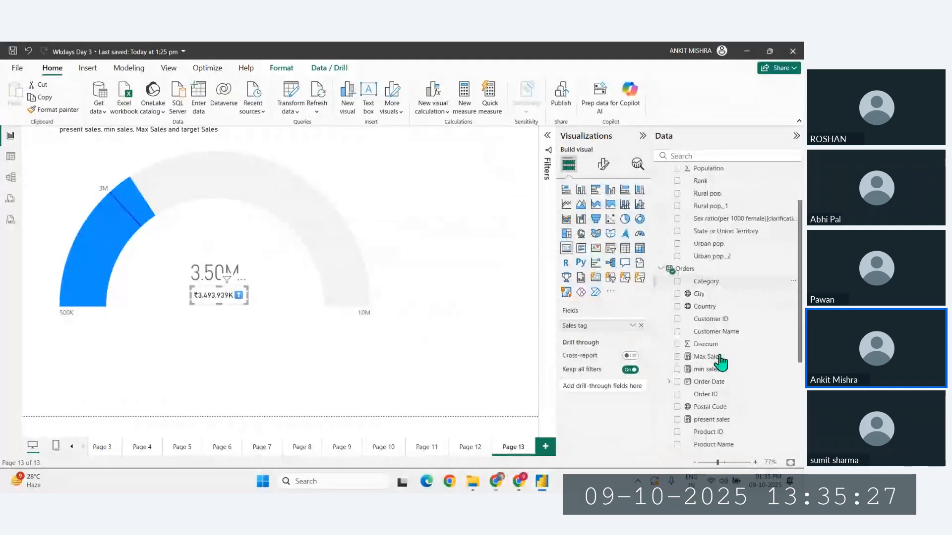
scroll(720, 363, down, 5)
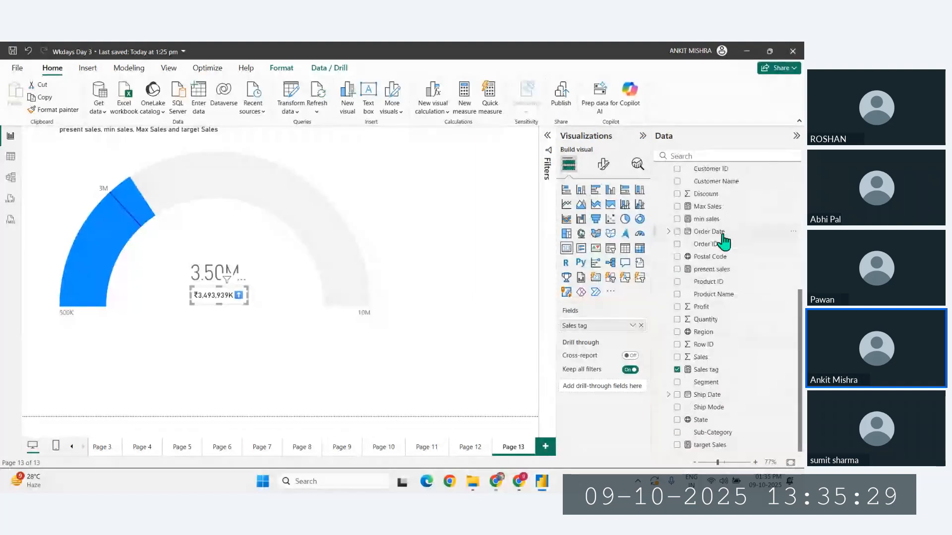
click(709, 369)
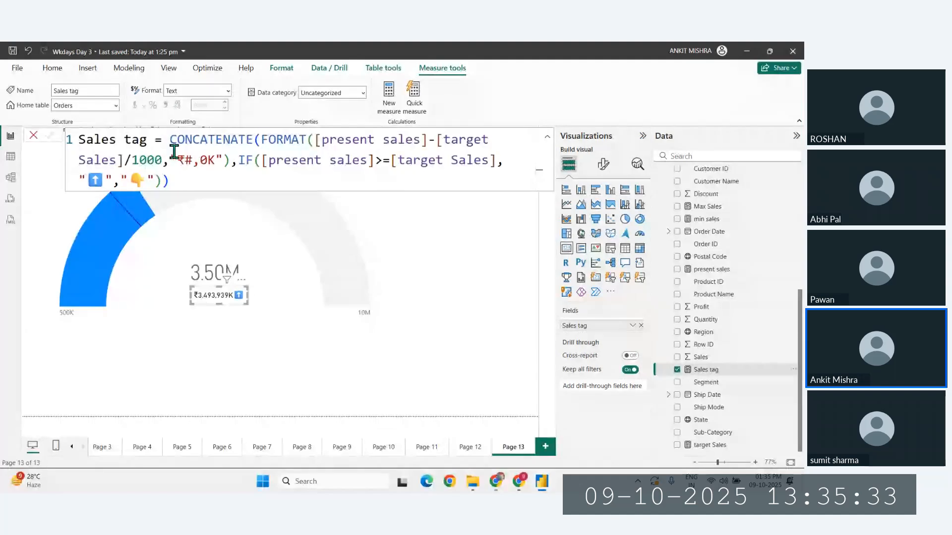
click(124, 160)
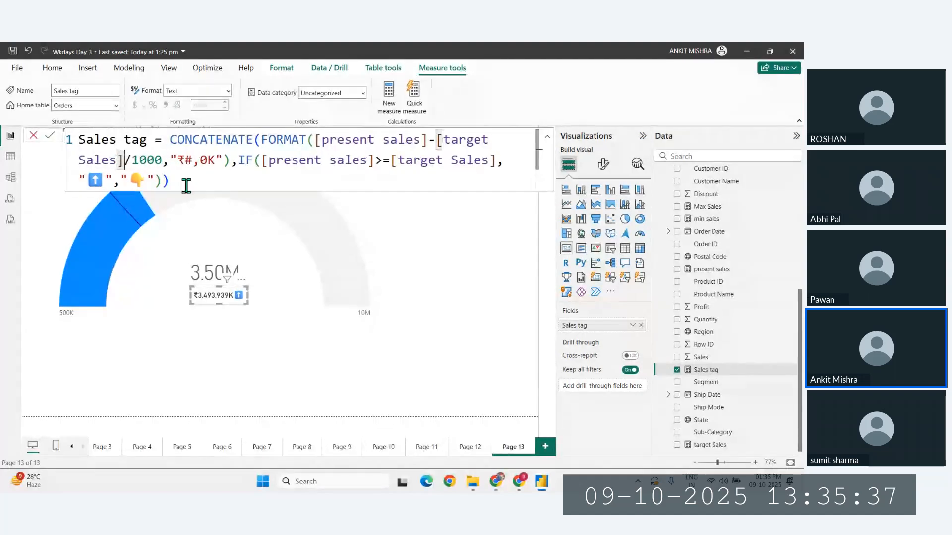
click(261, 139)
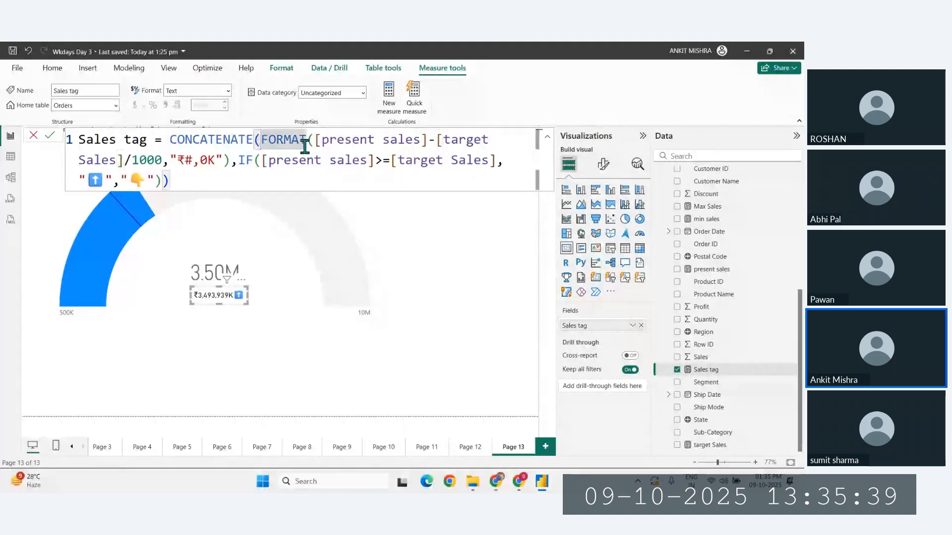
text(()
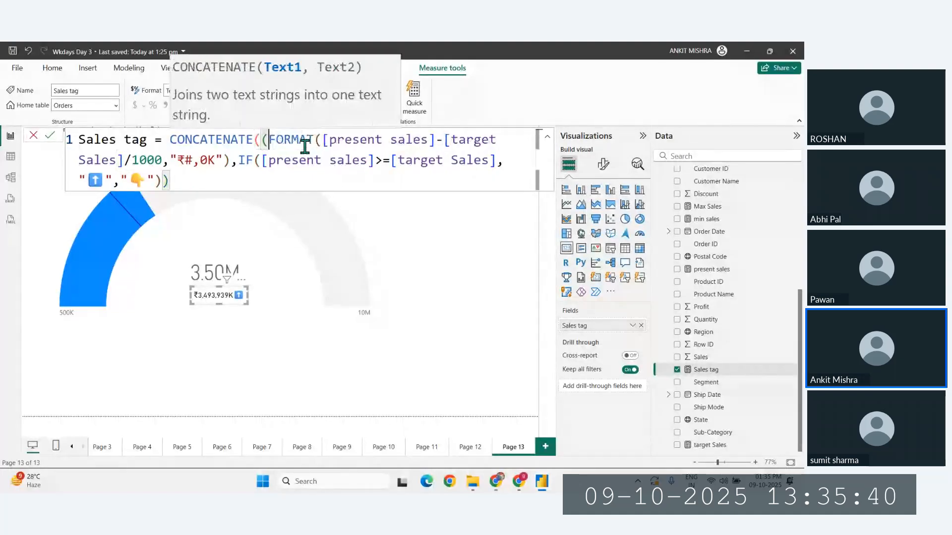
click(122, 159)
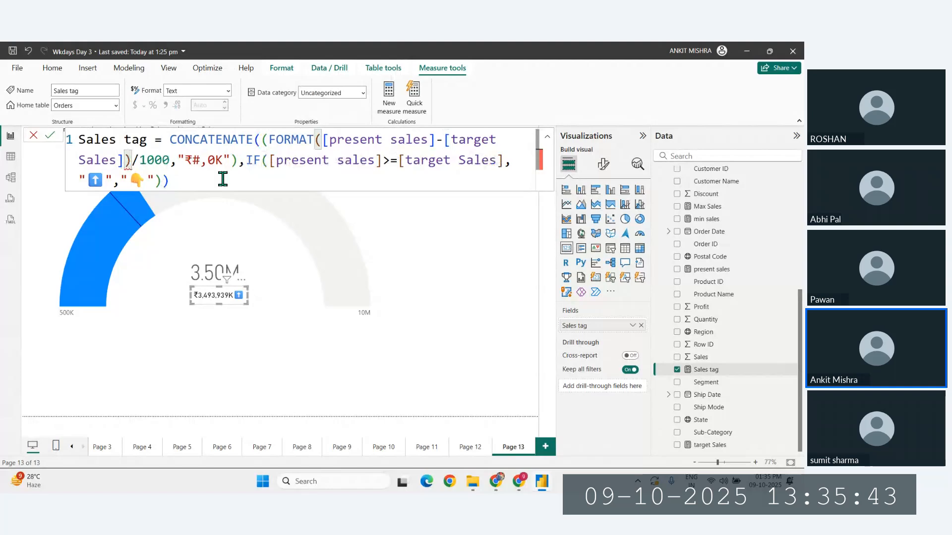
click(200, 178)
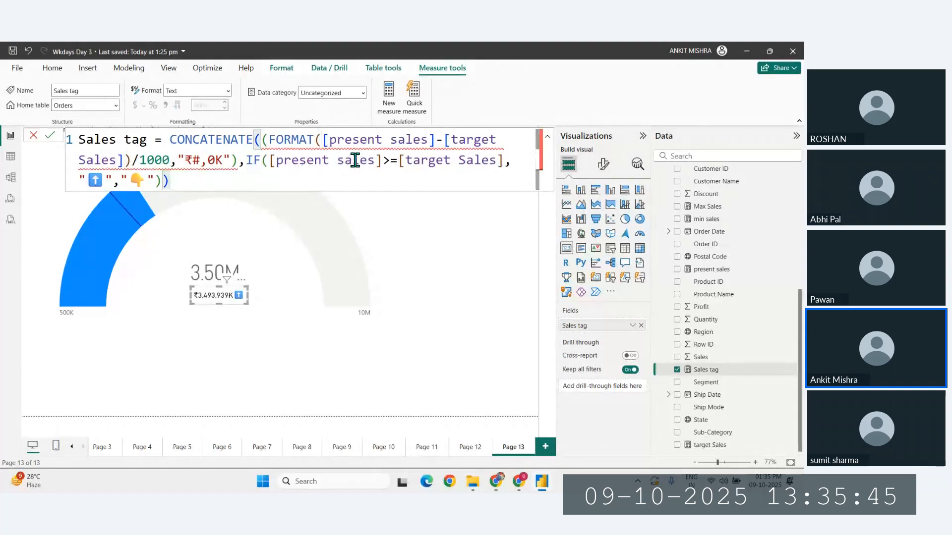
- Move the extra opening parenthesis from before FORMAT to just before the first [present sales], and commit the Sales tag measure
click(270, 139)
key(BackSpace)
click(313, 140)
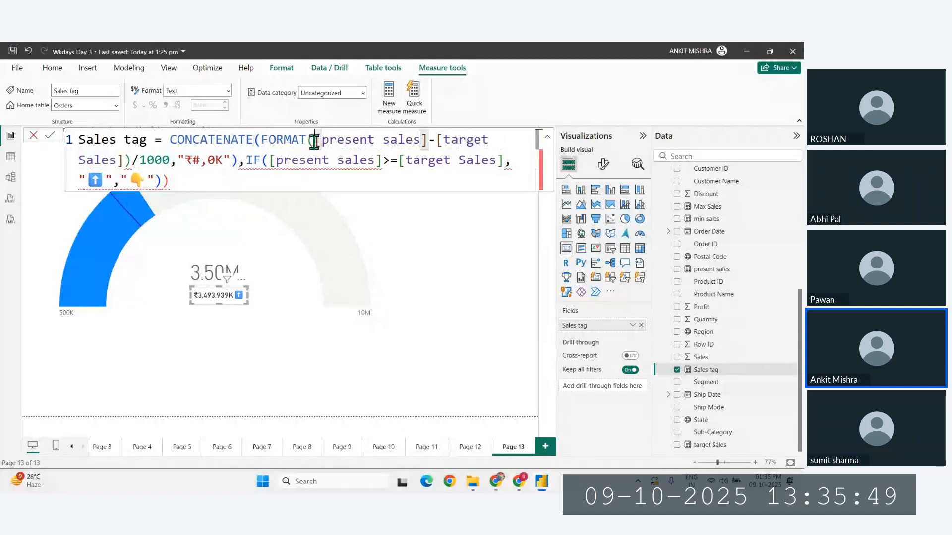
text(()
click(233, 180)
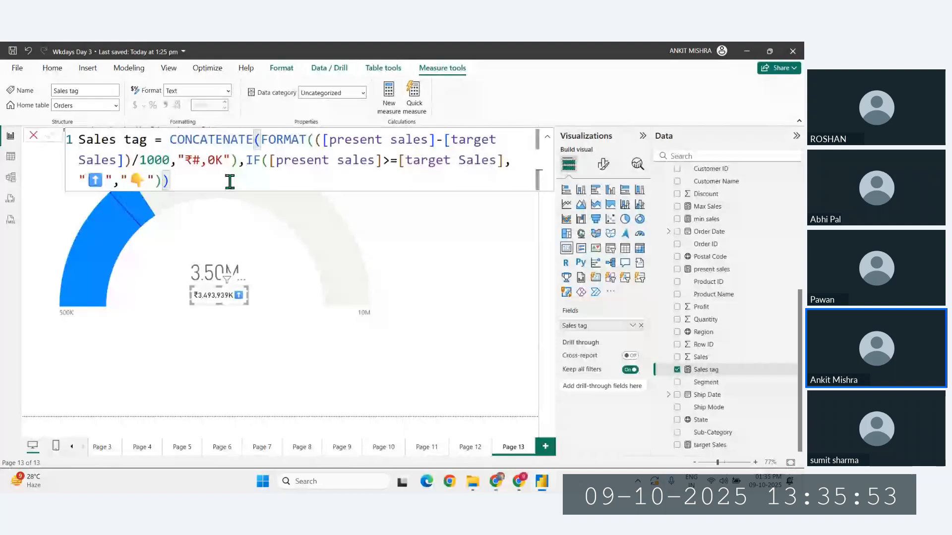
key(Return)
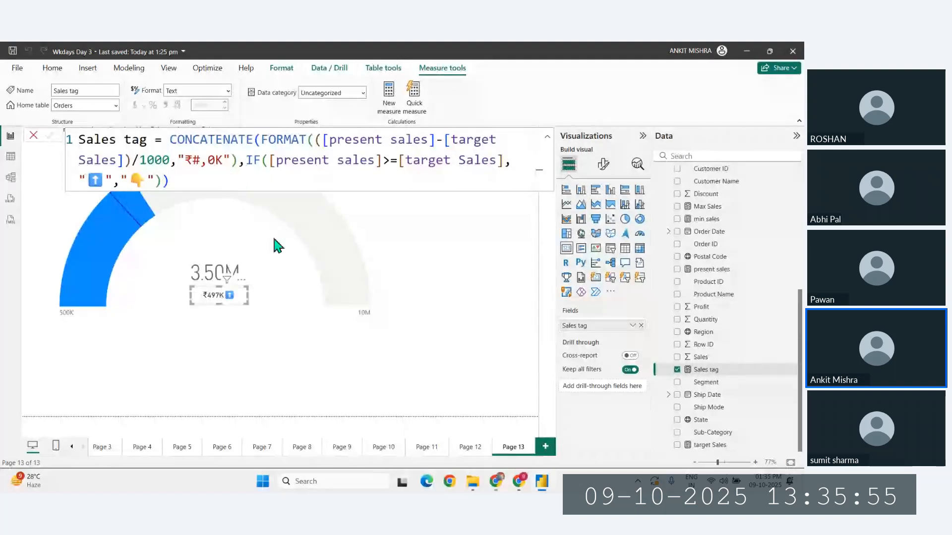
click(292, 398)
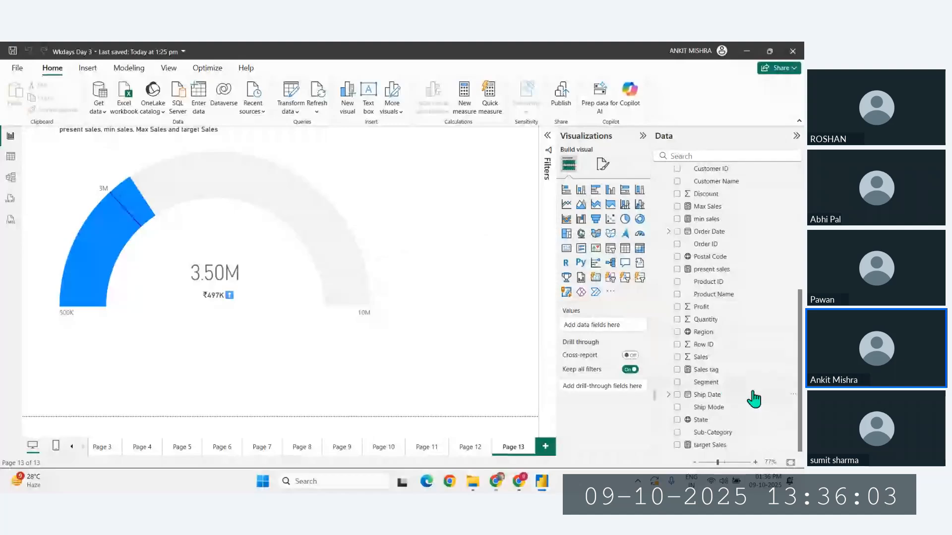
- Copy the IF expression comparing [present sales] with [target Sales] from the Sales tag measure
click(707, 370)
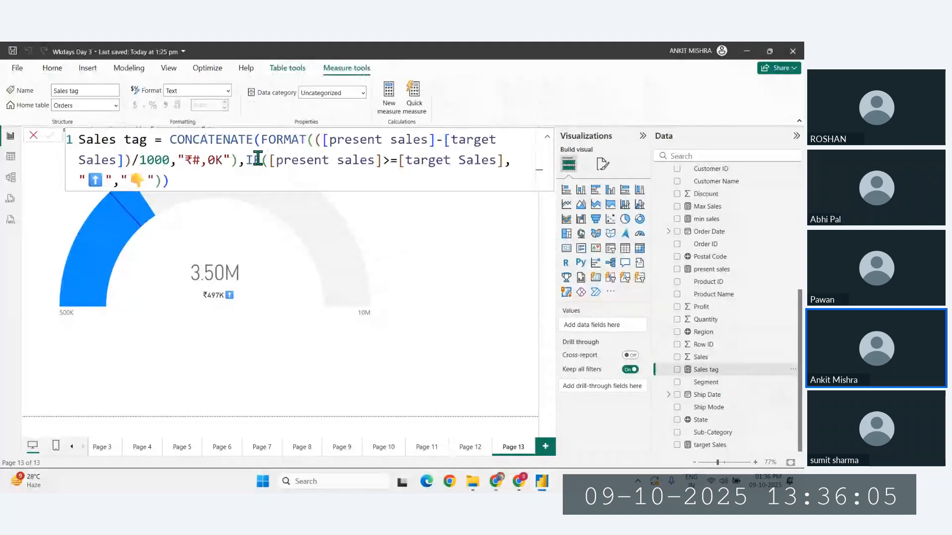
drag(257, 159, 162, 179)
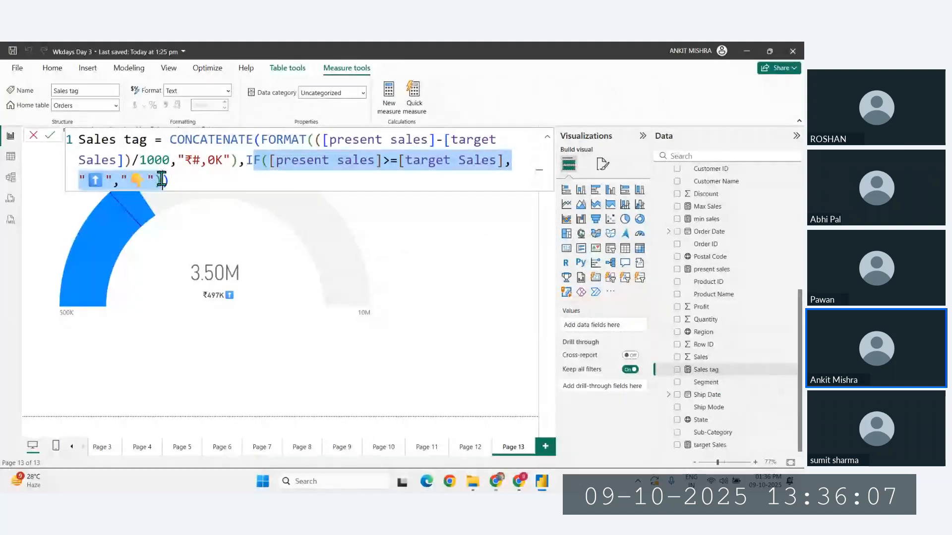
click(687, 372)
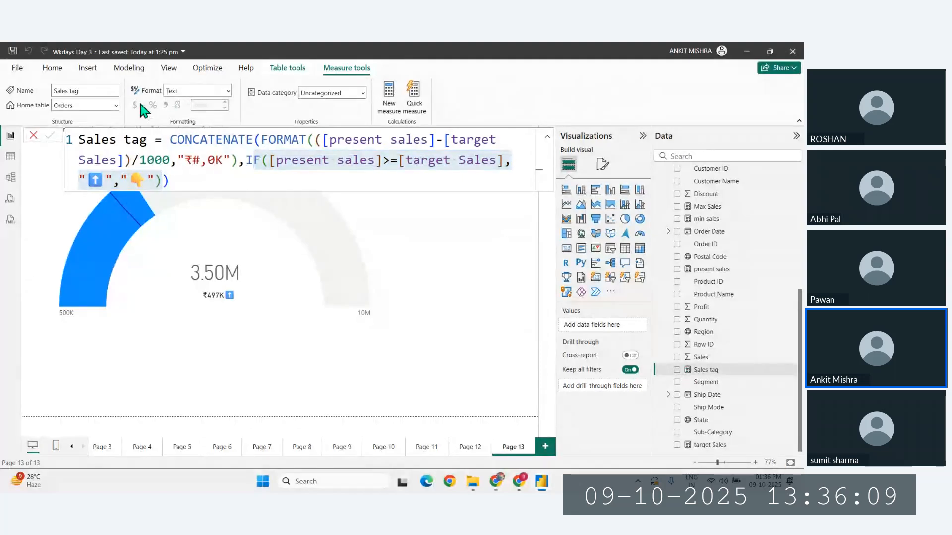
click(496, 310)
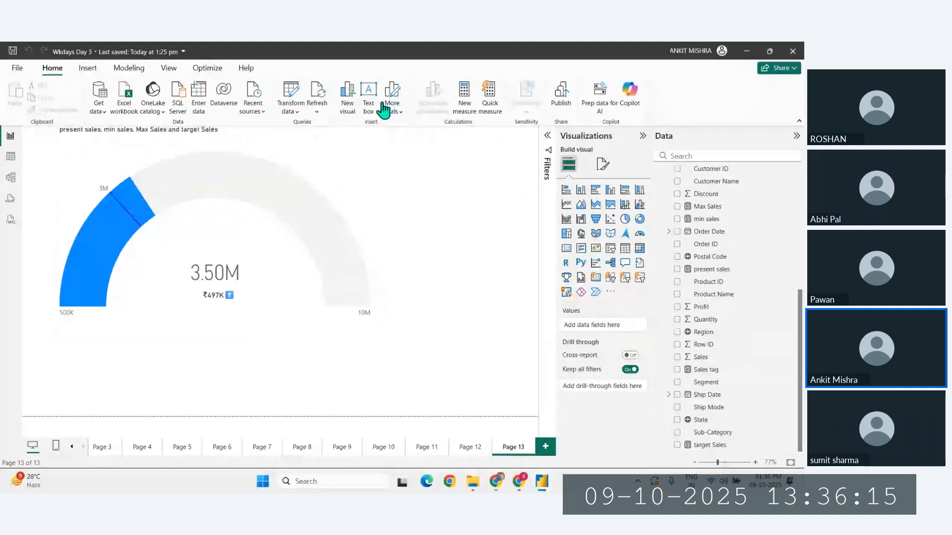
- Create a measure named Sales color from the copied IF expression, completing the IF function name, and commit it
click(464, 104)
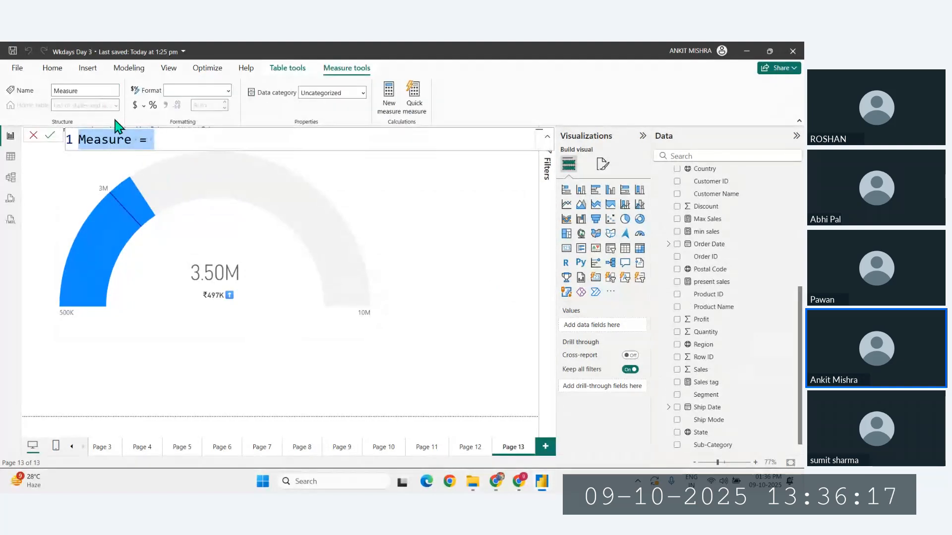
key(BackSpace)
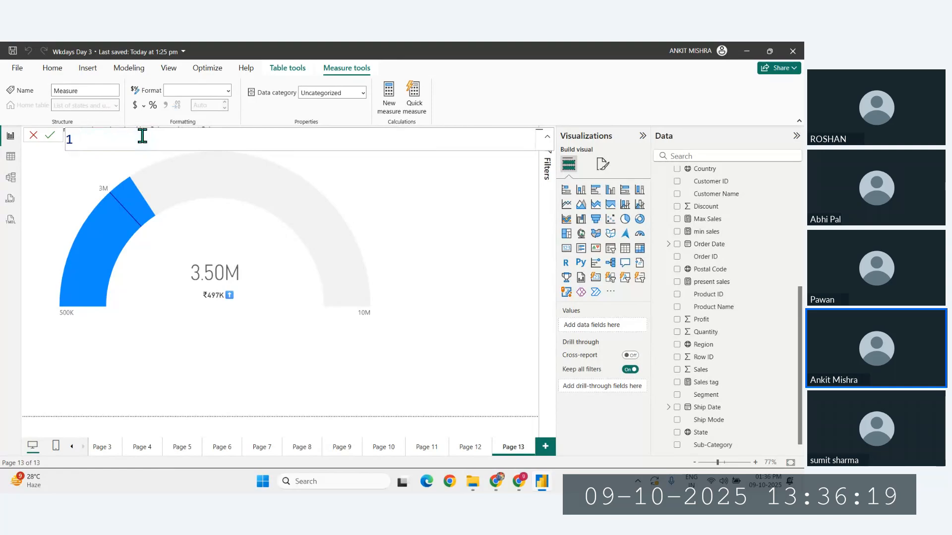
text(Sales color =)
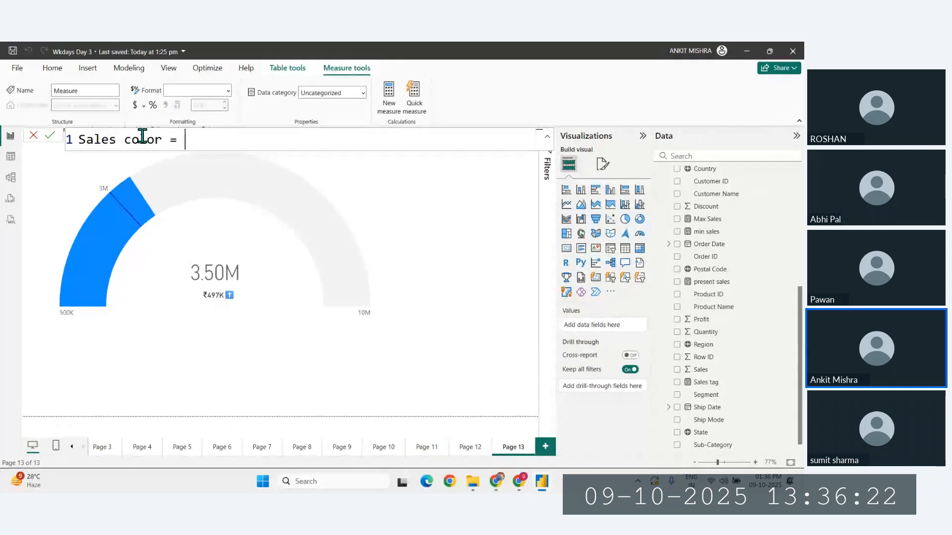
text(IF([present sales]>=[target Sales],"⬆️","👇"))
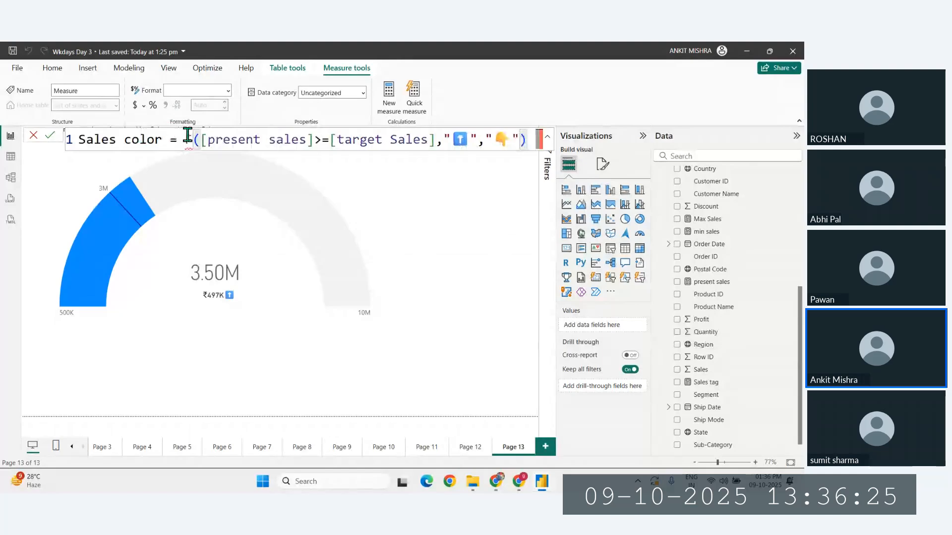
text(I)
key(Return)
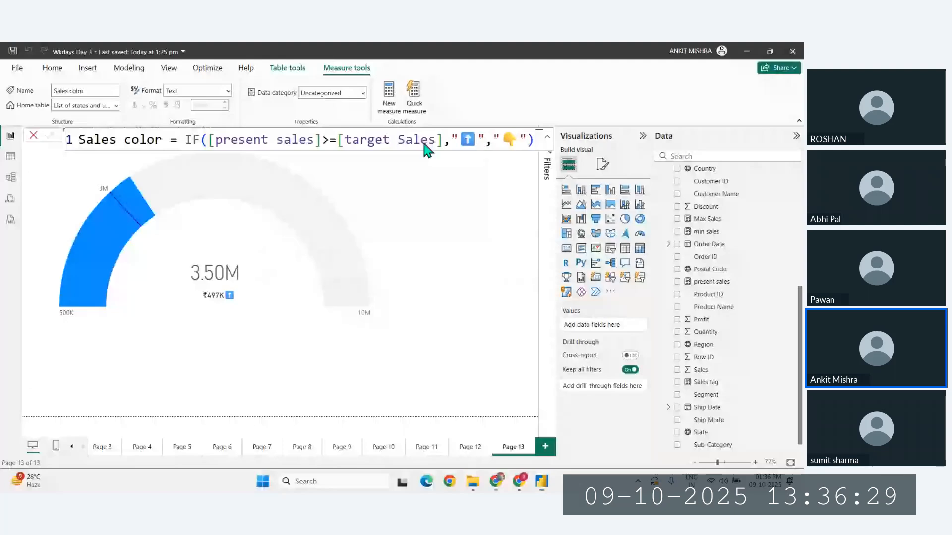
- Change the Sales color measure's IF results from the emojis to "Green" when true and "Red" when false, and commit it
click(474, 140)
text(Green)
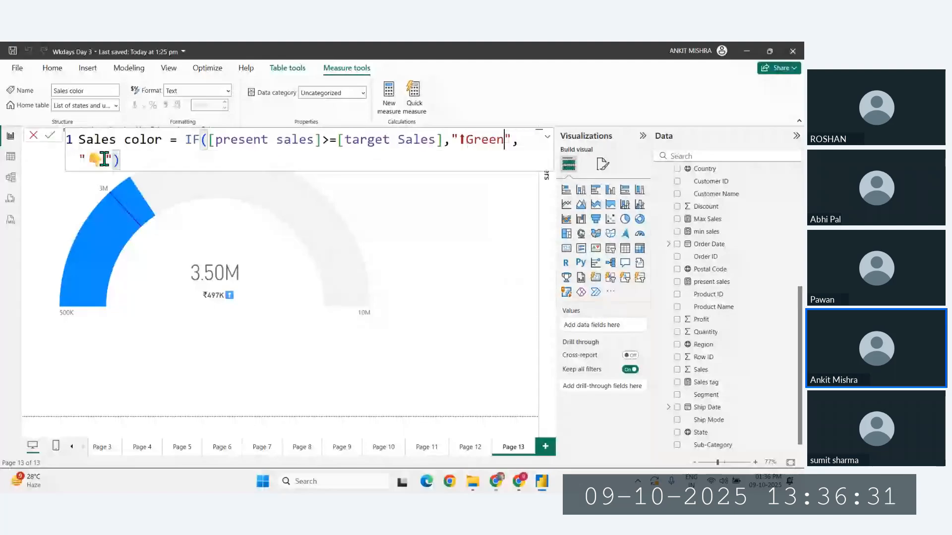
double_click(104, 159)
text(Red)
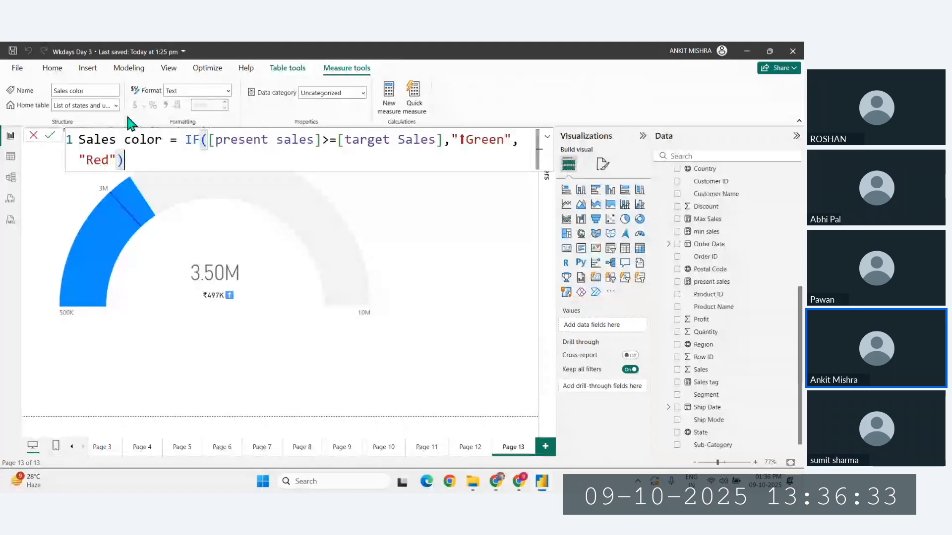
key(Return)
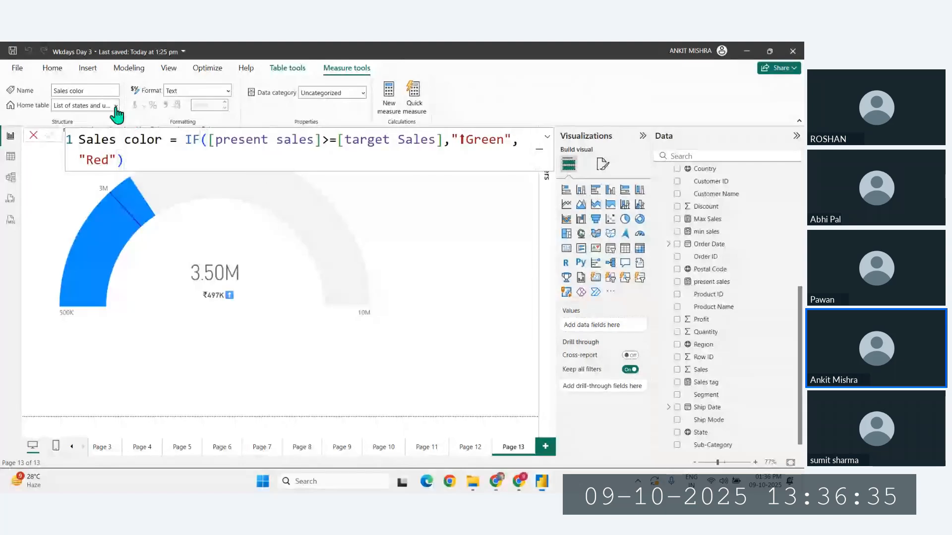
- Set the Sales color measure's home table to Orders, remove the leftover arrow character before Green, and commit the formula
click(116, 107)
click(86, 133)
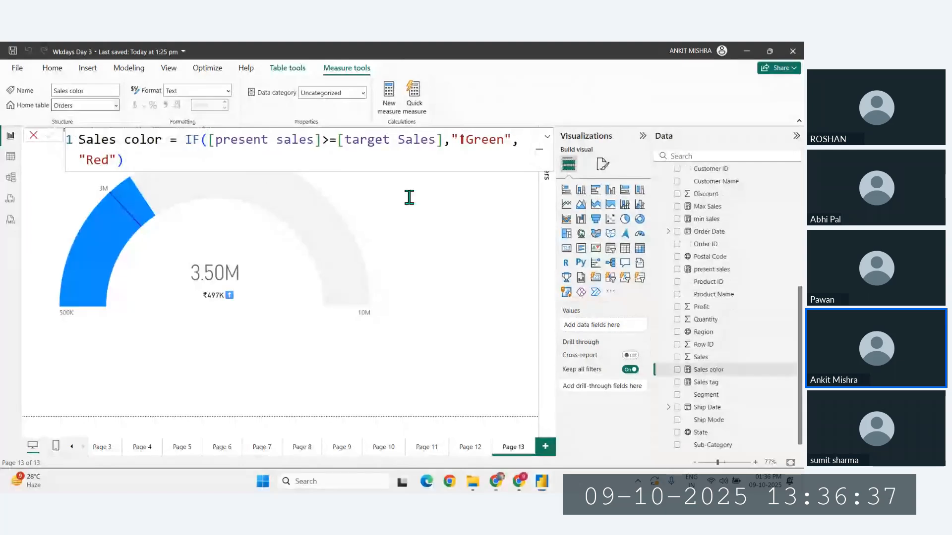
click(461, 139)
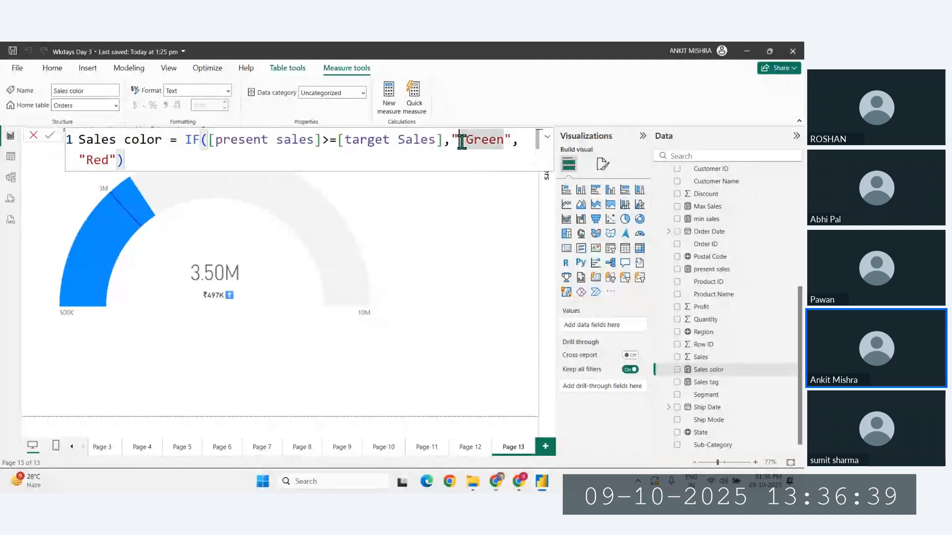
key(BackSpace)
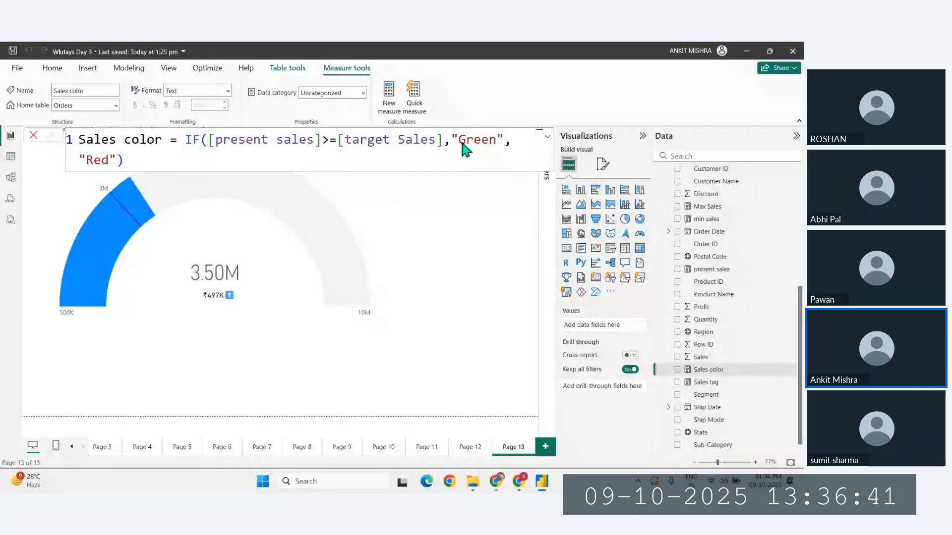
key(Return)
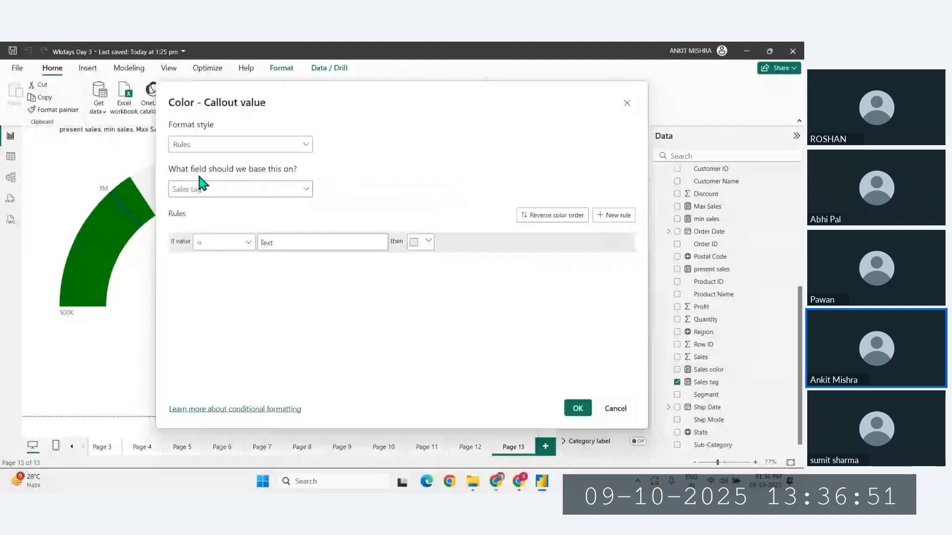
- Set the Sales tag card's callout value color to the Field value format style based on Sales color, and apply it
click(200, 190)
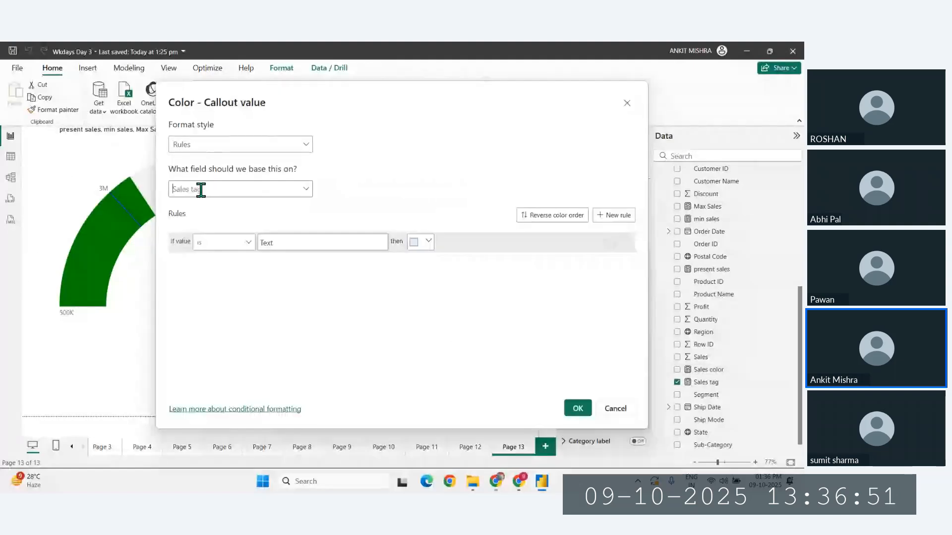
text(color)
click(233, 144)
click(204, 196)
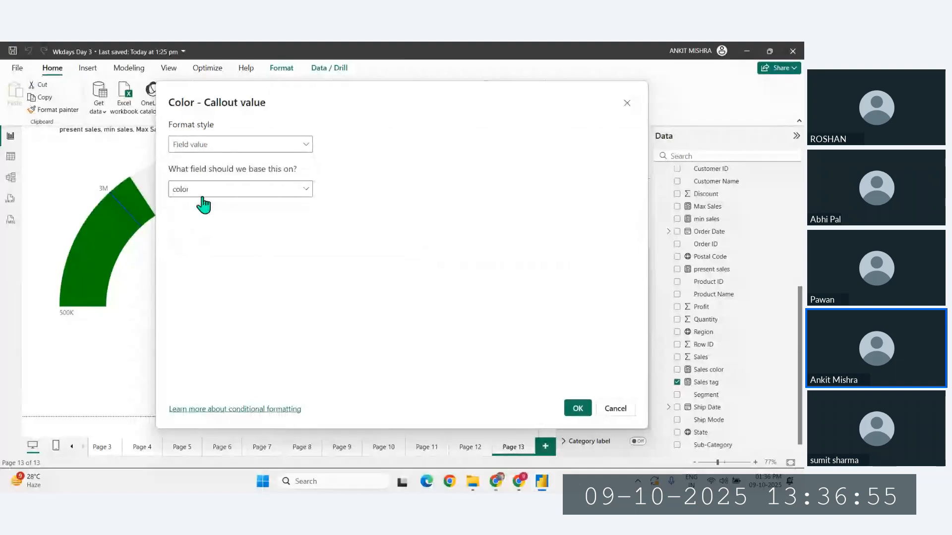
click(201, 191)
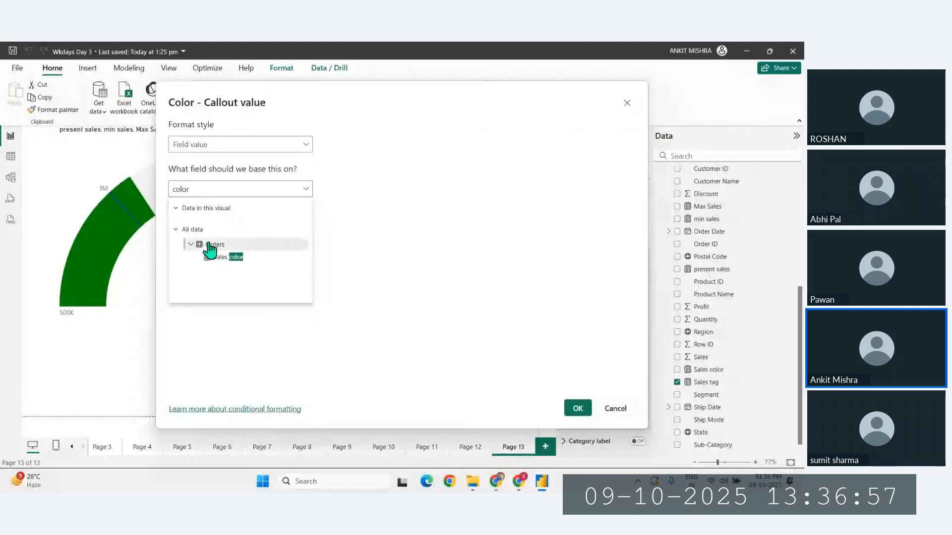
click(226, 257)
click(578, 409)
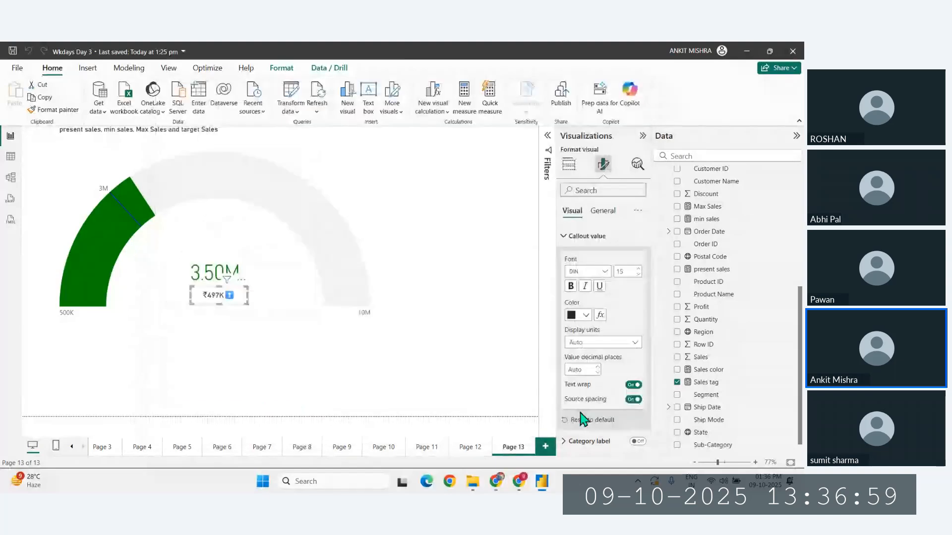
click(236, 379)
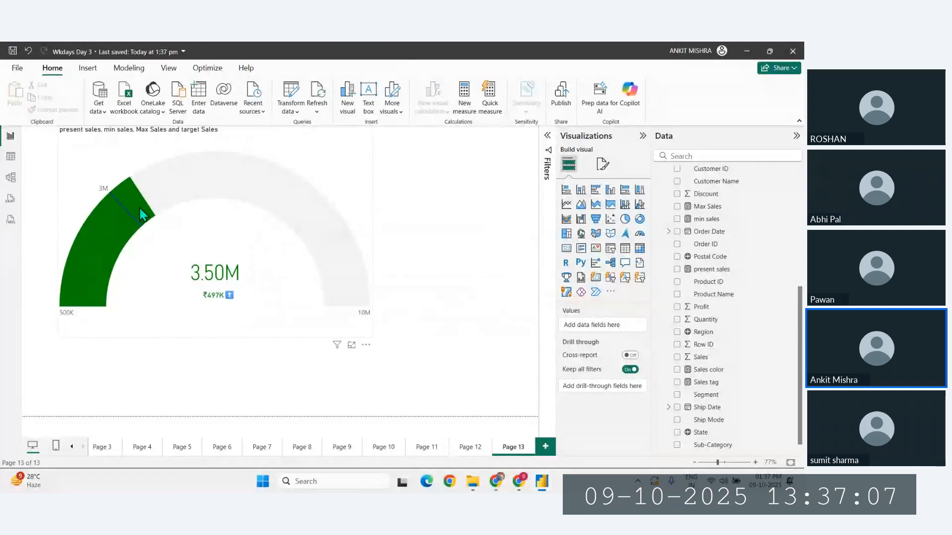
- Check the gauge's present and target sales tooltip, and switch to the Downloads folder in File Explorer
mouse_move(88, 284)
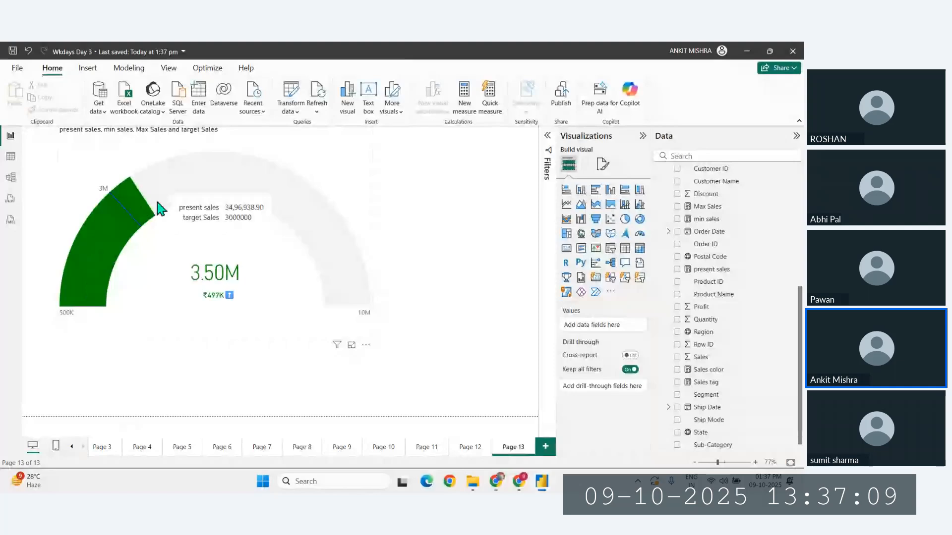
key(alt+Tab)
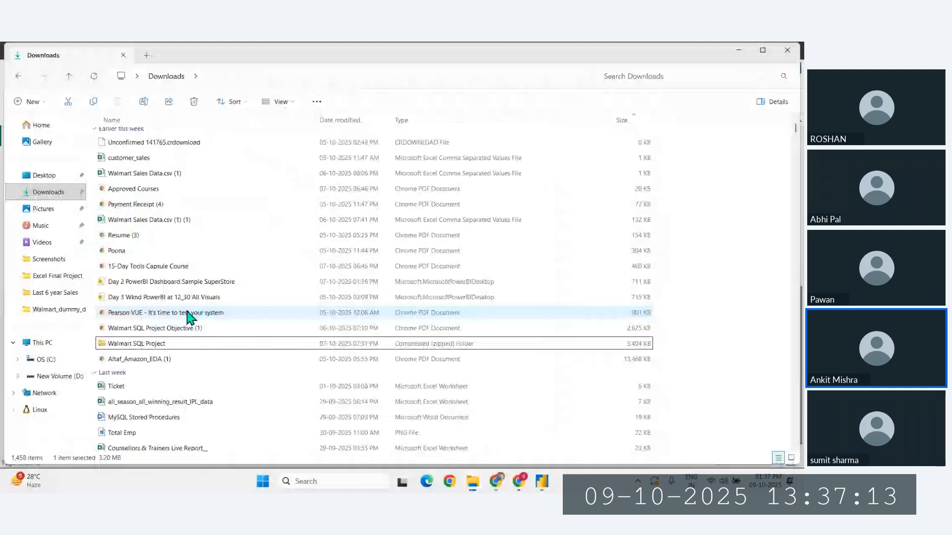
- Find the Sample - Superstore (11) workbook in the Downloads folder and open it in Excel
key(w)
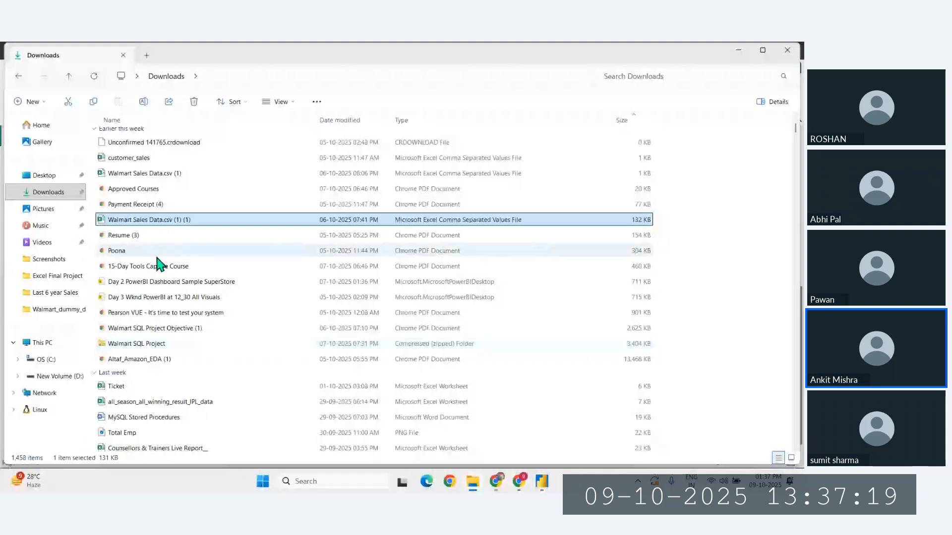
scroll(159, 264, up, 3)
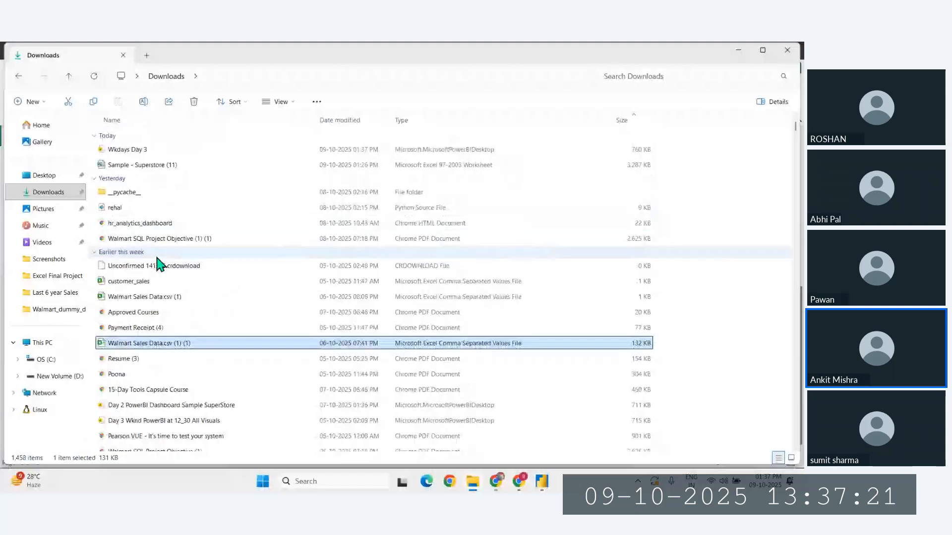
double_click(152, 165)
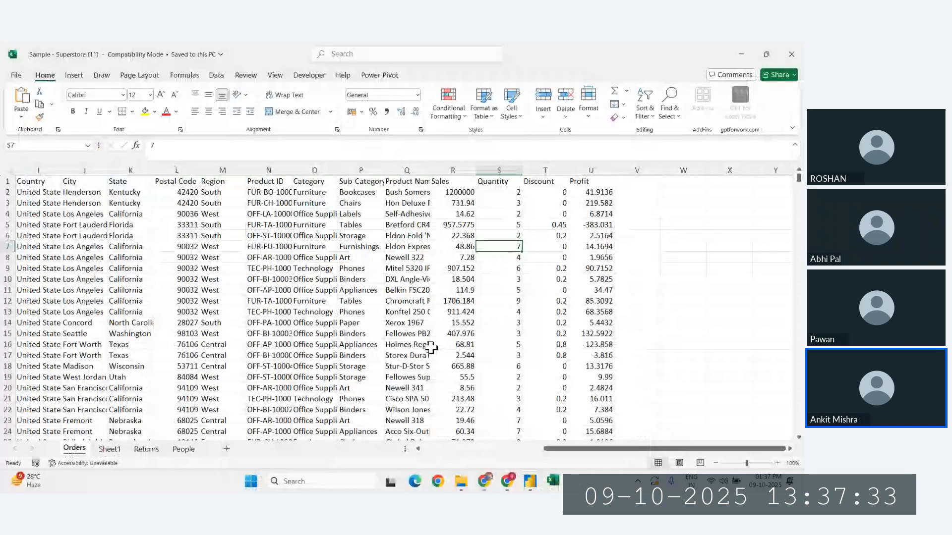
- Paste the 261.96 value from Sheet1 into cell R2 of the Orders sheet's Sales column and save the workbook
click(109, 448)
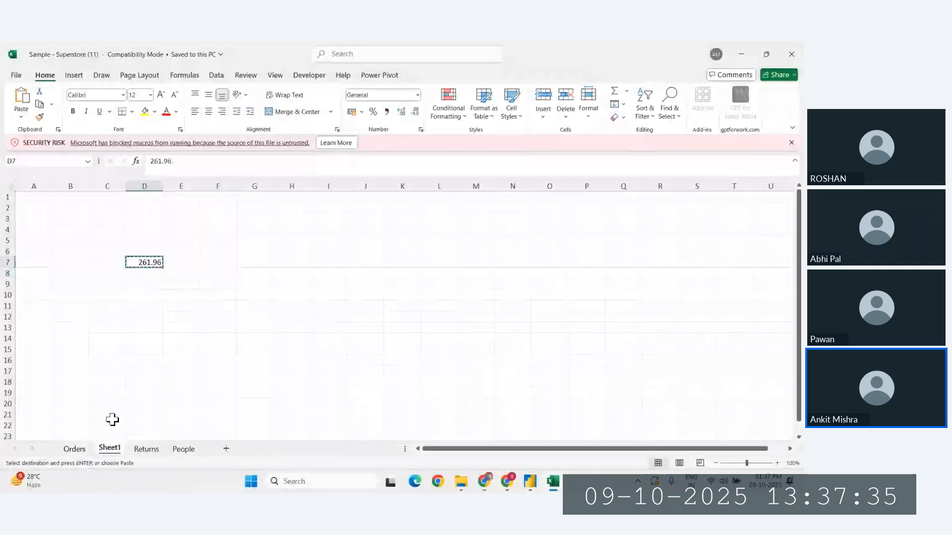
click(74, 448)
key(ctrl+v)
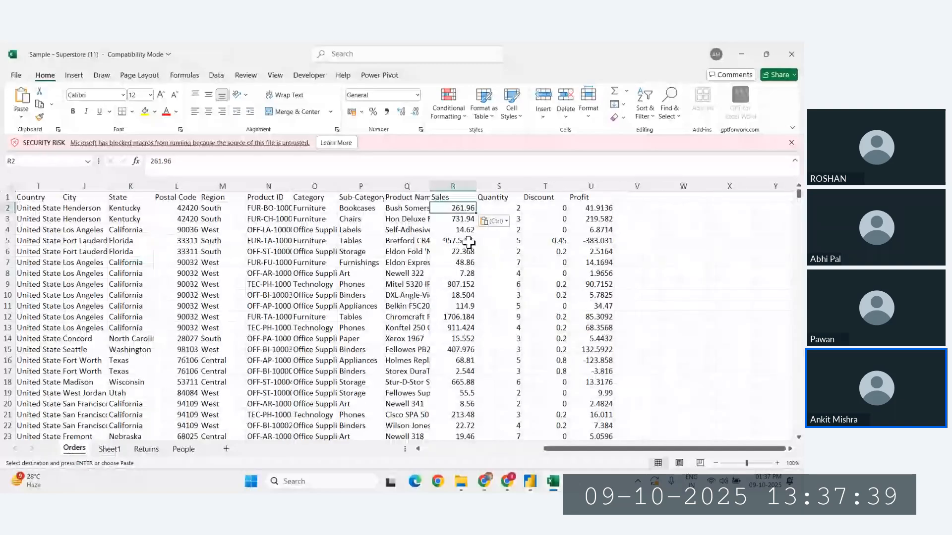
key(ctrl+s)
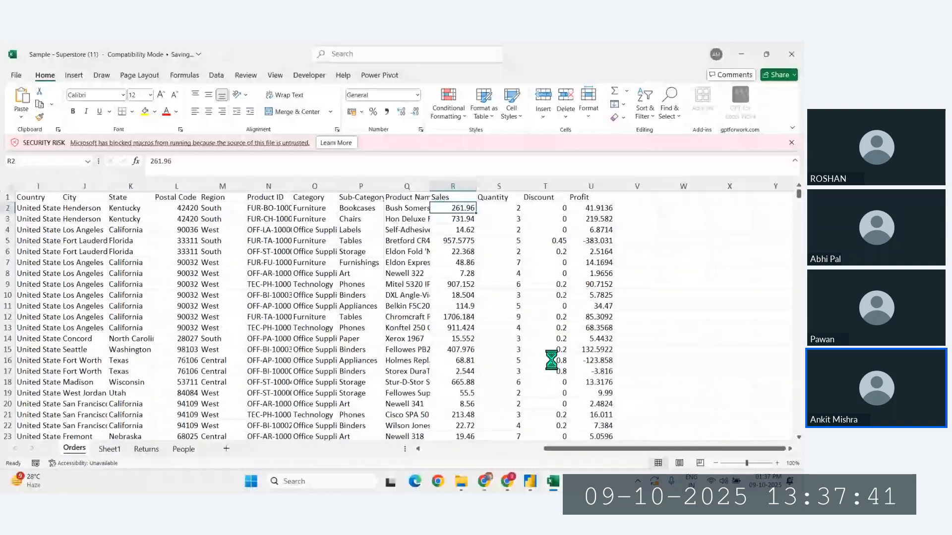
- Switch to Power BI, delete the List of states and union territories of India query in Power Query, and apply the changes
key(alt+Tab)
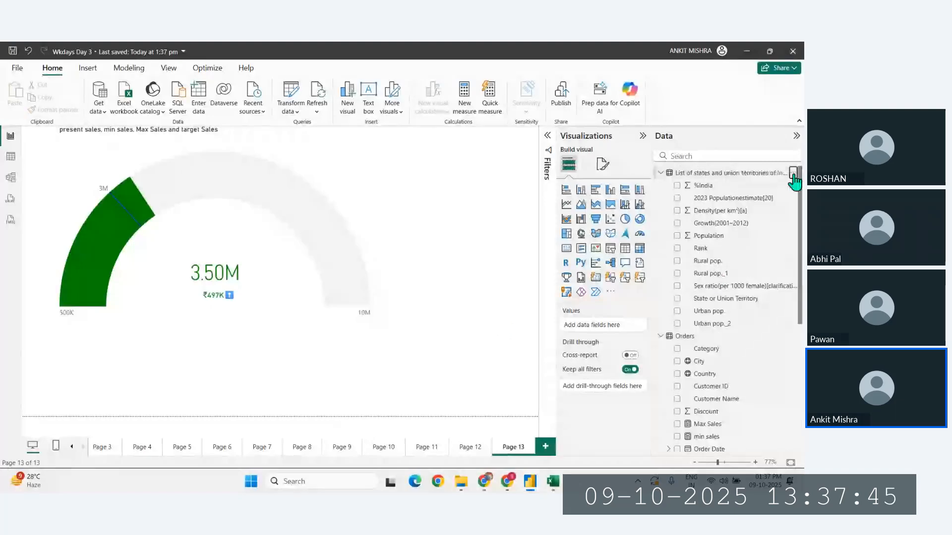
click(793, 173)
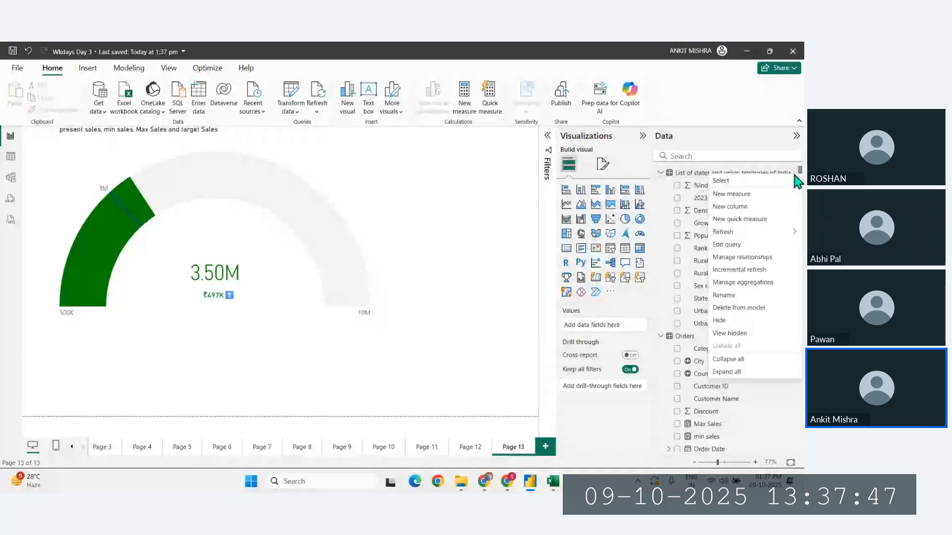
click(726, 244)
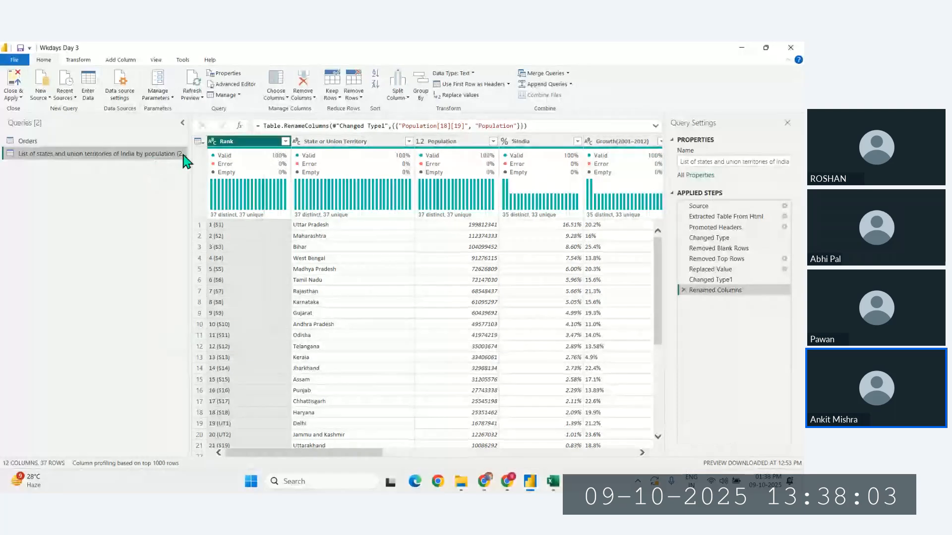
right_click(154, 154)
click(174, 199)
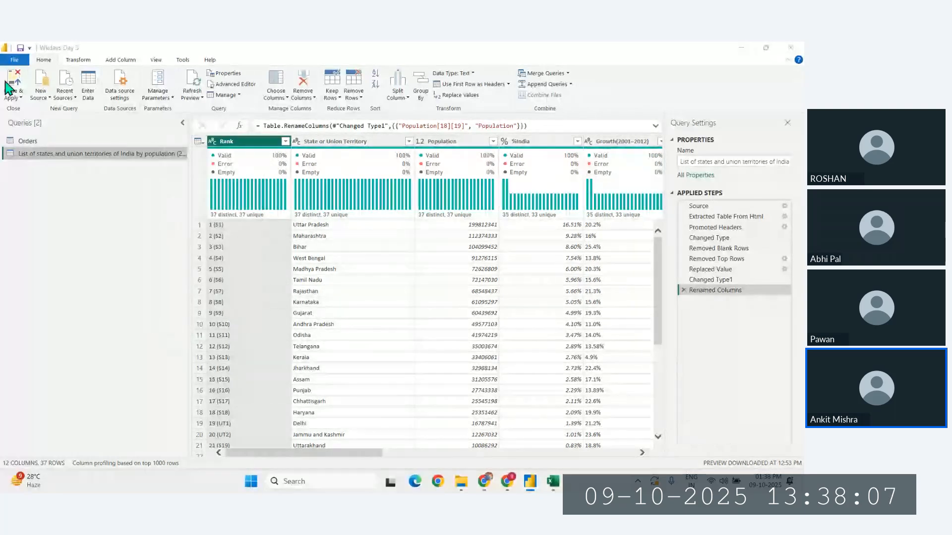
click(495, 282)
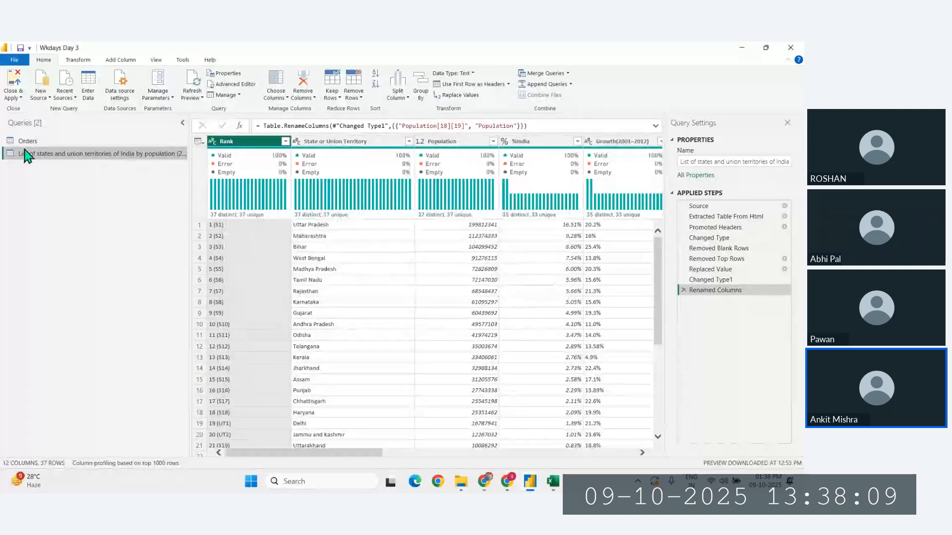
click(12, 88)
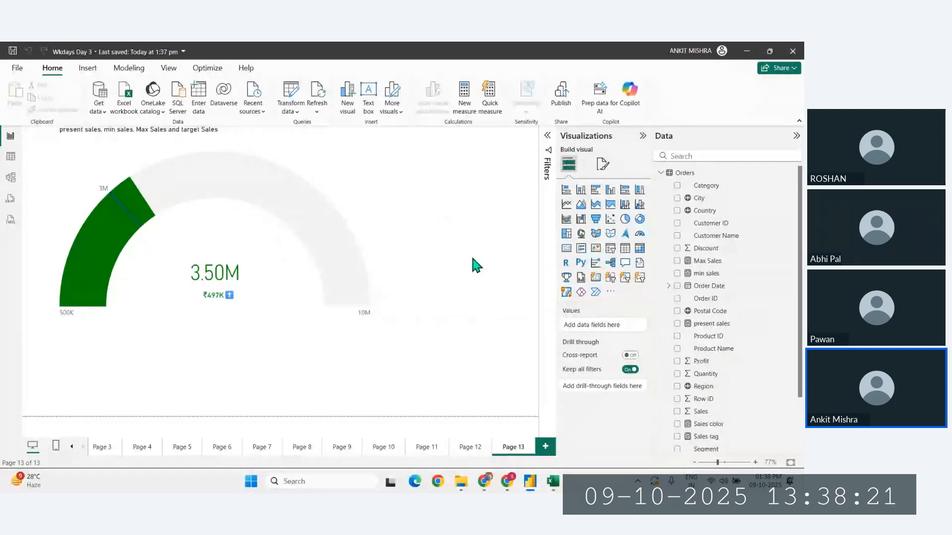
- Save the Superstore workbook again in Excel, switch back to Power BI, and refresh the report data
click(558, 480)
click(461, 296)
key(ctrl+s)
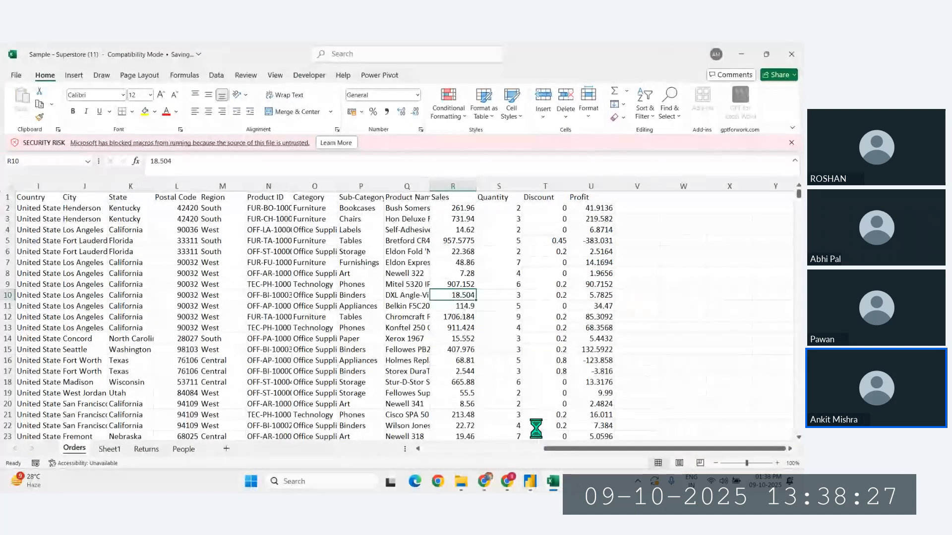
key(alt+Tab)
click(318, 96)
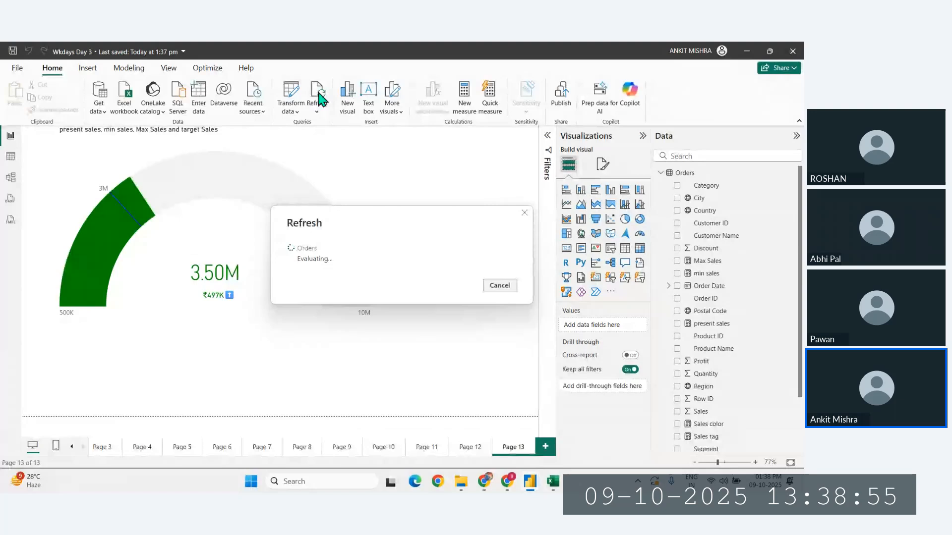
- Switch to Zoho Meeting in Chrome and create a new meeting titled "Python at 1:45"
click(507, 482)
click(70, 49)
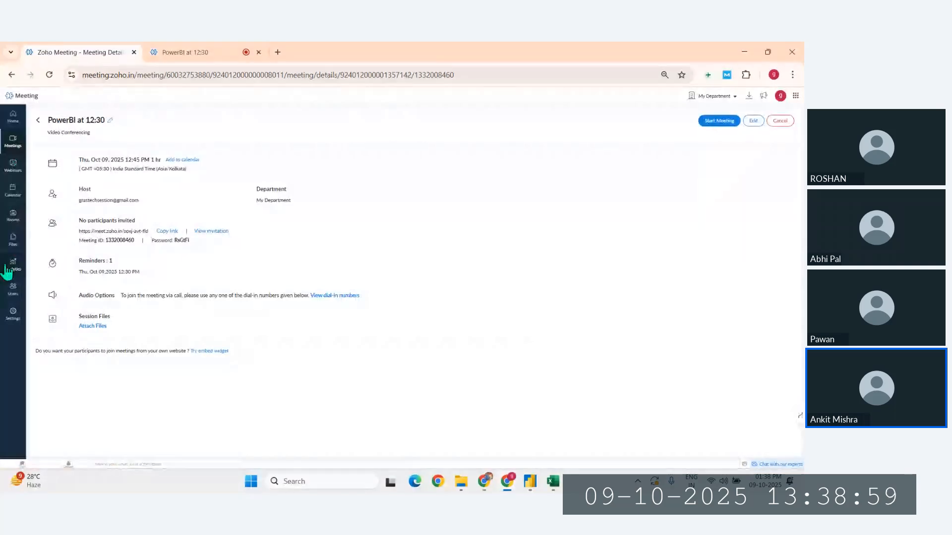
click(13, 142)
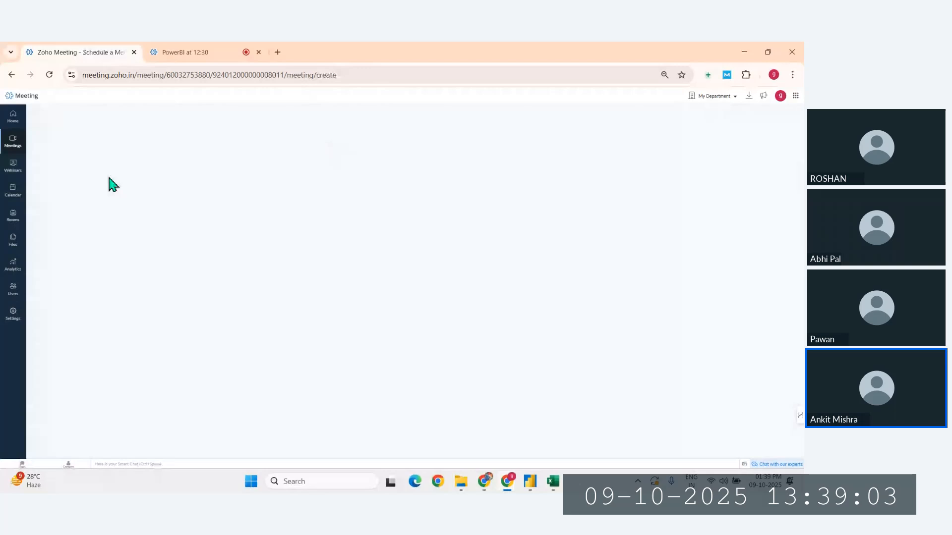
click(120, 144)
text(Python)
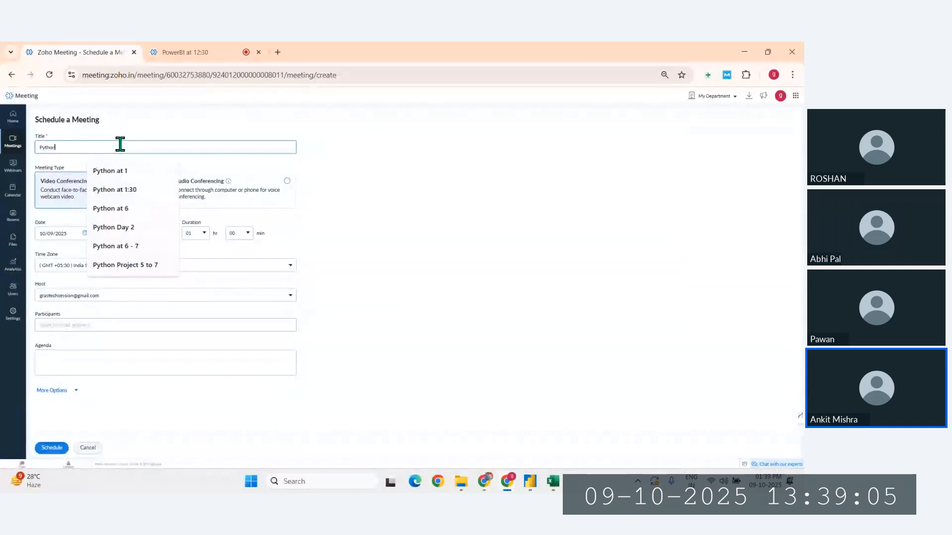
text( at 1:45)
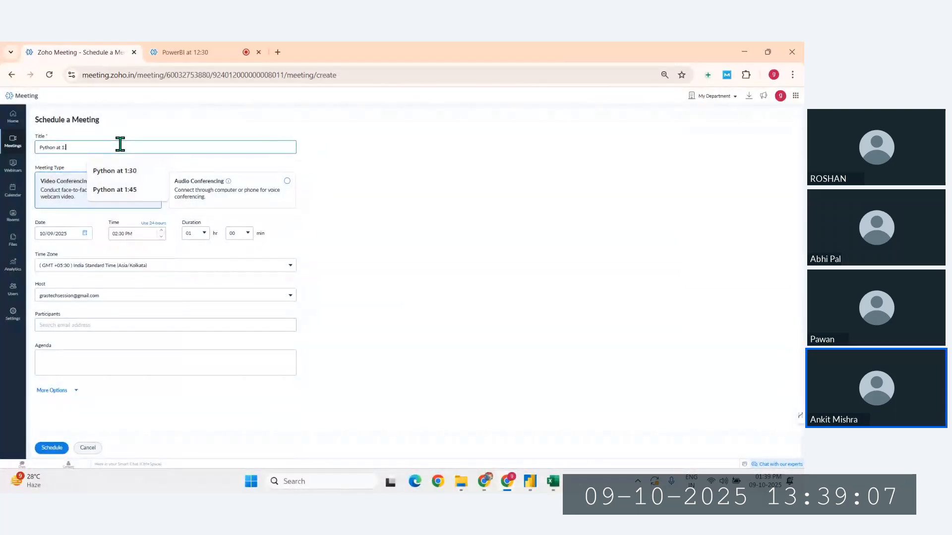
- Set the meeting time to 01:45 PM, schedule the meeting, and copy its link
click(126, 234)
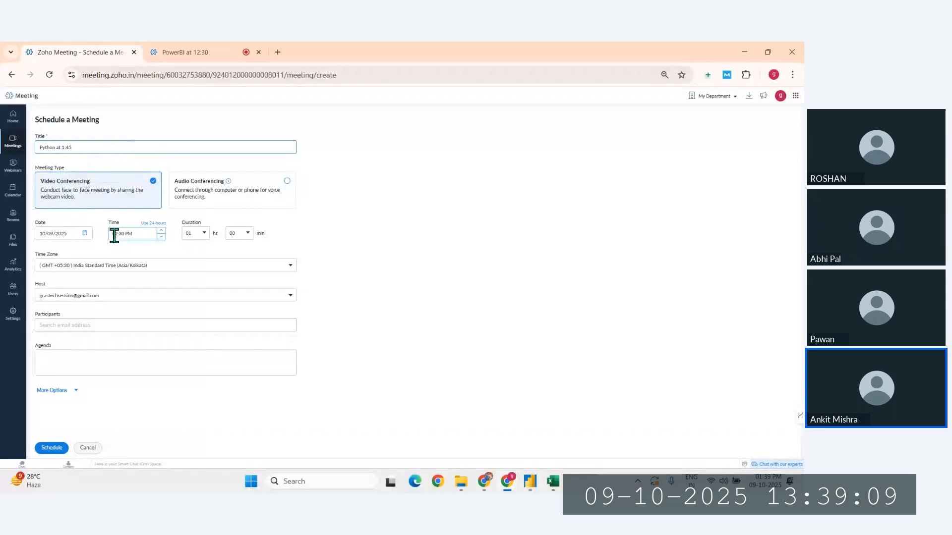
text(01:45)
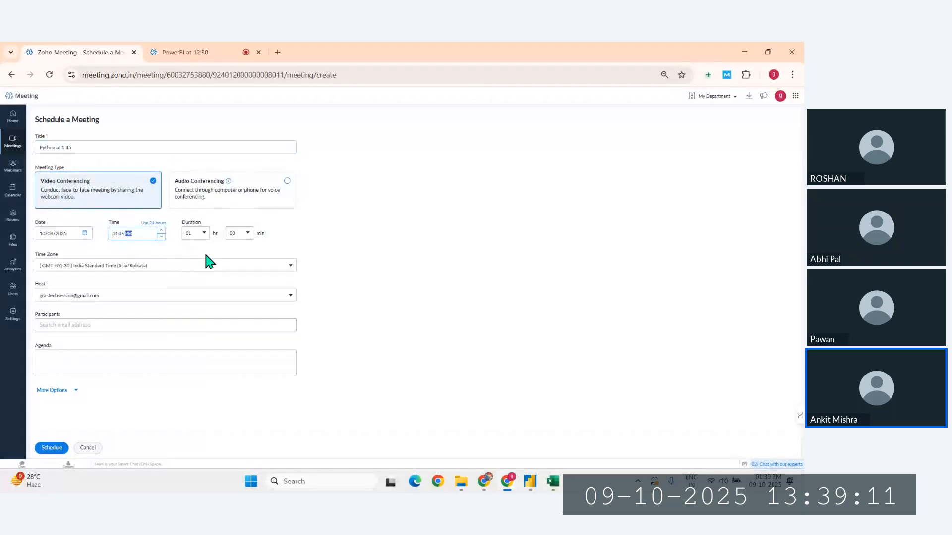
click(51, 447)
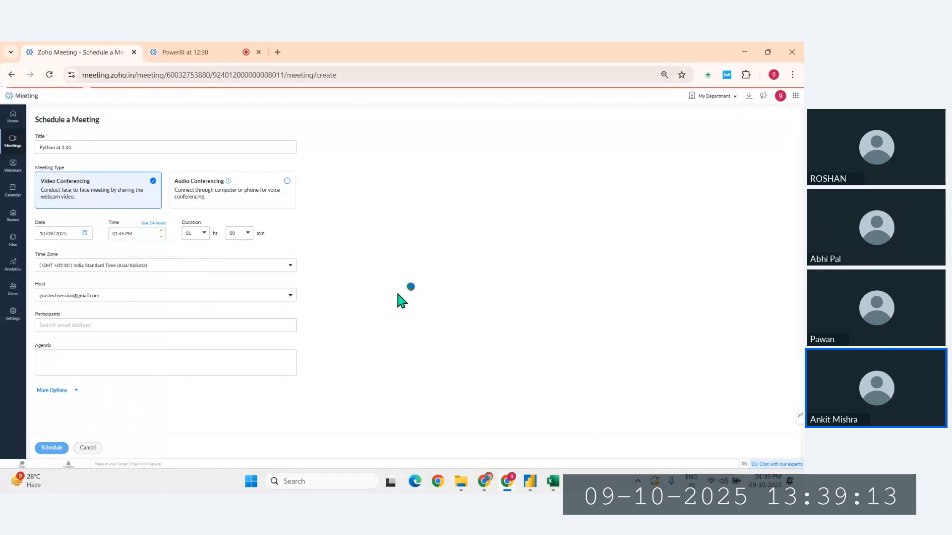
click(171, 231)
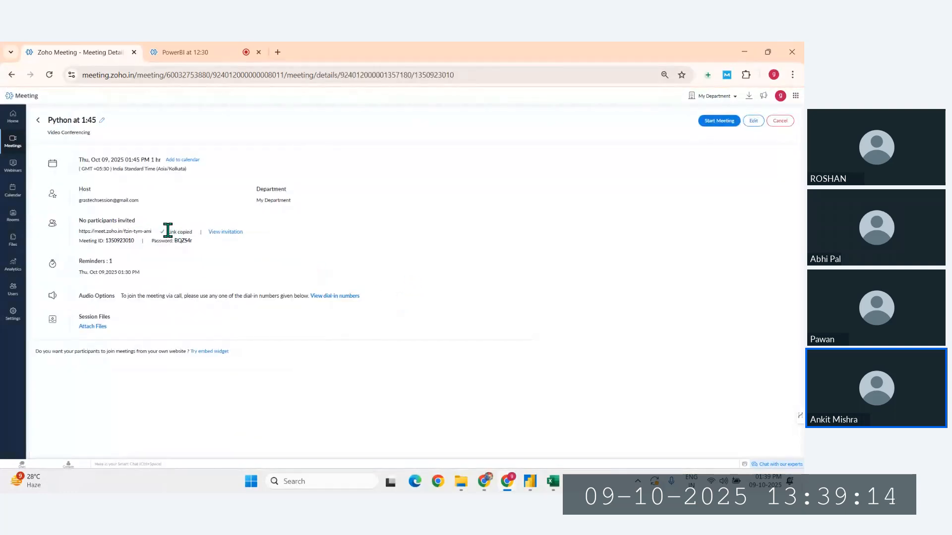
- Switch to WhatsApp Web, download the Generative AI content creation PDF from the 1PM-2 June-GRAStech group, and react to it with a thumbs up
click(530, 481)
click(500, 438)
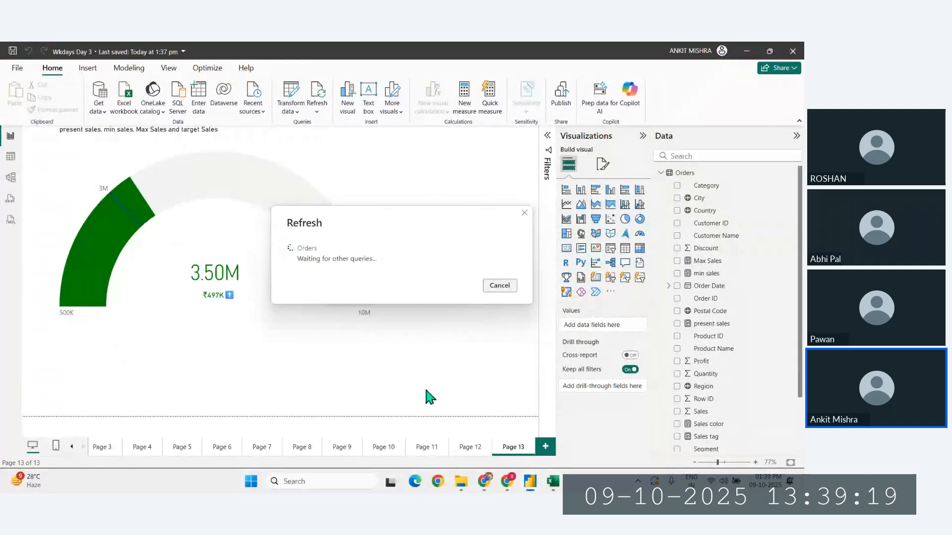
click(484, 481)
click(405, 415)
click(69, 50)
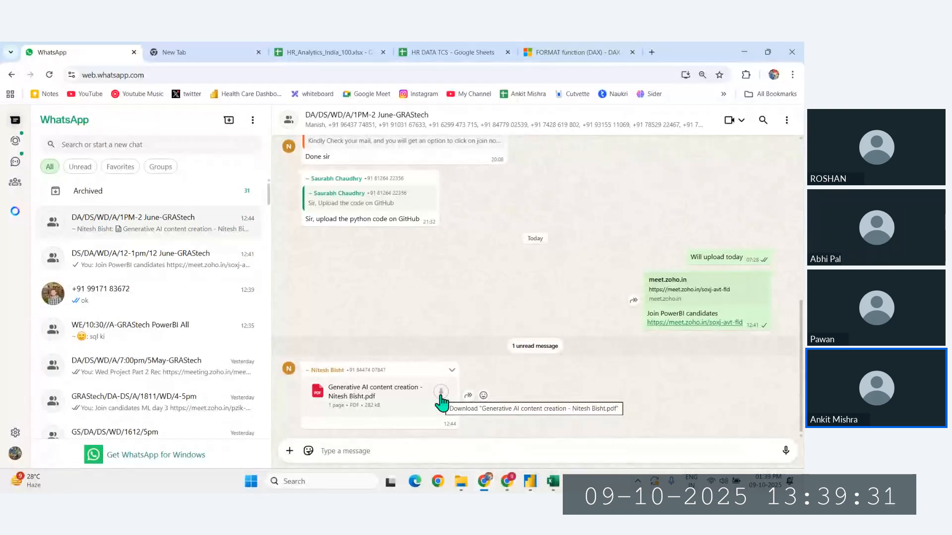
click(441, 395)
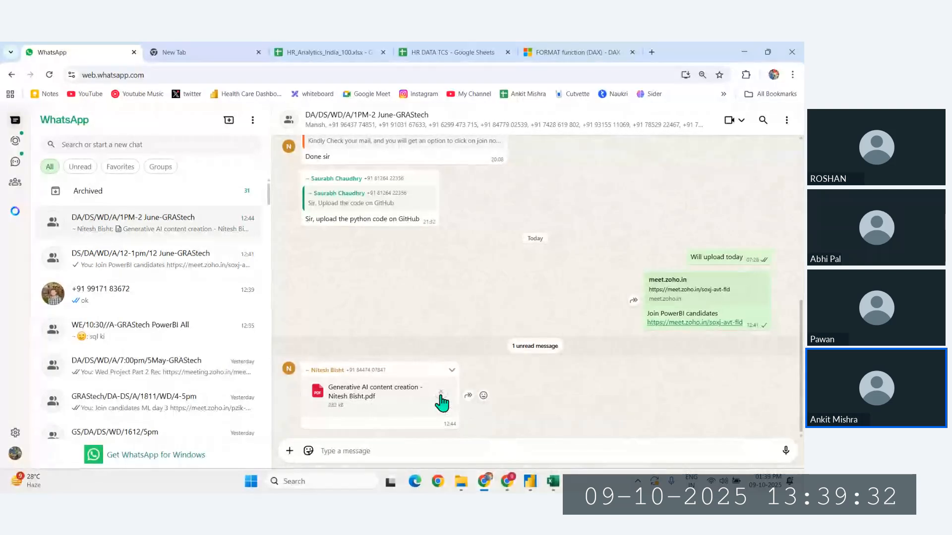
click(483, 396)
click(440, 370)
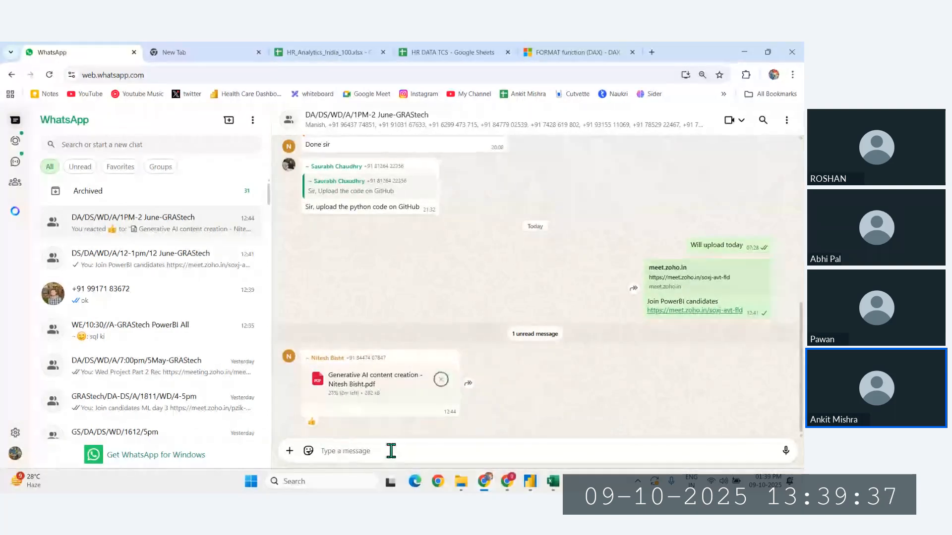
- Send "Join python candidates" with the copied meeting link on a new line to the 1PM-2 June-GRAStech group
text(Join)
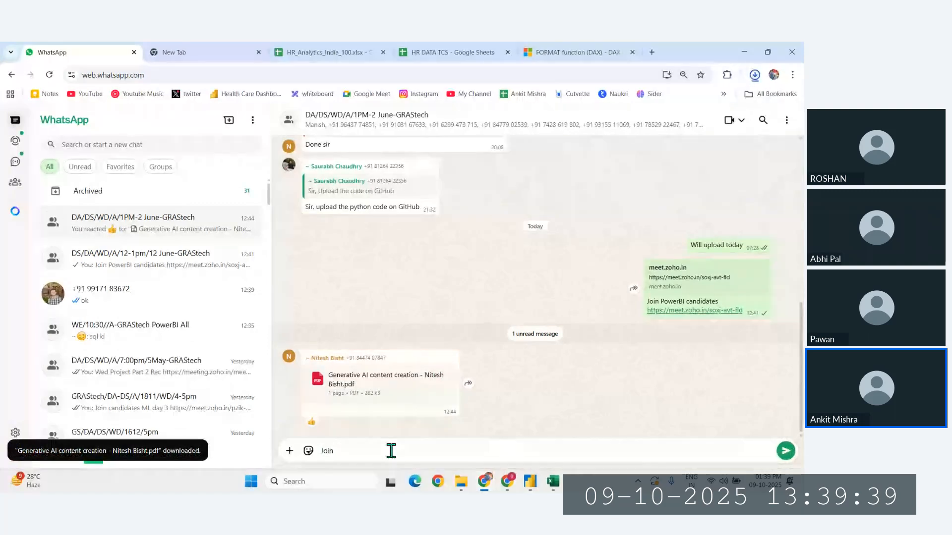
text( python candidate)
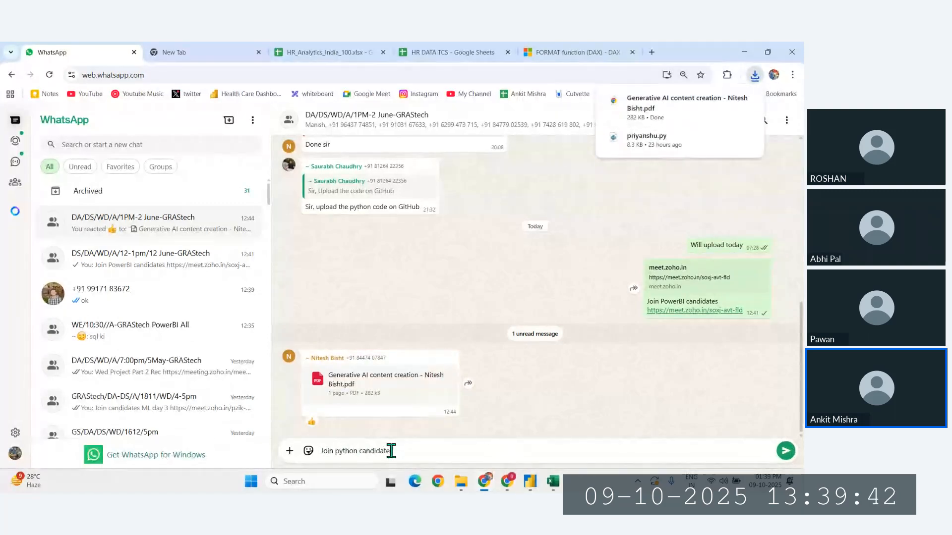
key(shift+Return)
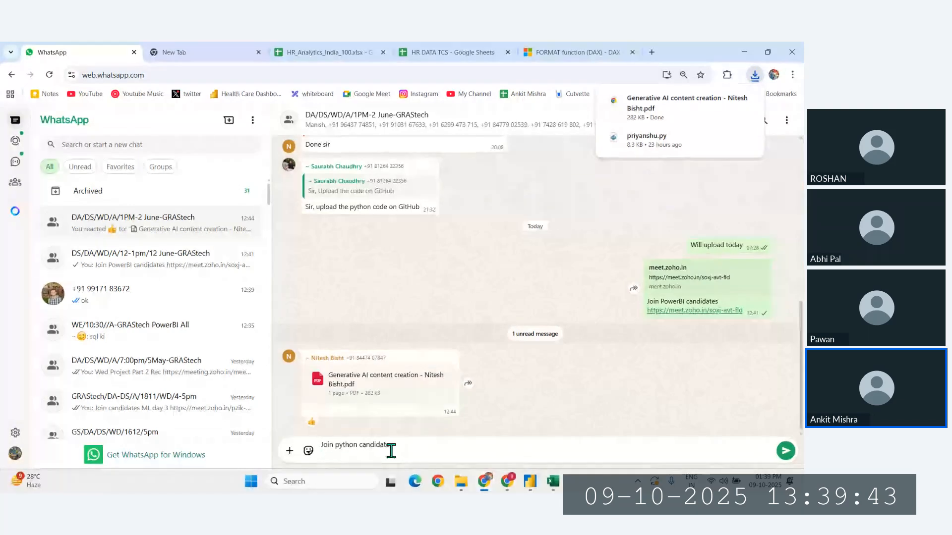
key(ctrl+v)
key(ctrl+a)
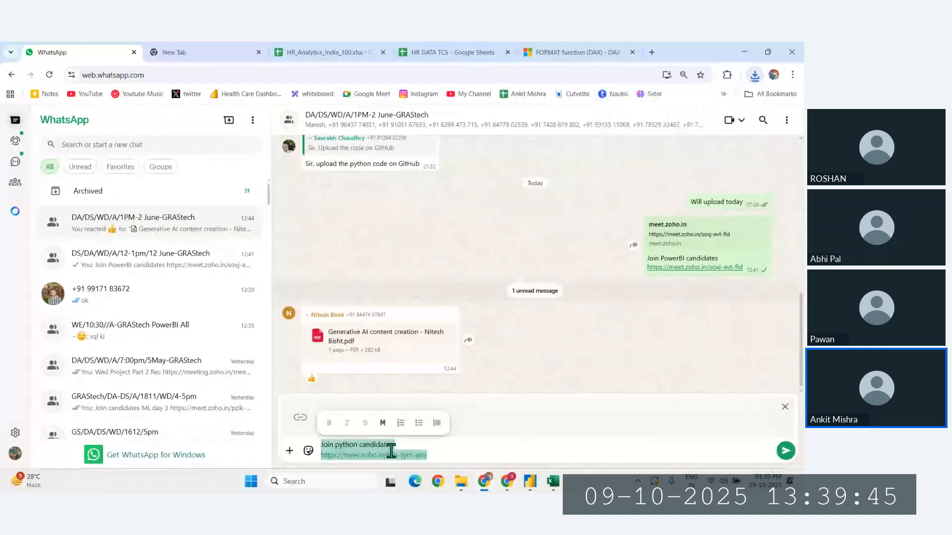
key(Return)
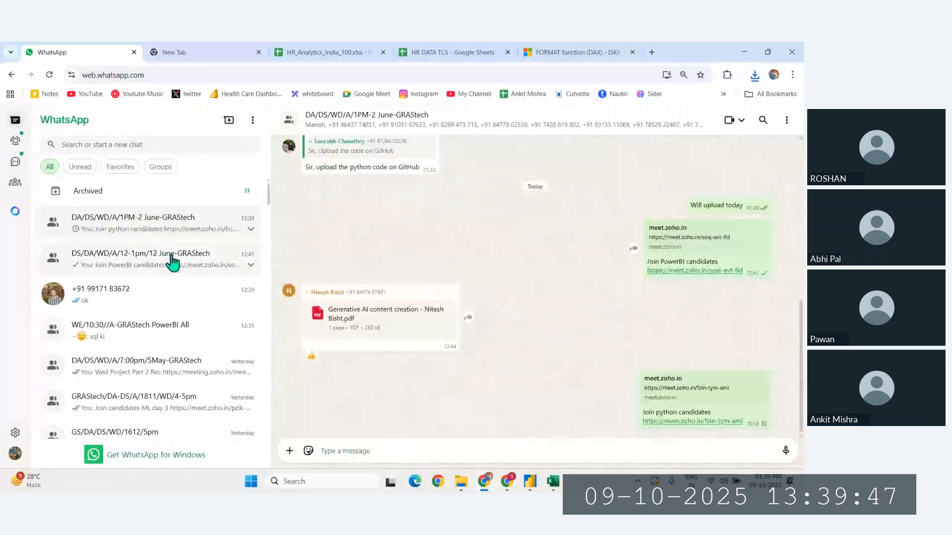
- Send the same Python meeting invitation to the 12-1pm/12 June-GRAStech group
click(173, 261)
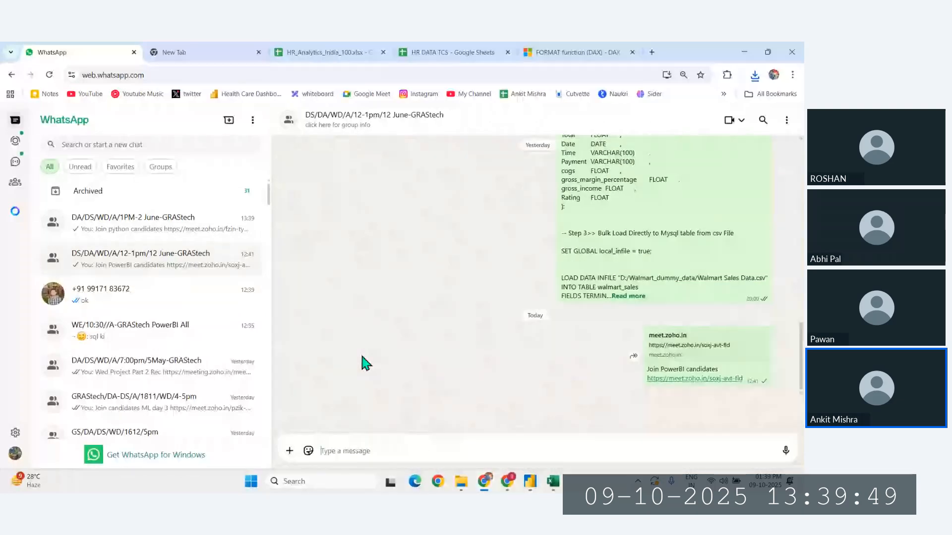
text(Join python candidates https://meet.zoho.in/fzin-tym-ami)
key(Return)
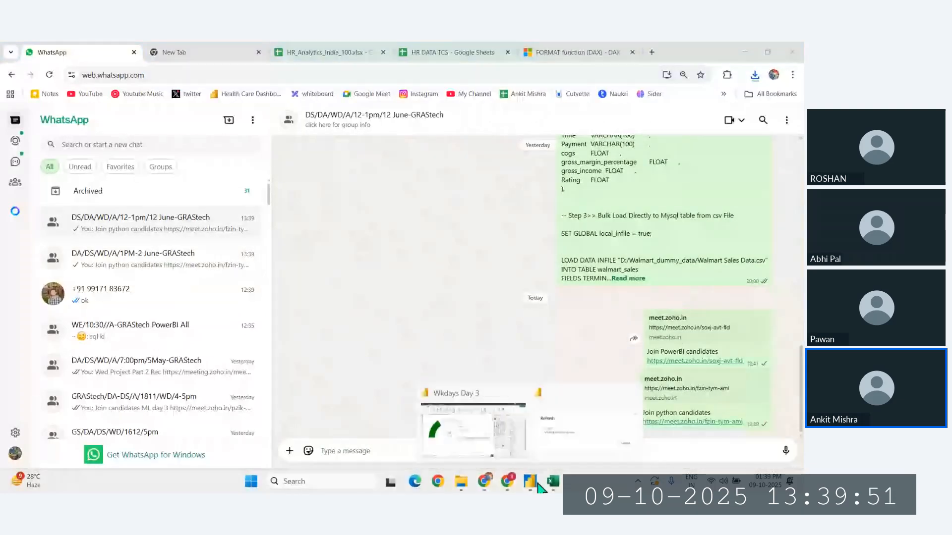
- Check the refresh progress in Power BI, and start the Python at 1:45 meeting in Zoho Meeting
click(539, 487)
mouse_move(508, 483)
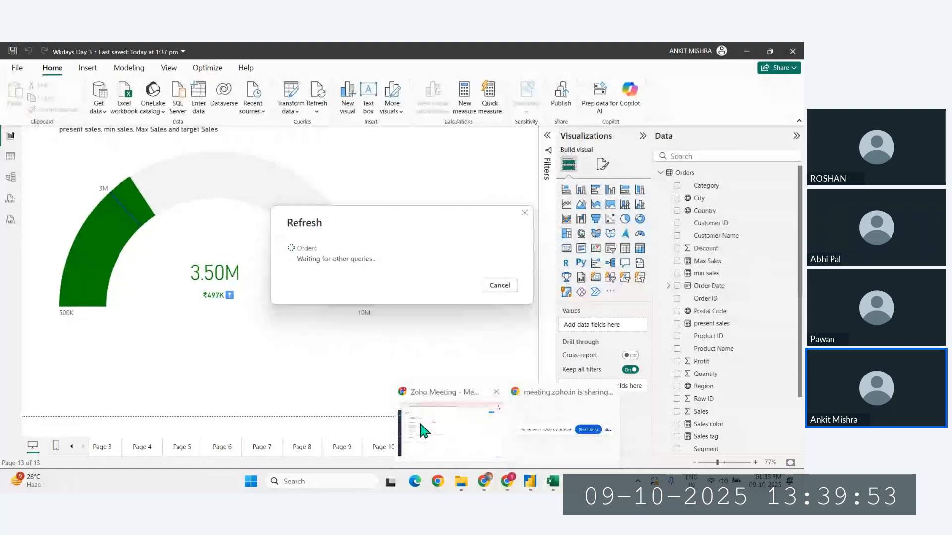
click(421, 430)
click(714, 120)
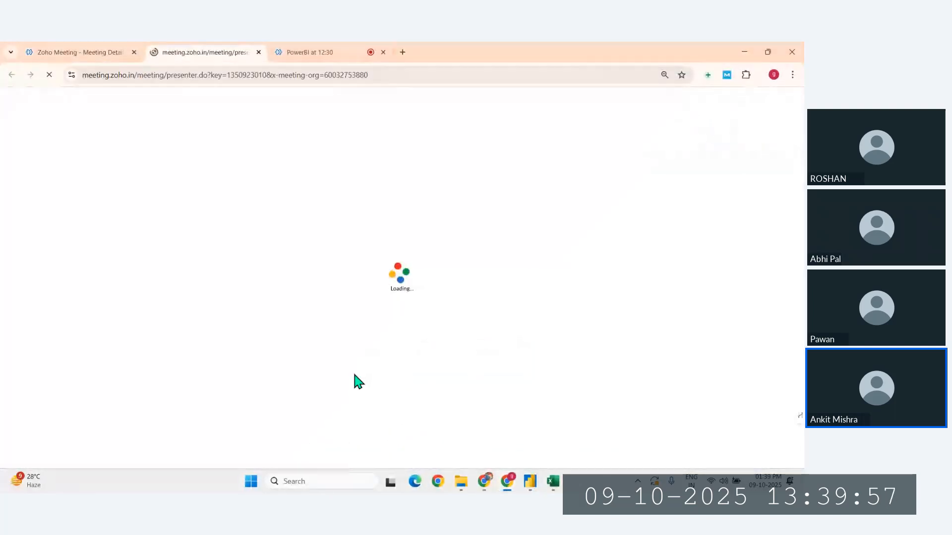
- Close the source workbook in Excel, and rerun the data refresh in Power BI after dismissing the Refresh error
click(554, 485)
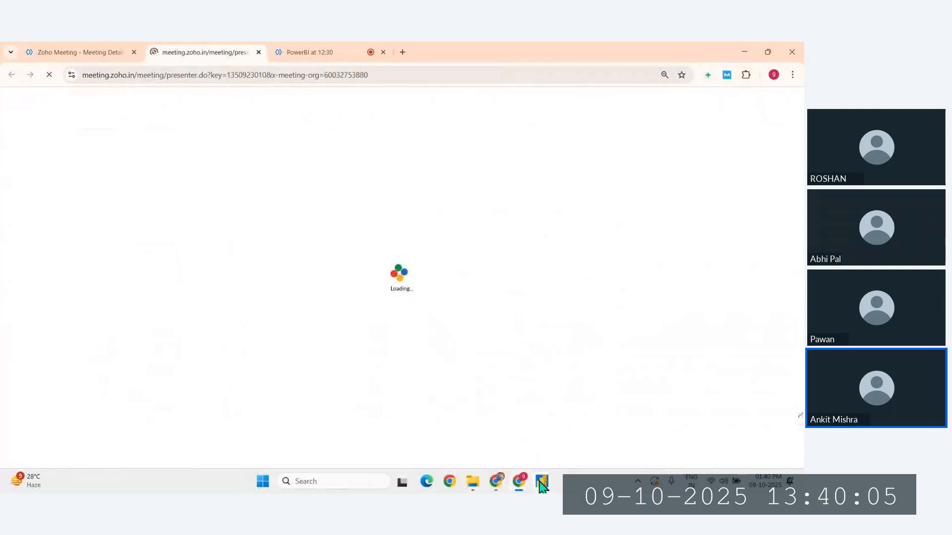
click(541, 486)
click(575, 431)
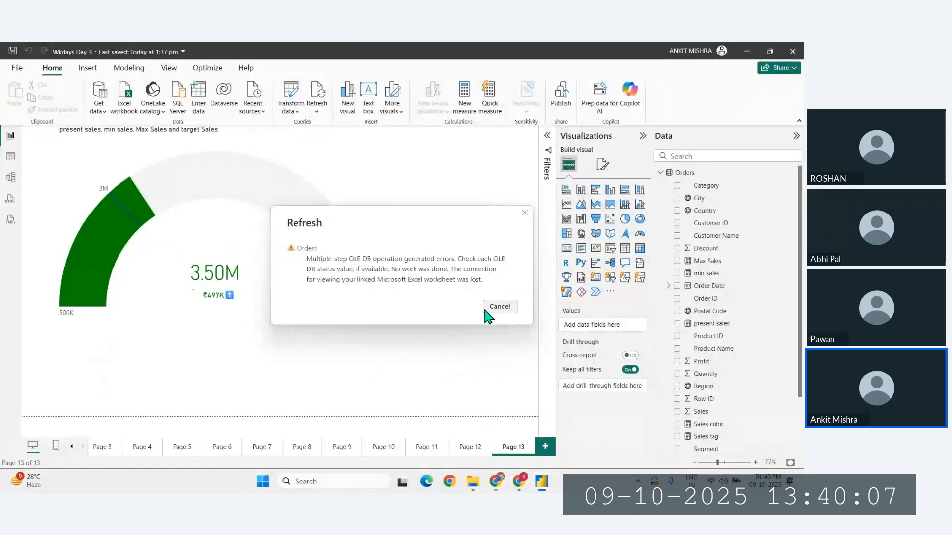
click(497, 308)
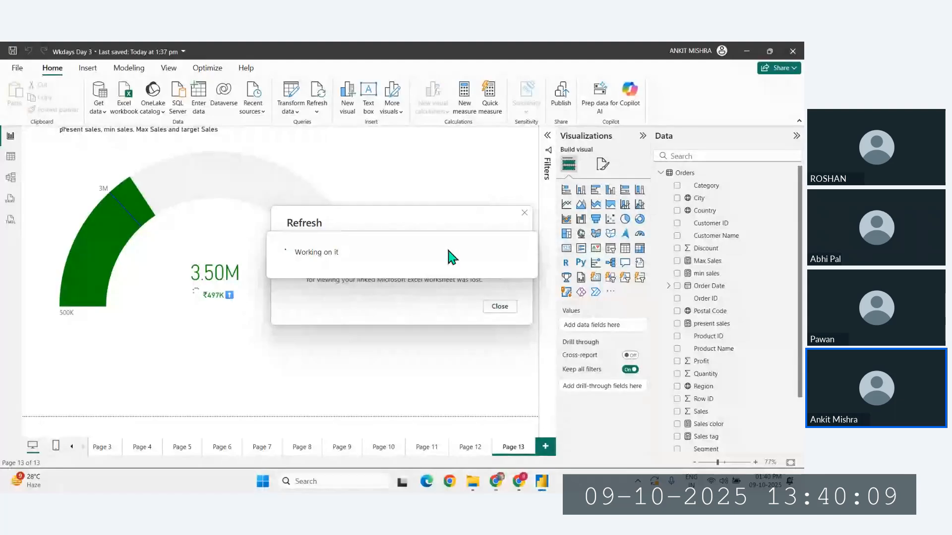
click(321, 97)
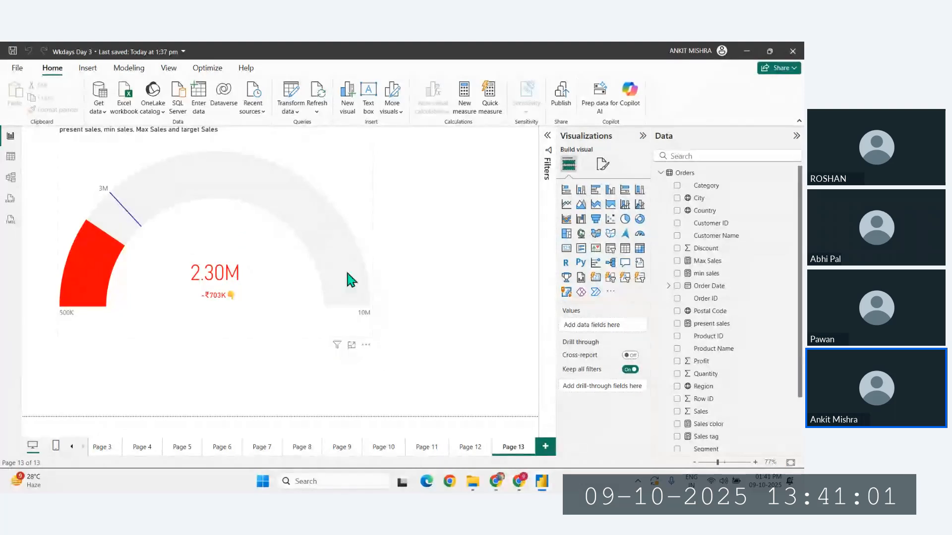
- Switch to Zoho Meeting in the browser and join the Python at 1:45 meeting with the camera turned off
click(440, 412)
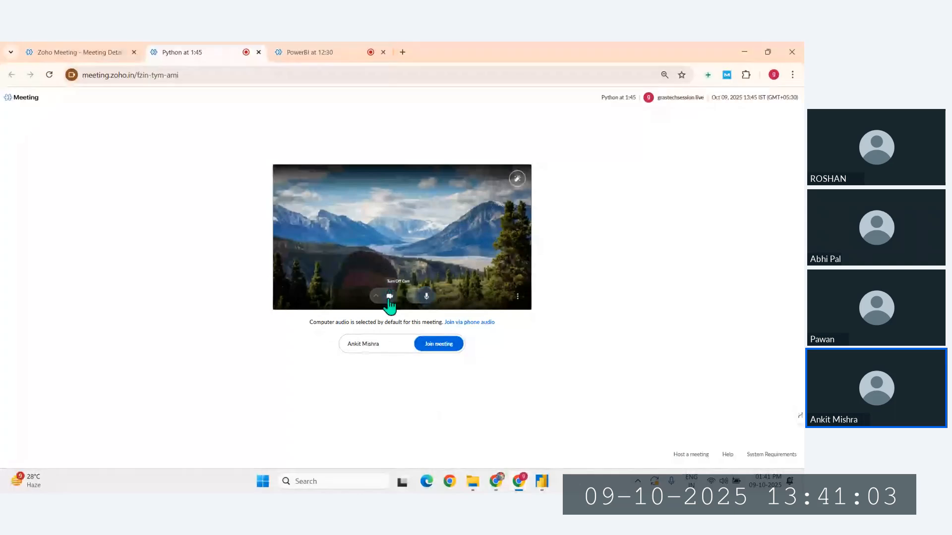
click(390, 296)
click(436, 347)
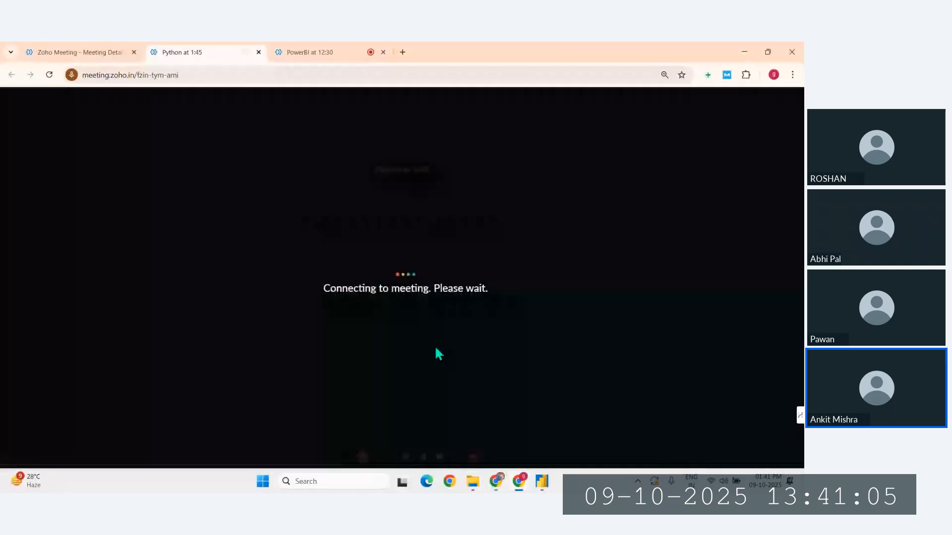
- Return to the PowerBI at 12:30 meeting and open its additional meeting options
click(300, 49)
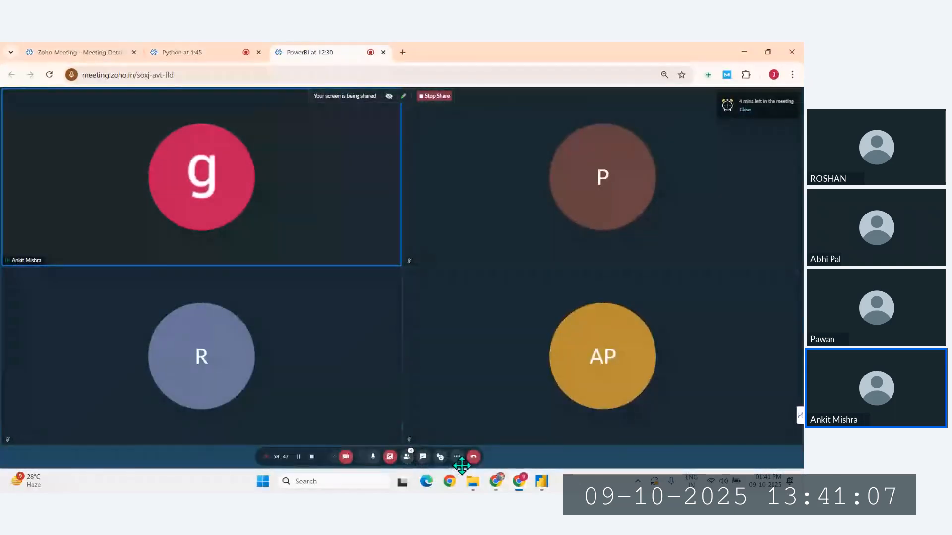
click(456, 457)
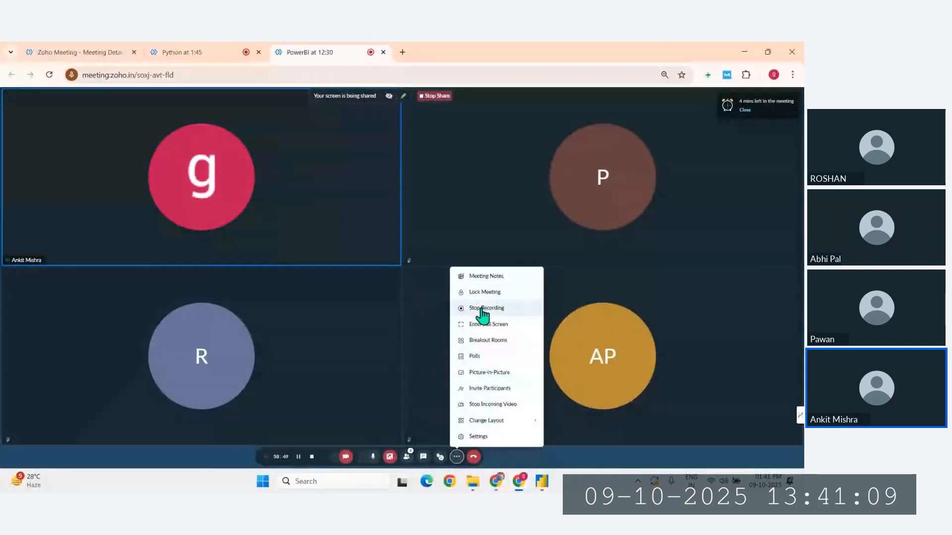